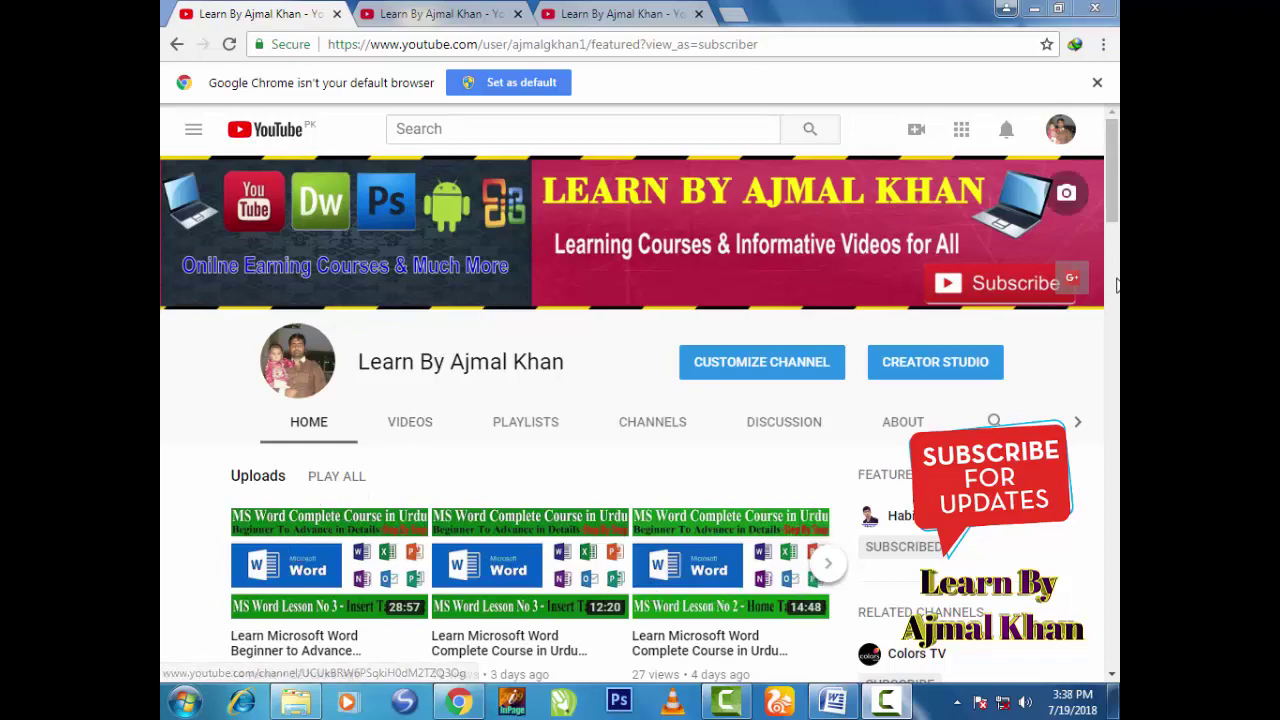
Scroll through the channel's Home page, then switch to its Playlists page.
scroll(1115, 212, down, 4)
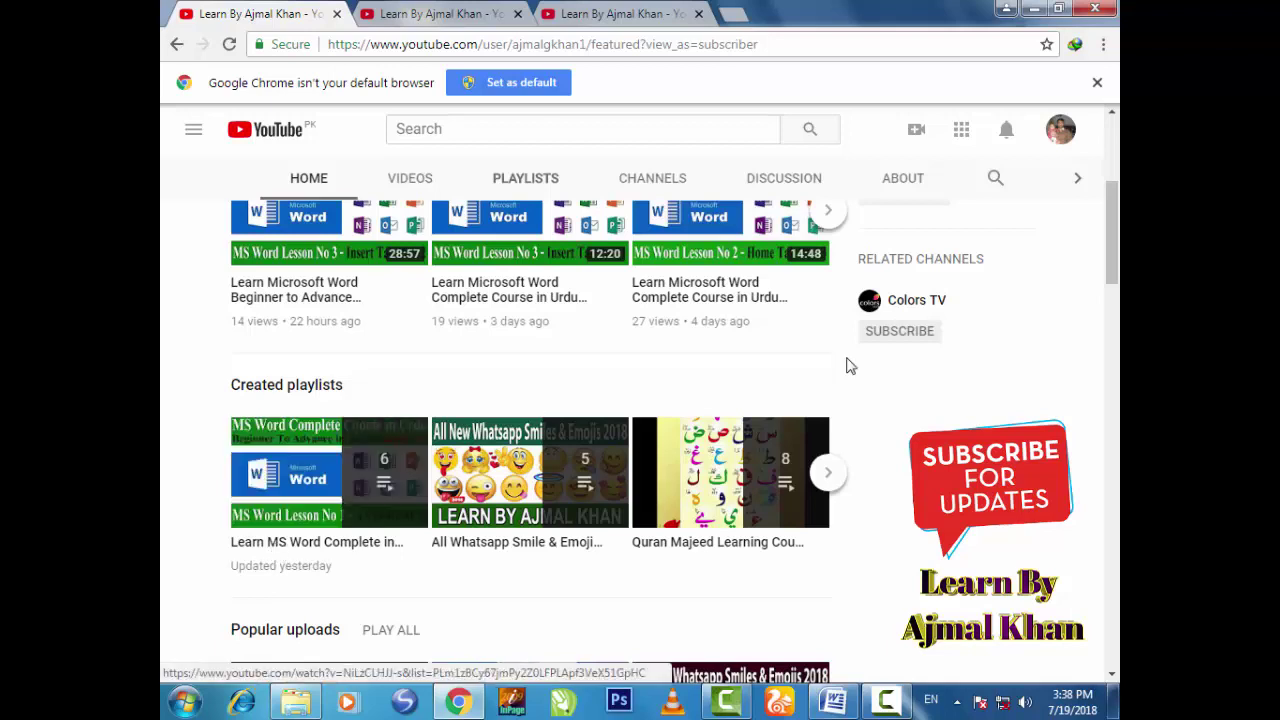
drag(1113, 255, 1100, 510)
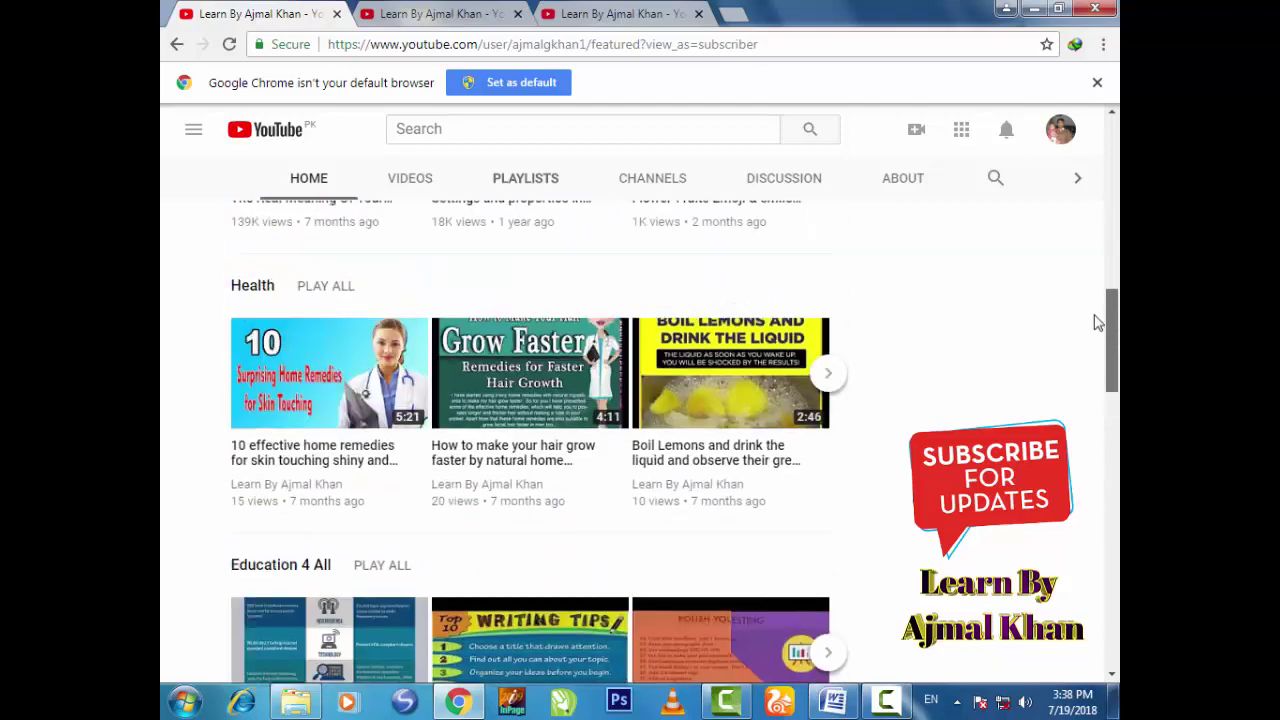
mouse_move(1100, 510)
mouse_down()
mouse_move(1062, 170)
mouse_move(980, 60)
mouse_up()
click(440, 14)
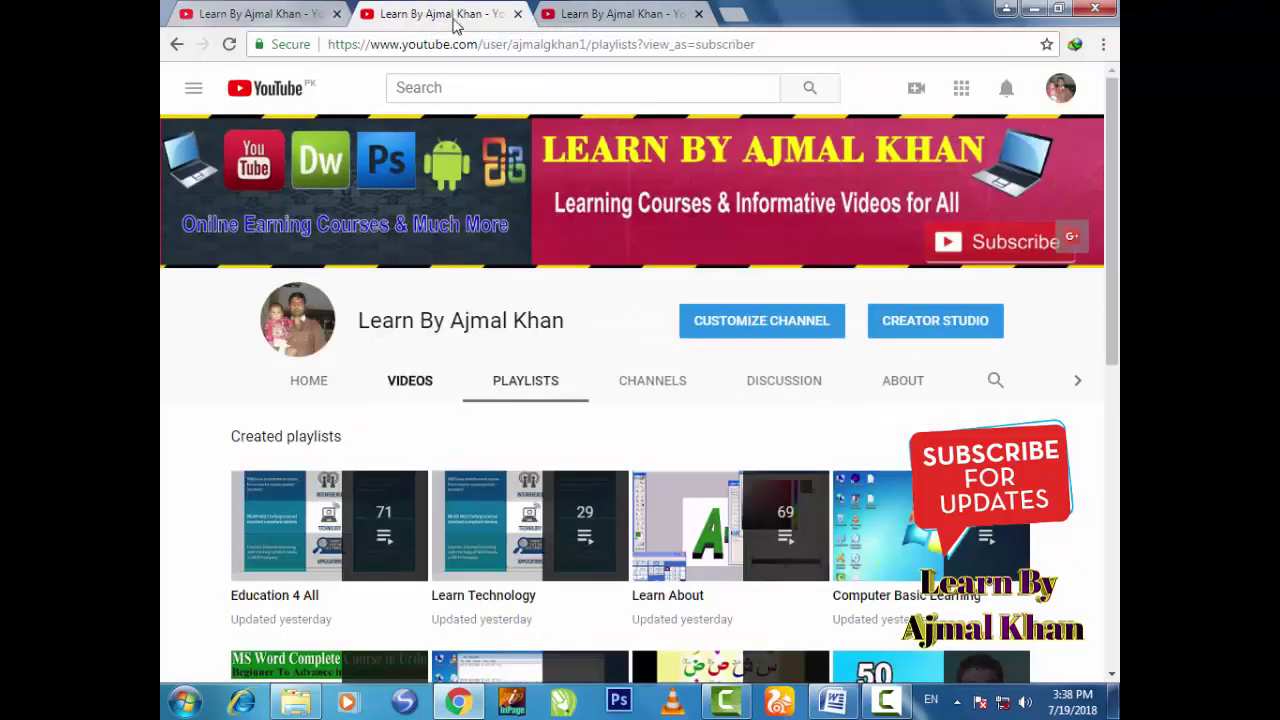
Show the channel's uploaded Videos and scroll through the video grid.
click(625, 14)
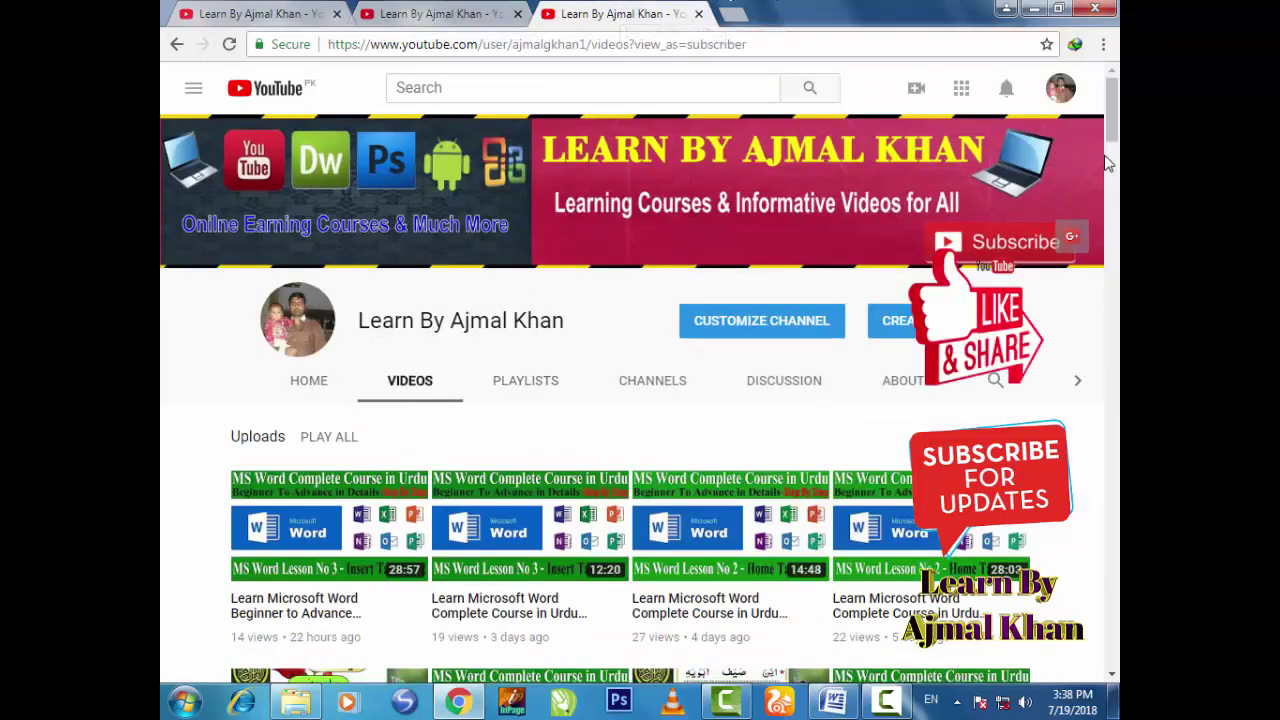
drag(1110, 135, 1094, 650)
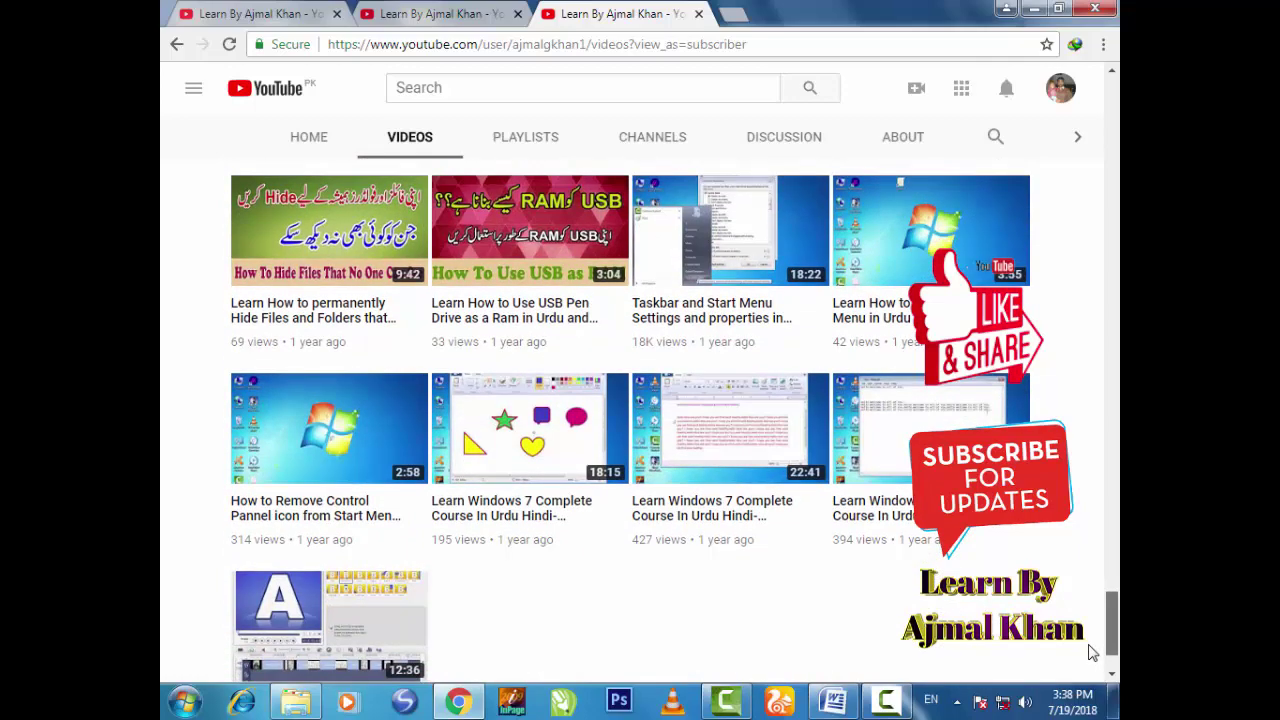
scroll(1092, 652, up, 1)
scroll(1092, 652, up, 2)
scroll(1092, 652, up, 3)
scroll(1092, 652, up, 2)
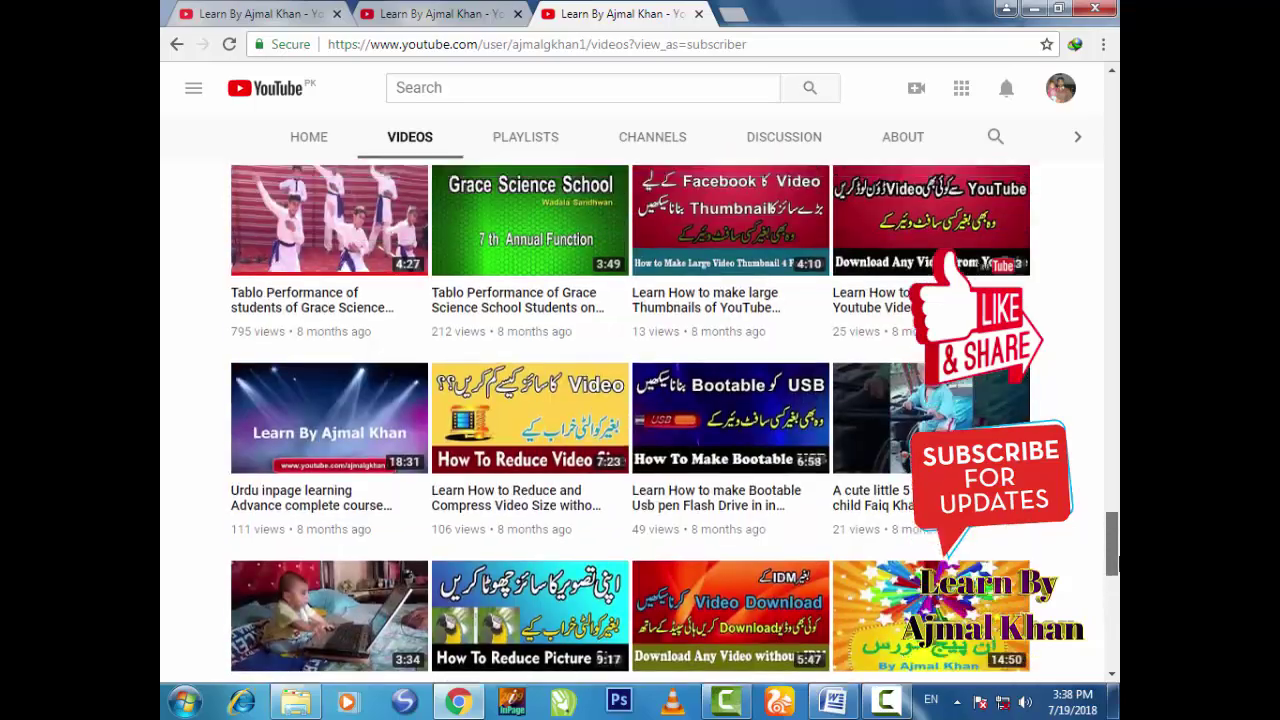
scroll(630, 420, up, 4)
scroll(630, 420, up, 6)
scroll(630, 420, up, 2)
scroll(630, 420, up, 2)
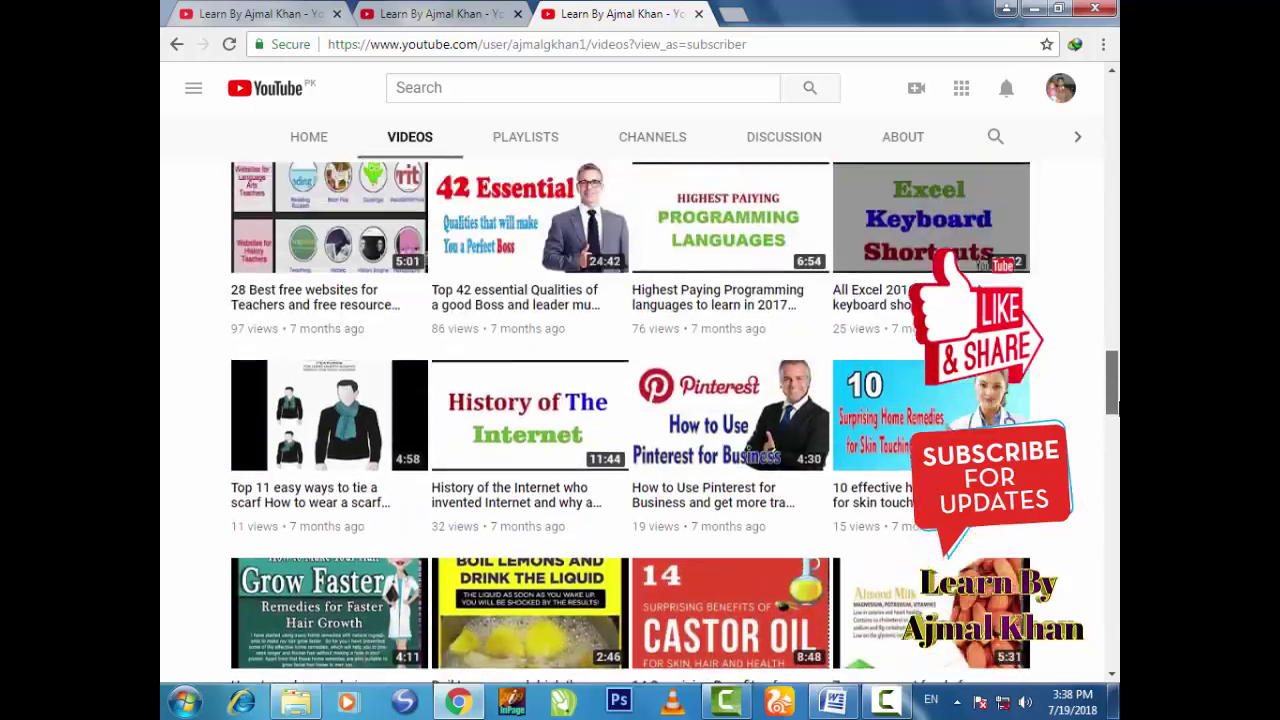
scroll(630, 420, up, 1)
scroll(630, 420, up, 1)
scroll(630, 420, up, 2)
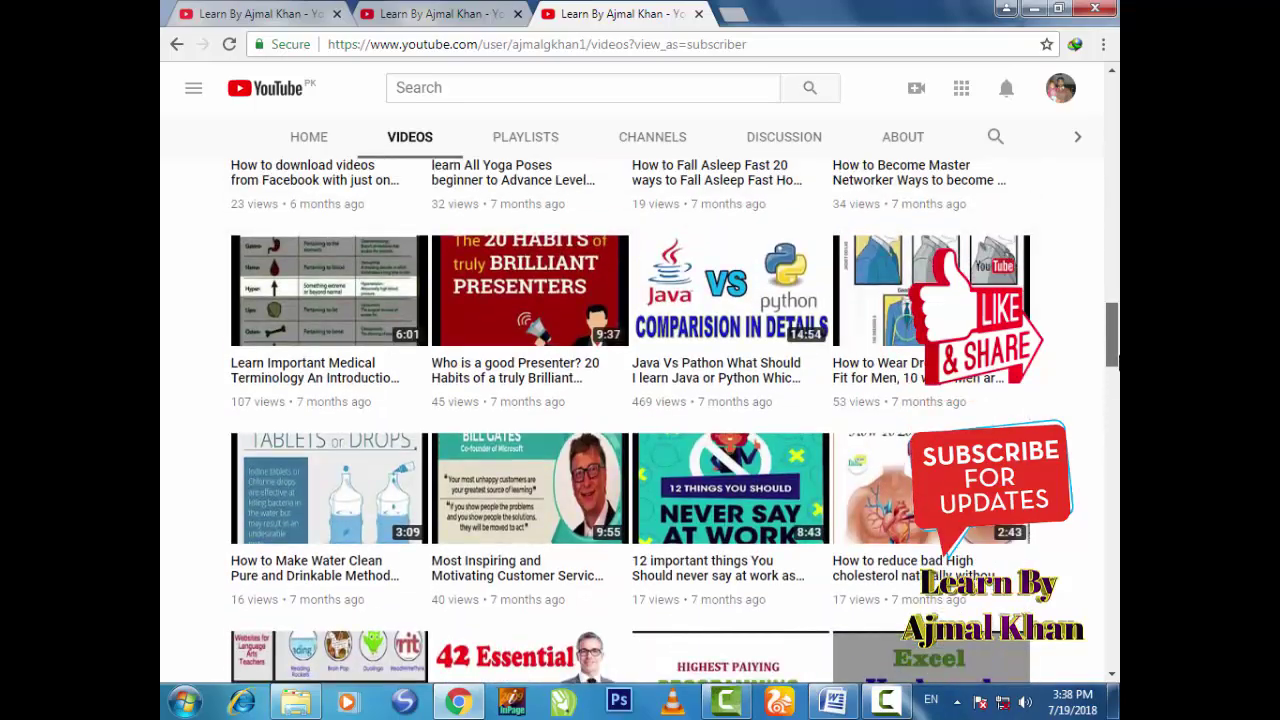
scroll(630, 420, down, 5)
scroll(630, 420, up, 2)
scroll(630, 420, up, 15)
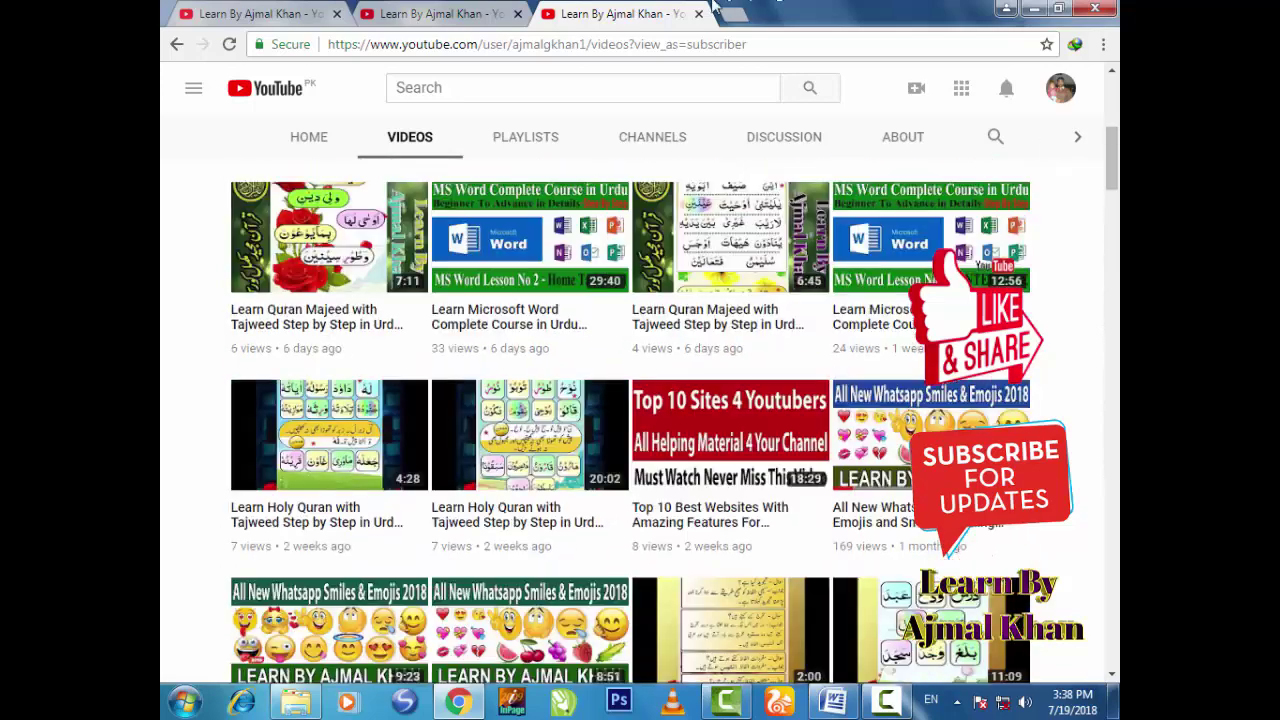
Browse the Playlists page, then return to the Home page listing MS Word Complete Course uploads.
click(458, 12)
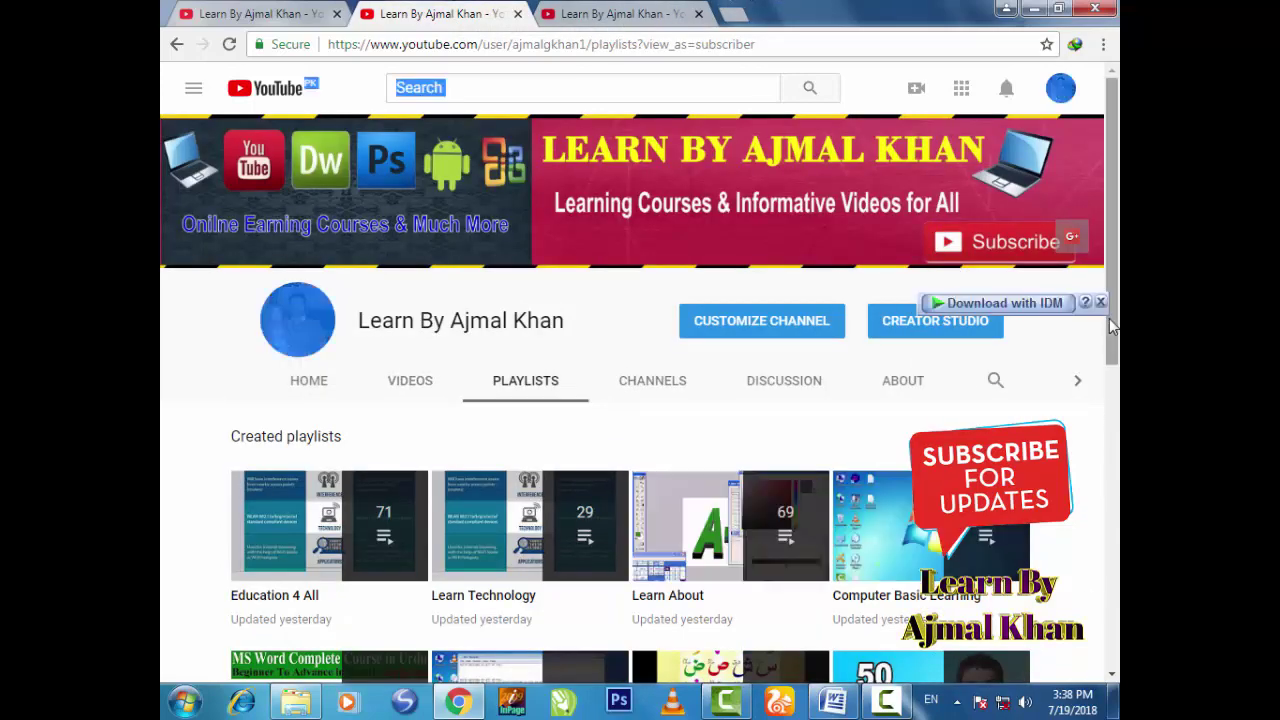
drag(1110, 325, 1110, 435)
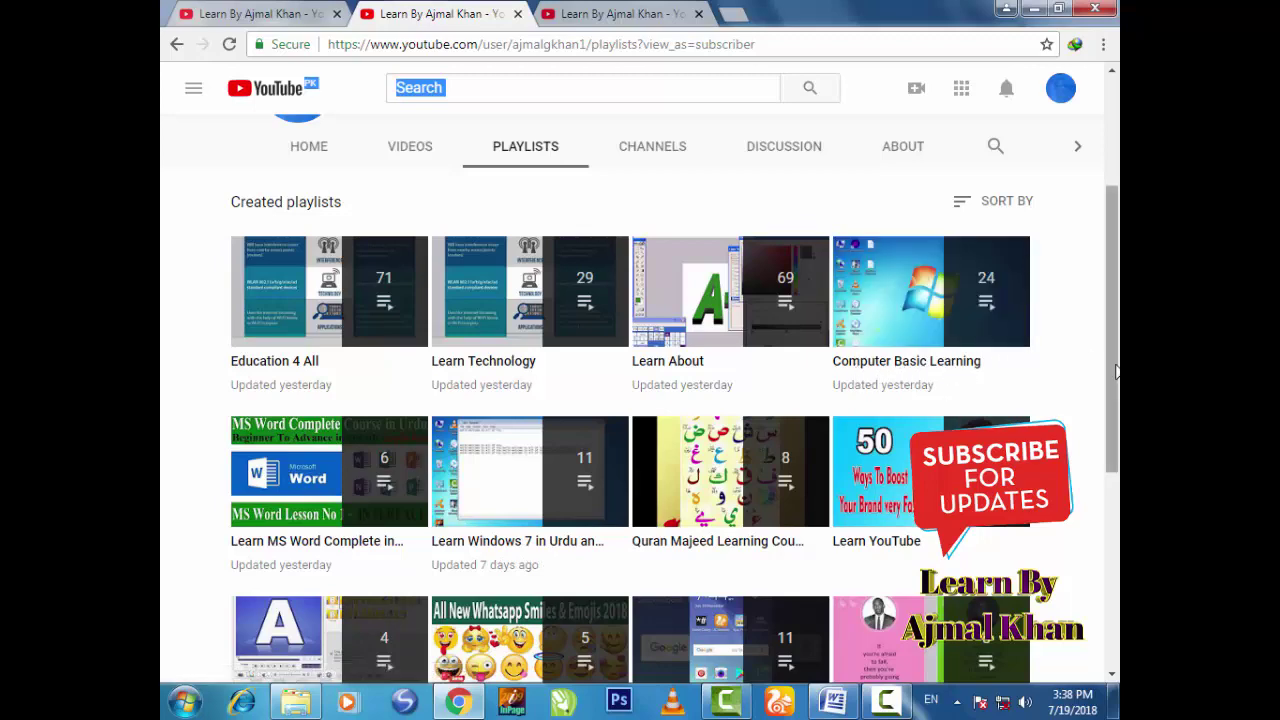
drag(1117, 372, 1115, 265)
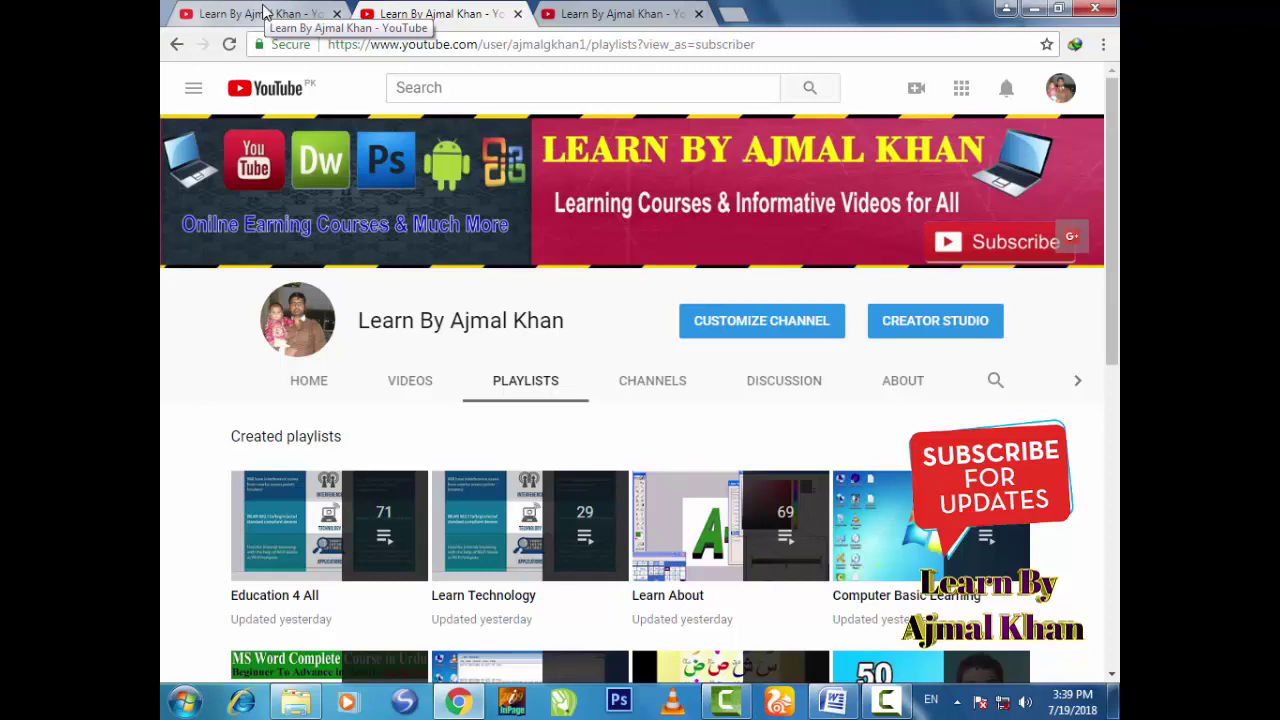
click(265, 12)
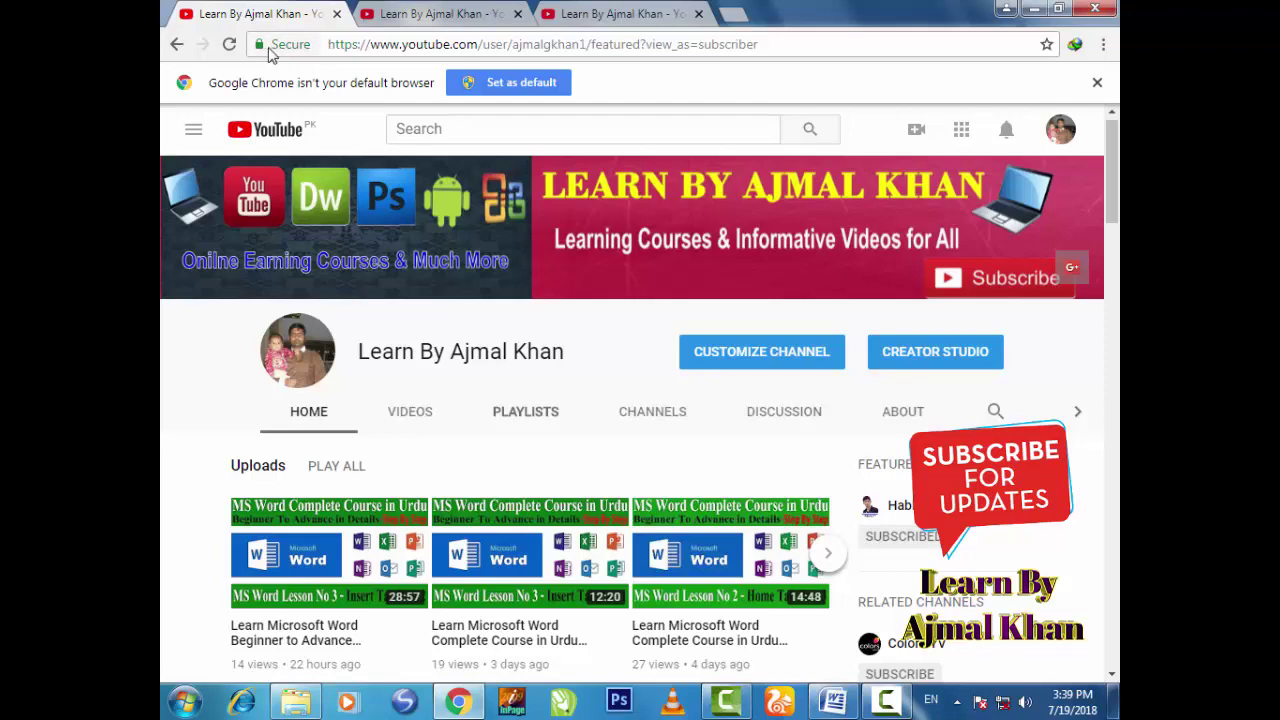
Bring Word's blank Document1 to the front with the Insert commands showing.
click(819, 705)
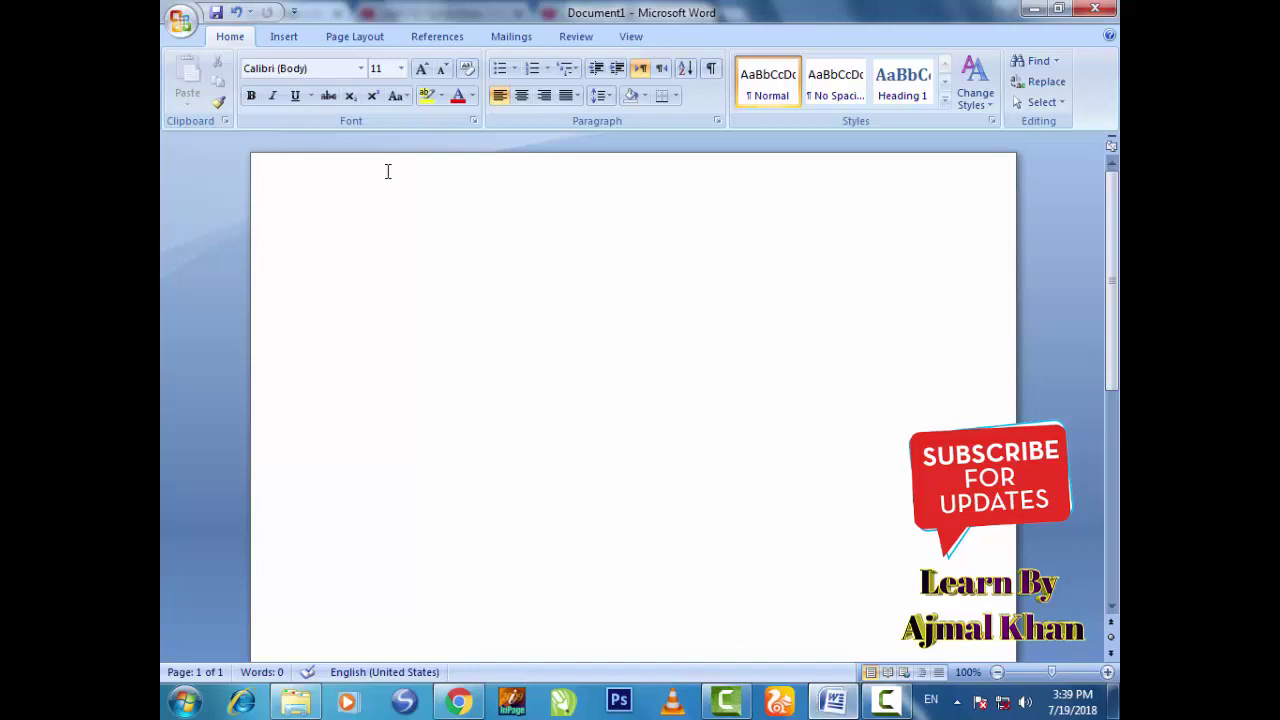
click(280, 36)
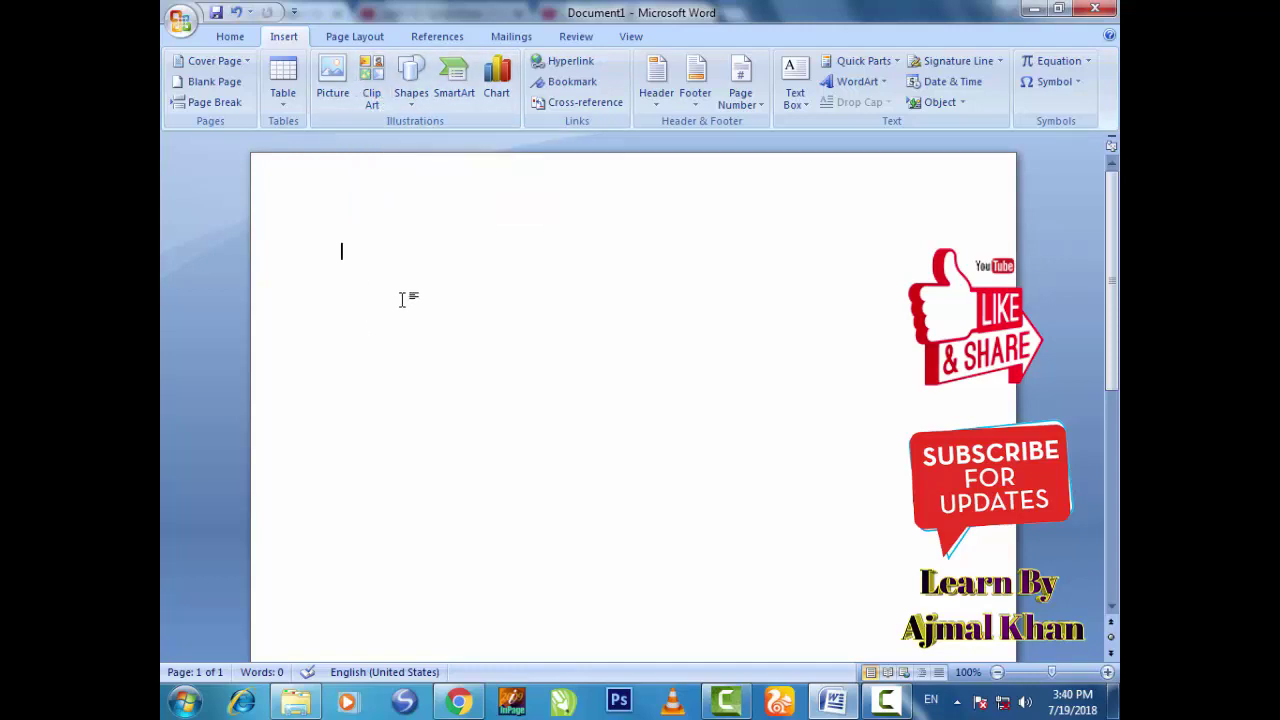
Search Clip Art for 'computer' across all collections, including Office Online clips.
click(372, 90)
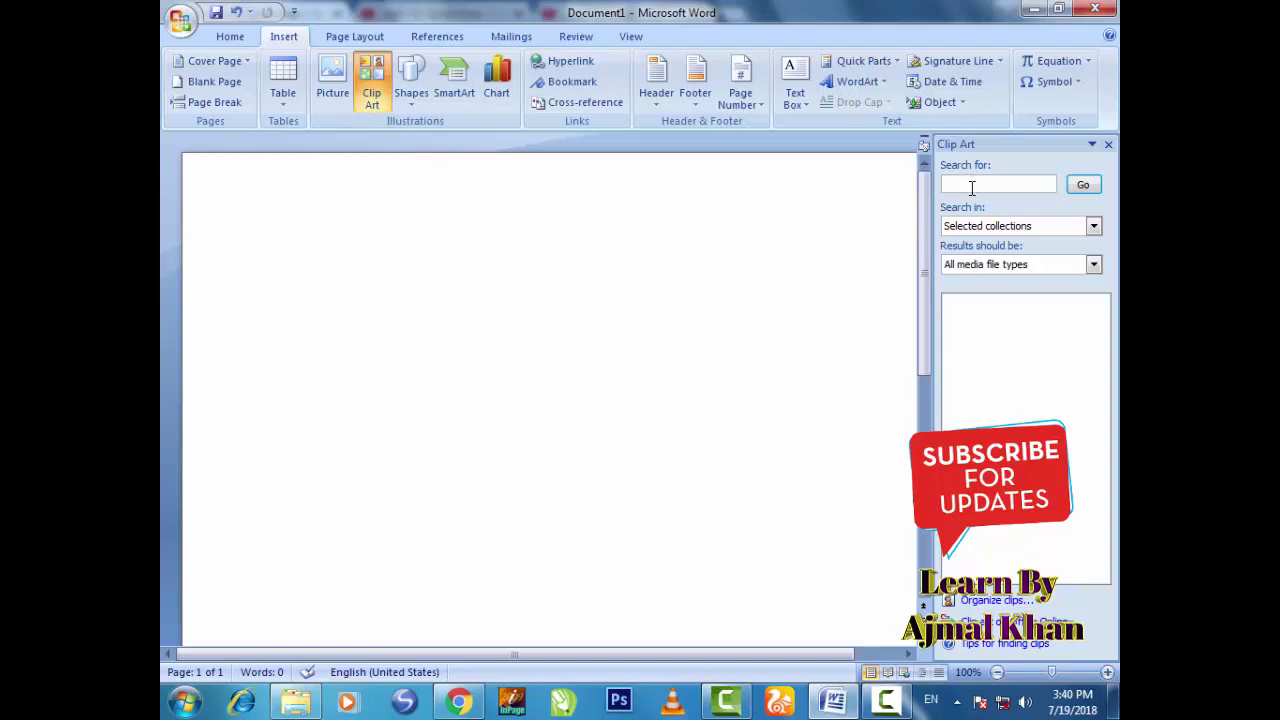
click(970, 182)
text(computer)
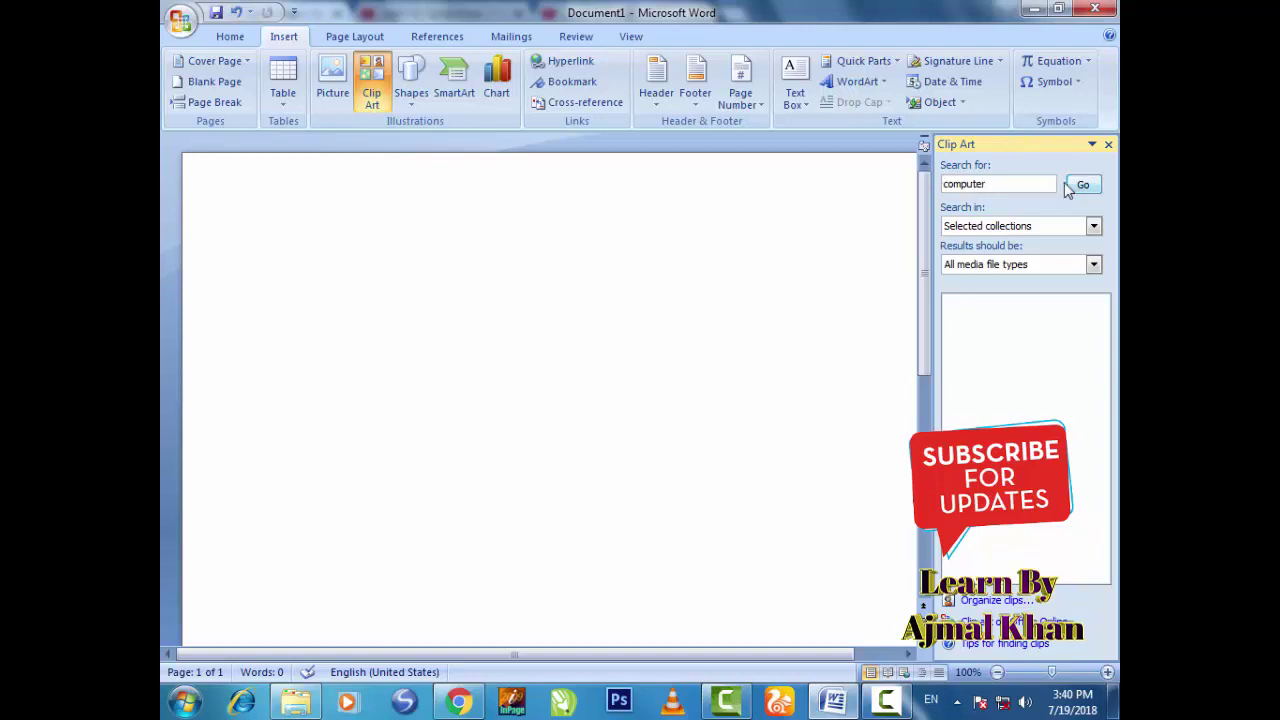
click(1080, 186)
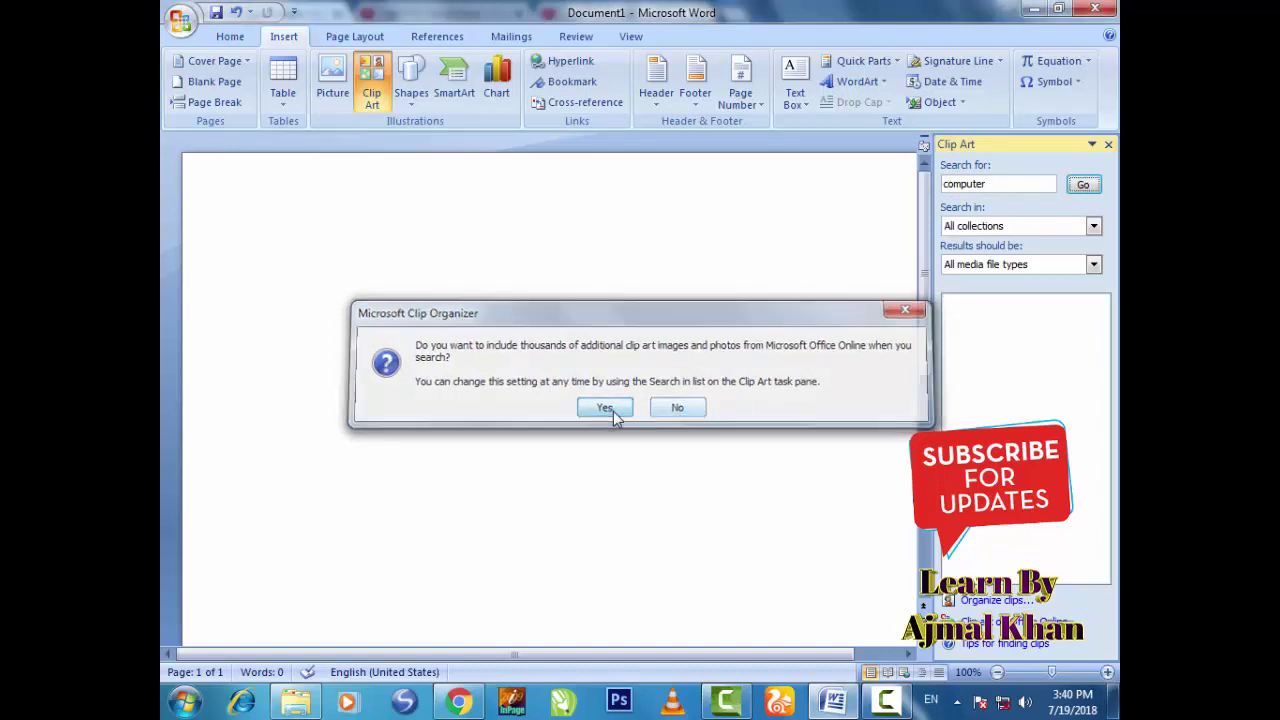
click(608, 408)
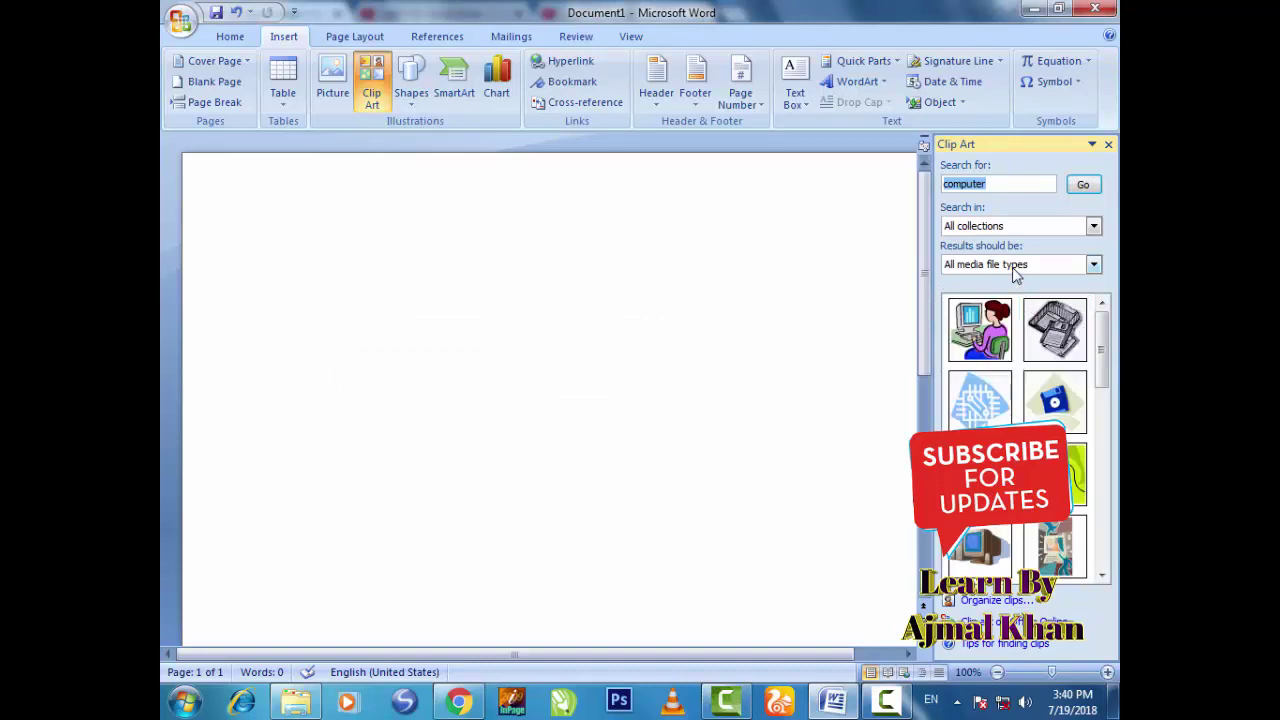
Insert the woman-at-computer clip art and, on a new line below, the blue computer clip art.
click(1080, 190)
mouse_move(1106, 346)
mouse_down()
mouse_move(1098, 533)
mouse_move(1117, 398)
mouse_move(1110, 345)
mouse_up()
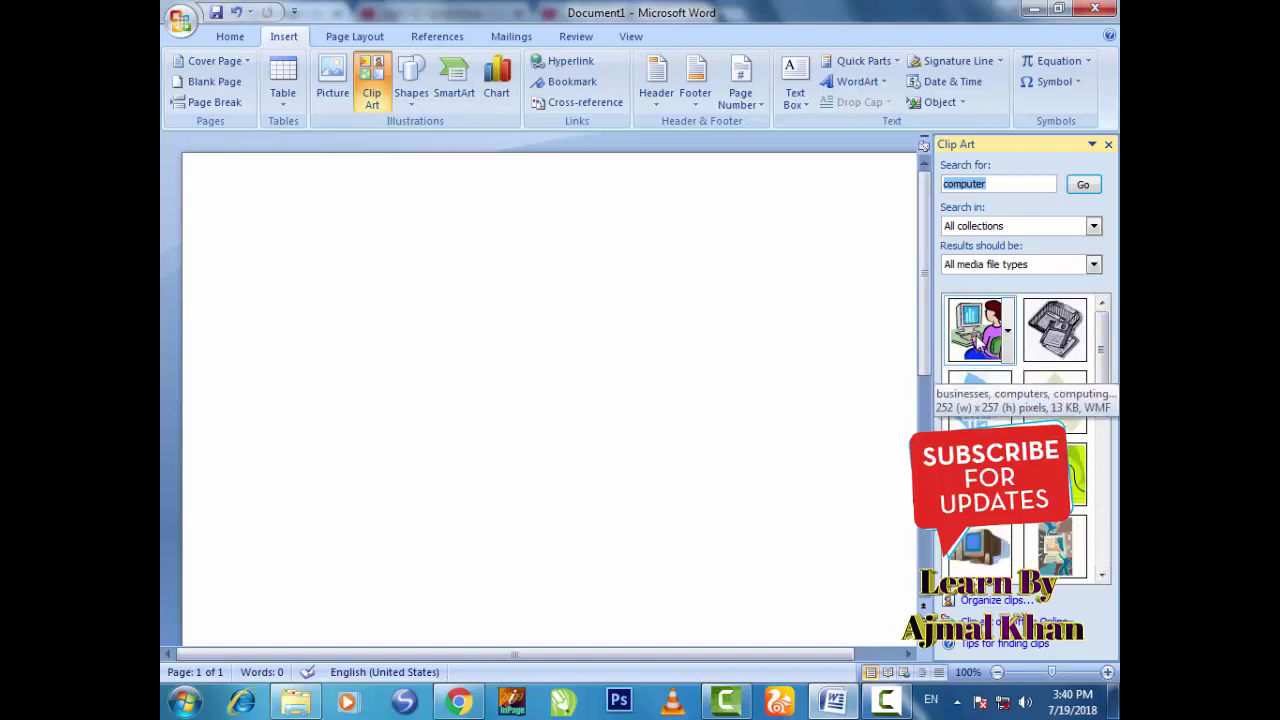
click(978, 335)
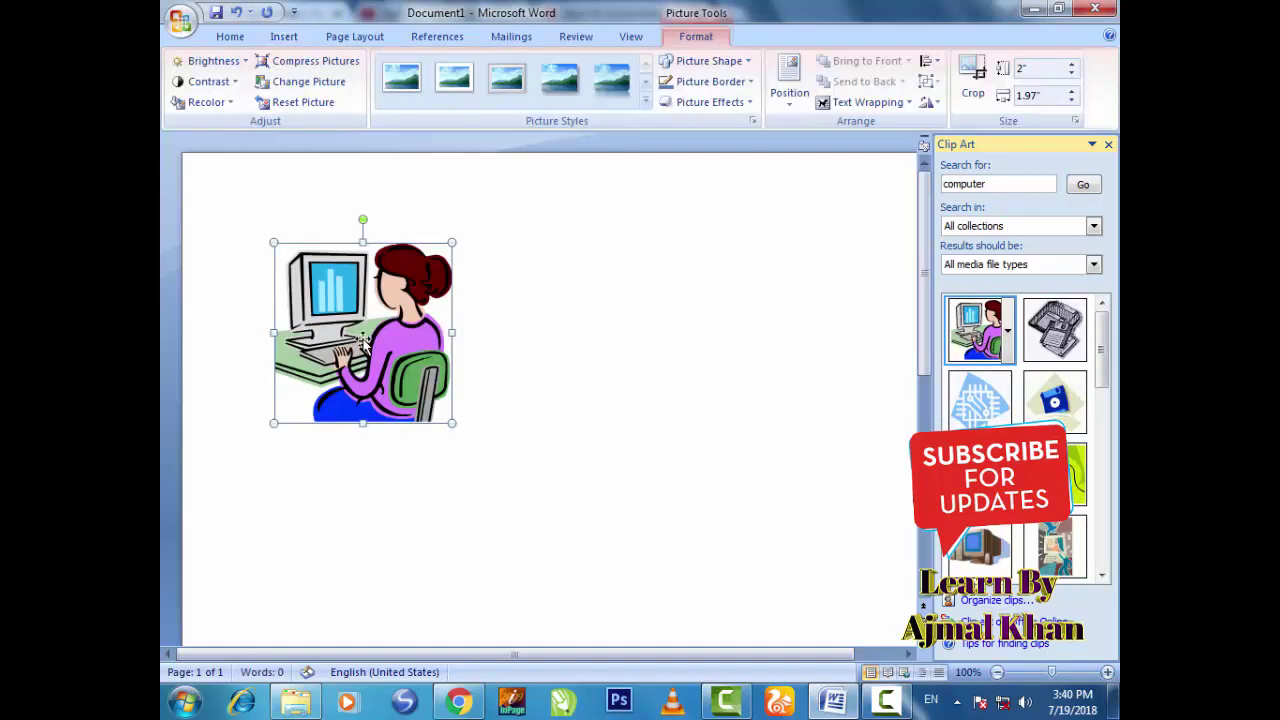
click(480, 421)
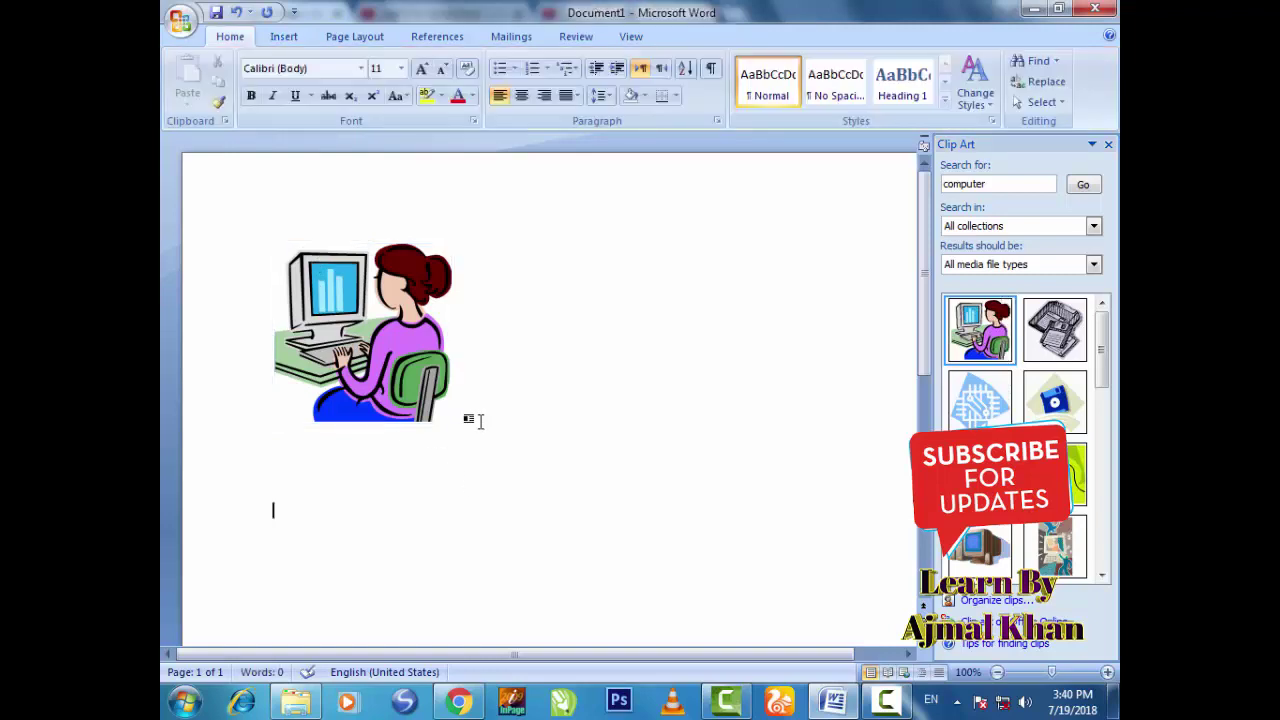
key(Return)
click(980, 400)
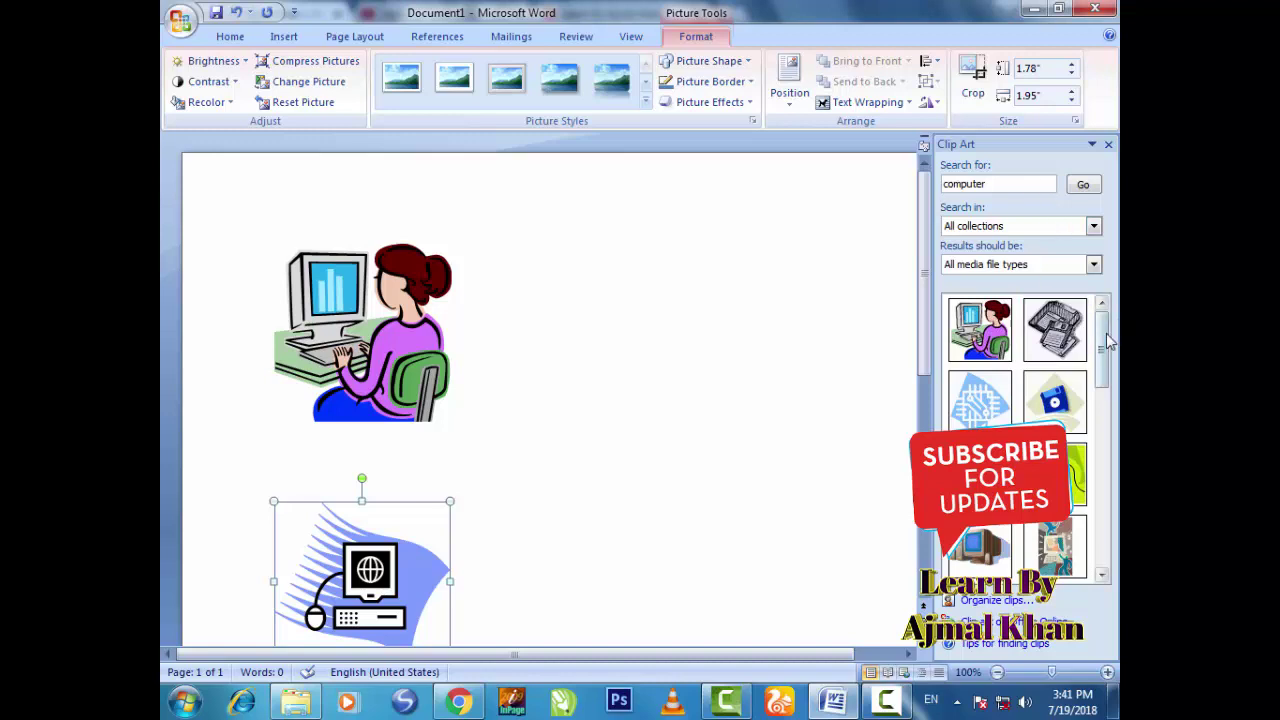
Close the Clip Art pane and delete both inserted pictures, leaving the page blank.
mouse_move(1104, 350)
mouse_down()
mouse_move(1104, 445)
mouse_move(1106, 341)
mouse_up()
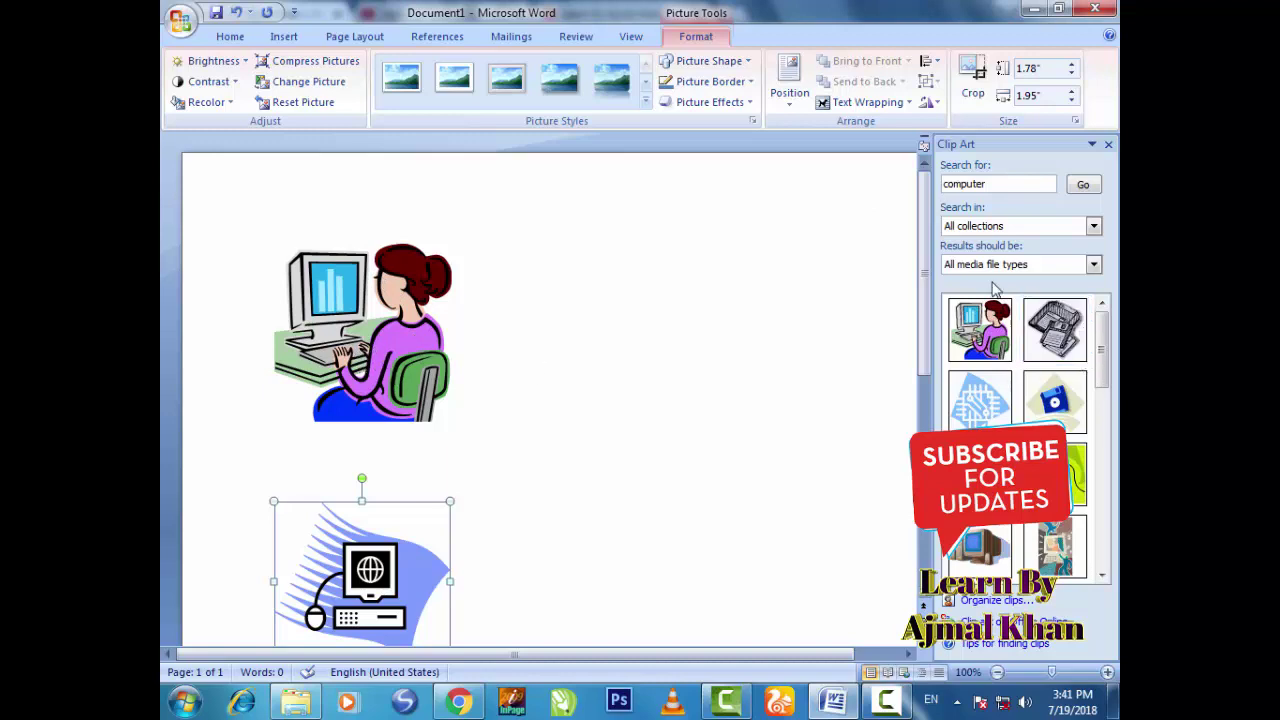
click(1108, 144)
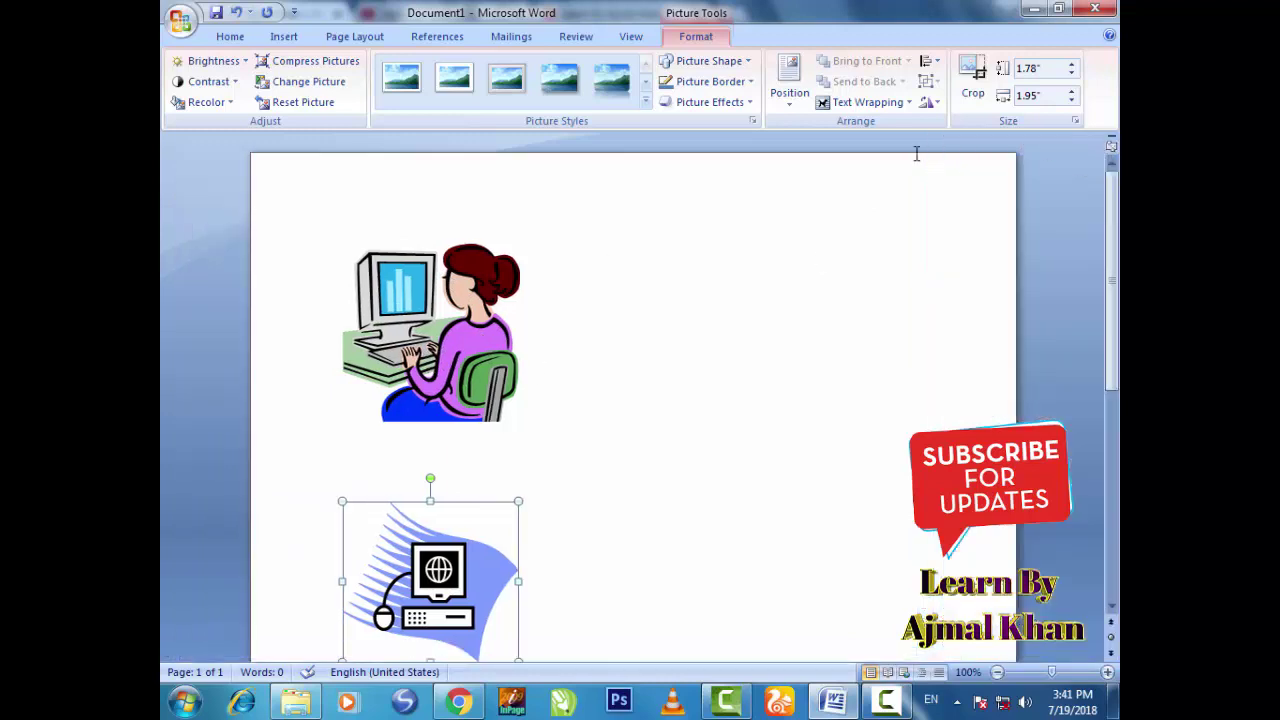
key(Delete)
click(446, 347)
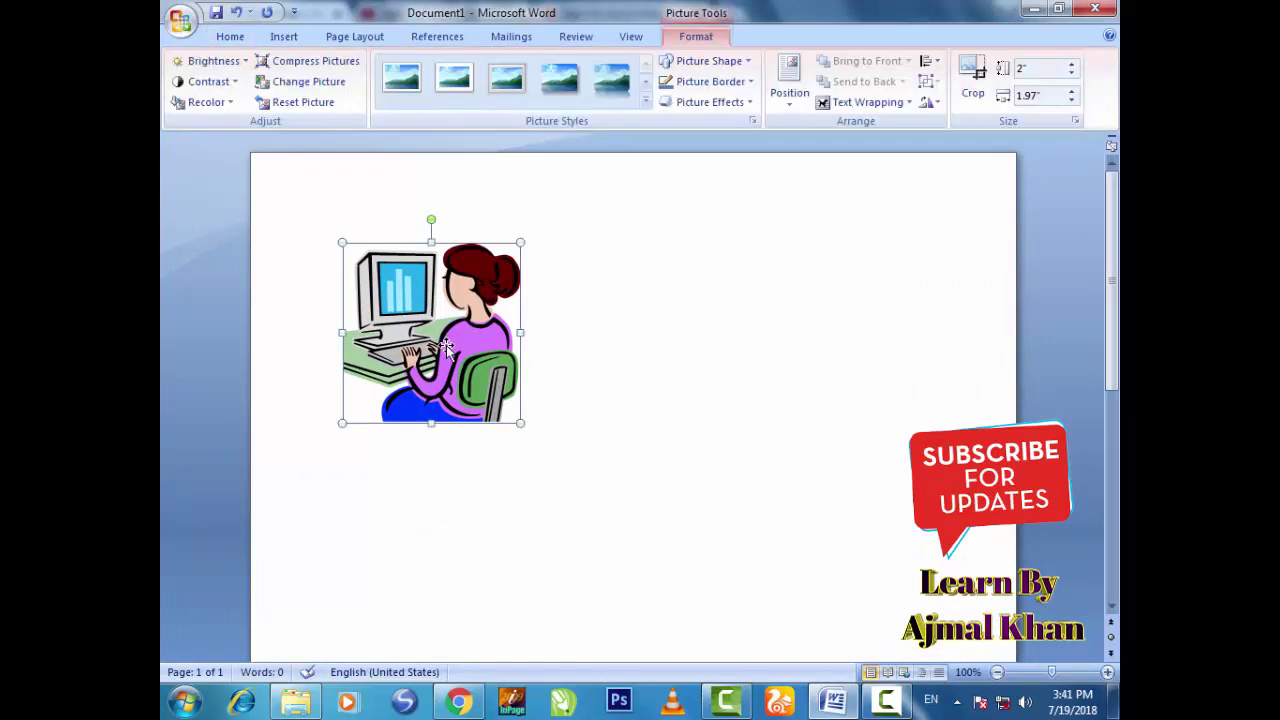
key(Delete)
Open the Shapes gallery of lines, basic shapes, arrows, callouts, stars and banners.
click(284, 37)
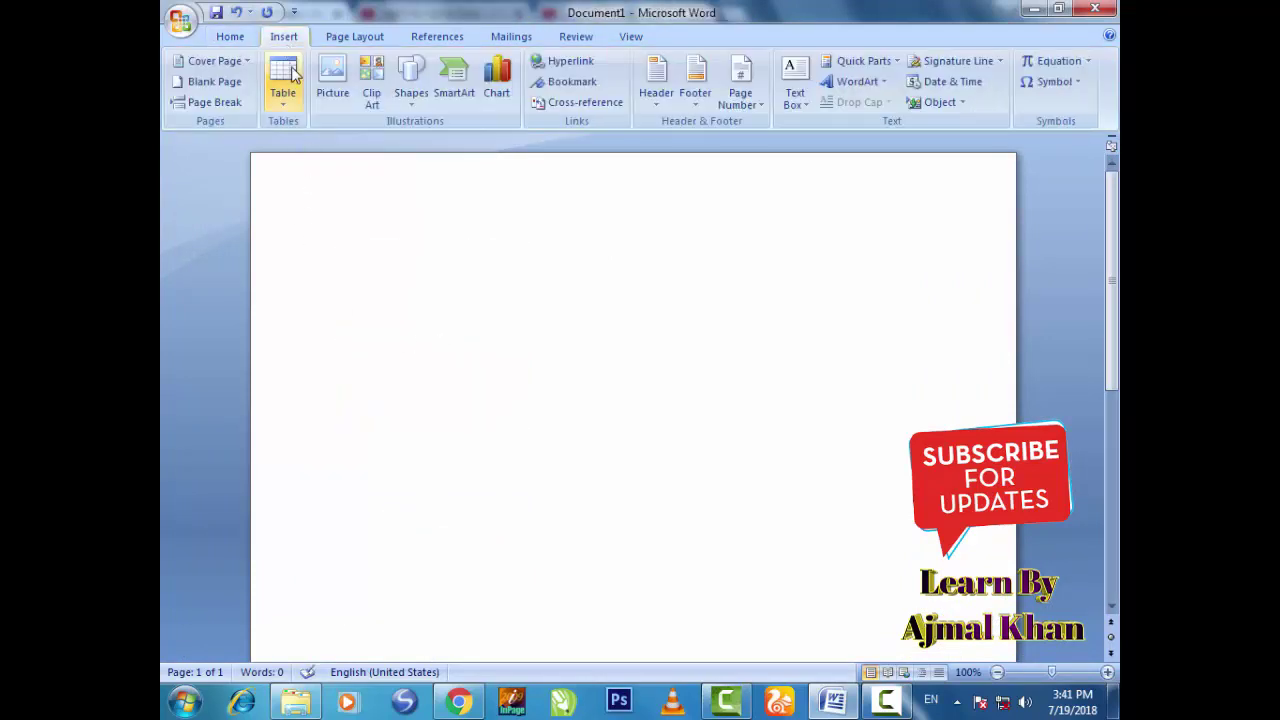
click(413, 110)
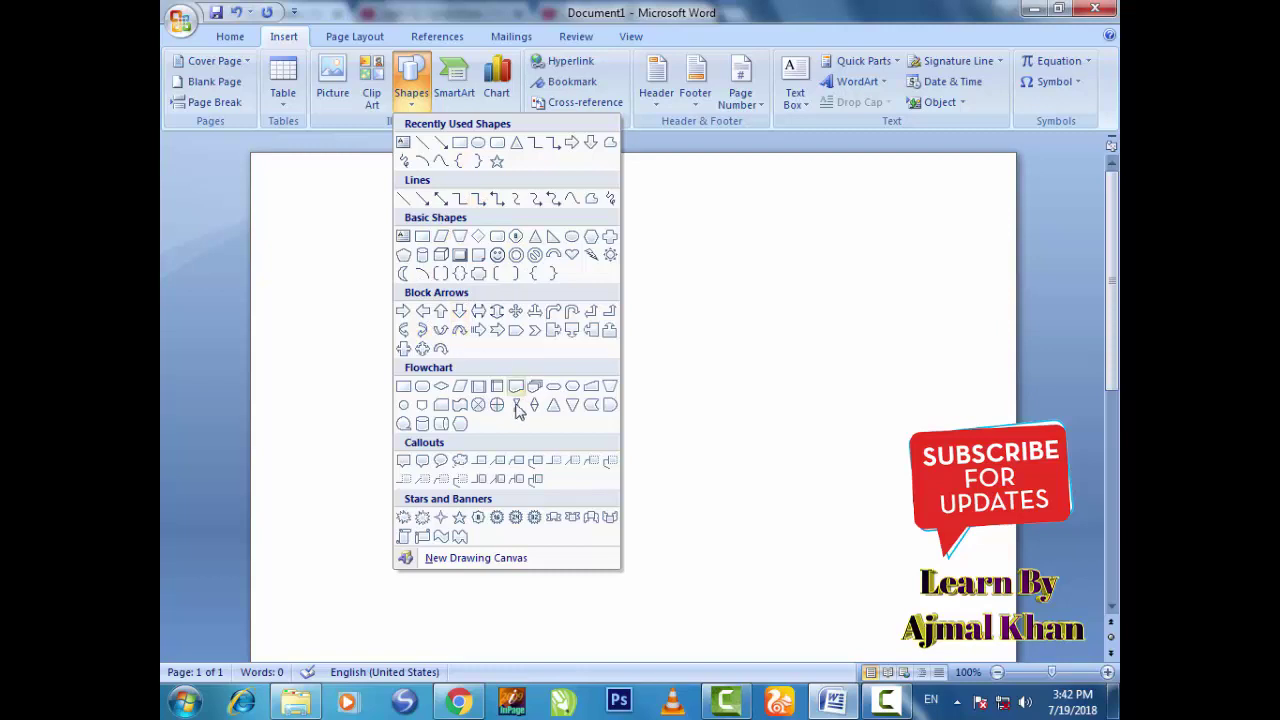
click(497, 161)
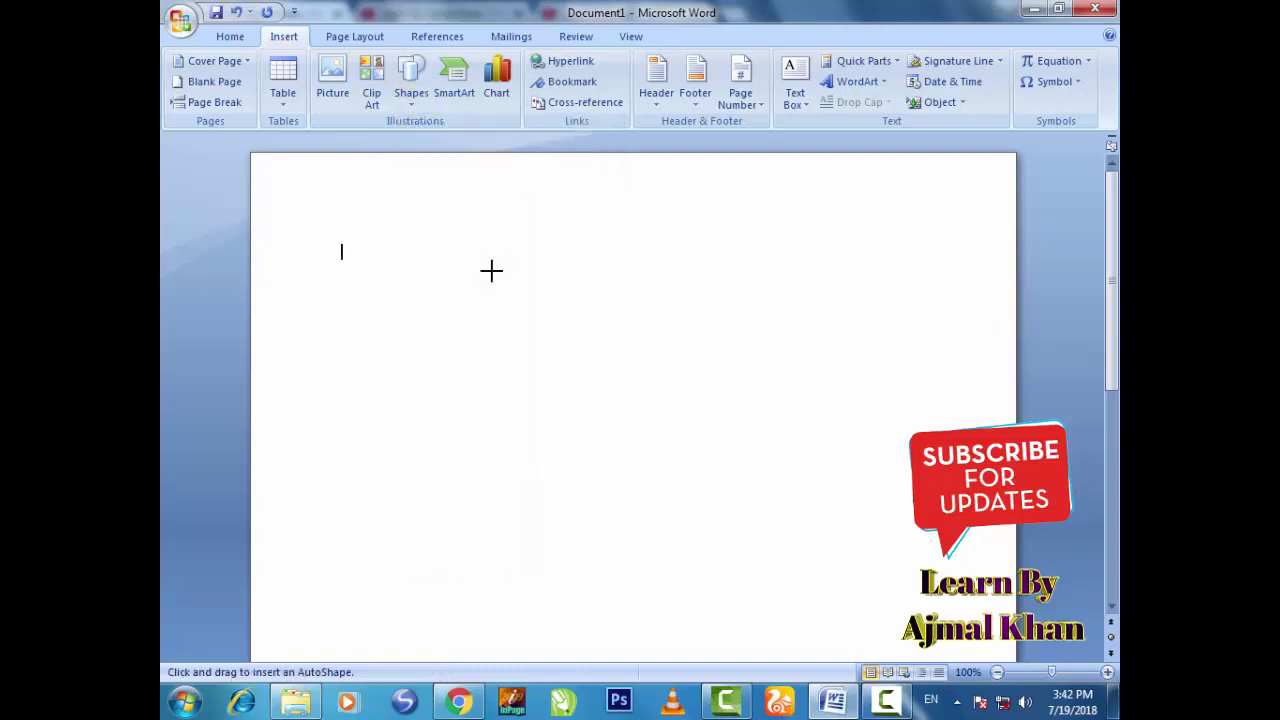
mouse_move(480, 240)
mouse_down()
mouse_move(664, 404)
mouse_move(352, 372)
mouse_move(798, 639)
mouse_up()
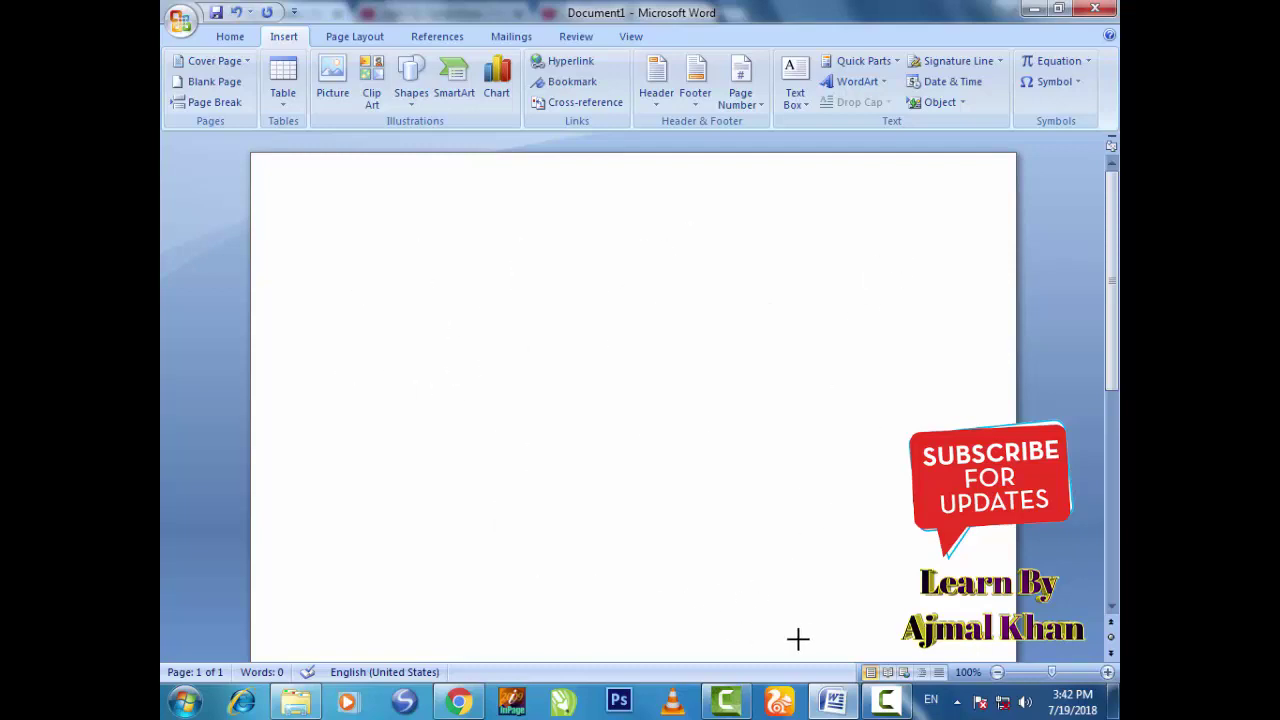
drag(798, 639, 721, 440)
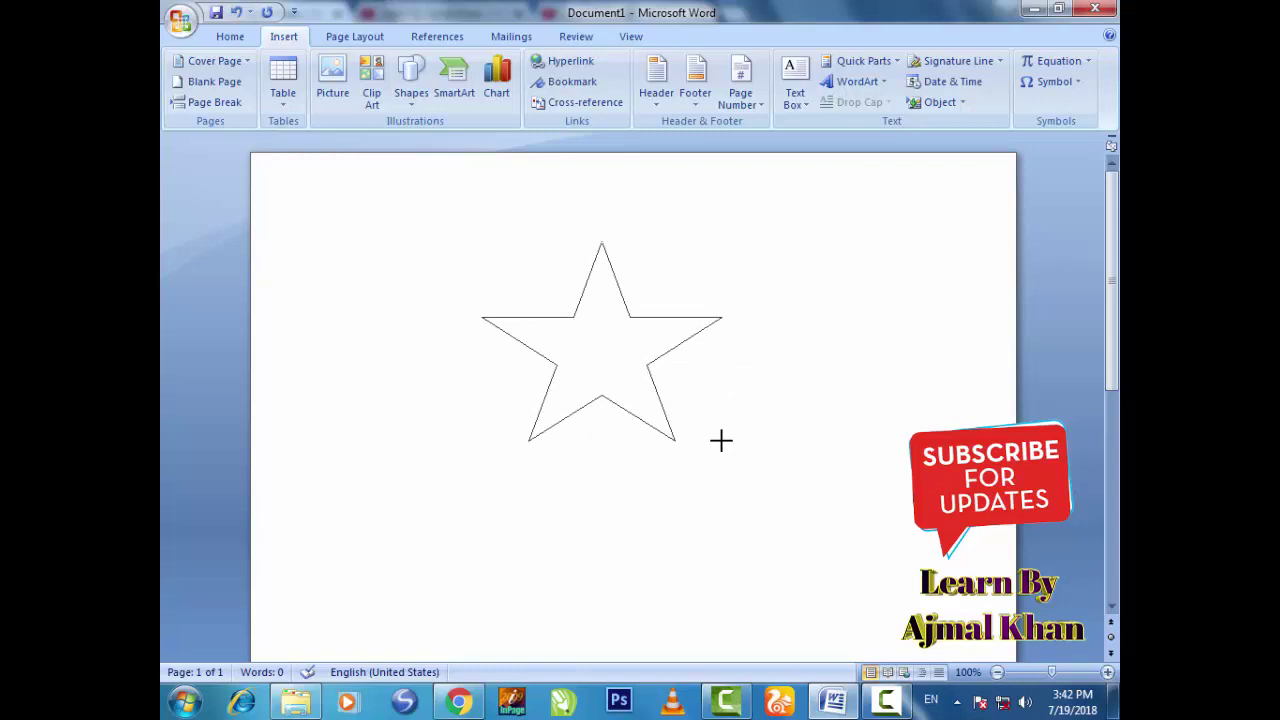
mouse_move(721, 440)
mouse_down()
mouse_move(826, 471)
mouse_move(629, 416)
mouse_up()
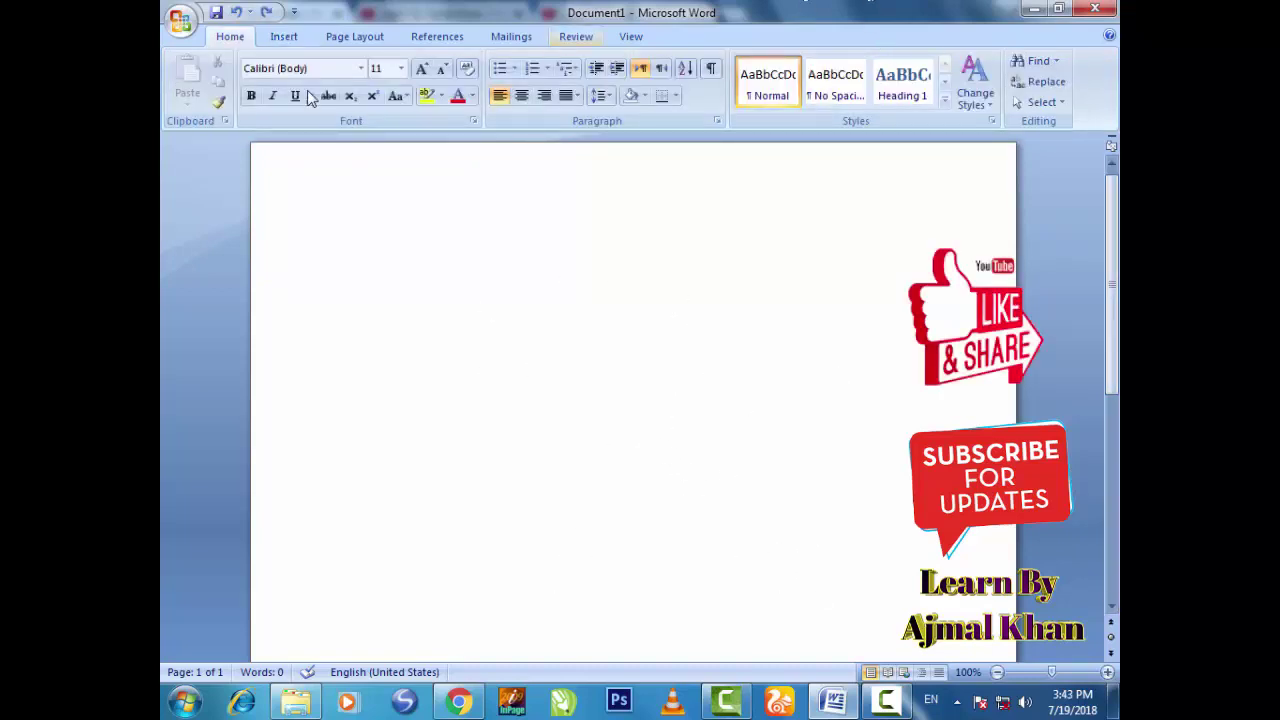
Draw a 5-Point Star from Stars and Banners, redrawing it near the page centre.
click(292, 42)
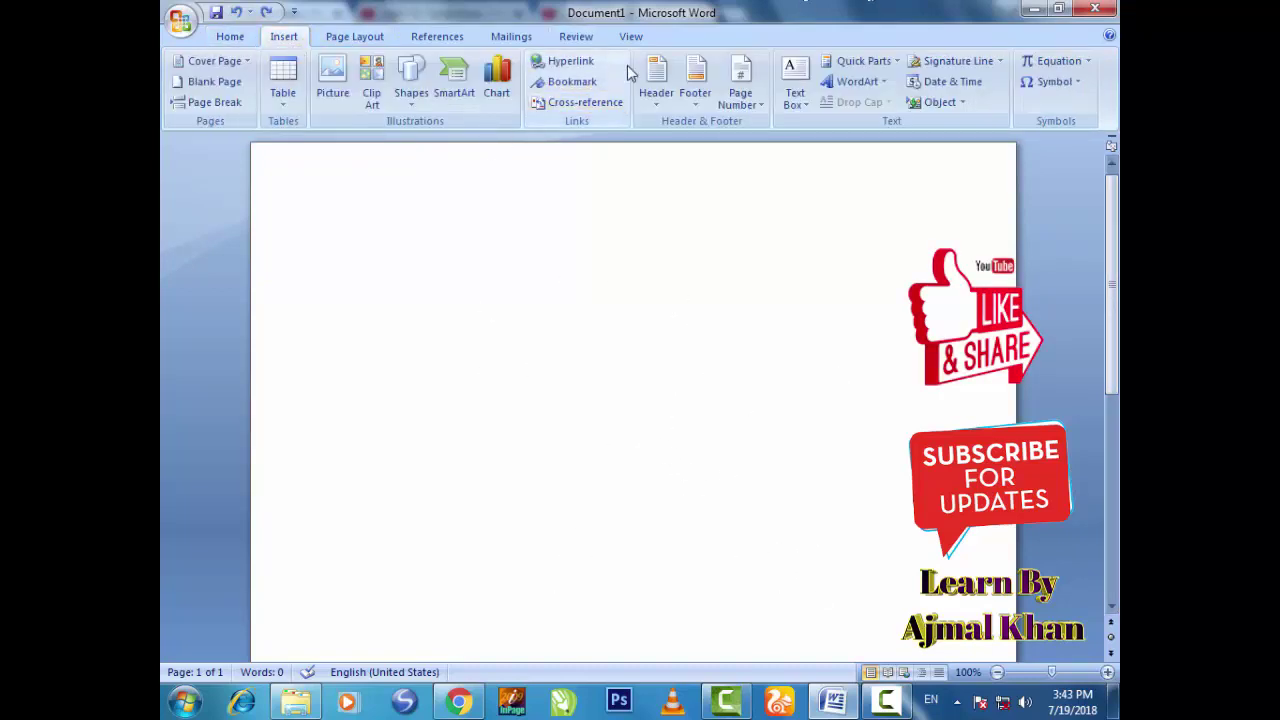
click(411, 100)
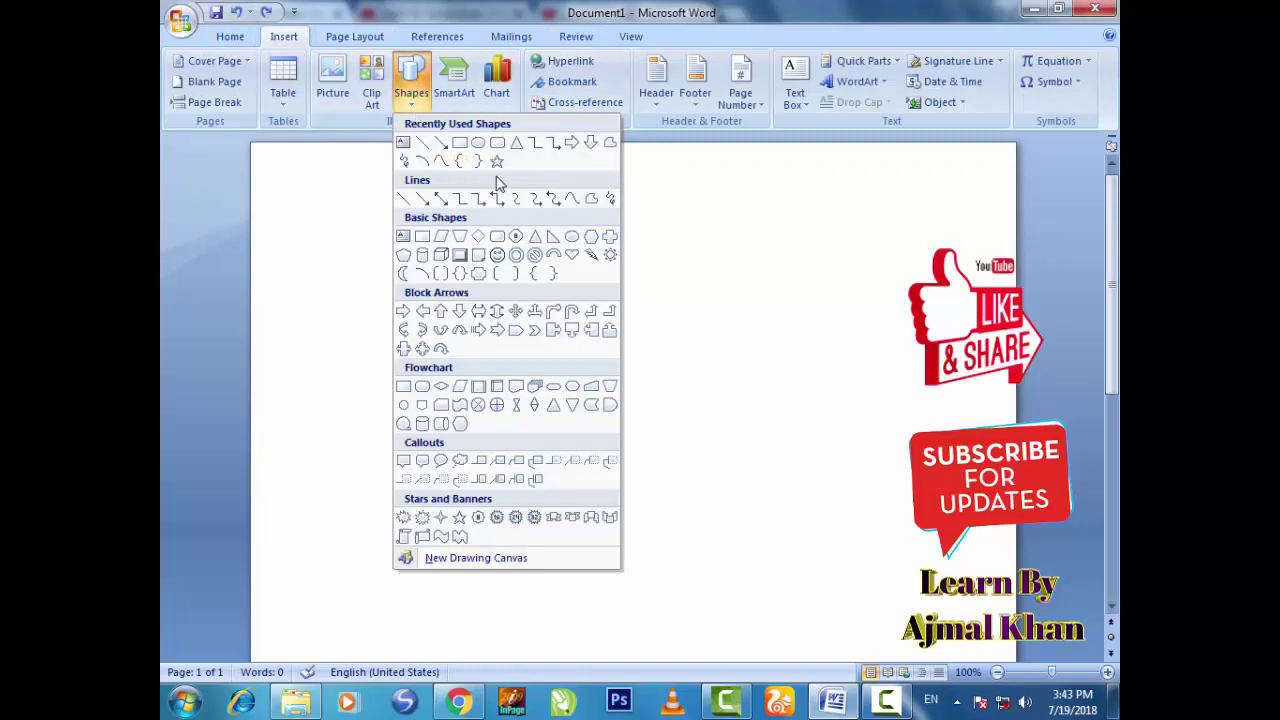
click(491, 160)
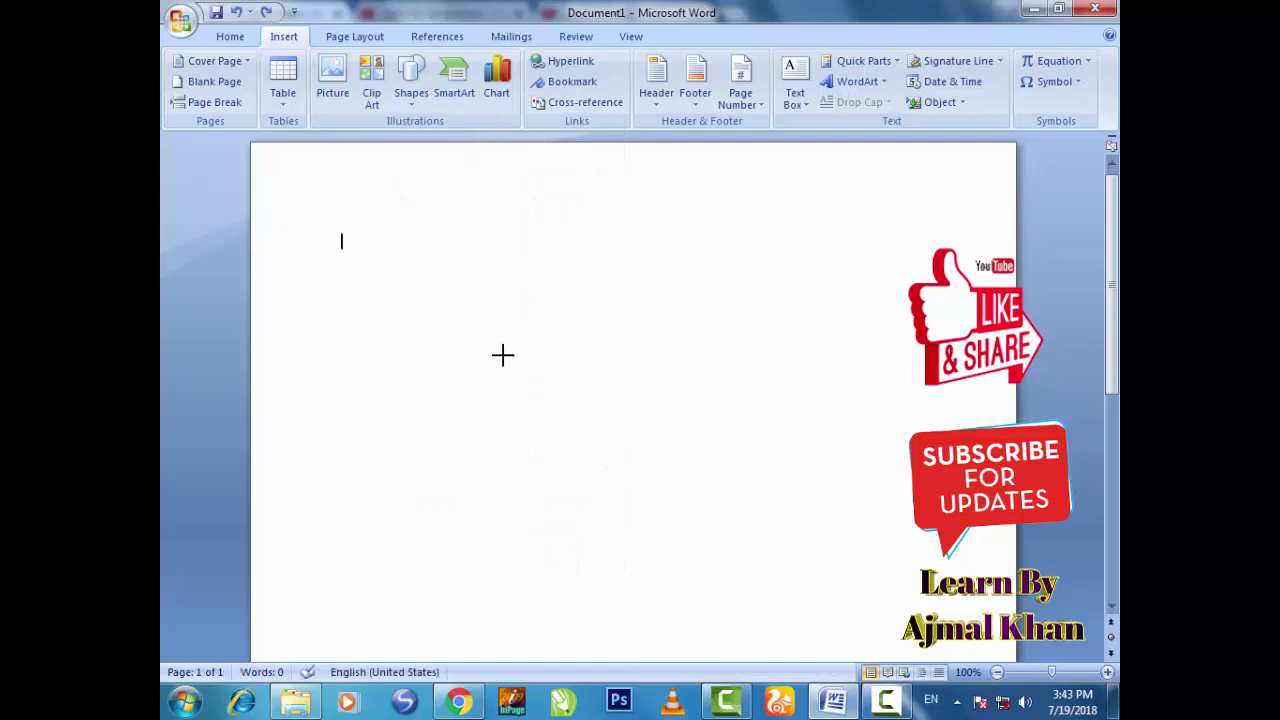
mouse_move(564, 424)
mouse_down()
mouse_move(660, 497)
mouse_move(723, 580)
mouse_move(710, 555)
mouse_up()
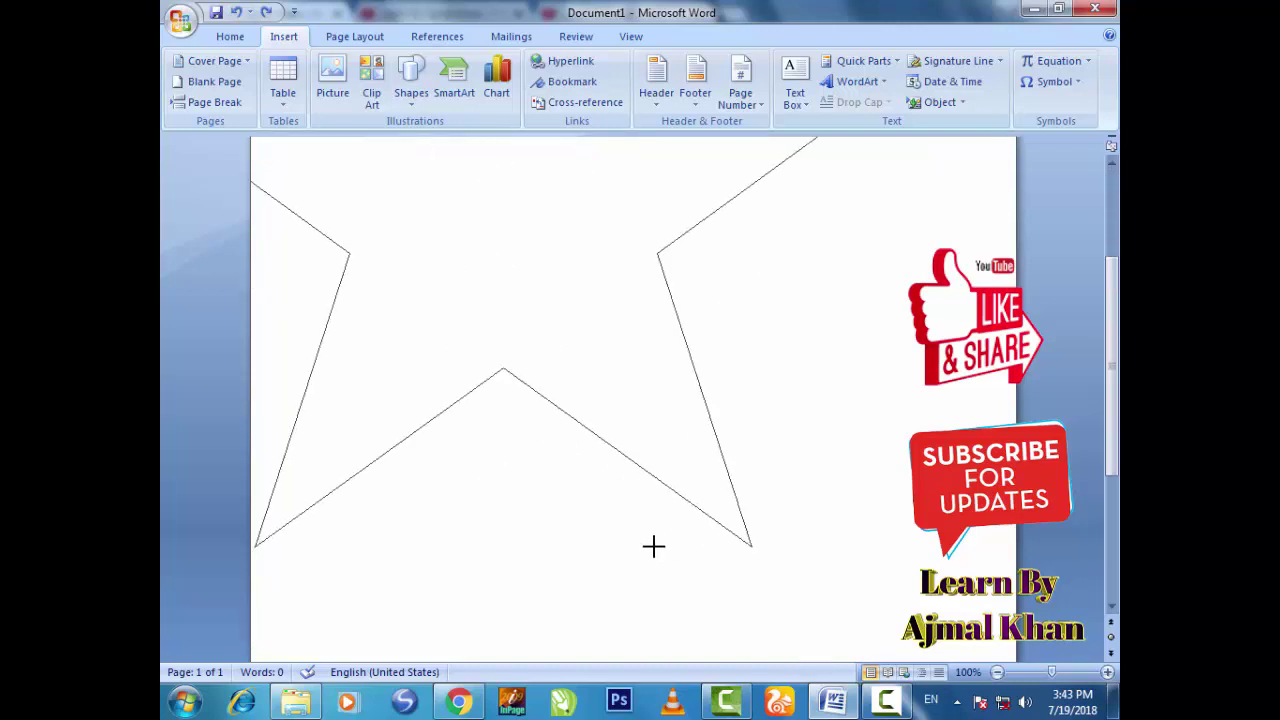
mouse_move(710, 555)
mouse_down()
mouse_move(812, 700)
mouse_move(594, 403)
mouse_up()
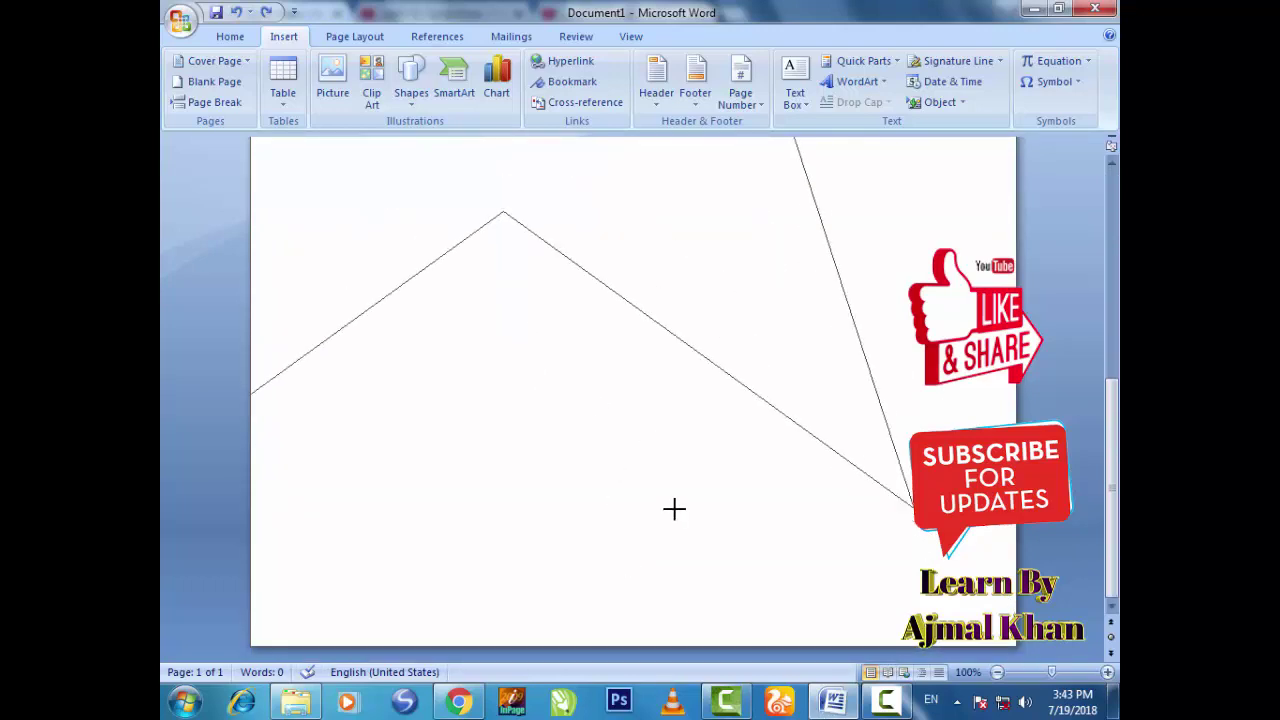
mouse_move(674, 508)
mouse_down()
mouse_move(632, 428)
mouse_move(660, 323)
mouse_move(679, 458)
mouse_move(663, 426)
mouse_up()
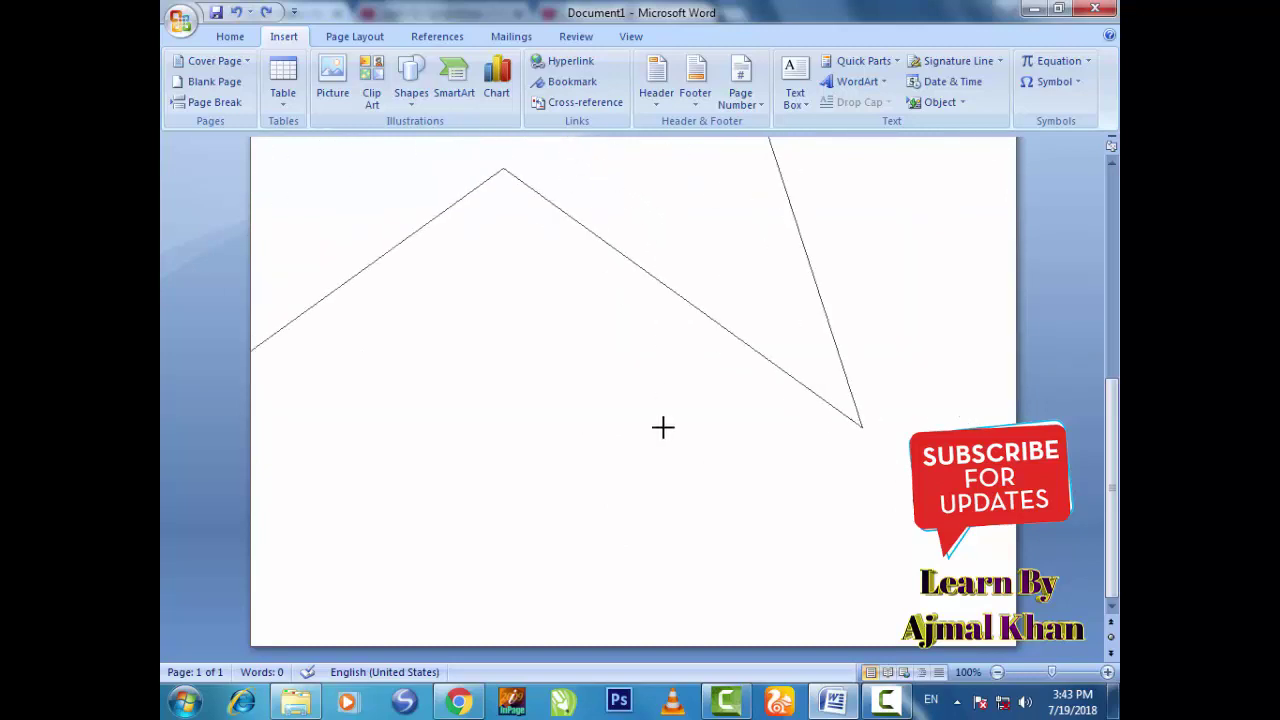
click(411, 85)
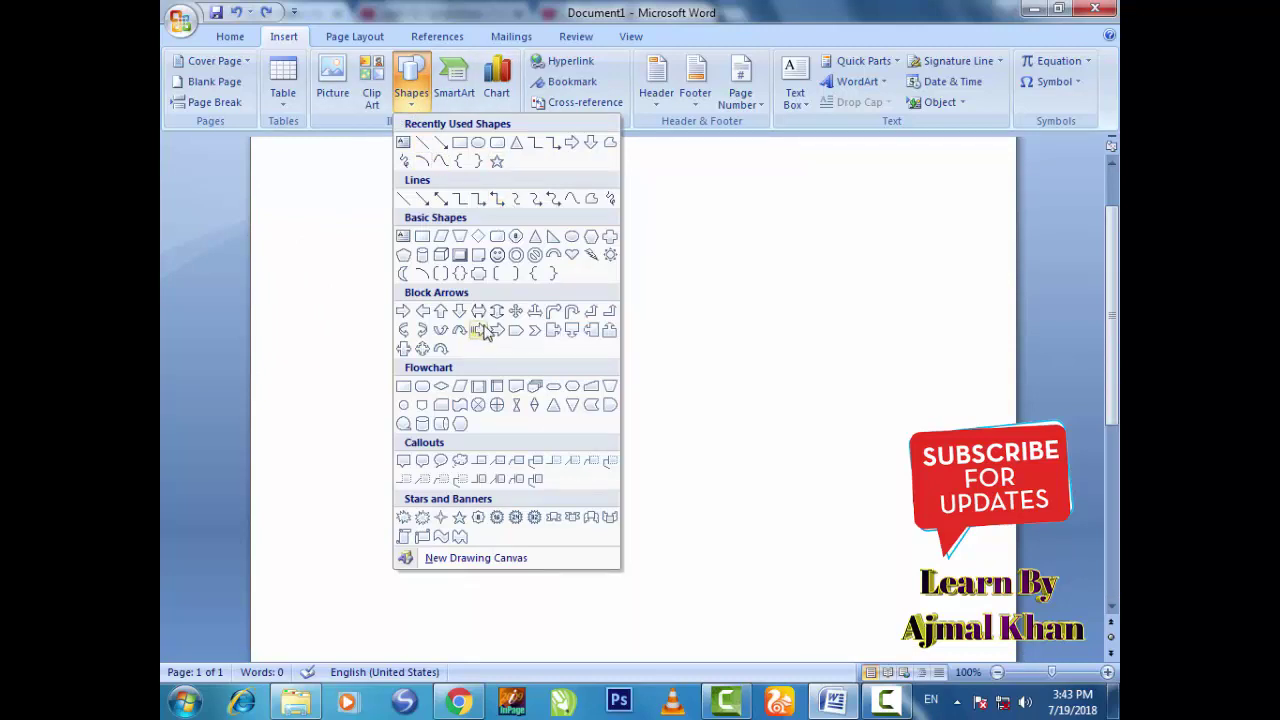
click(497, 162)
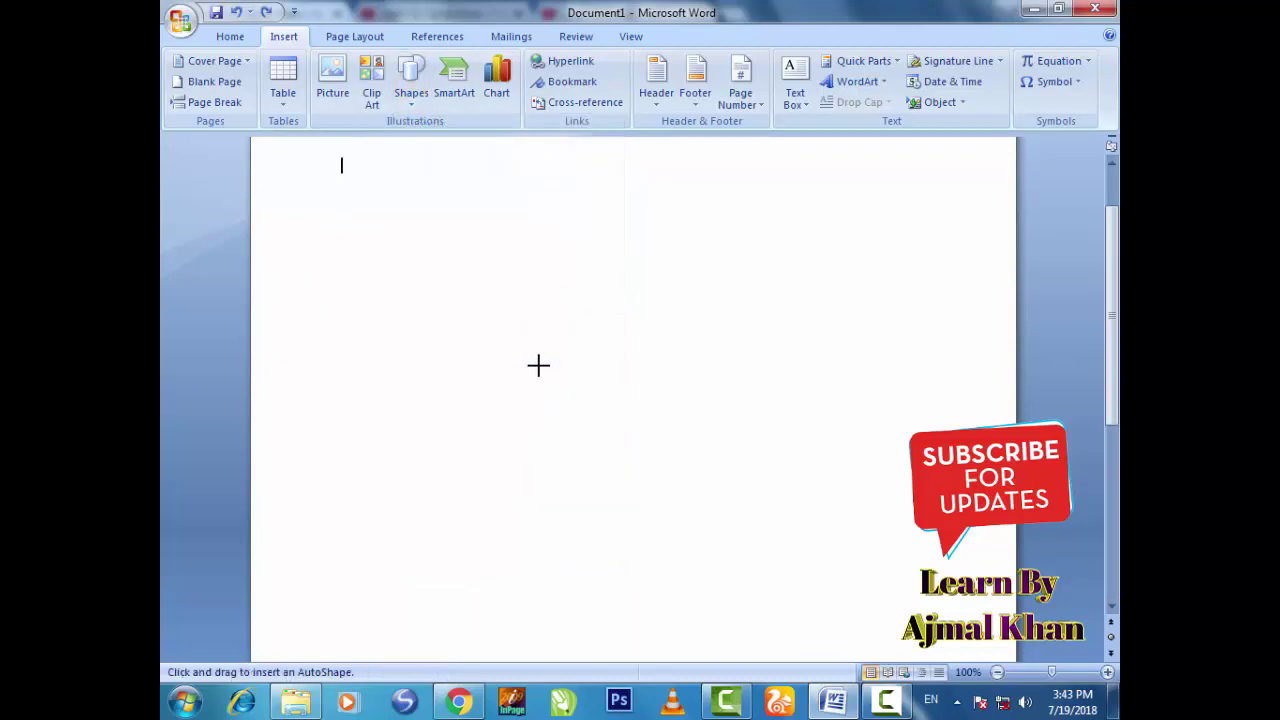
drag(510, 280, 668, 434)
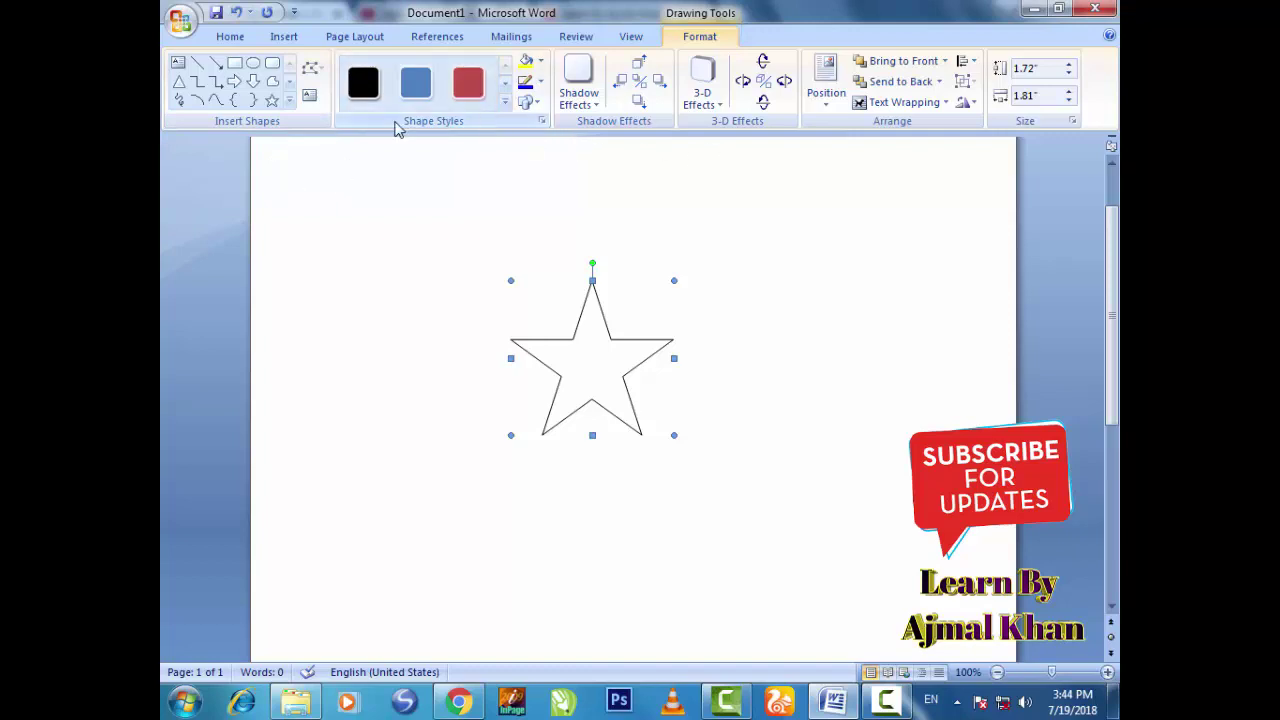
Move the star to the lower right of the page.
click(505, 102)
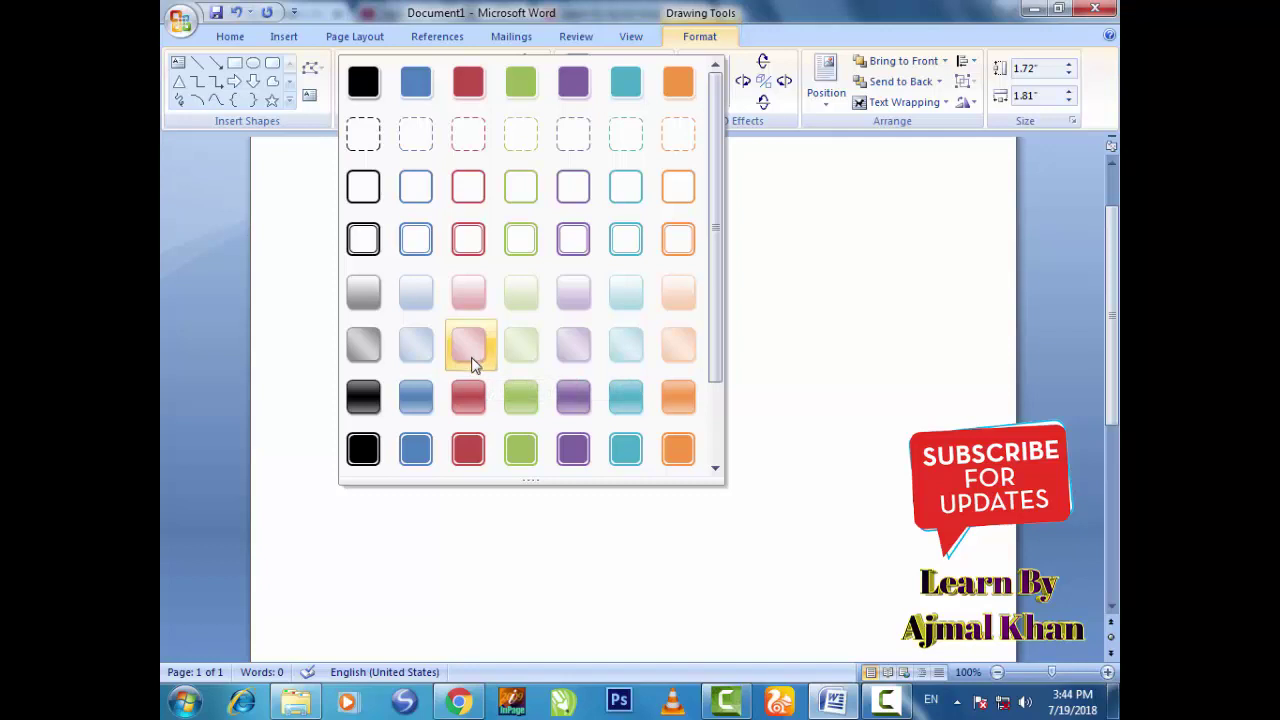
click(806, 303)
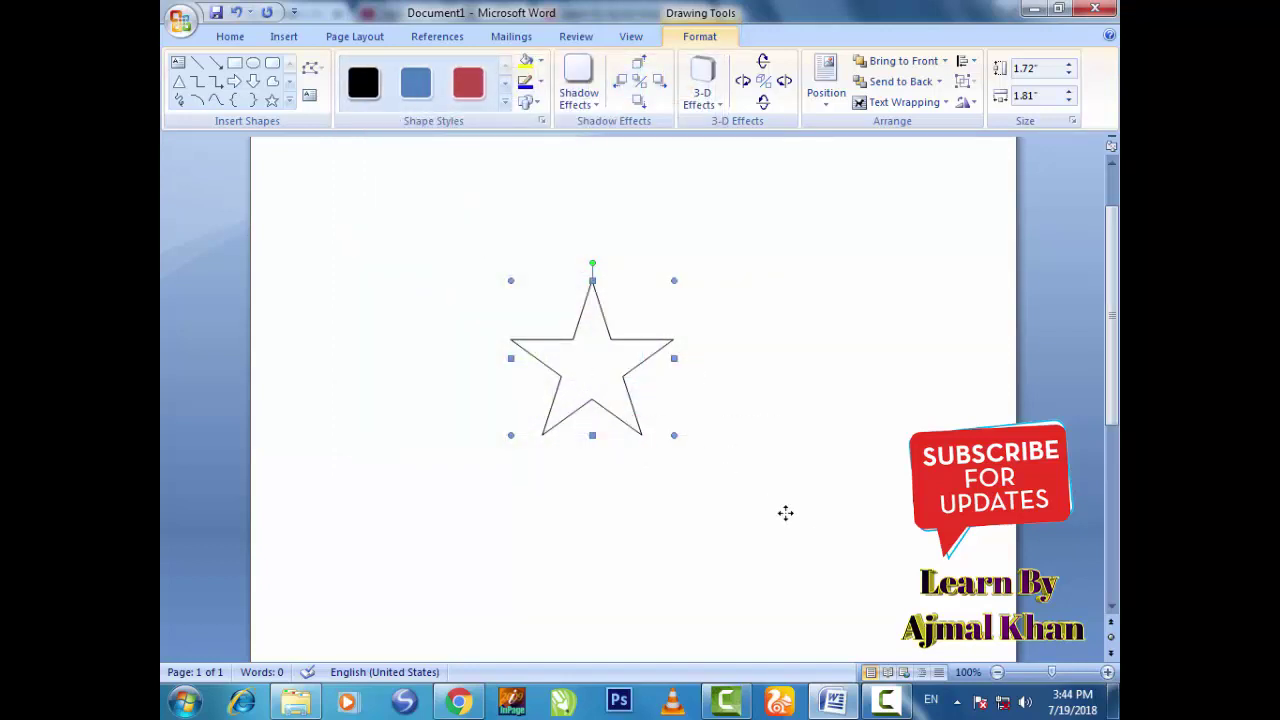
drag(850, 510, 850, 510)
Try red and blue styles, then apply the orange Center Gradient - Accent 6 style to the star.
click(474, 90)
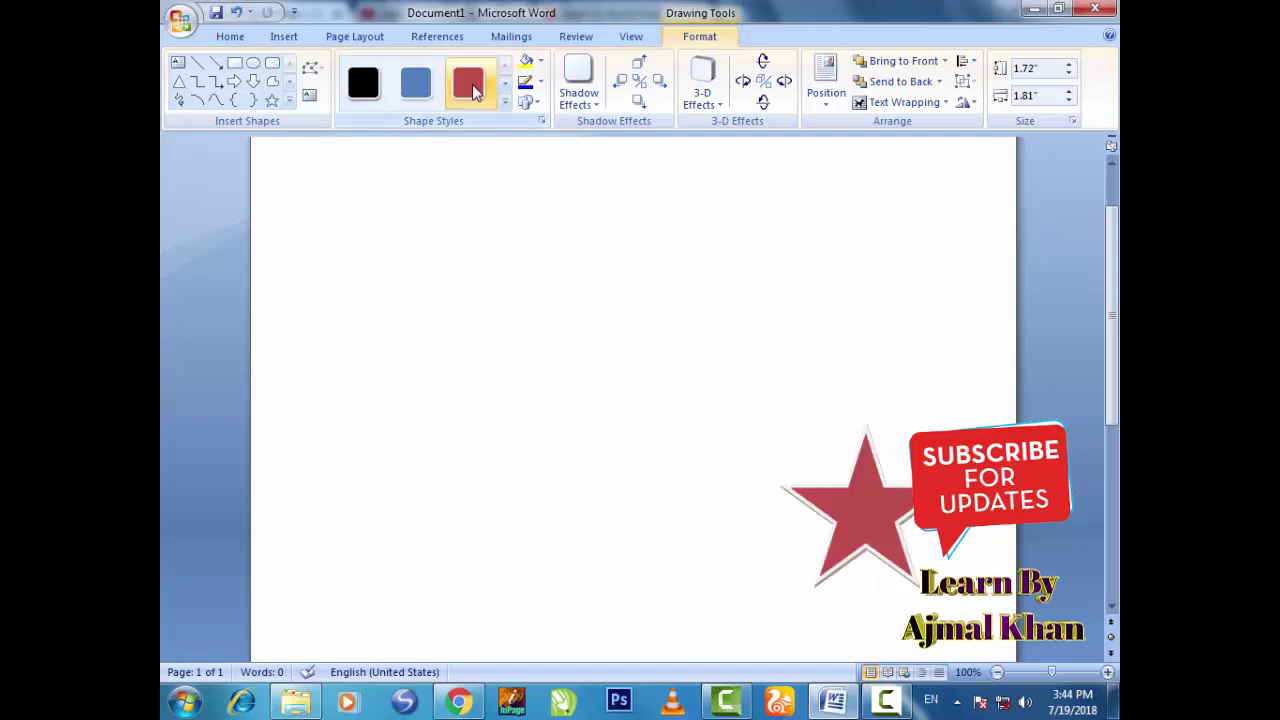
click(421, 97)
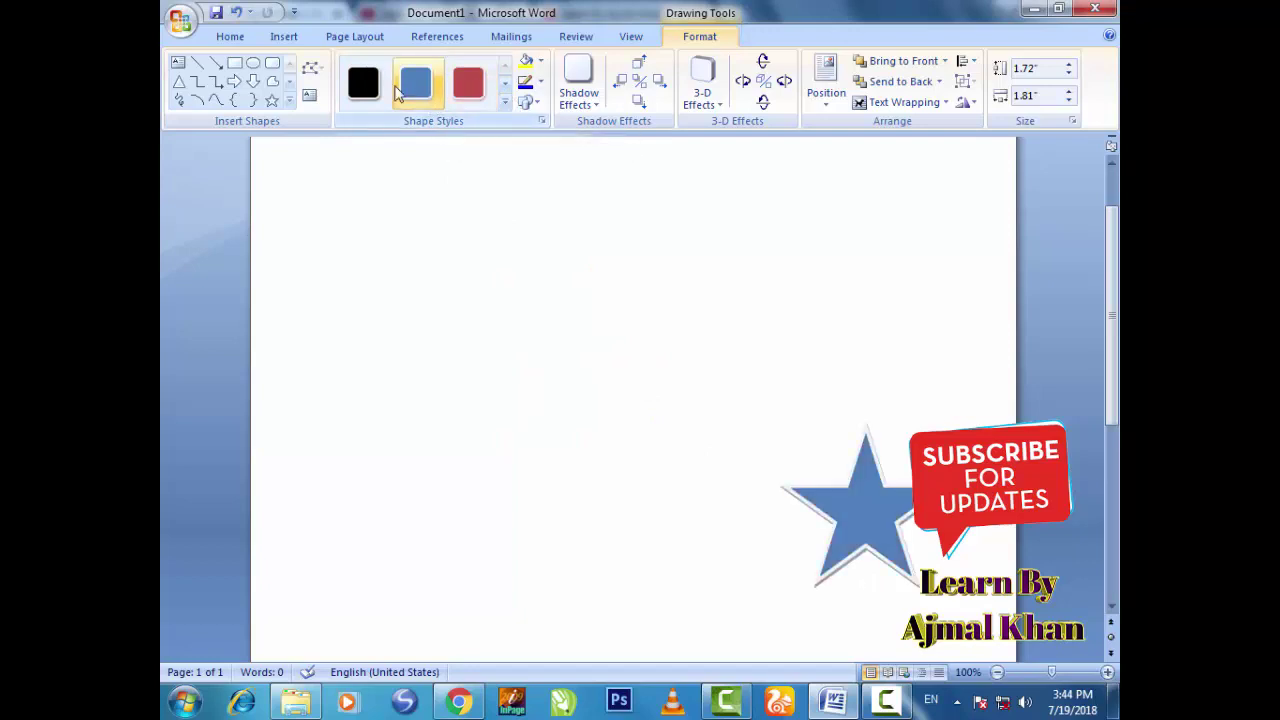
click(505, 101)
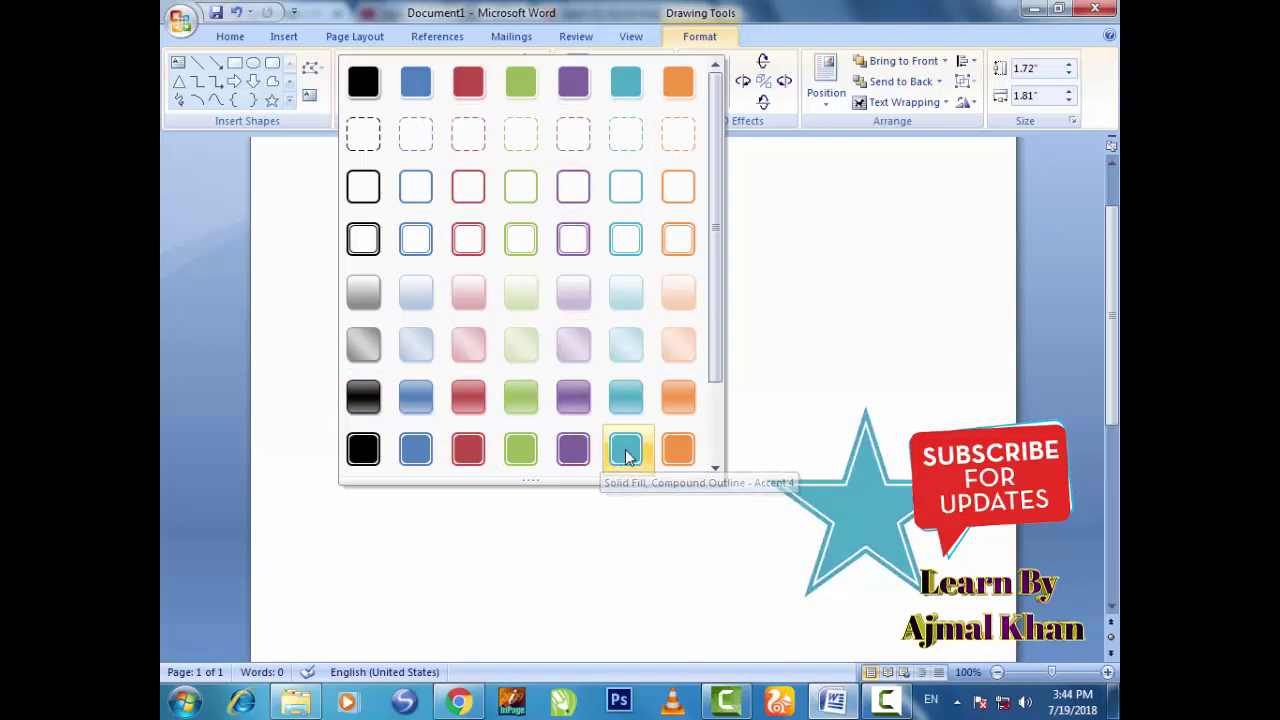
drag(710, 312, 700, 418)
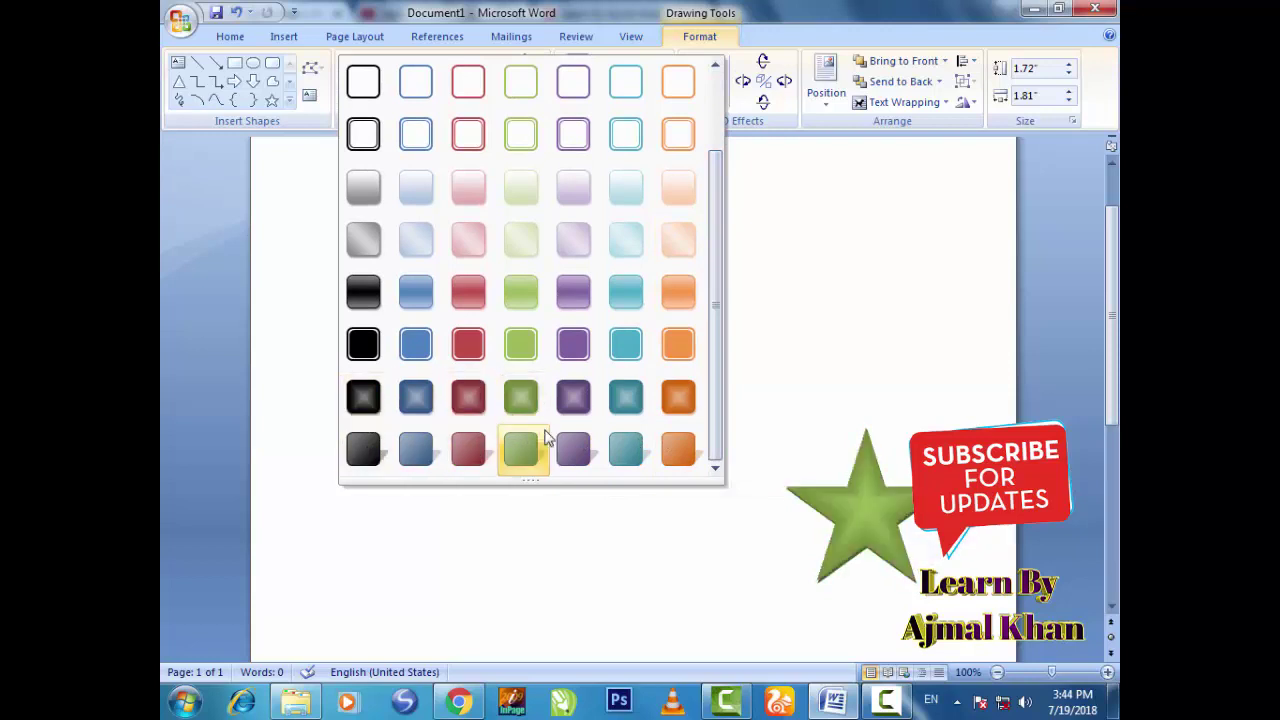
click(683, 406)
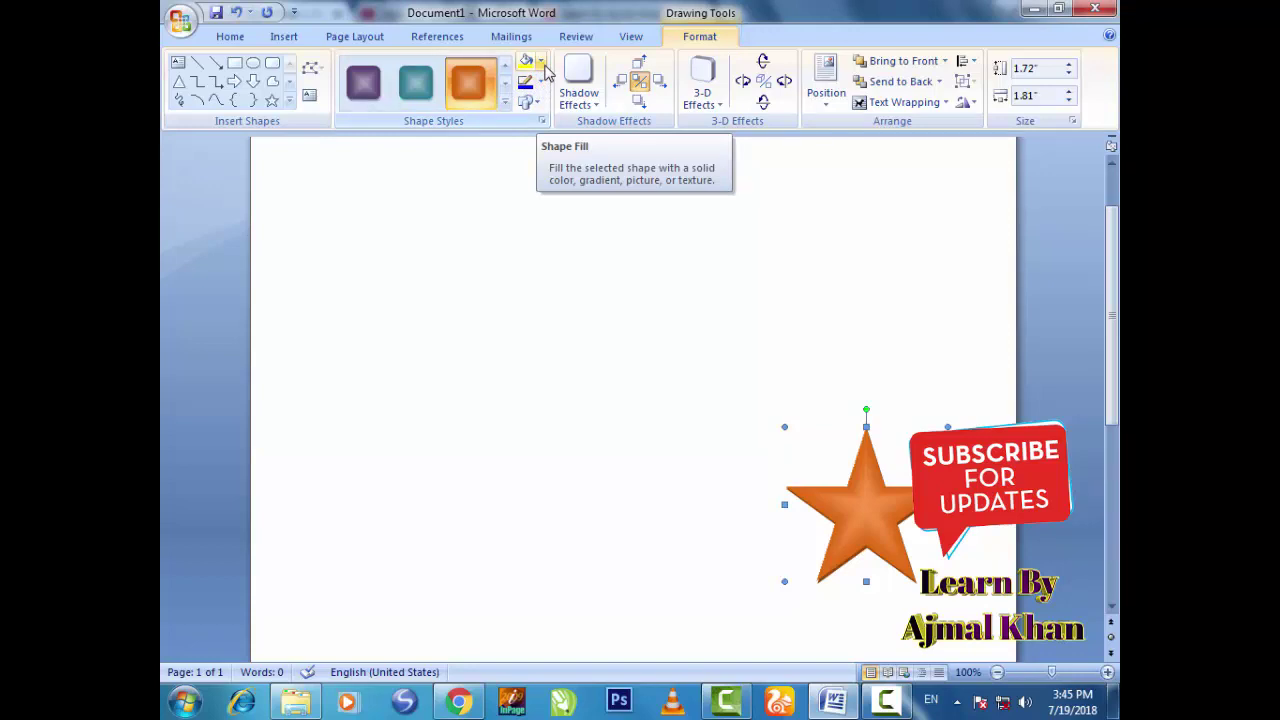
Fill the star with Yellow from the Standard Colors in Shape Fill.
click(541, 63)
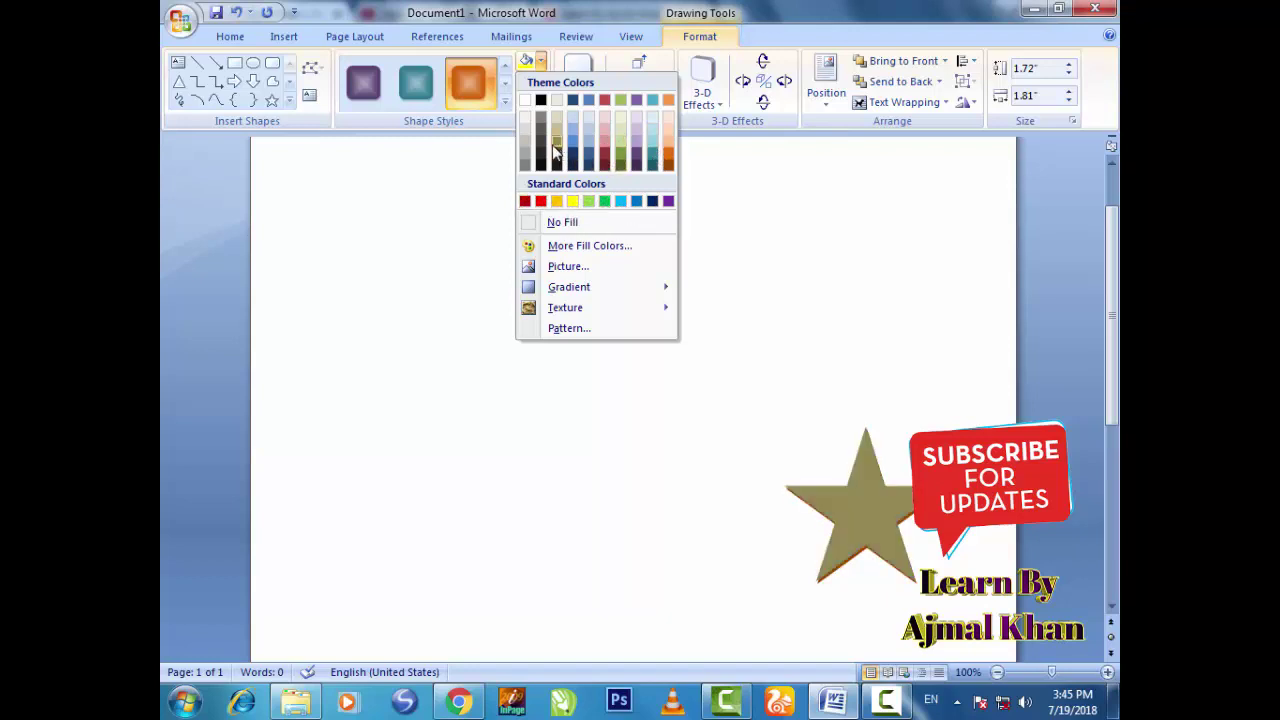
click(572, 203)
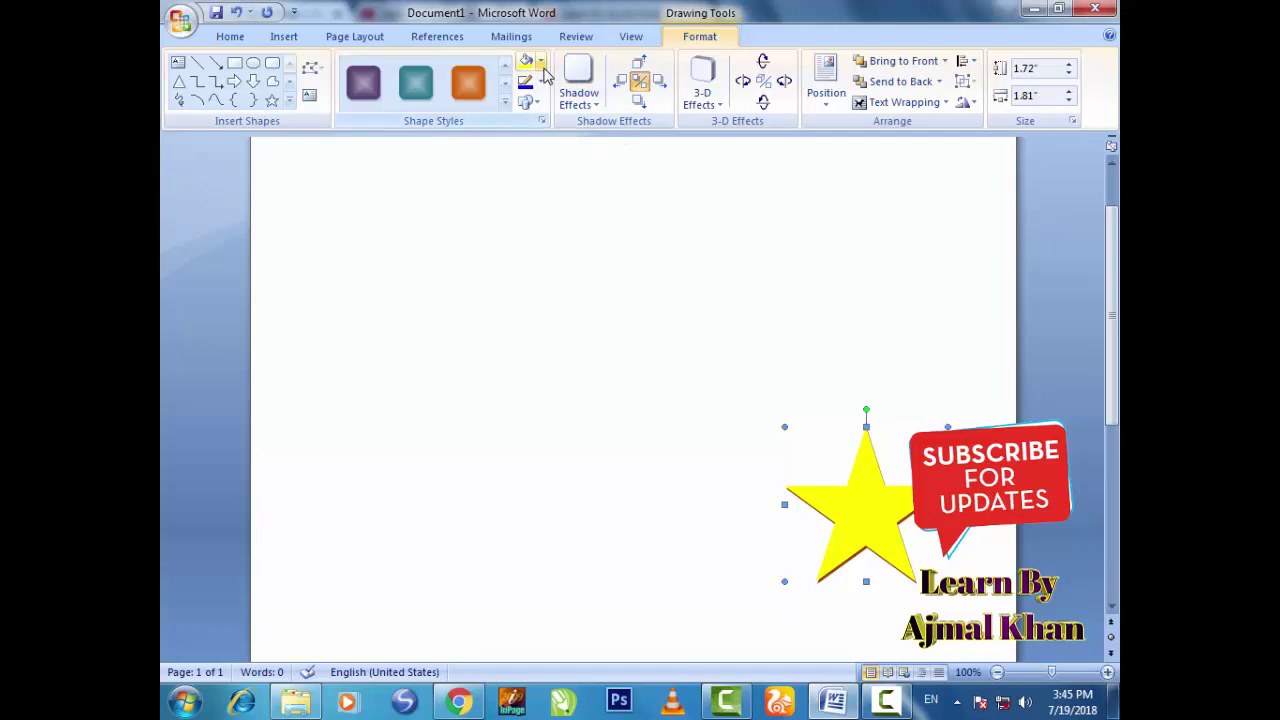
click(540, 61)
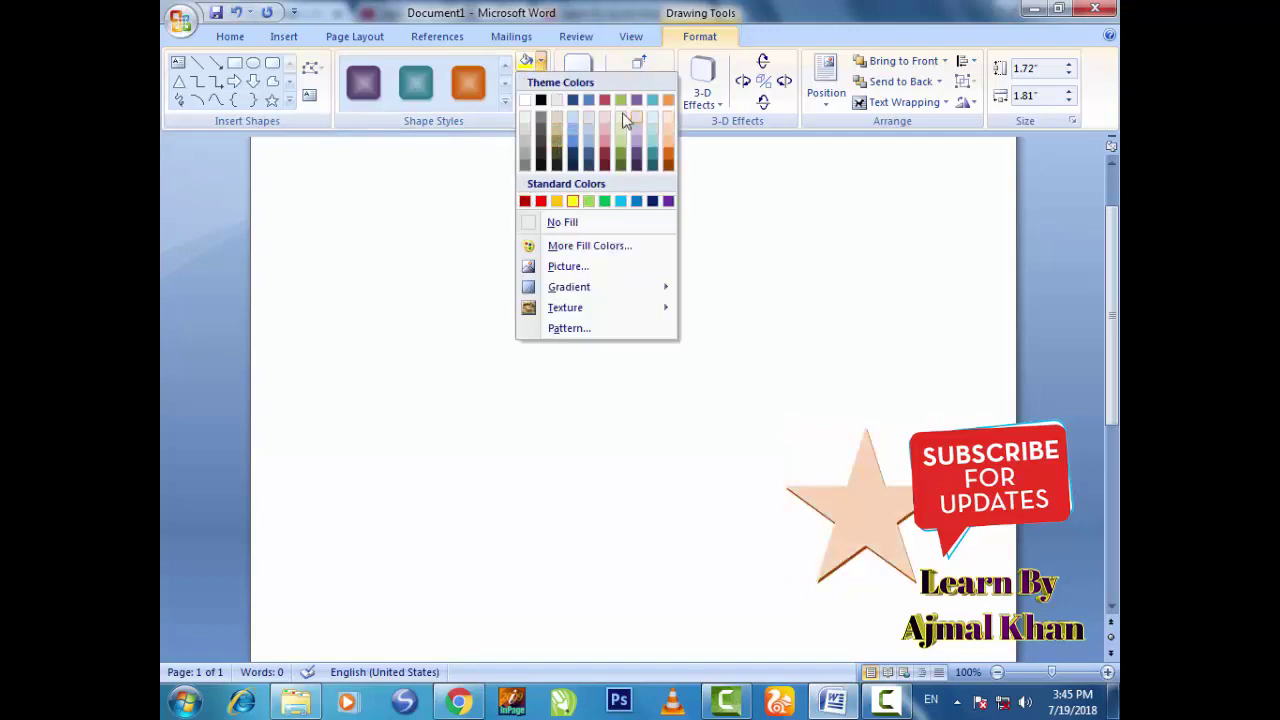
click(577, 246)
mouse_move(548, 147)
mouse_down()
mouse_move(524, 157)
mouse_move(377, 127)
mouse_up()
click(405, 167)
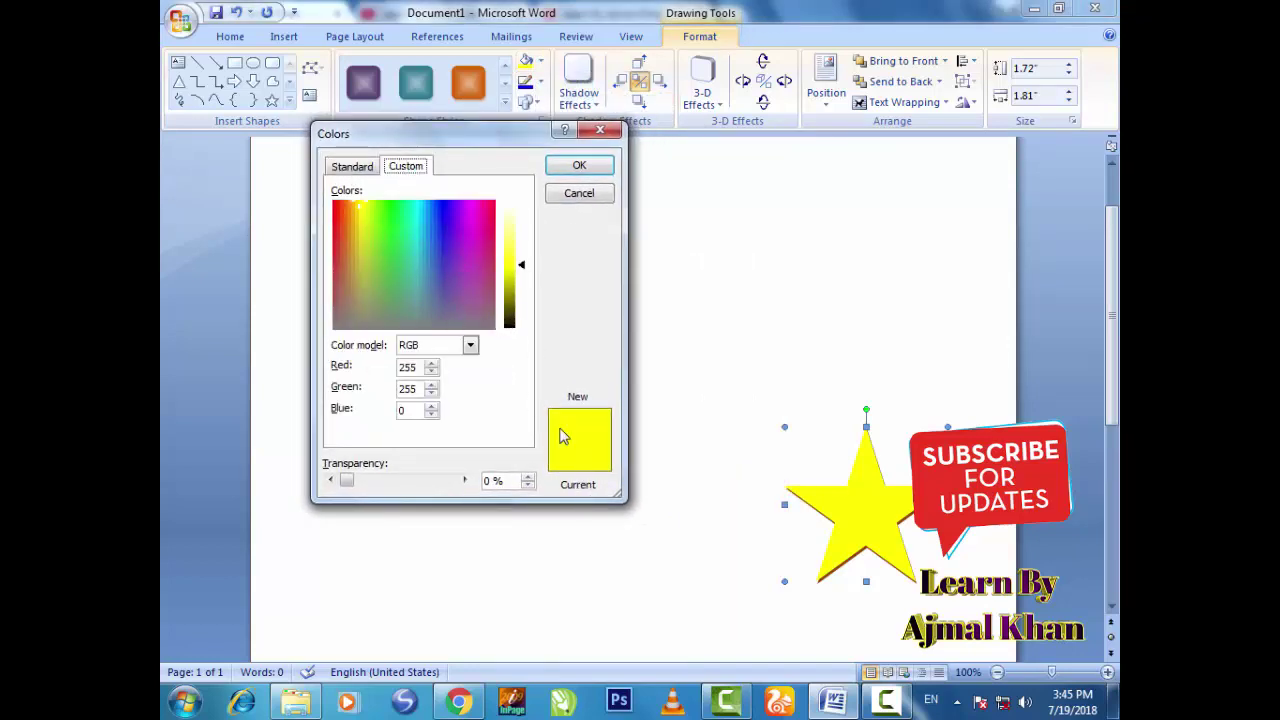
click(468, 235)
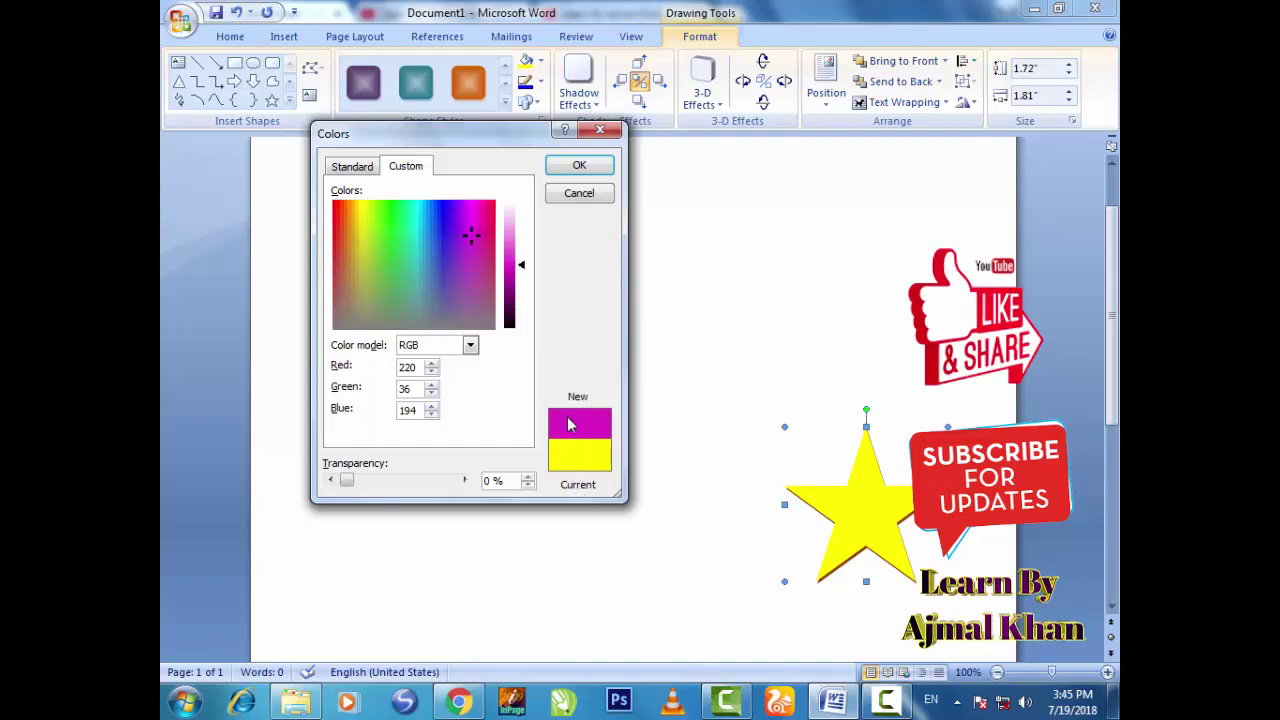
mouse_move(523, 265)
mouse_down()
mouse_move(521, 233)
mouse_move(517, 303)
mouse_move(518, 262)
mouse_move(523, 287)
mouse_up()
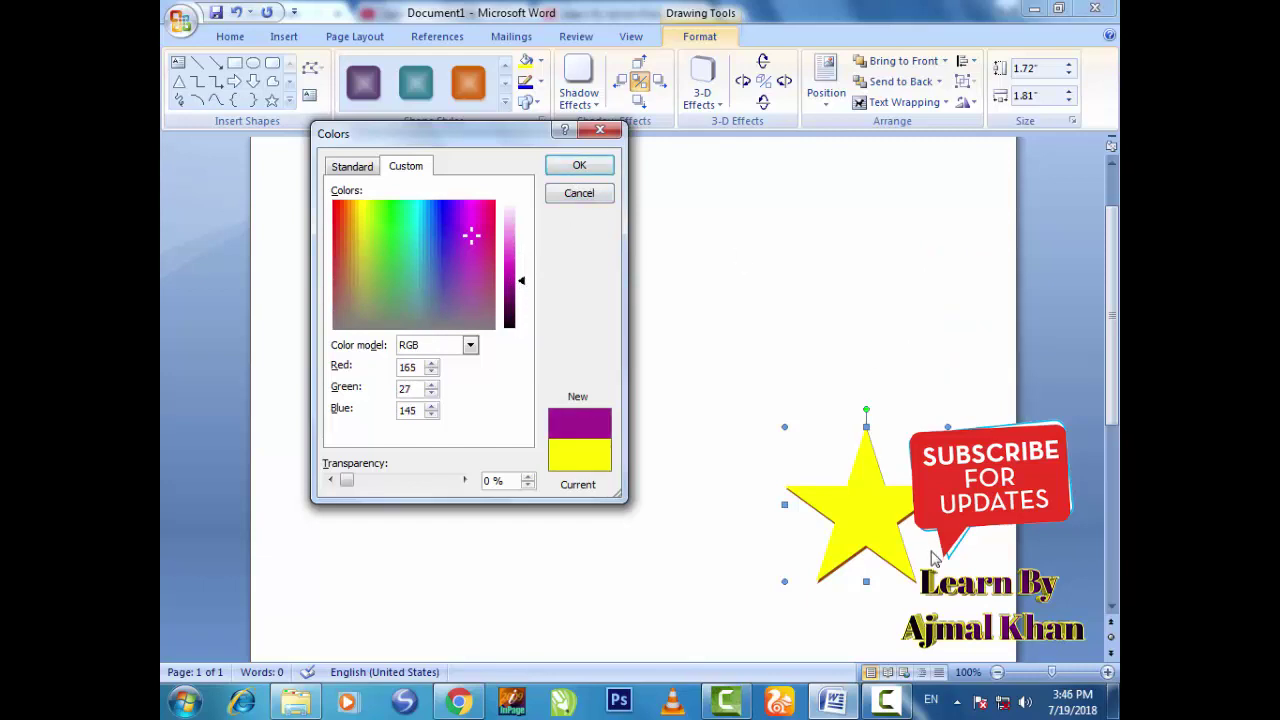
Cancel the custom colour and fill the star with the watermelon image from Sample Pictures.
click(577, 196)
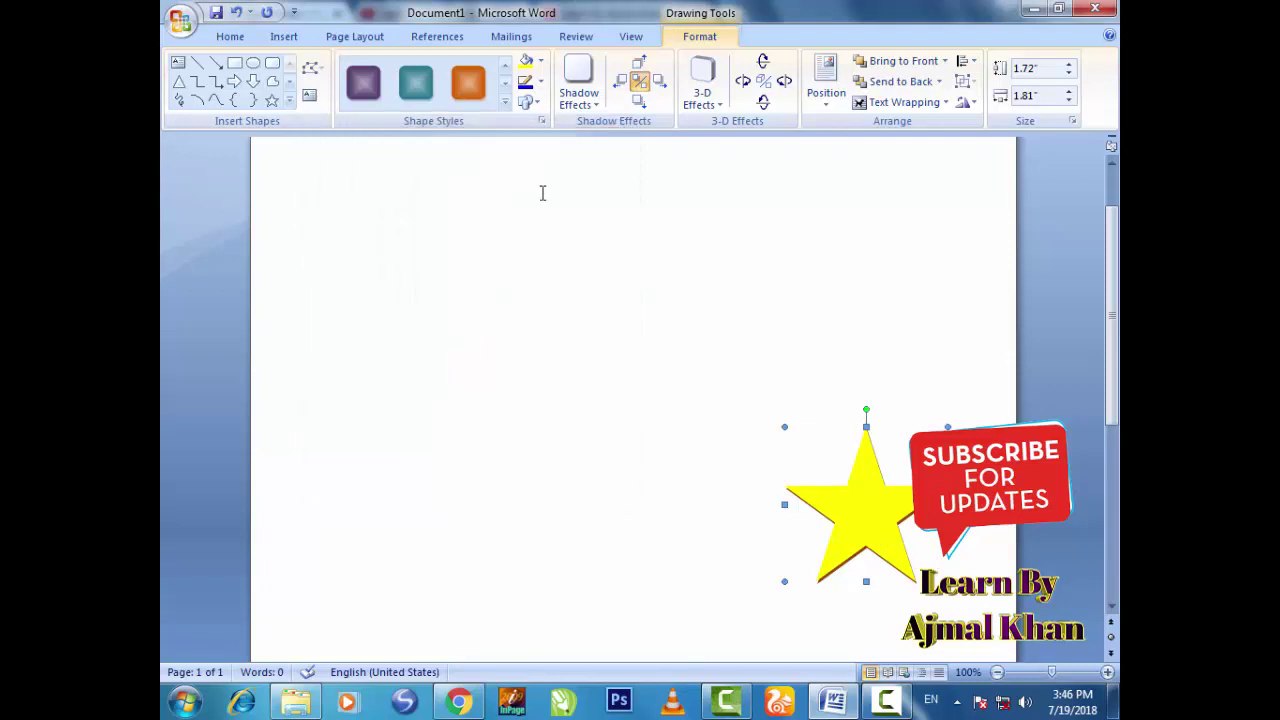
click(540, 62)
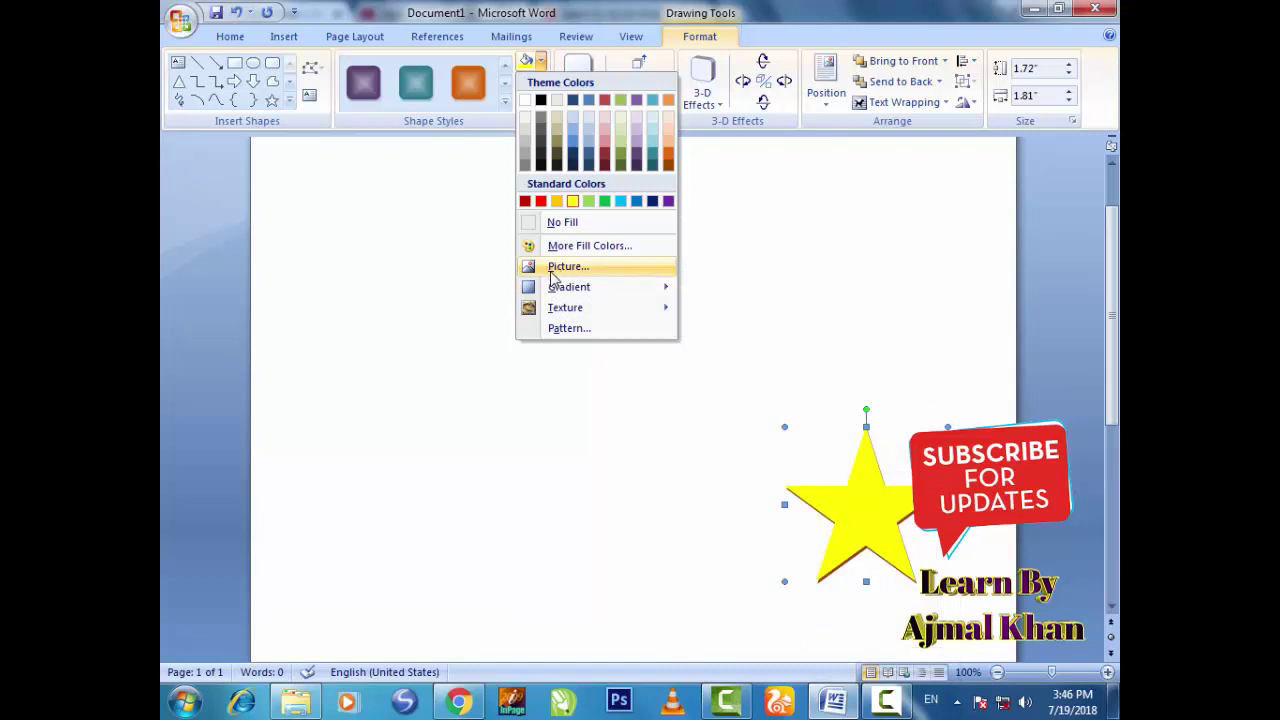
click(551, 275)
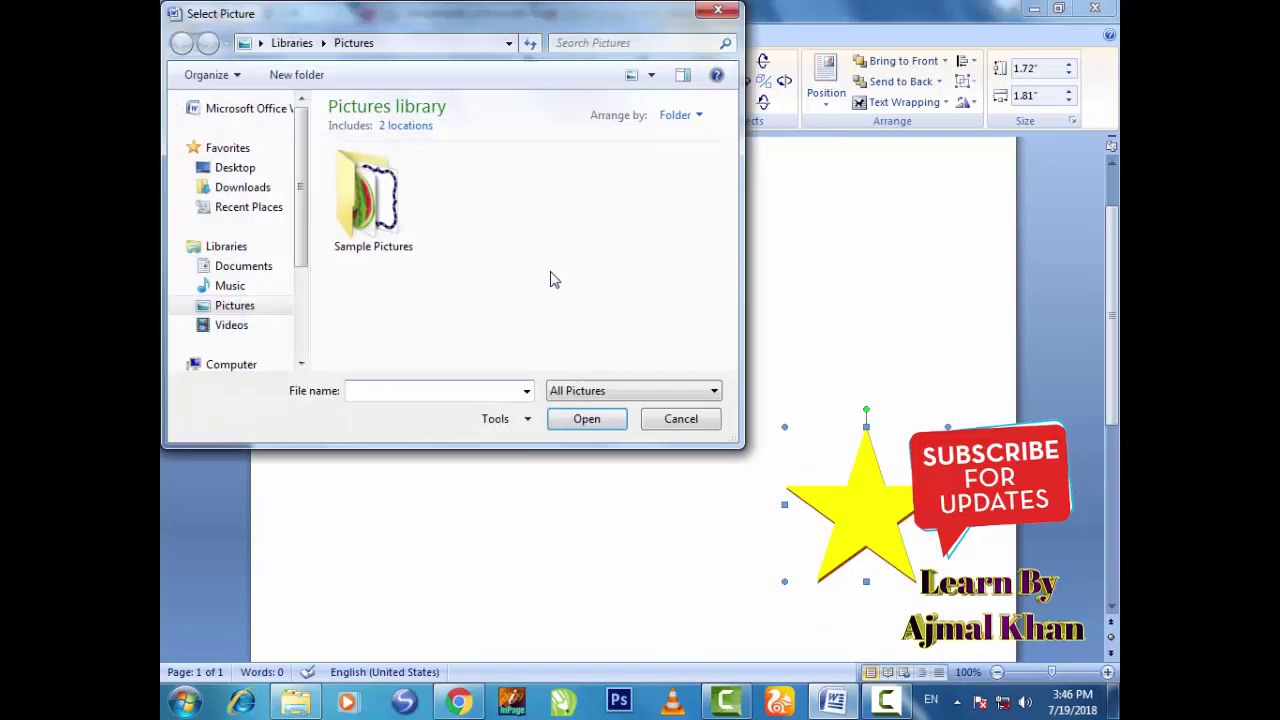
drag(338, 14, 389, 14)
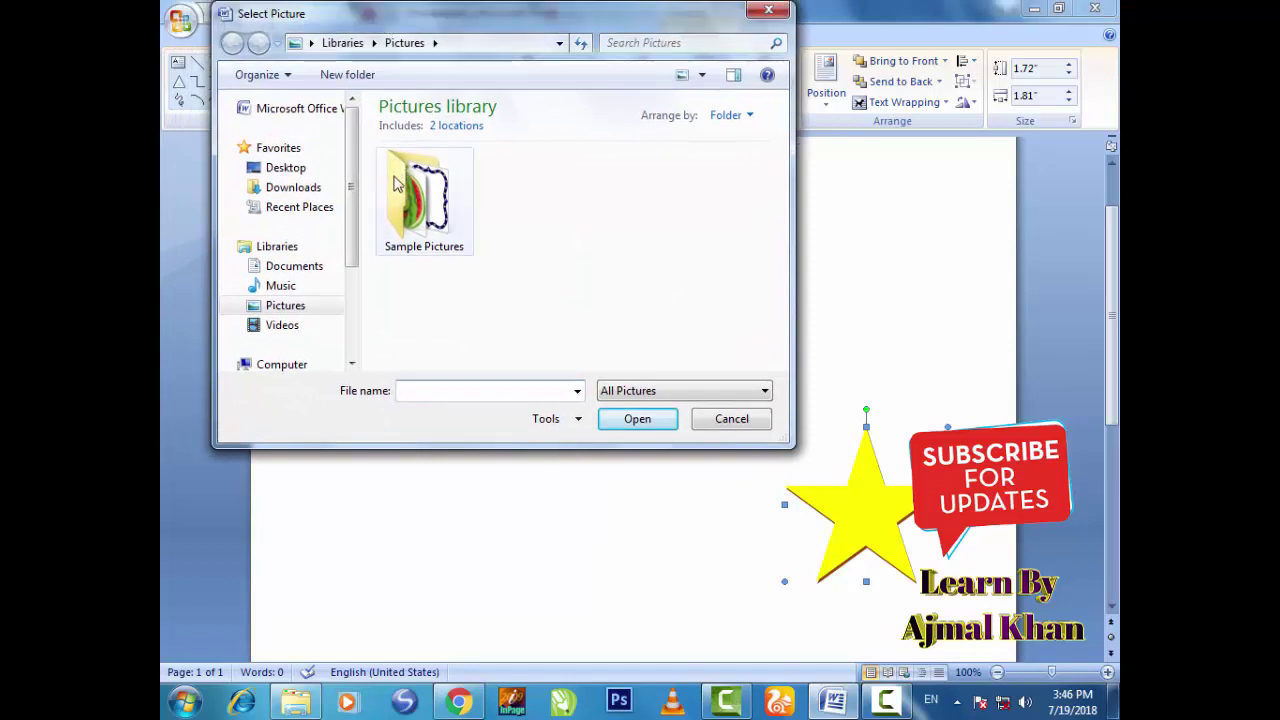
double_click(415, 220)
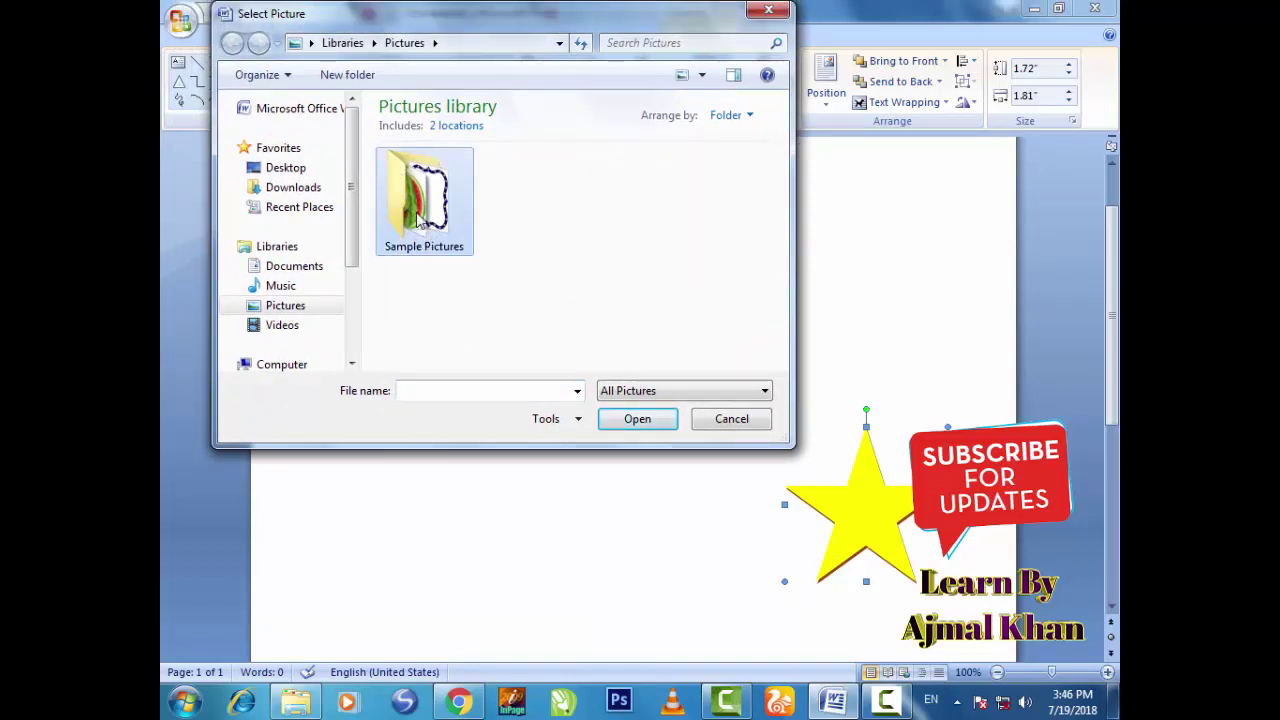
click(616, 200)
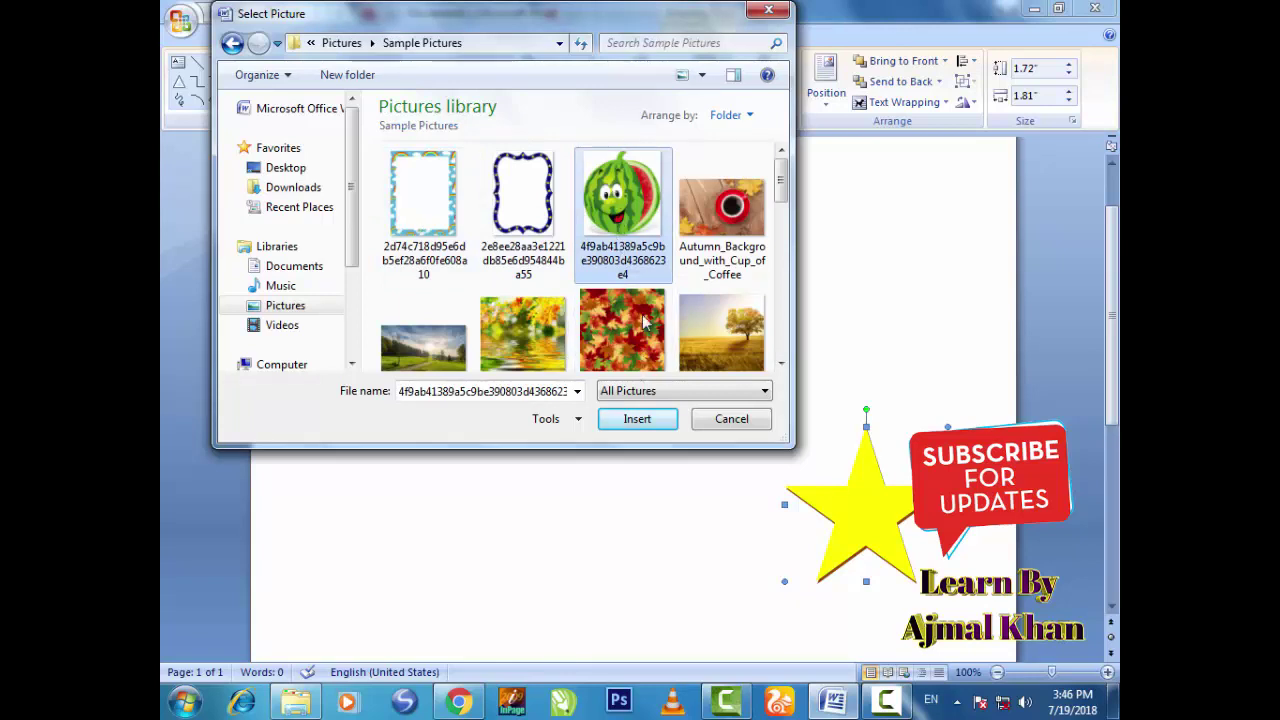
click(617, 420)
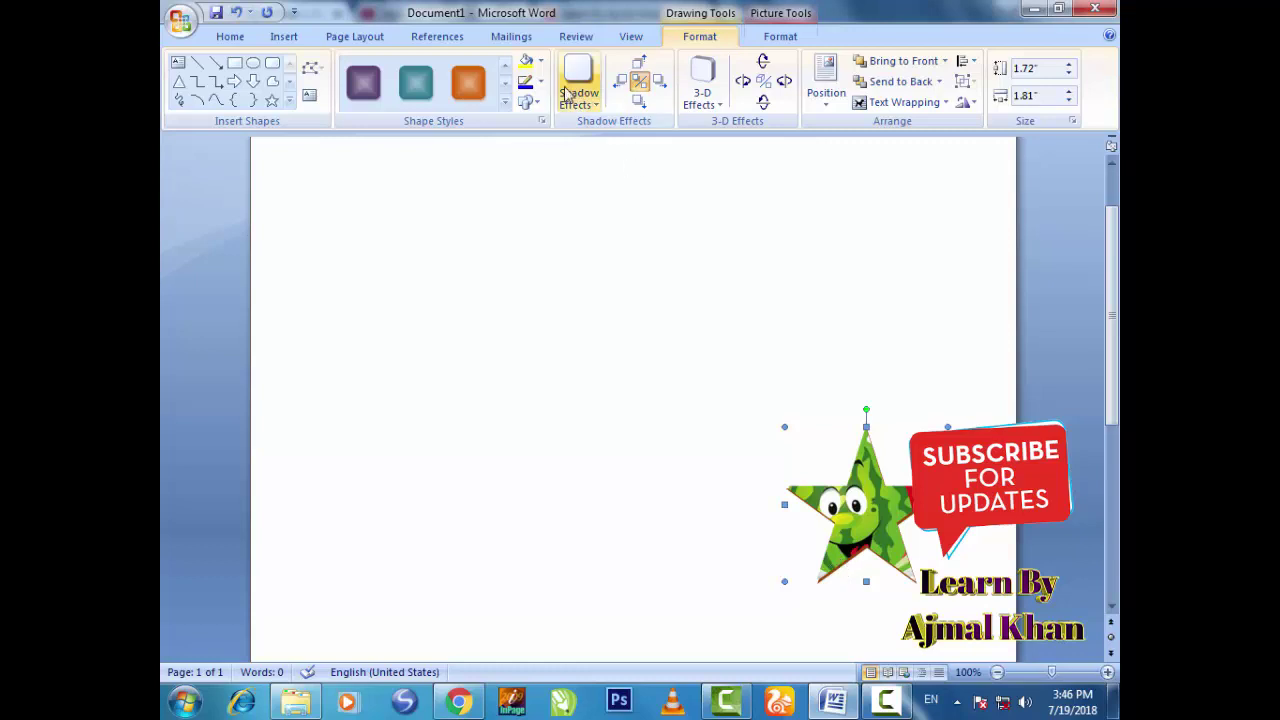
Fill the star with the Red Gerbera picture, then undo back to the plain yellow fill.
click(541, 62)
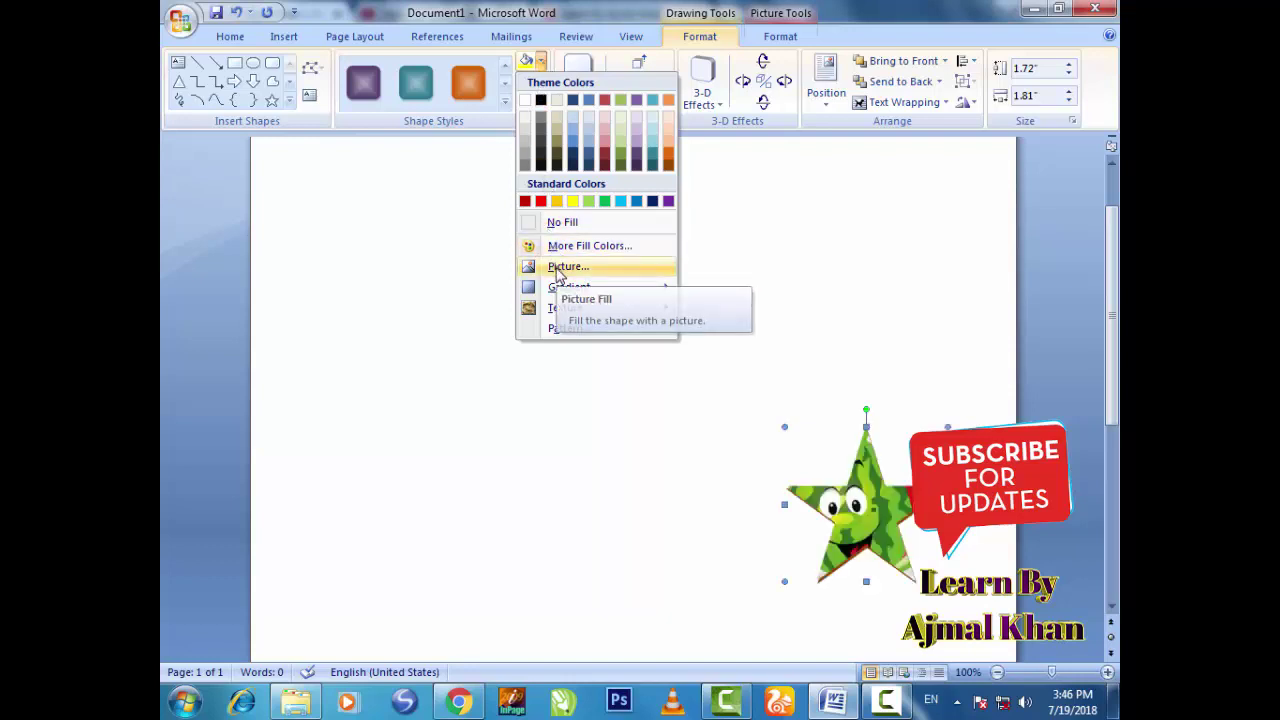
click(558, 268)
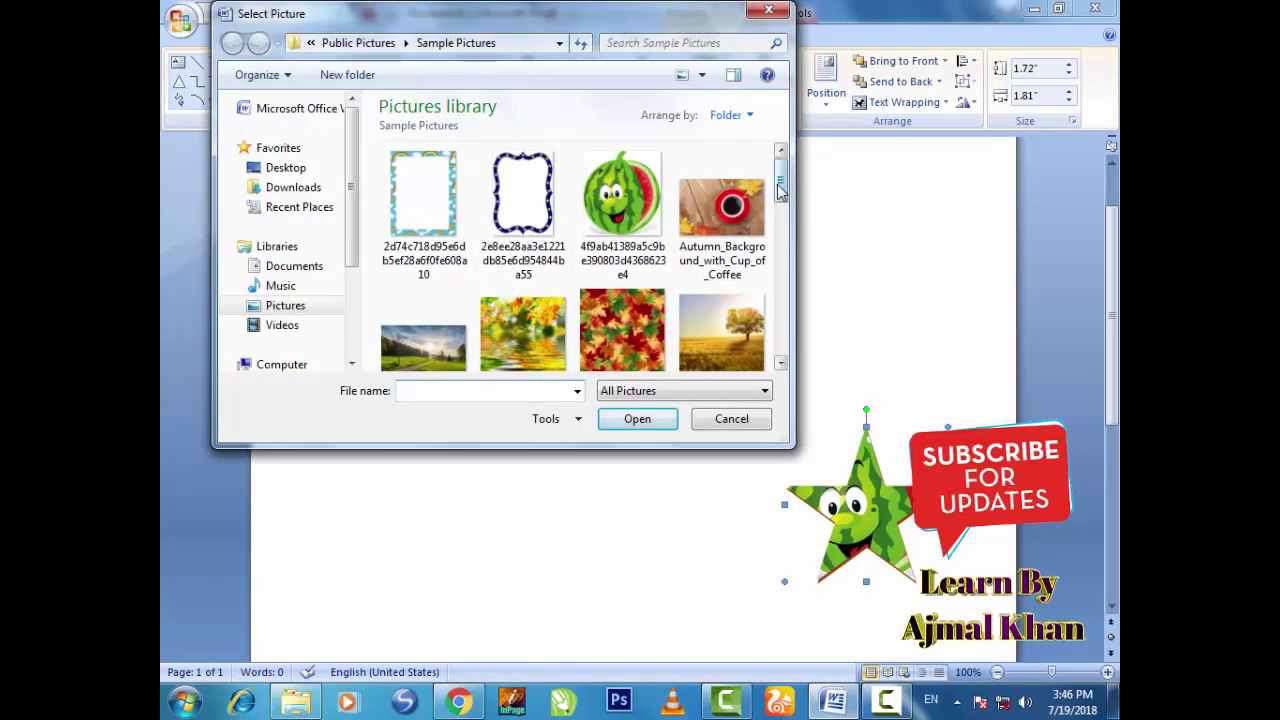
drag(781, 185, 776, 250)
click(711, 300)
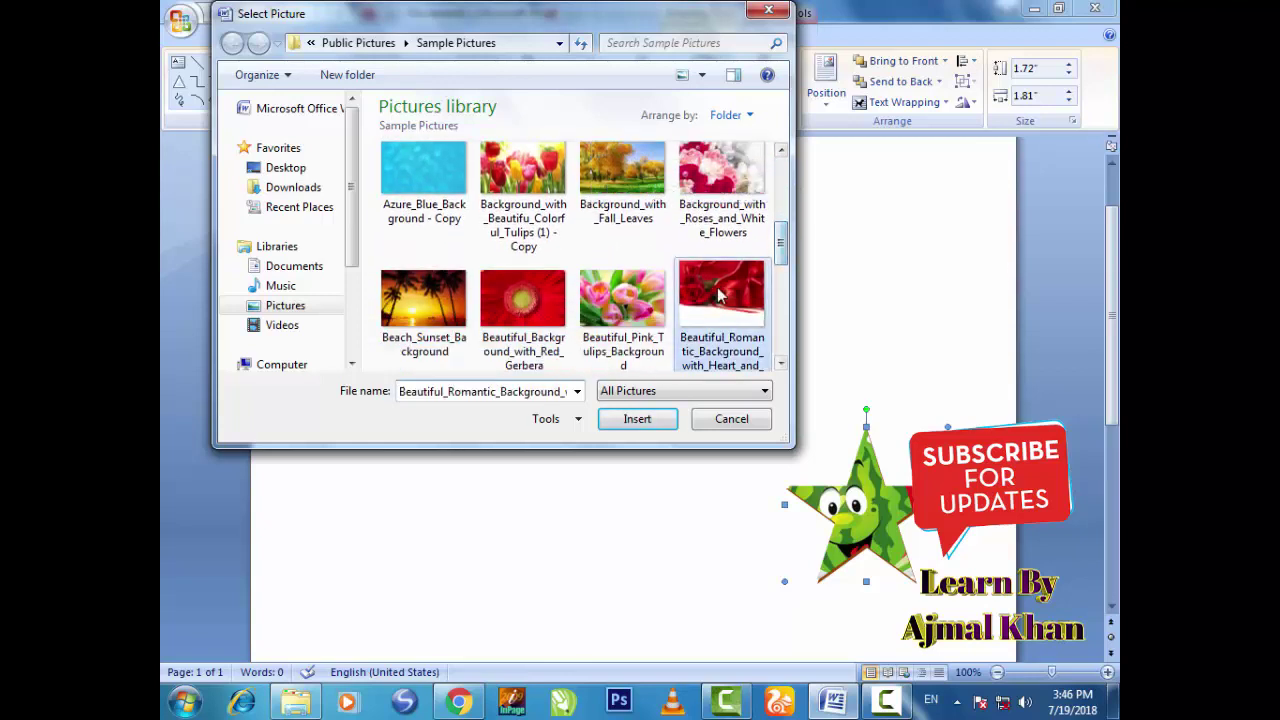
click(522, 285)
click(604, 424)
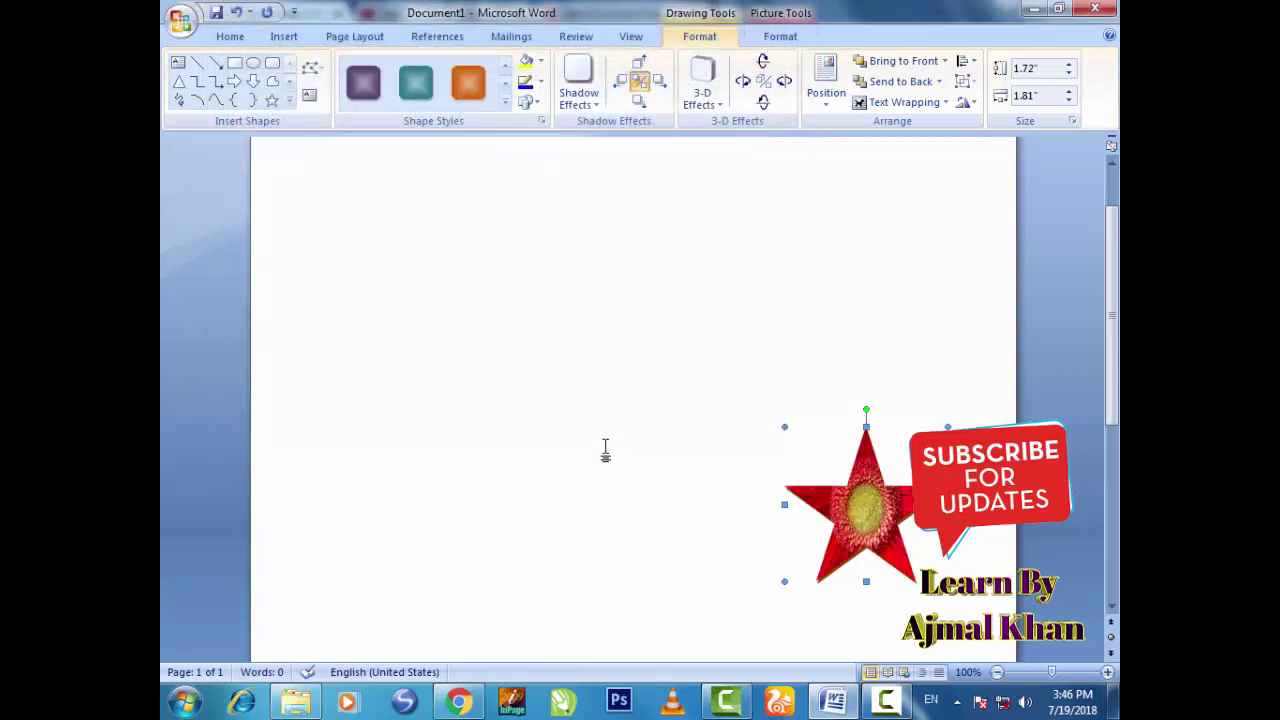
key(ctrl+z)
key(ctrl+z)
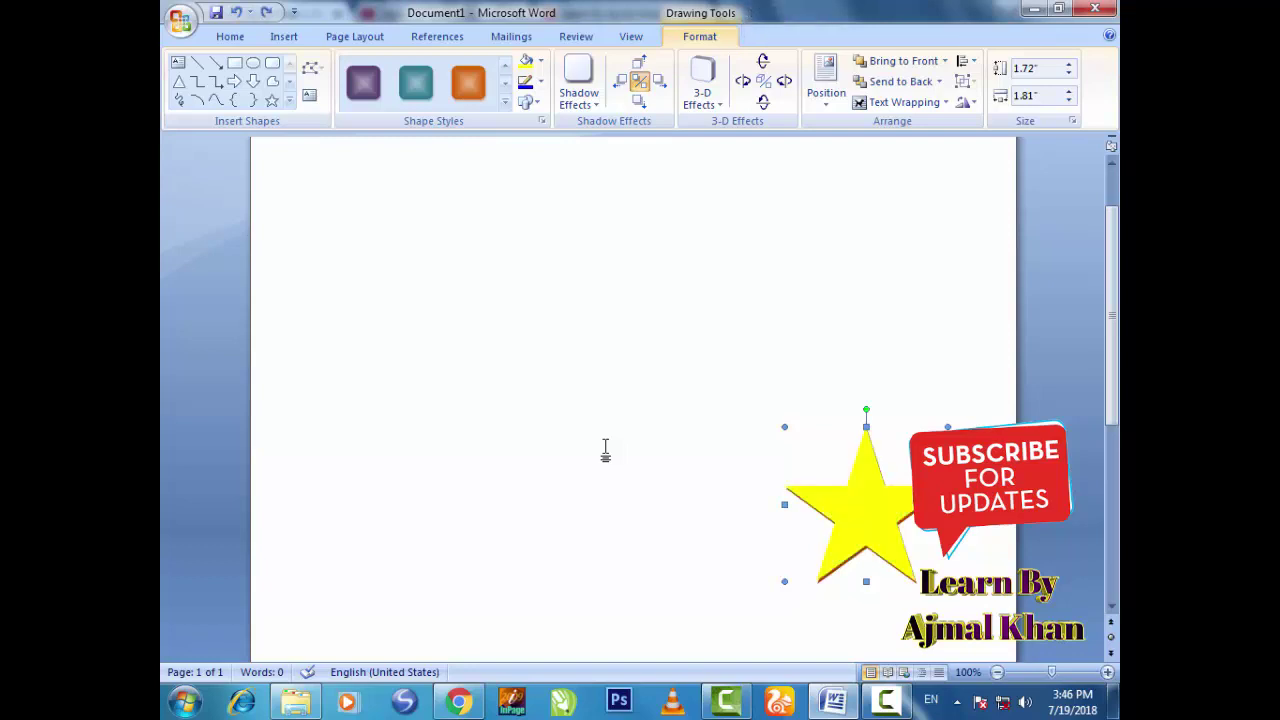
Move the star to the left side of the page.
click(541, 64)
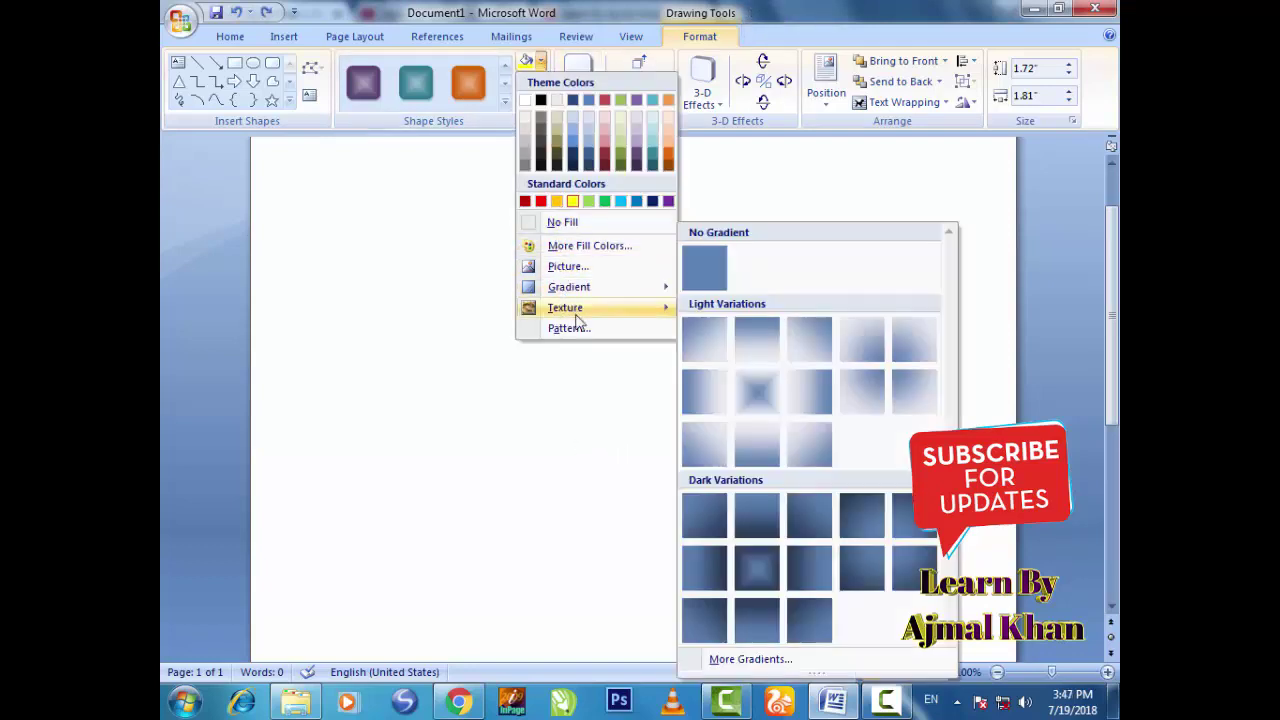
mouse_move(563, 316)
click(549, 466)
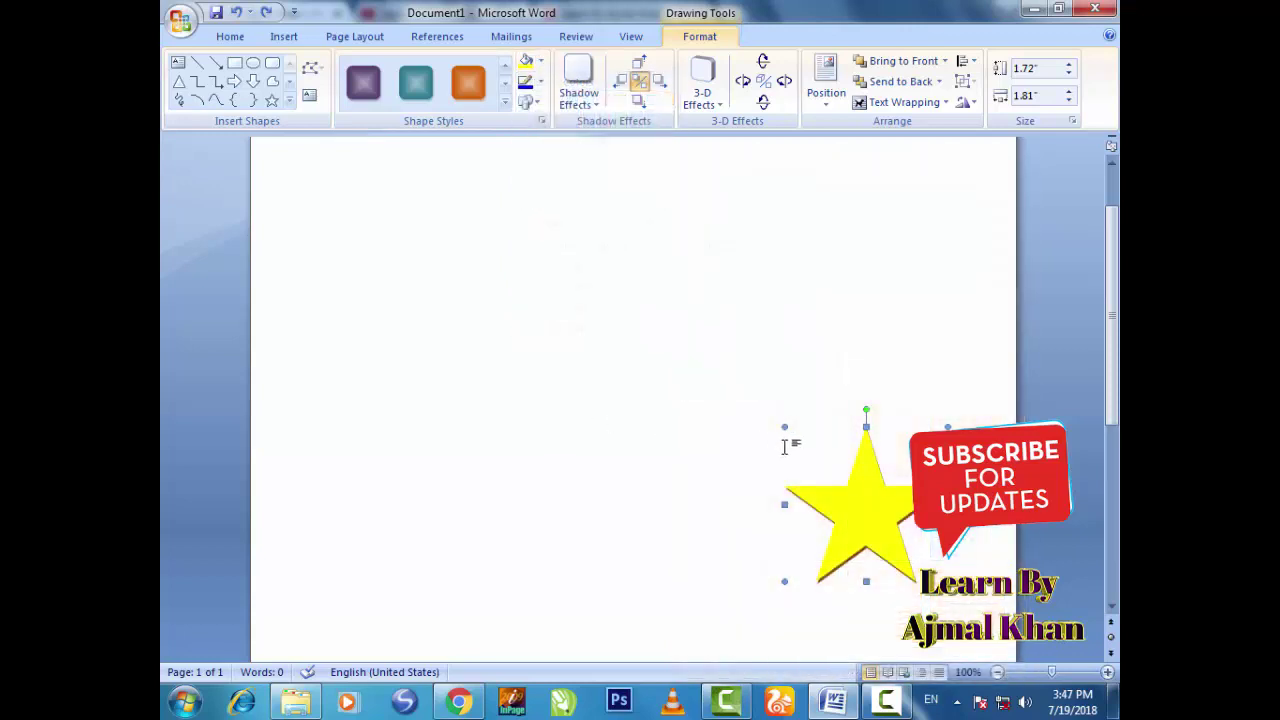
drag(425, 531, 403, 517)
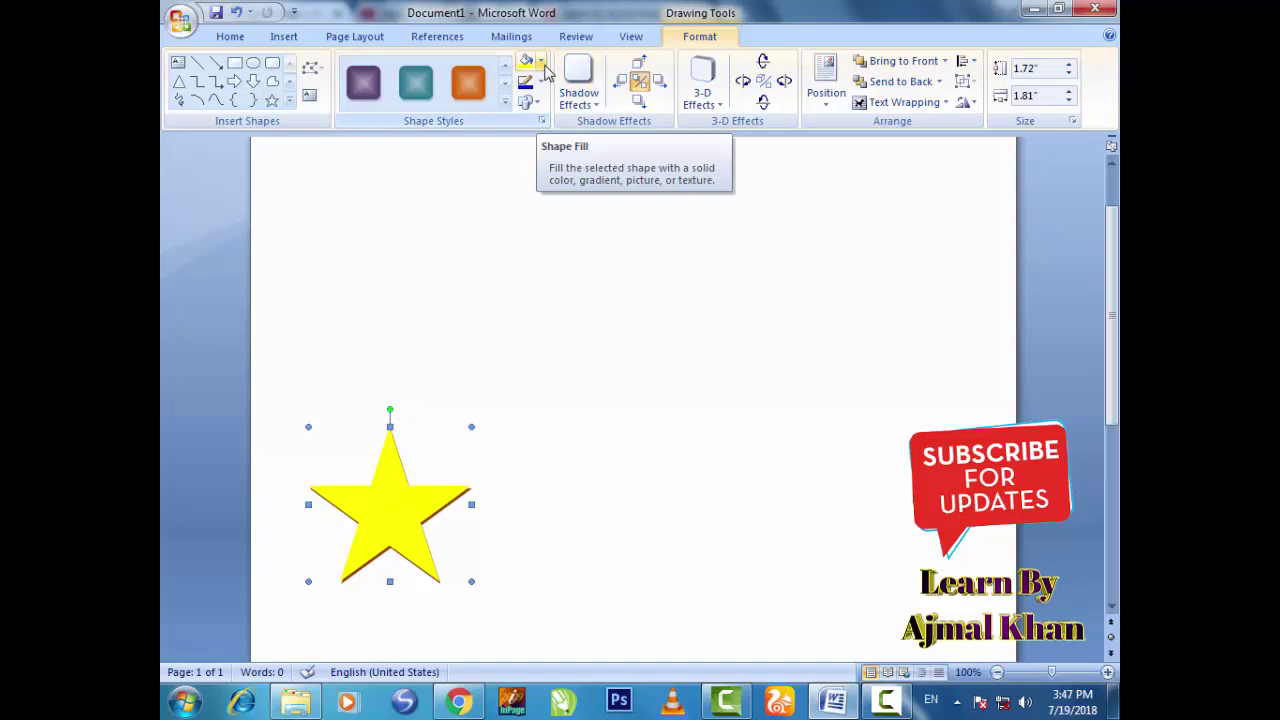
Give the star the green marble texture fill.
click(541, 63)
mouse_move(600, 307)
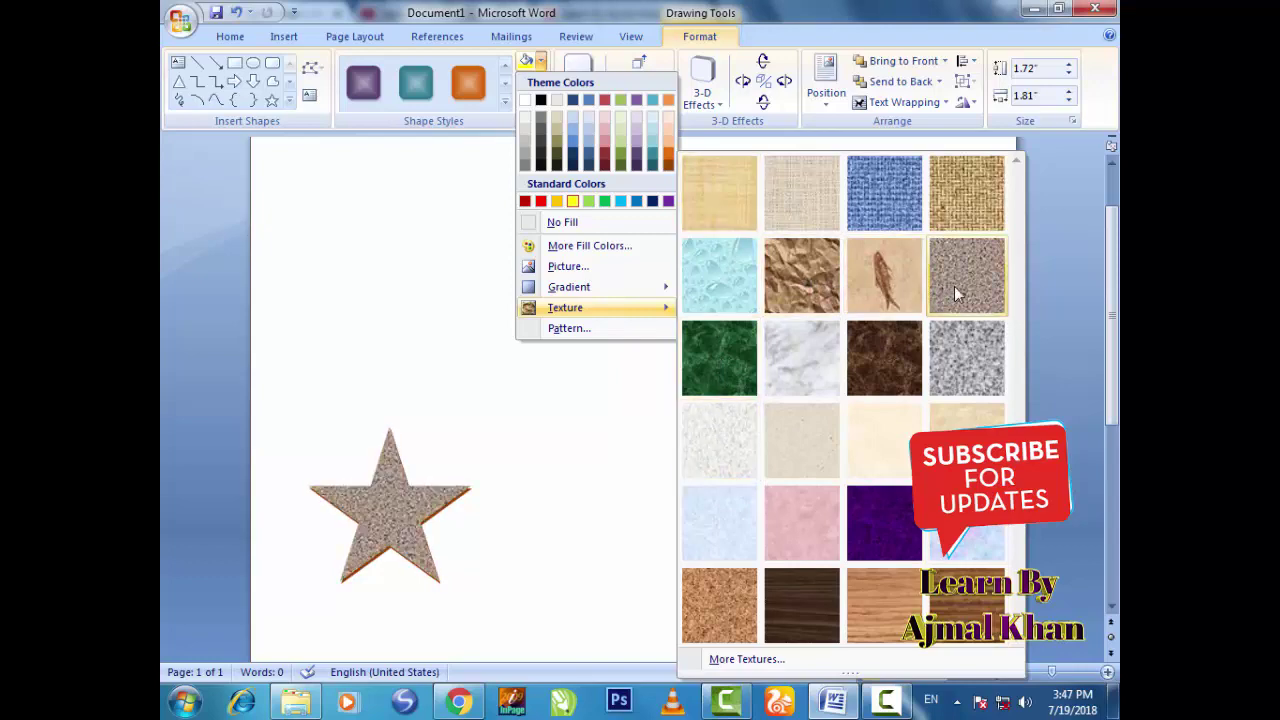
click(727, 381)
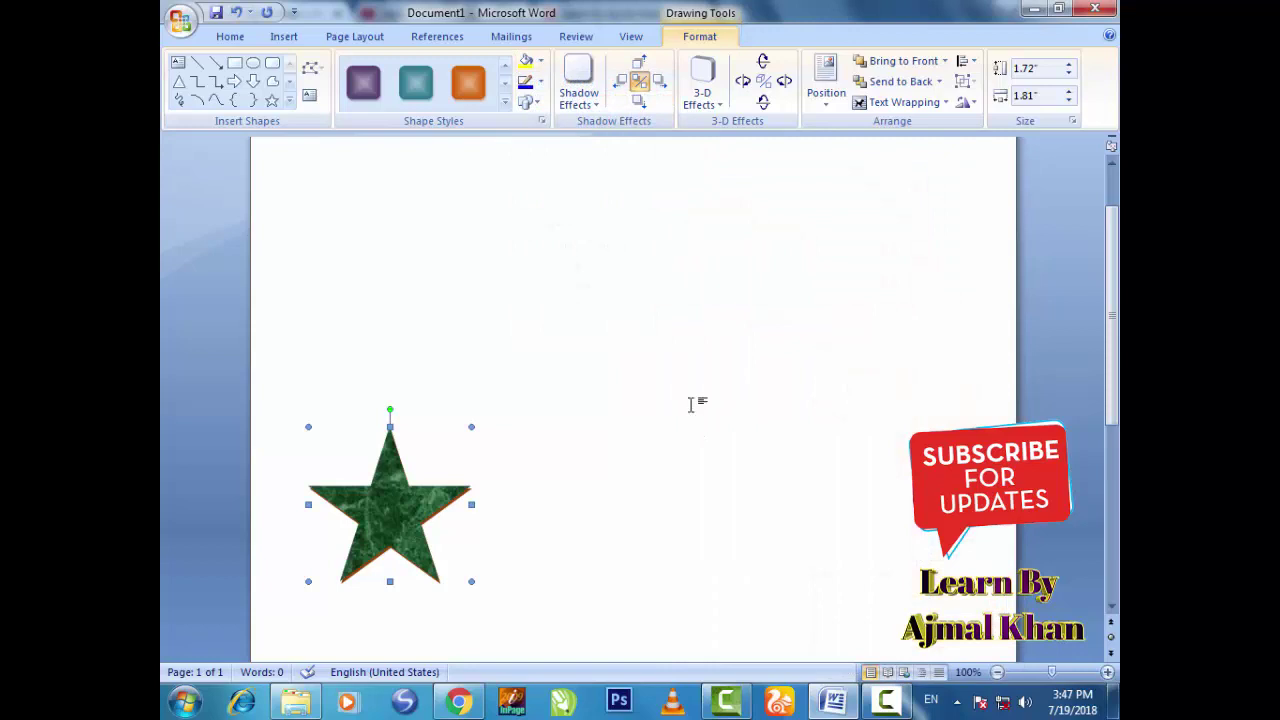
click(539, 62)
mouse_move(573, 295)
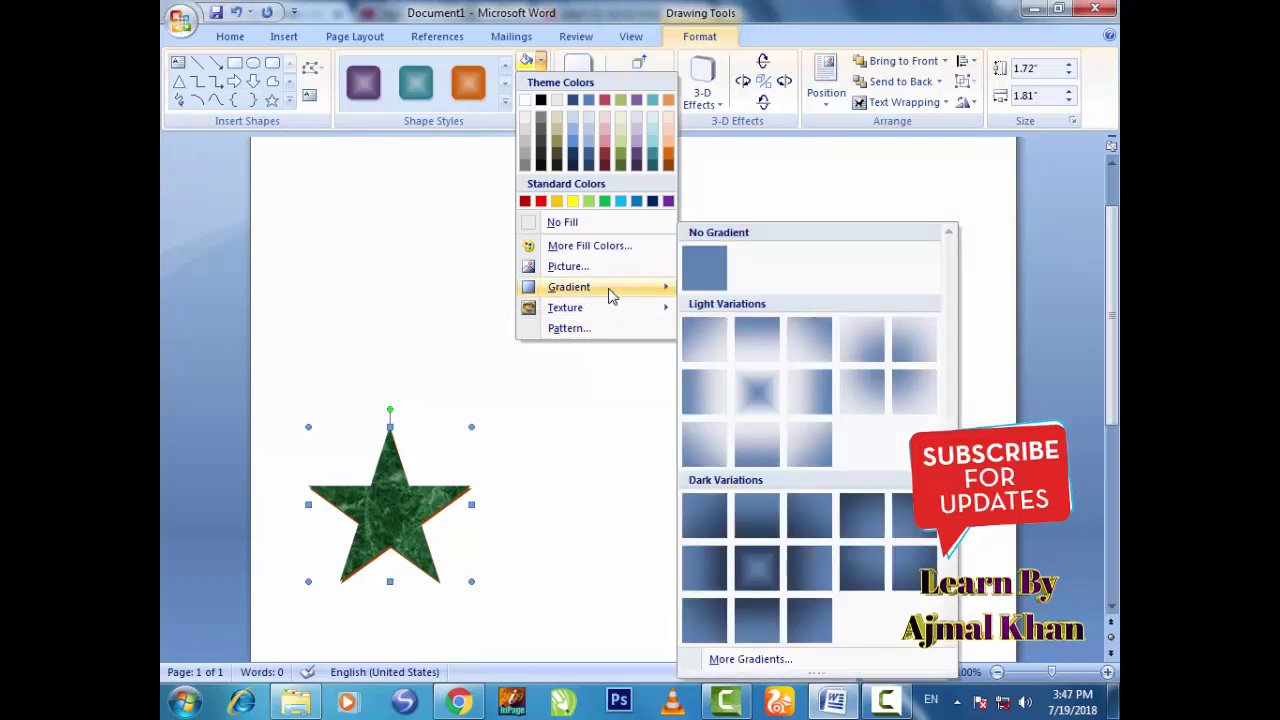
Open More Gradients and browse the Texture, Pattern and Picture fill options before returning to Gradient.
click(735, 660)
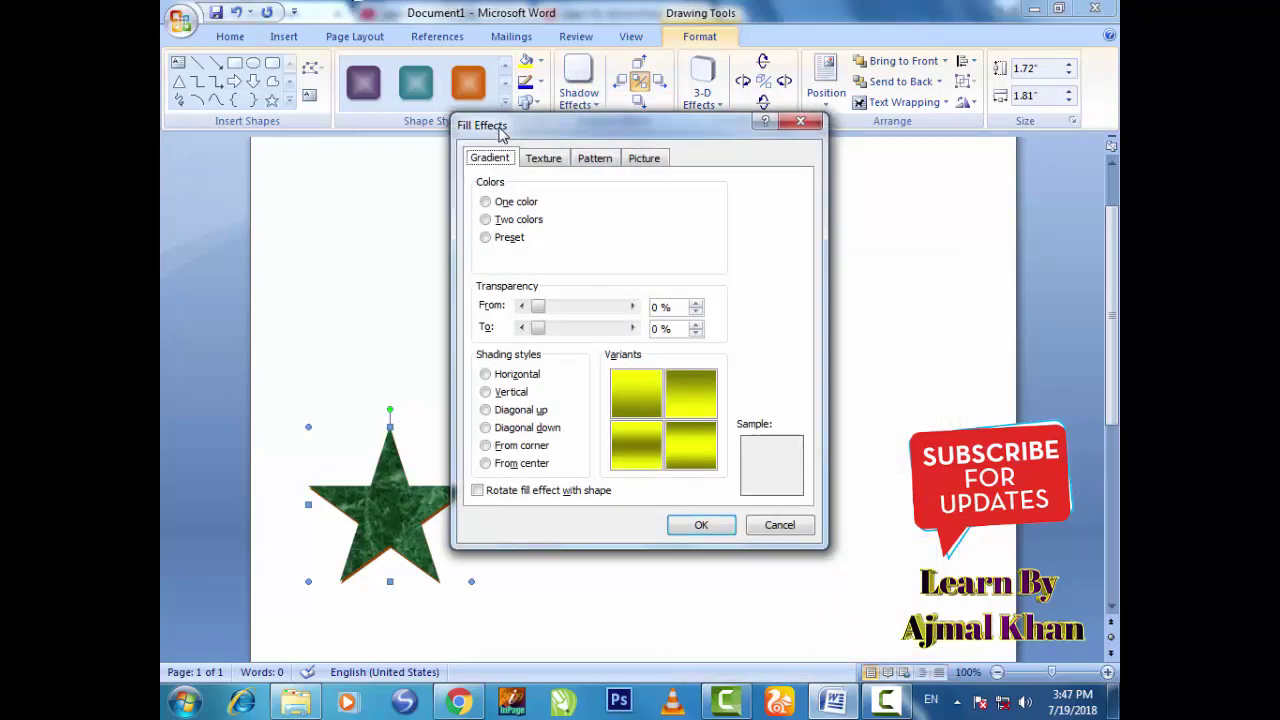
drag(501, 135, 701, 175)
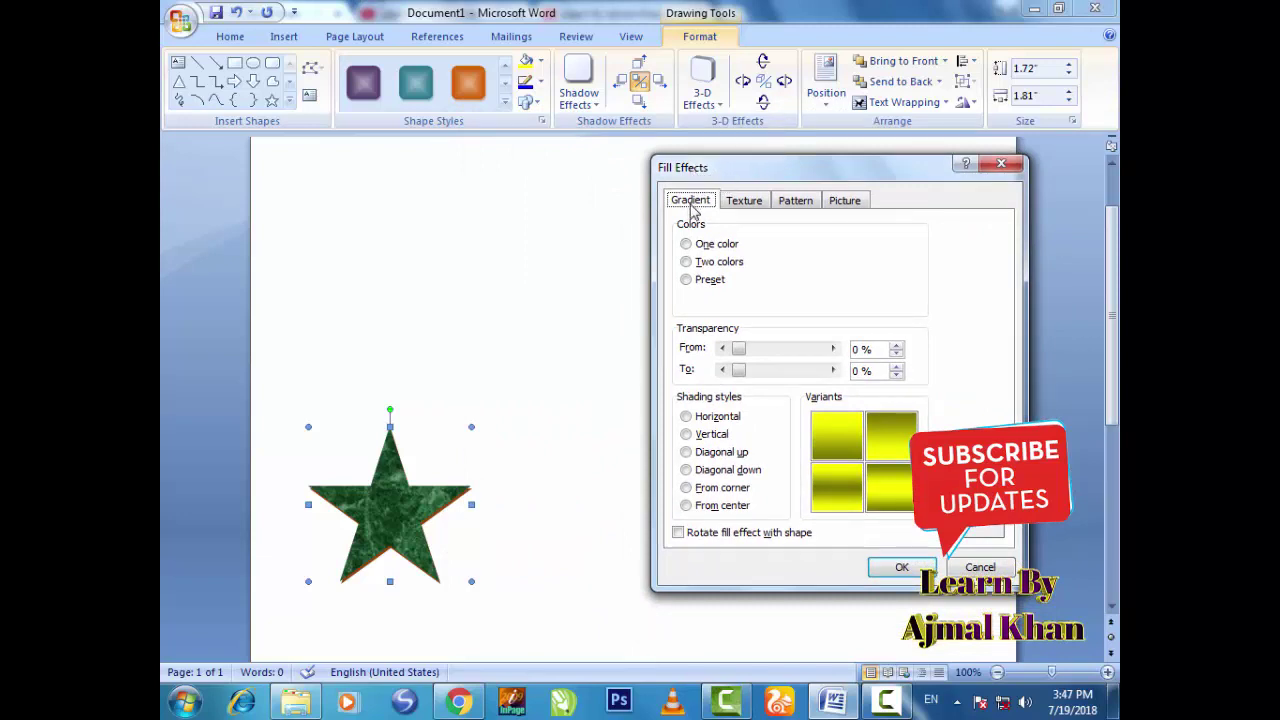
click(757, 206)
click(815, 207)
click(850, 205)
click(785, 207)
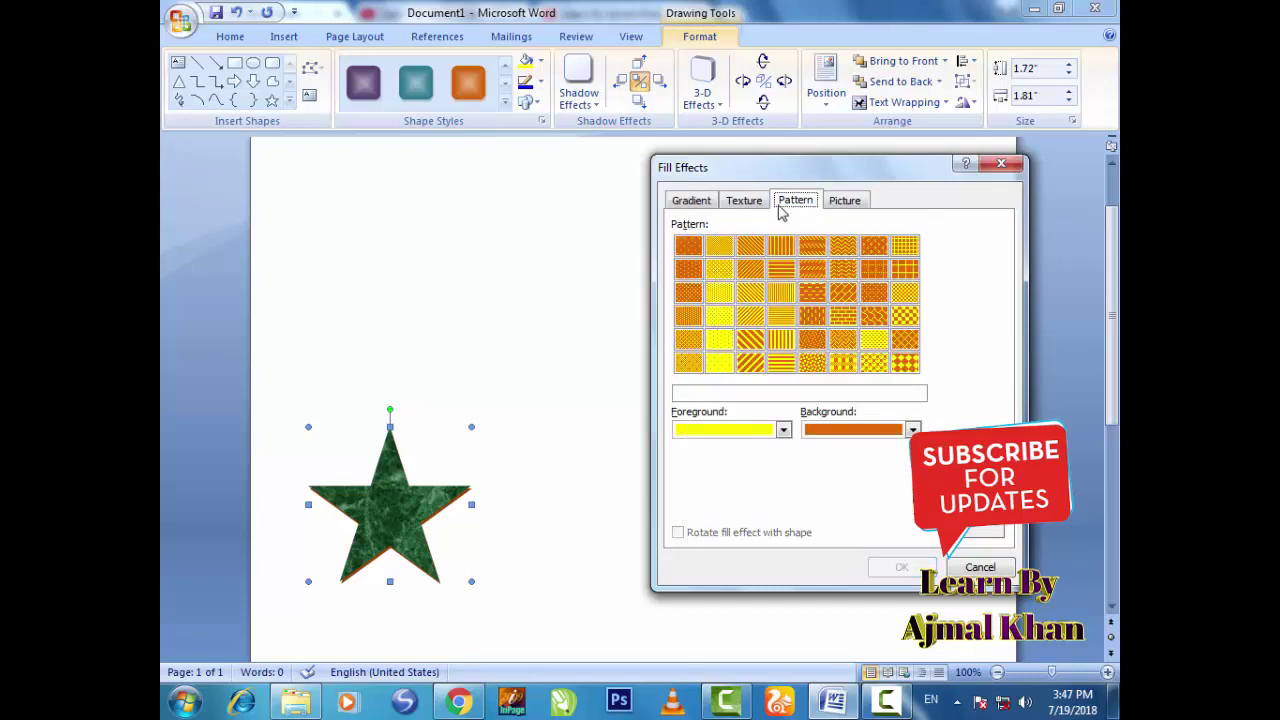
click(735, 203)
click(683, 202)
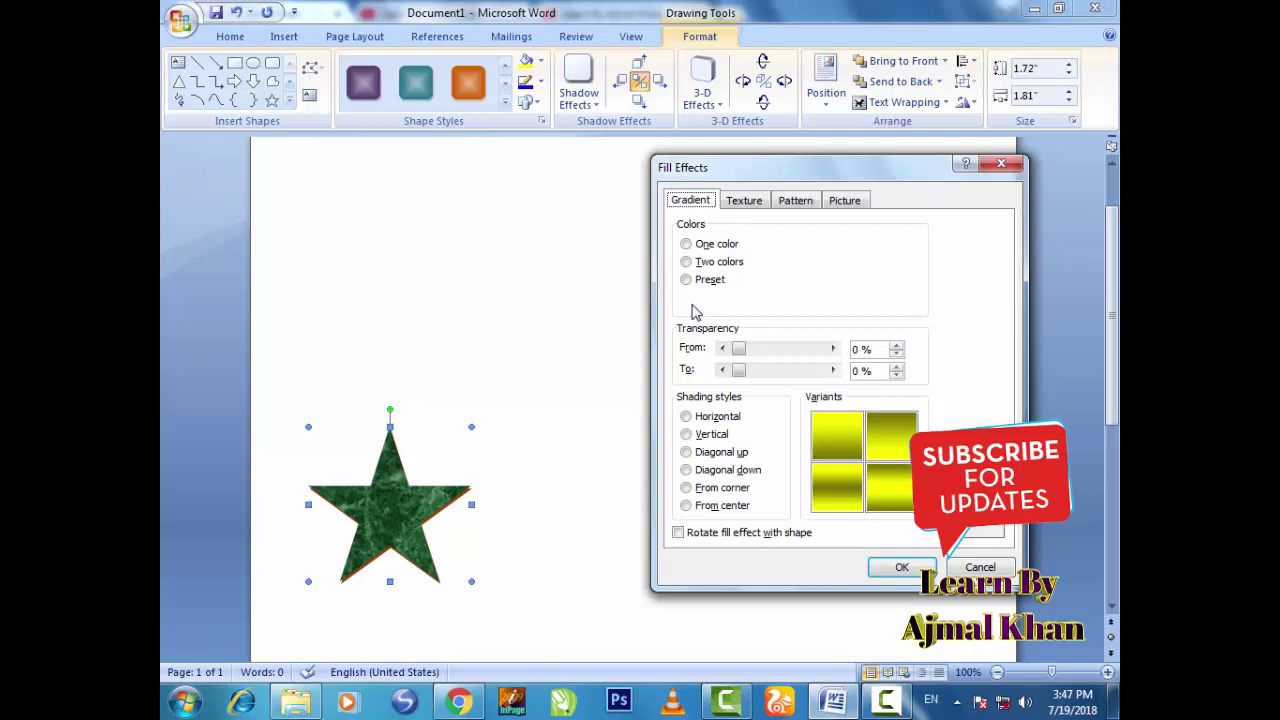
Apply a One color yellow gradient with From center shading to the star.
click(687, 247)
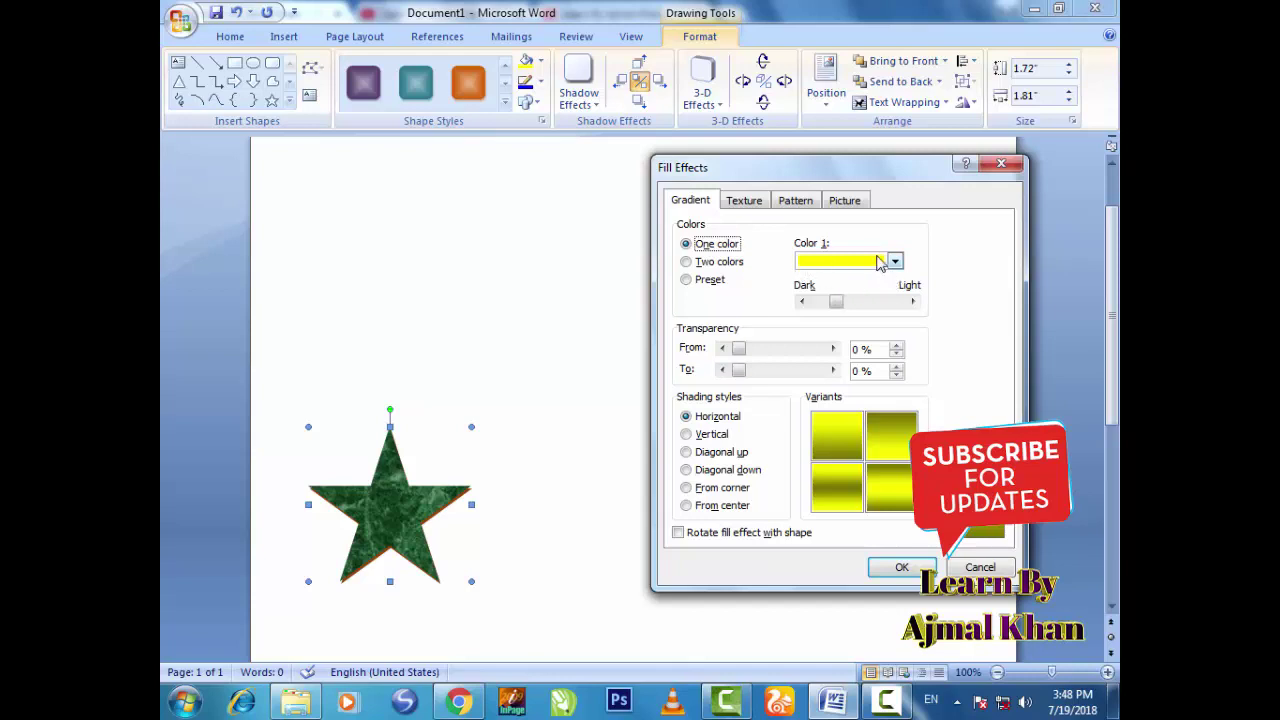
click(895, 262)
click(895, 262)
click(895, 262)
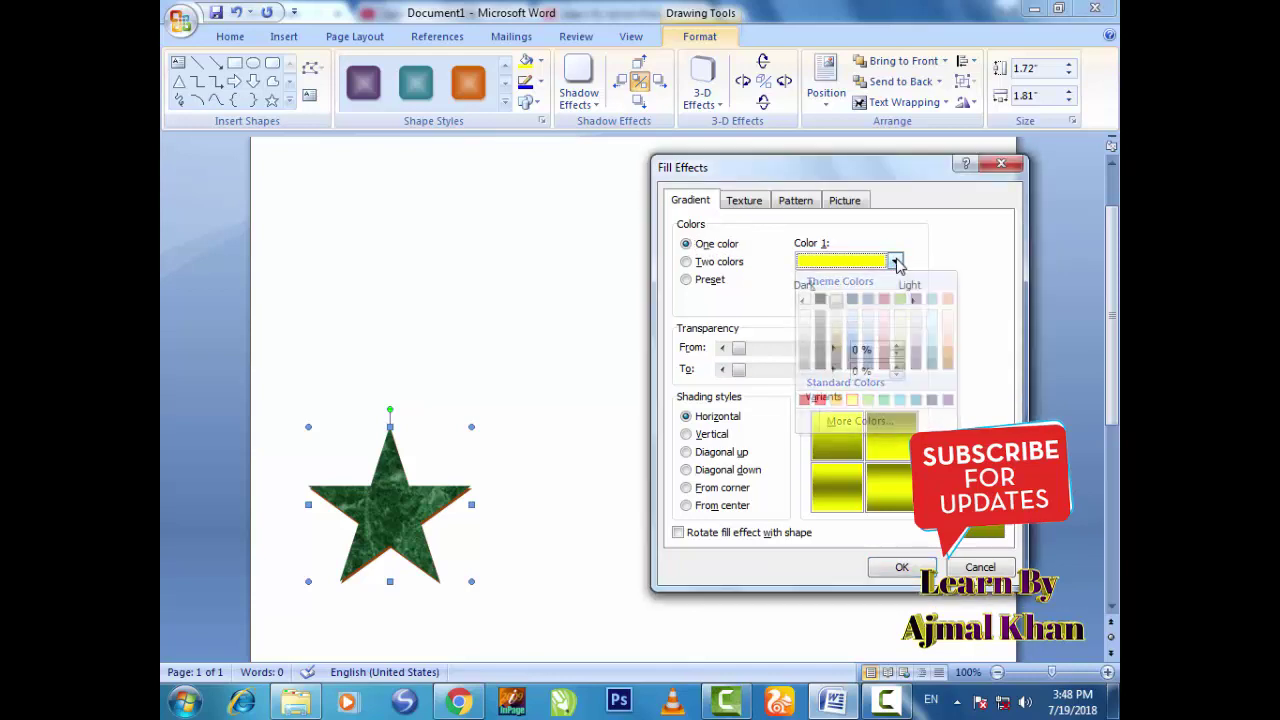
click(895, 262)
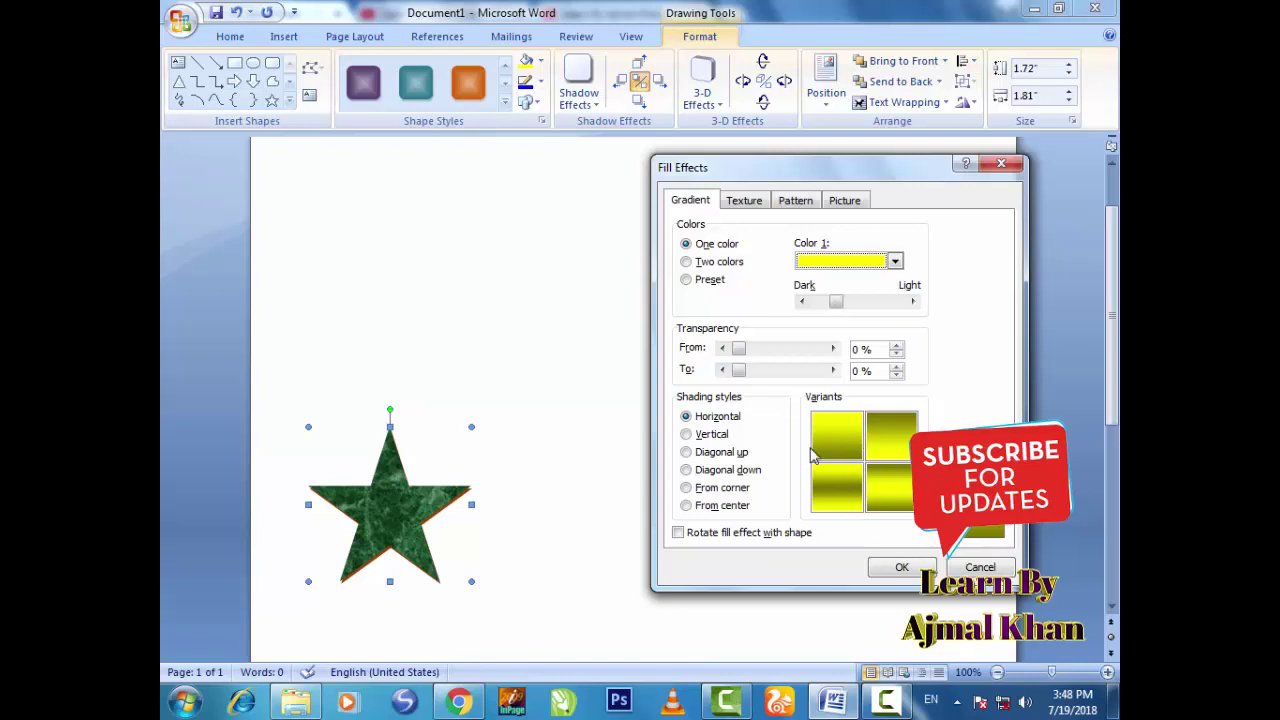
click(687, 435)
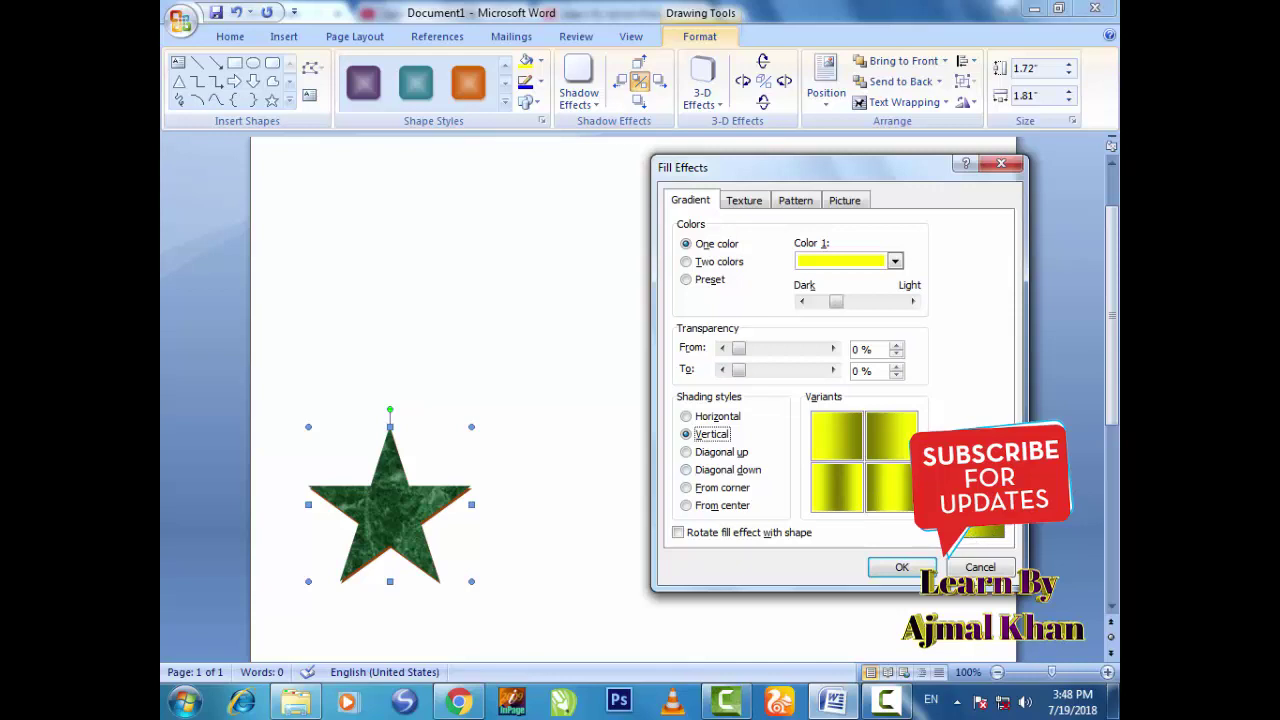
click(688, 453)
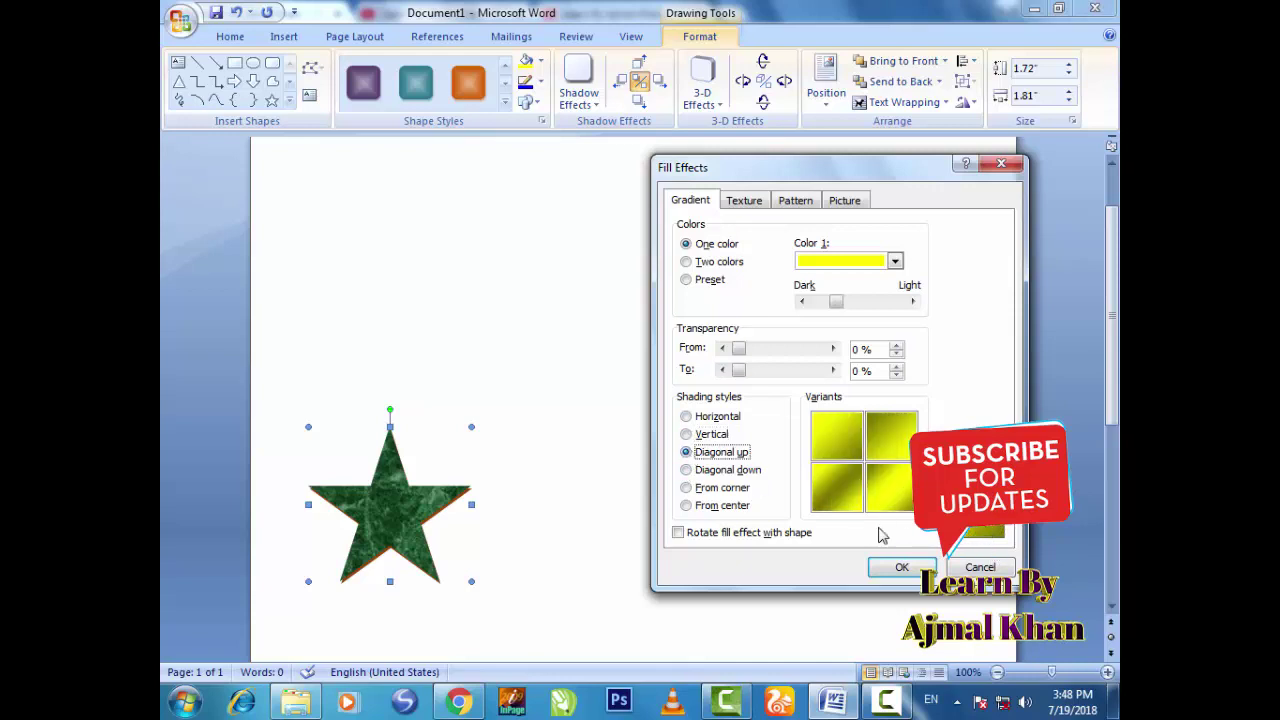
click(686, 470)
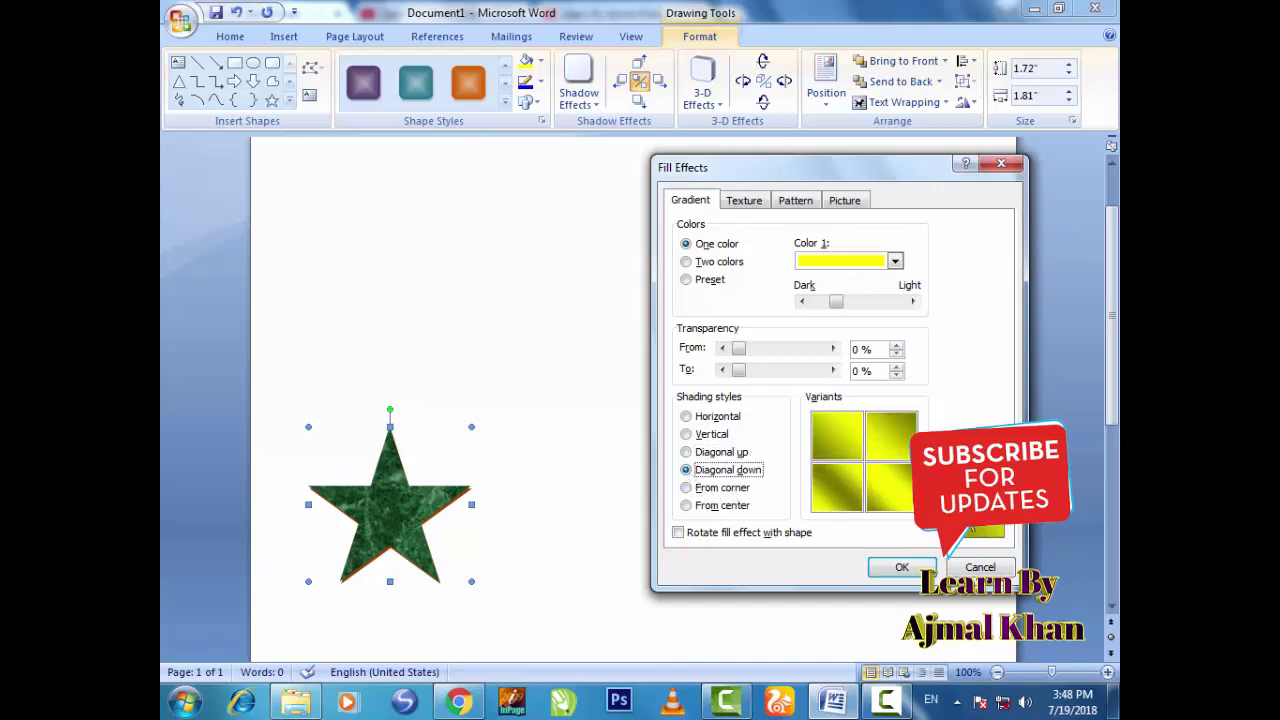
click(690, 488)
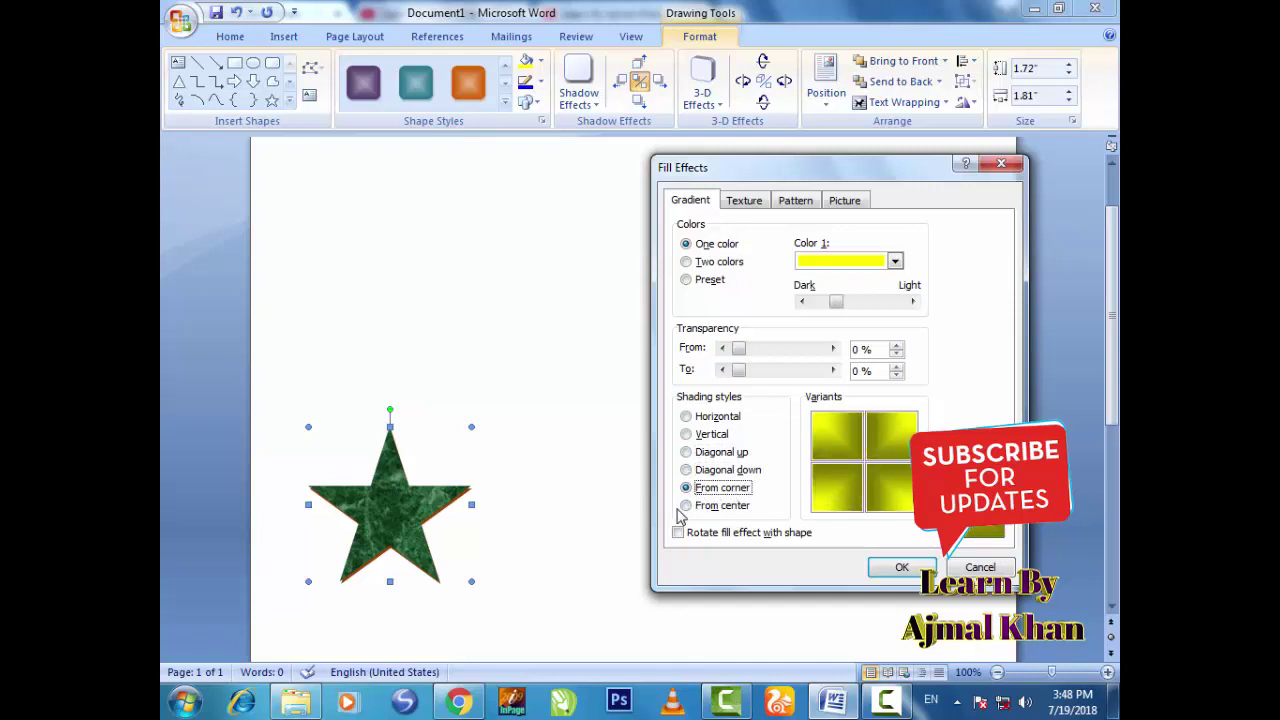
click(685, 506)
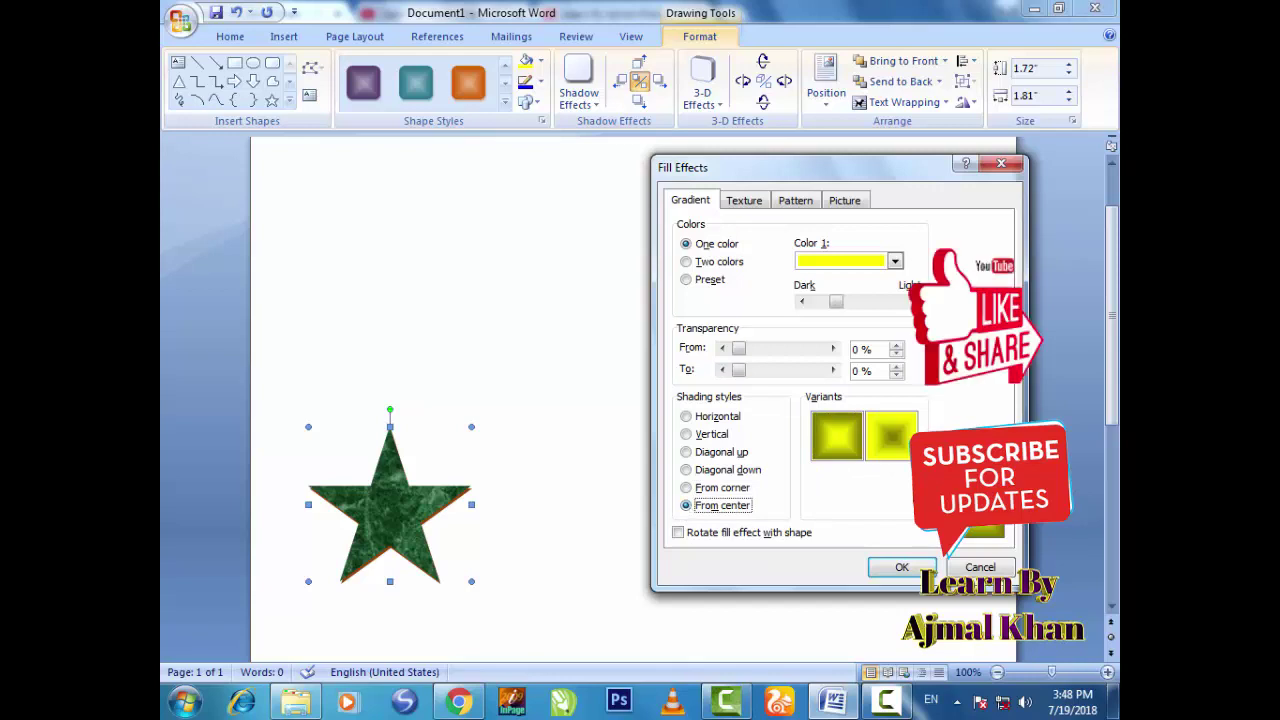
click(888, 567)
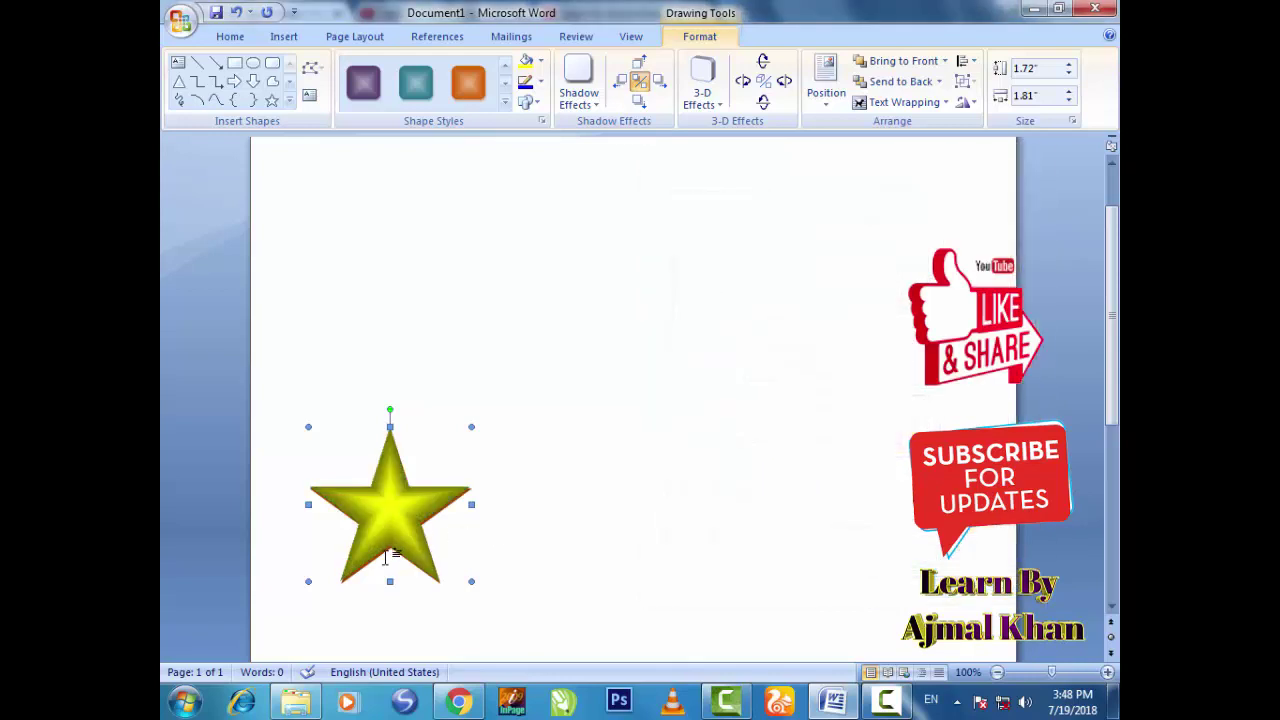
Bring up the star's More Gradients fill settings.
click(543, 121)
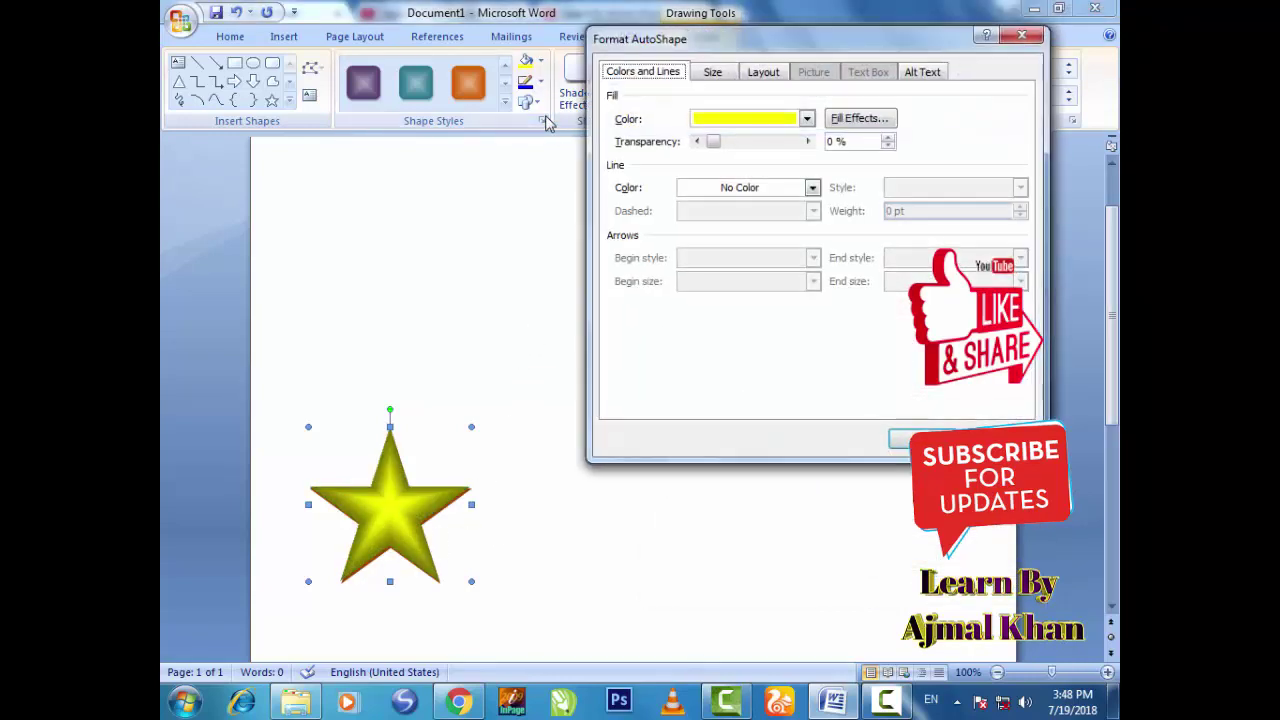
click(1021, 35)
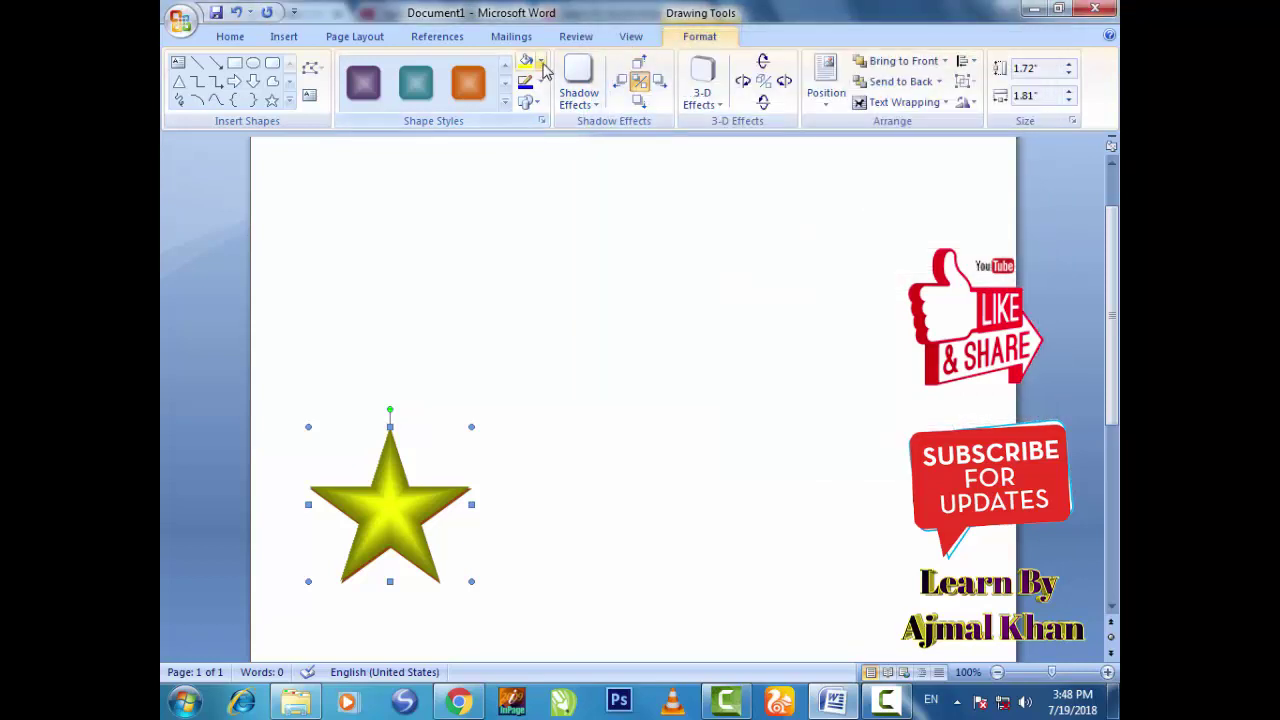
click(540, 61)
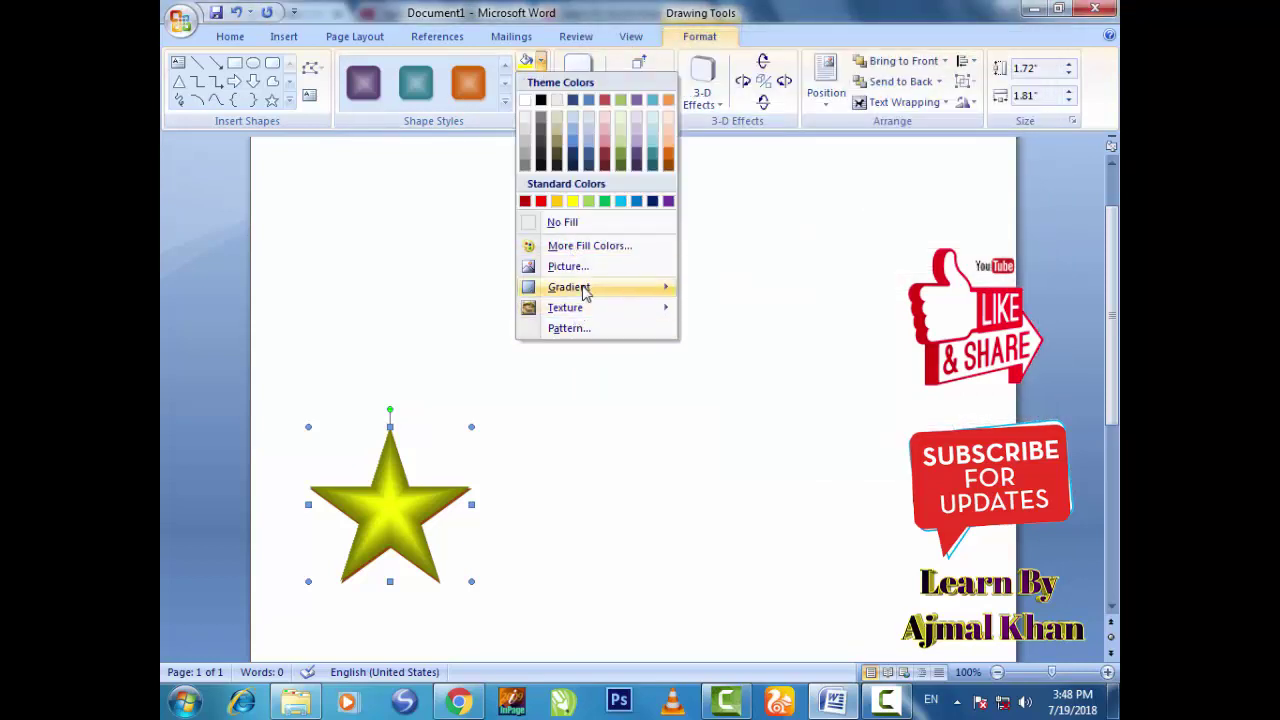
mouse_move(585, 288)
click(758, 657)
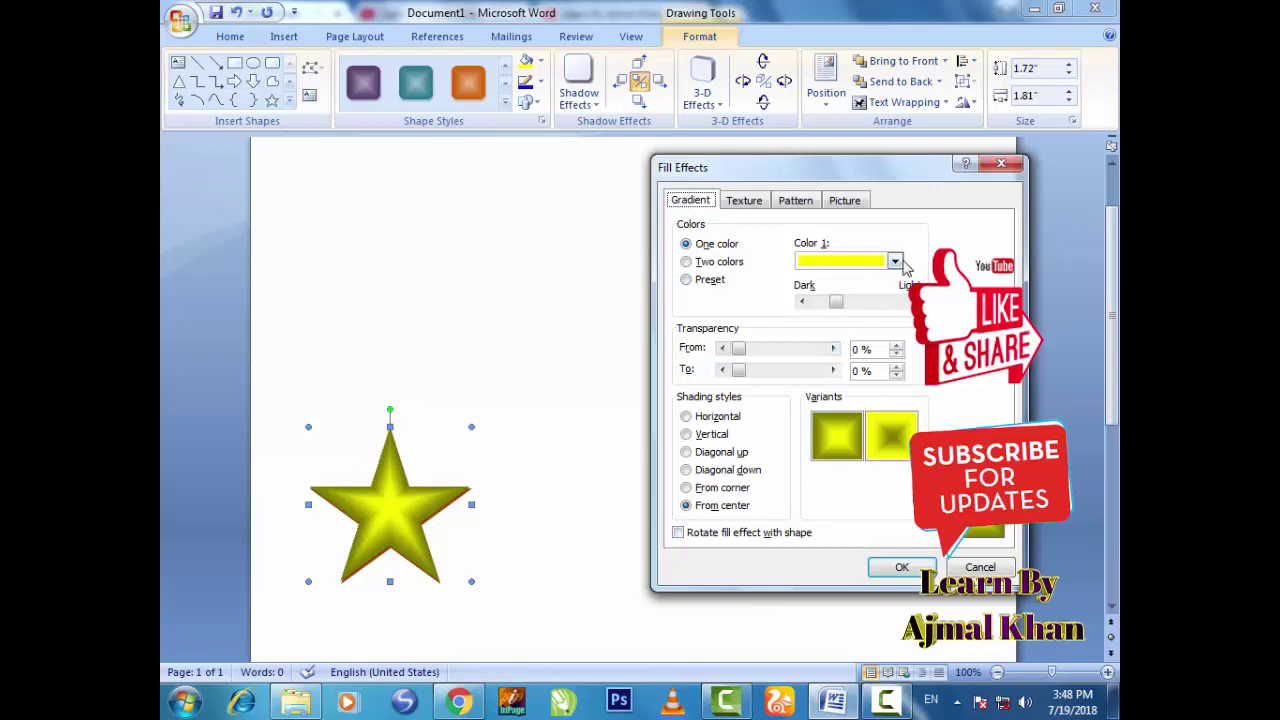
Choose Diagonal up shading, lighten the yellow slightly, and leave transparency at 0%.
click(690, 416)
click(687, 434)
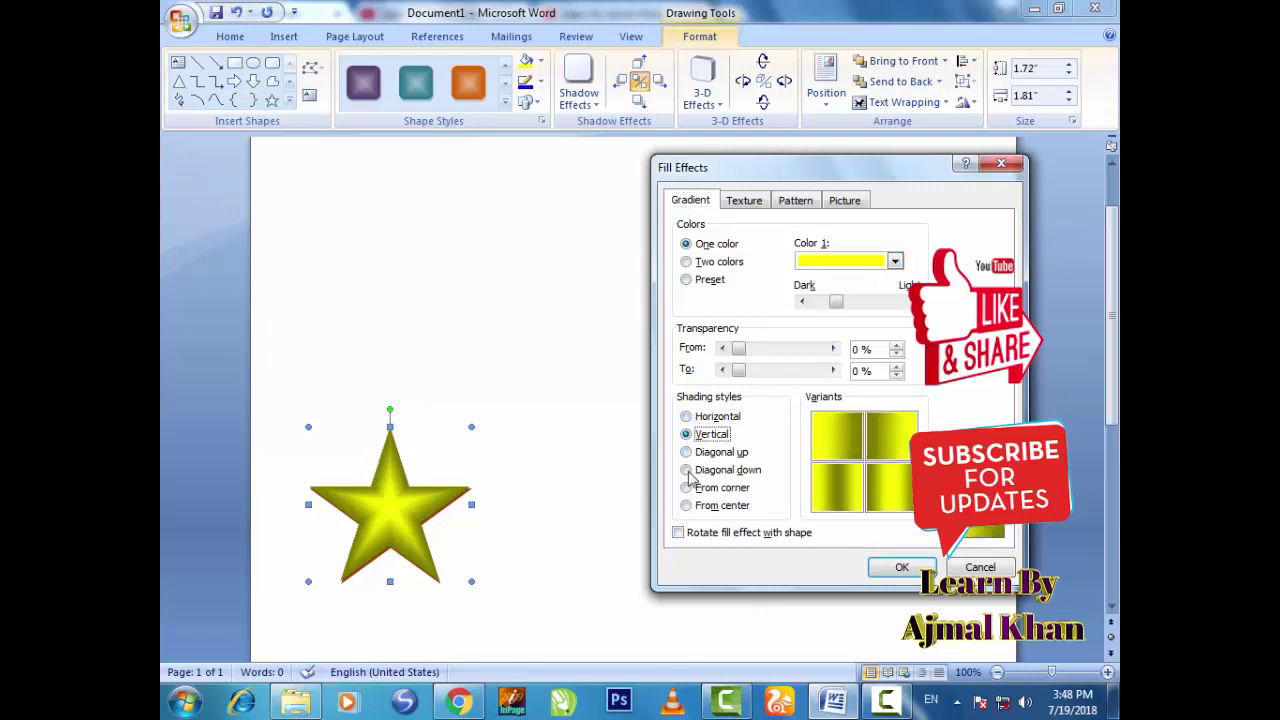
click(686, 452)
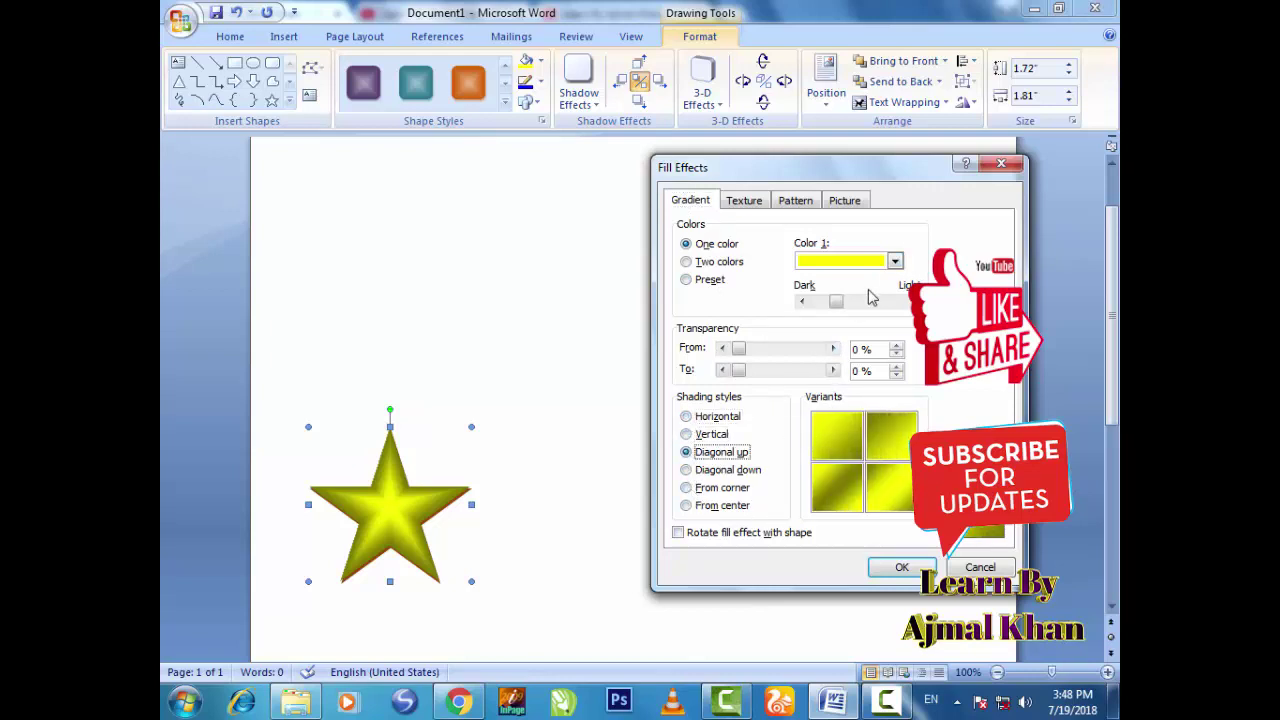
click(837, 303)
mouse_move(838, 304)
mouse_down()
mouse_move(864, 305)
mouse_move(819, 325)
mouse_up()
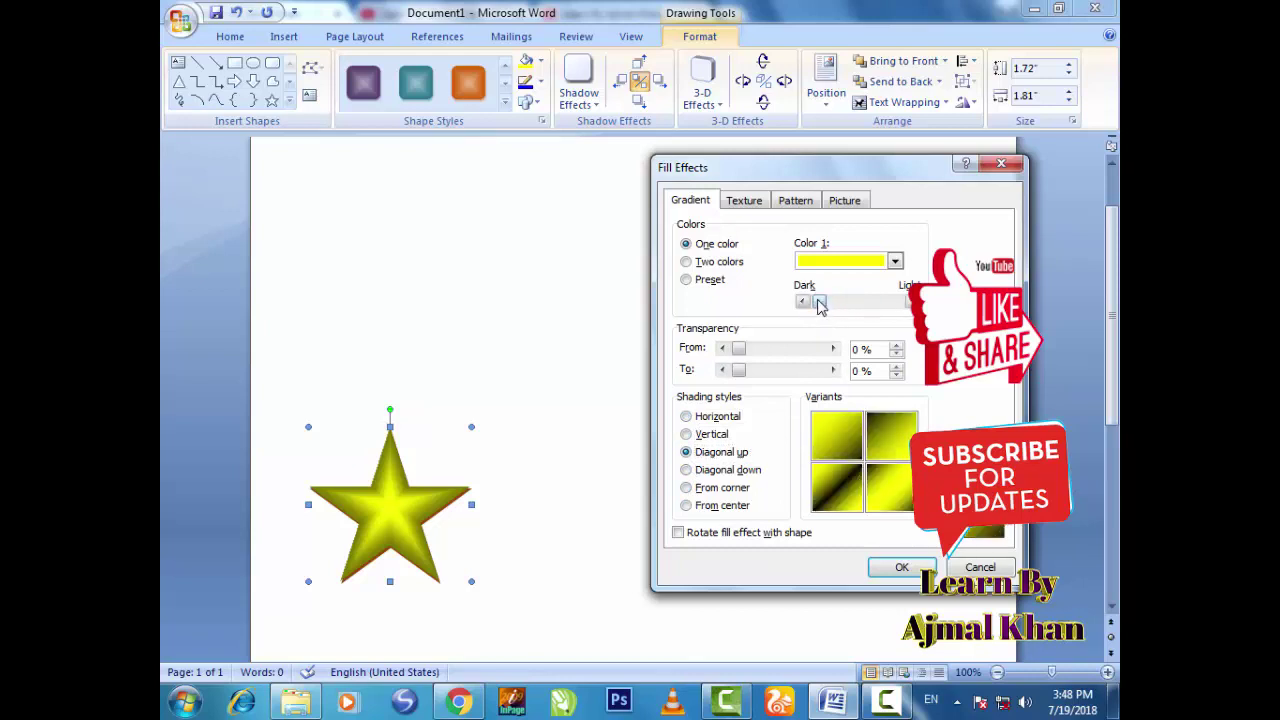
drag(820, 305, 834, 302)
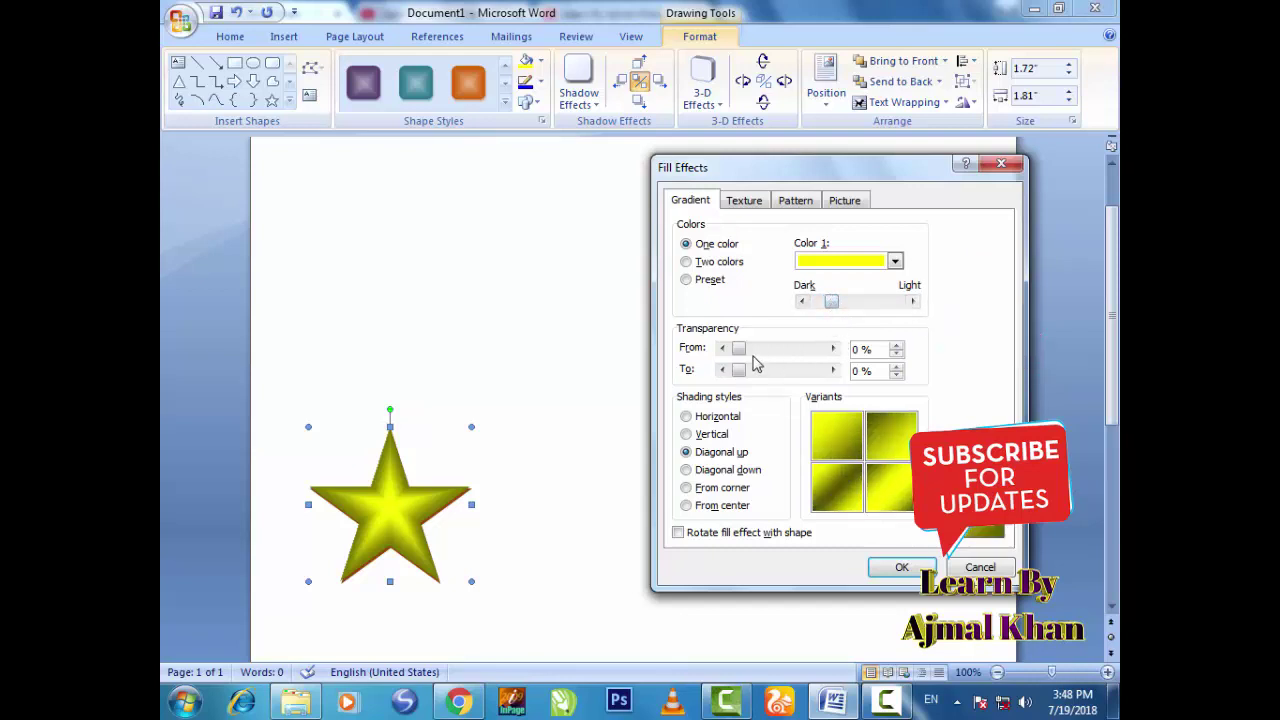
drag(742, 360, 803, 358)
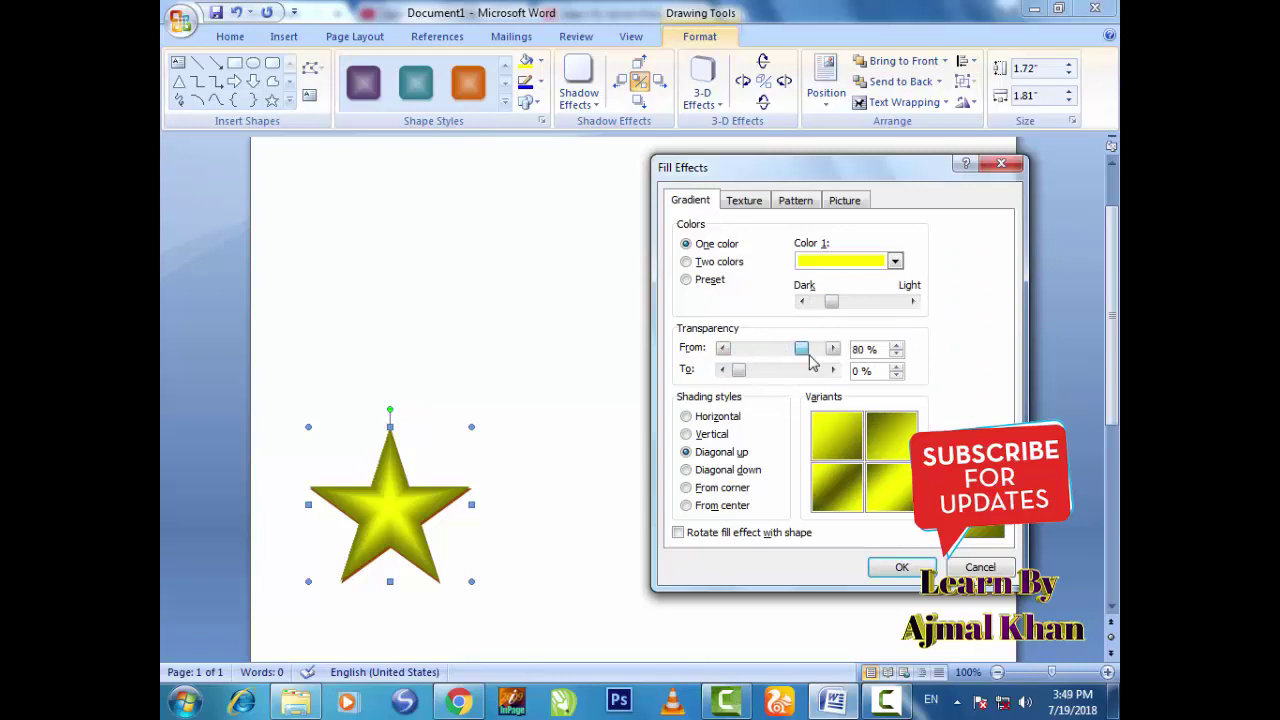
drag(803, 358, 740, 386)
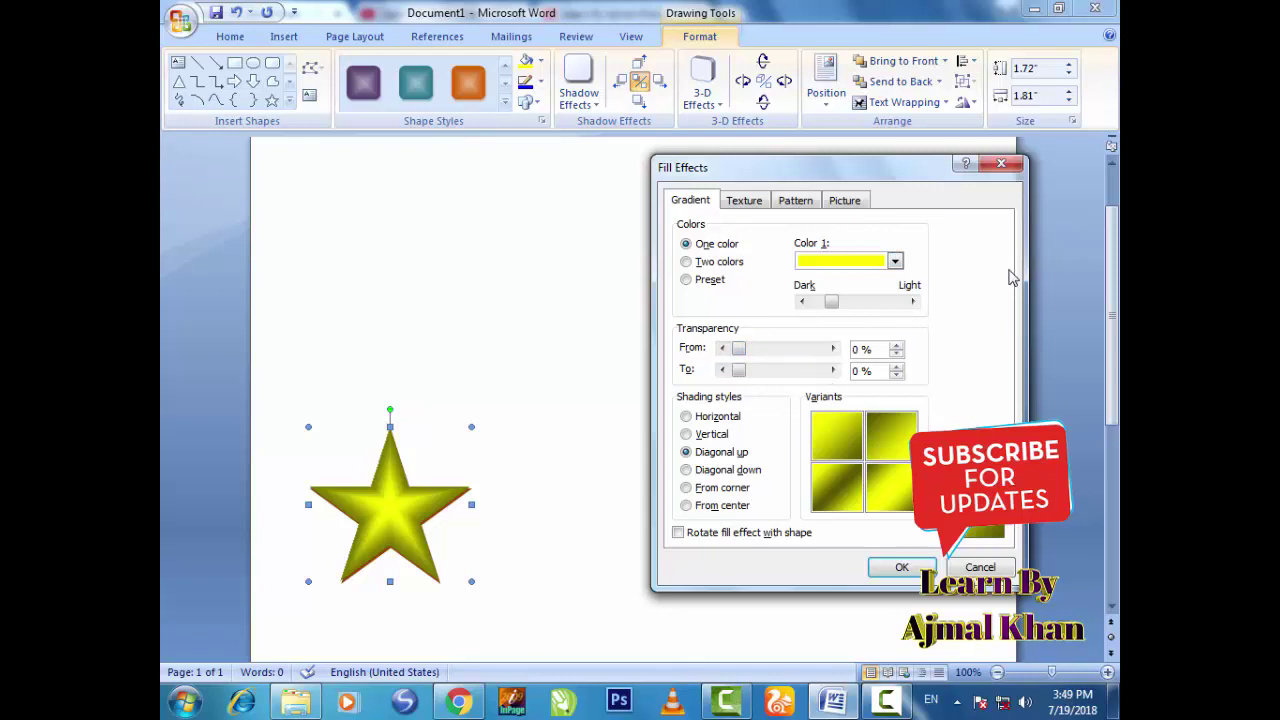
Switch the gradient to Two colors with red as Color 2.
click(688, 263)
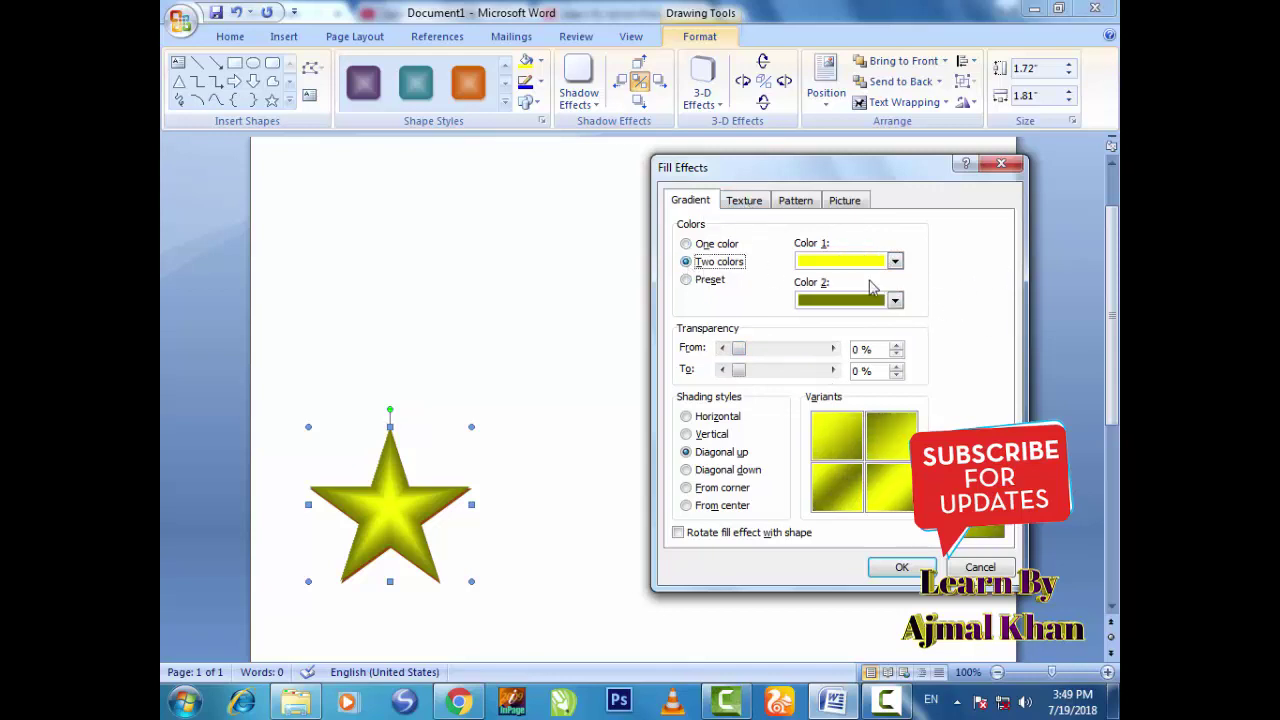
click(896, 299)
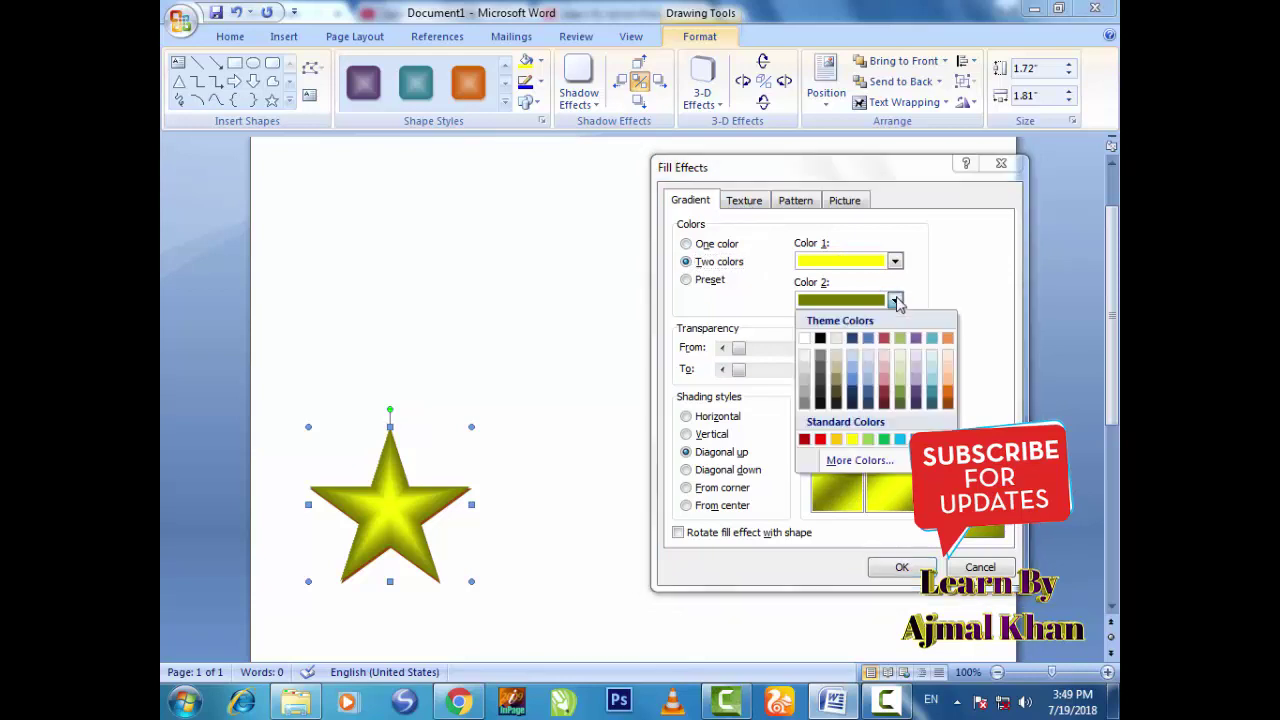
click(820, 442)
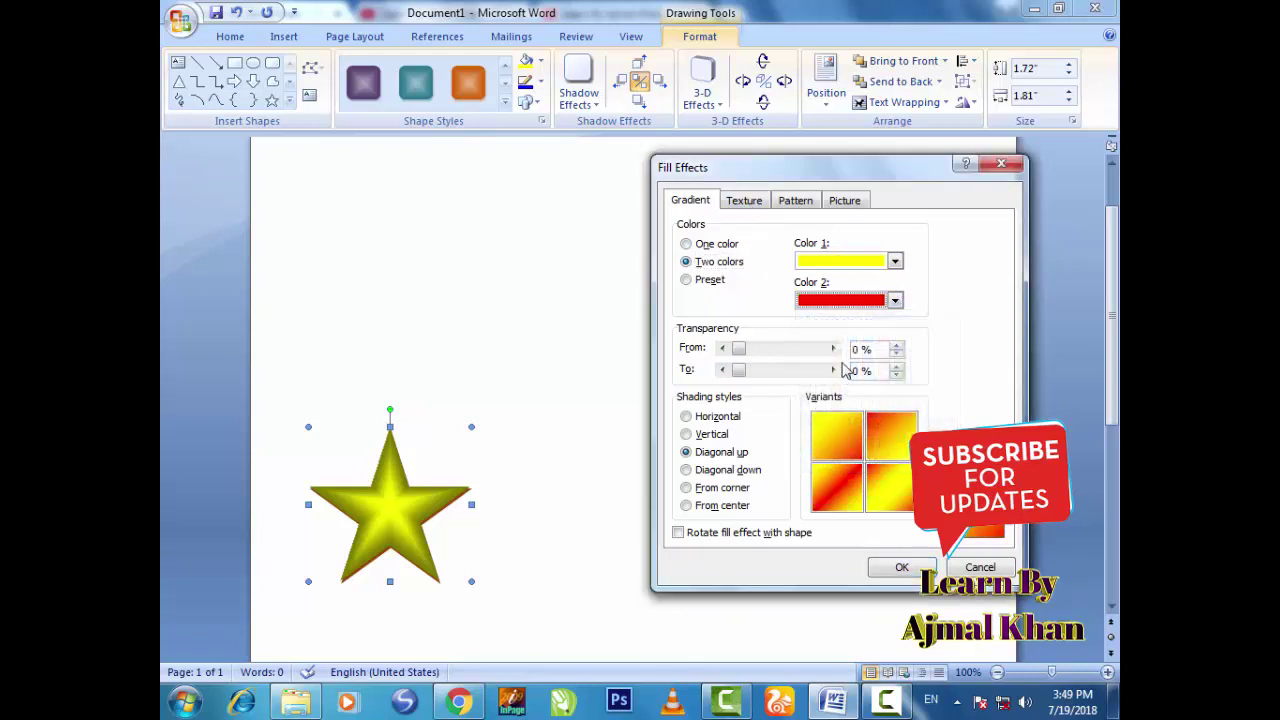
Compare shading styles, then apply the yellow-to-red gradient with Diagonal up shading.
click(686, 416)
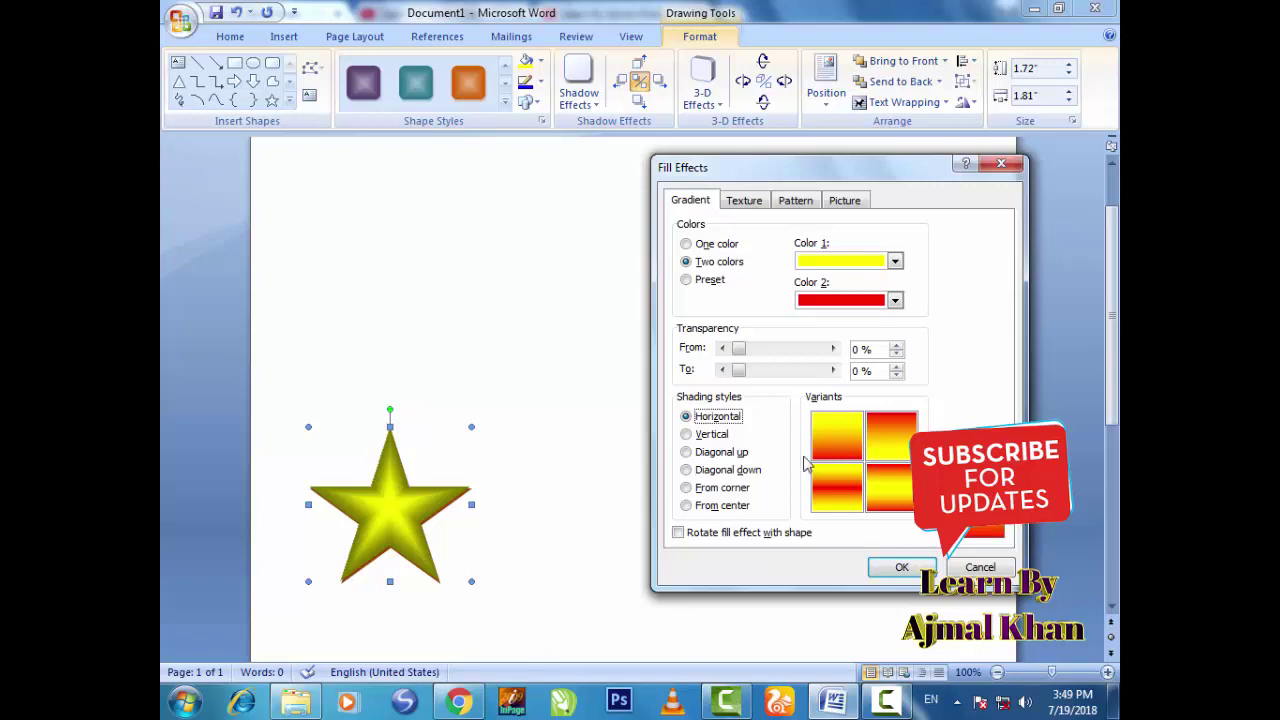
click(712, 436)
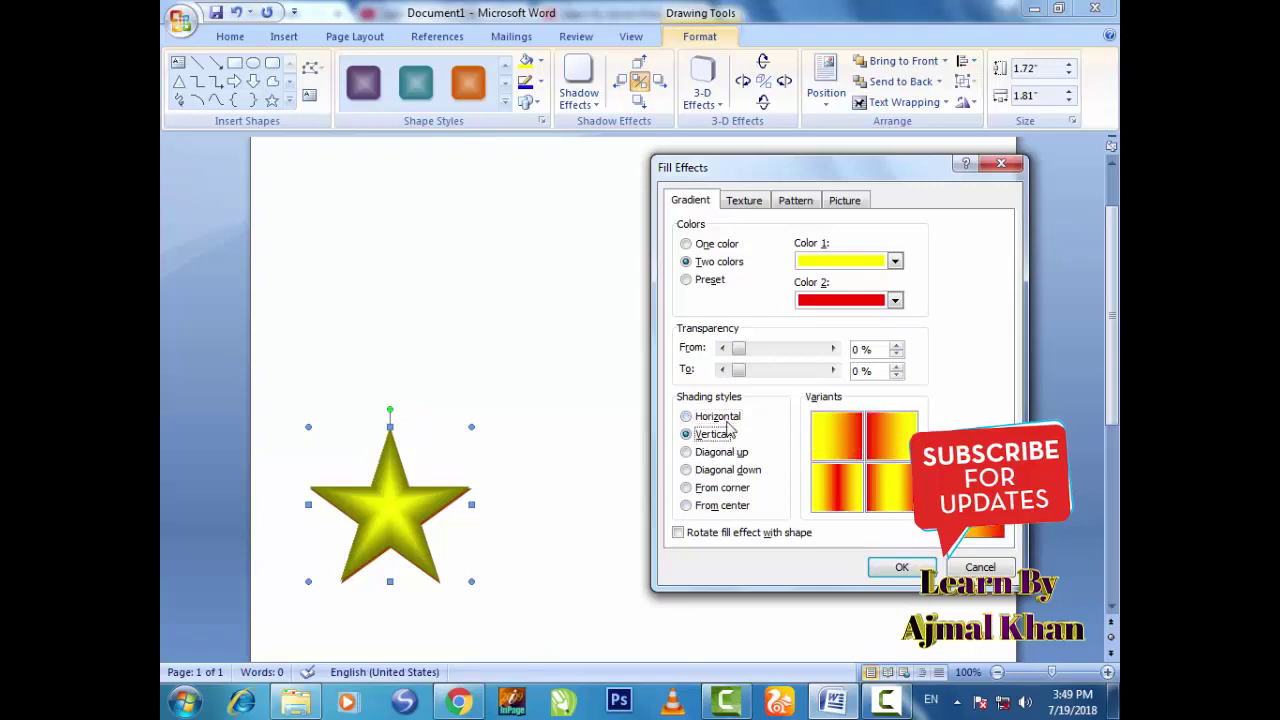
click(688, 453)
click(688, 470)
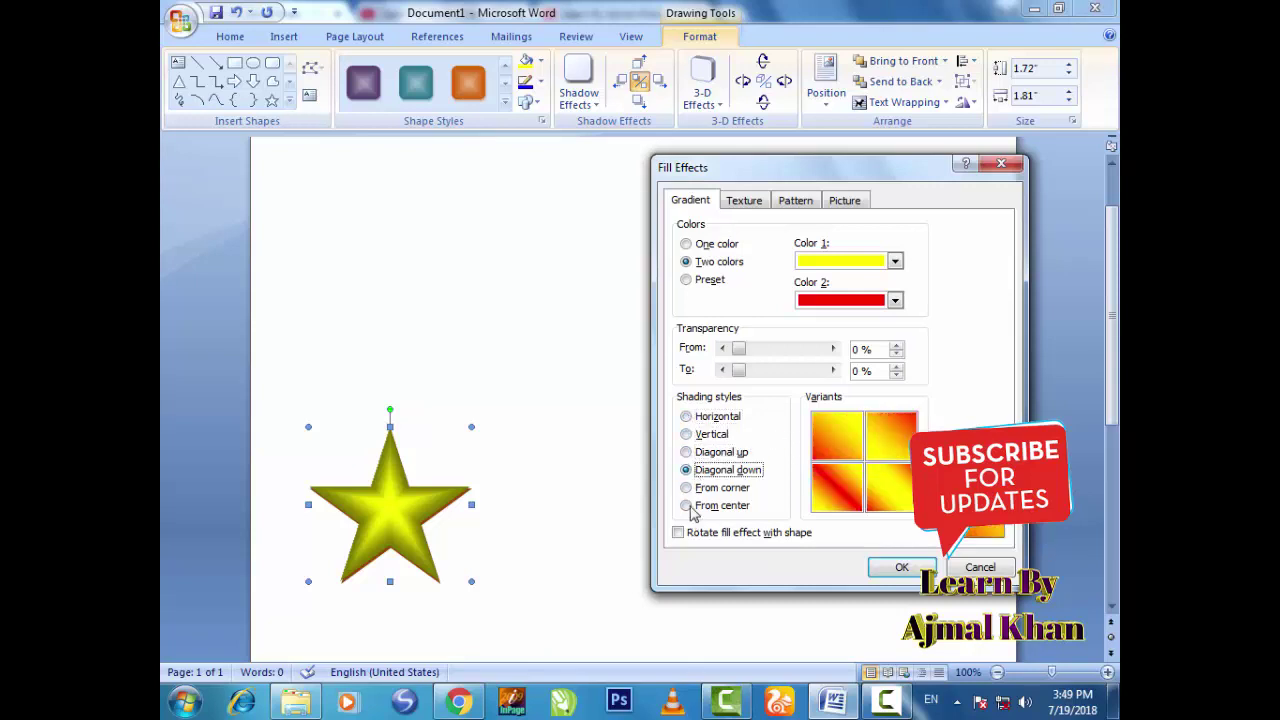
click(688, 488)
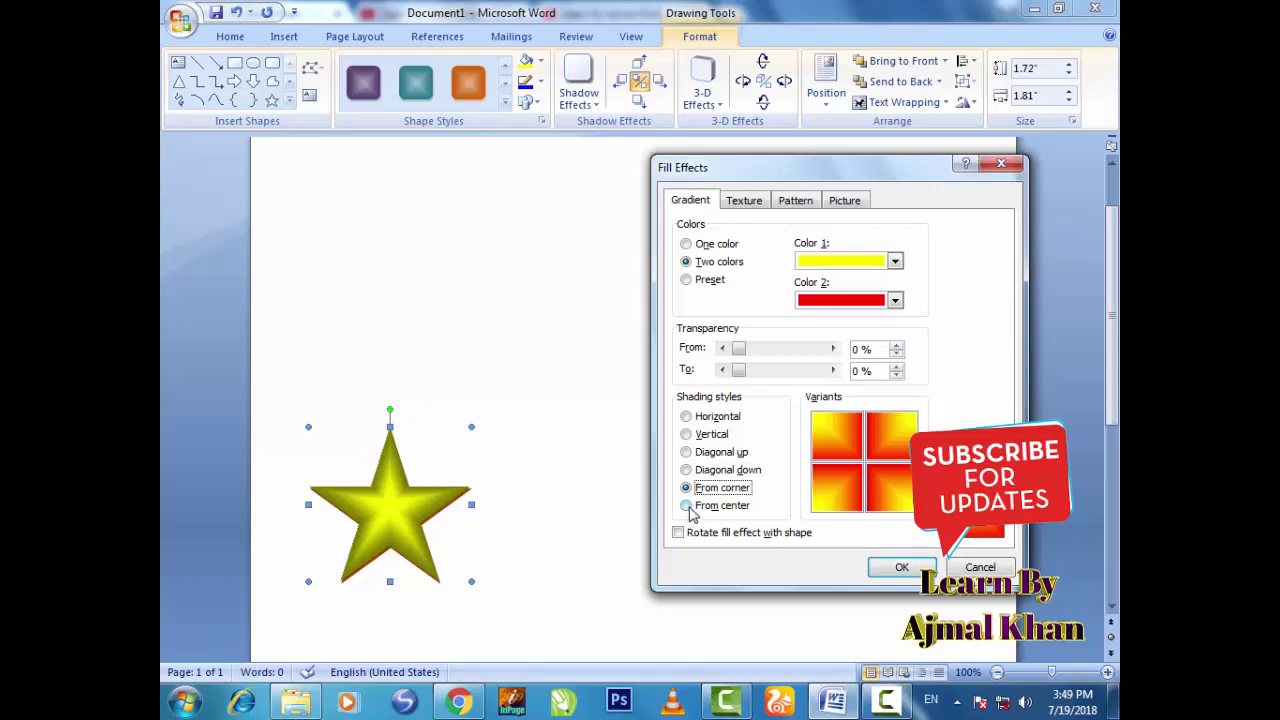
click(688, 471)
click(688, 453)
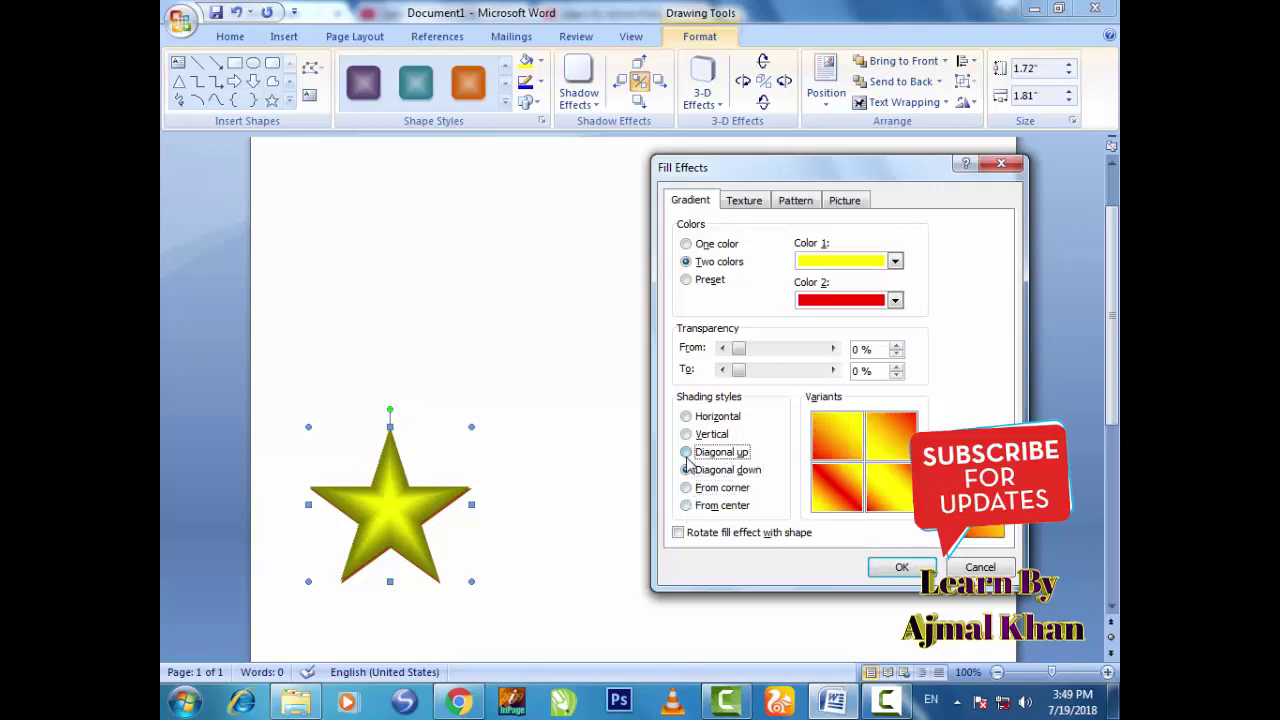
click(688, 472)
click(687, 453)
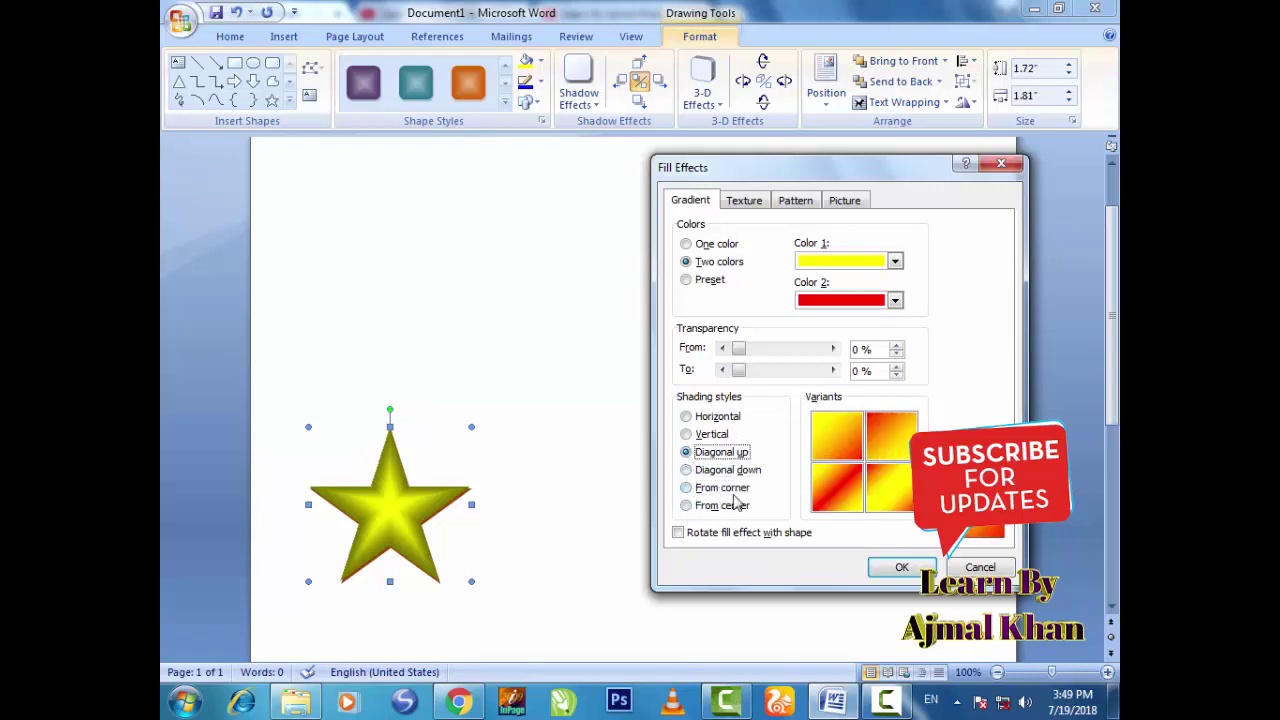
click(901, 568)
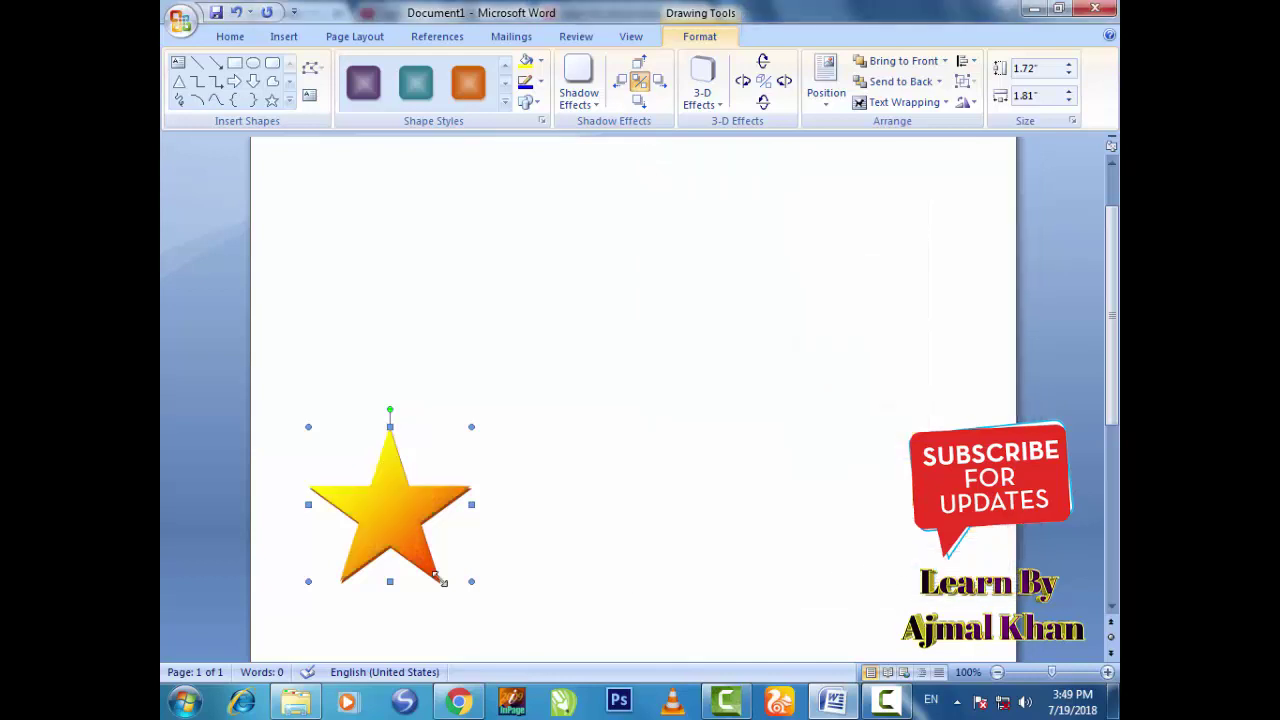
Reopen the More Gradients settings and move the dialog higher on screen.
click(539, 61)
mouse_move(617, 289)
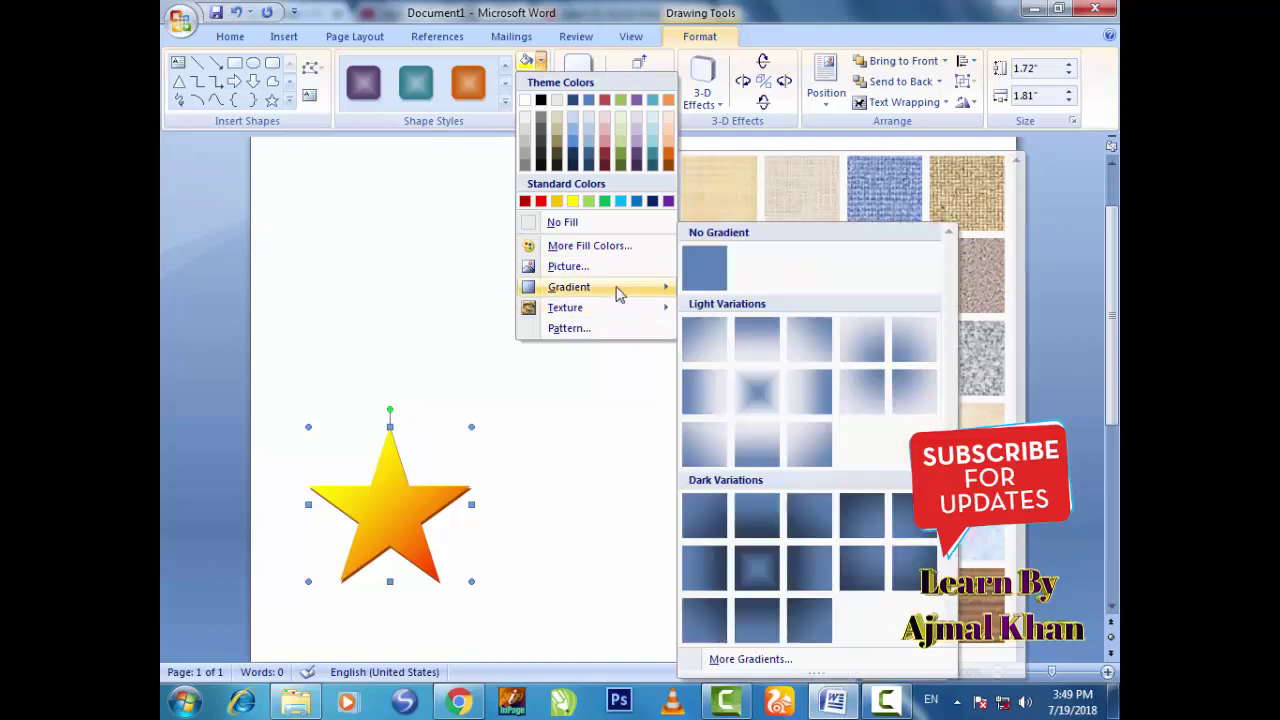
click(750, 660)
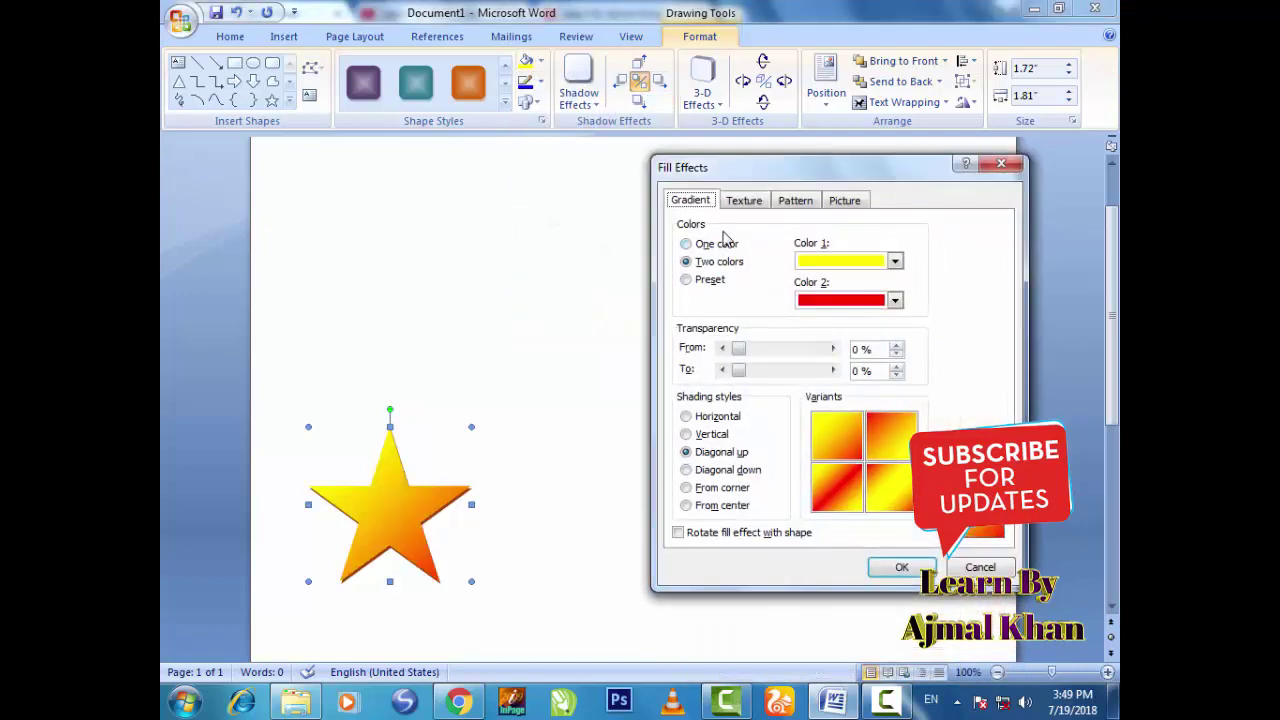
drag(710, 173, 729, 70)
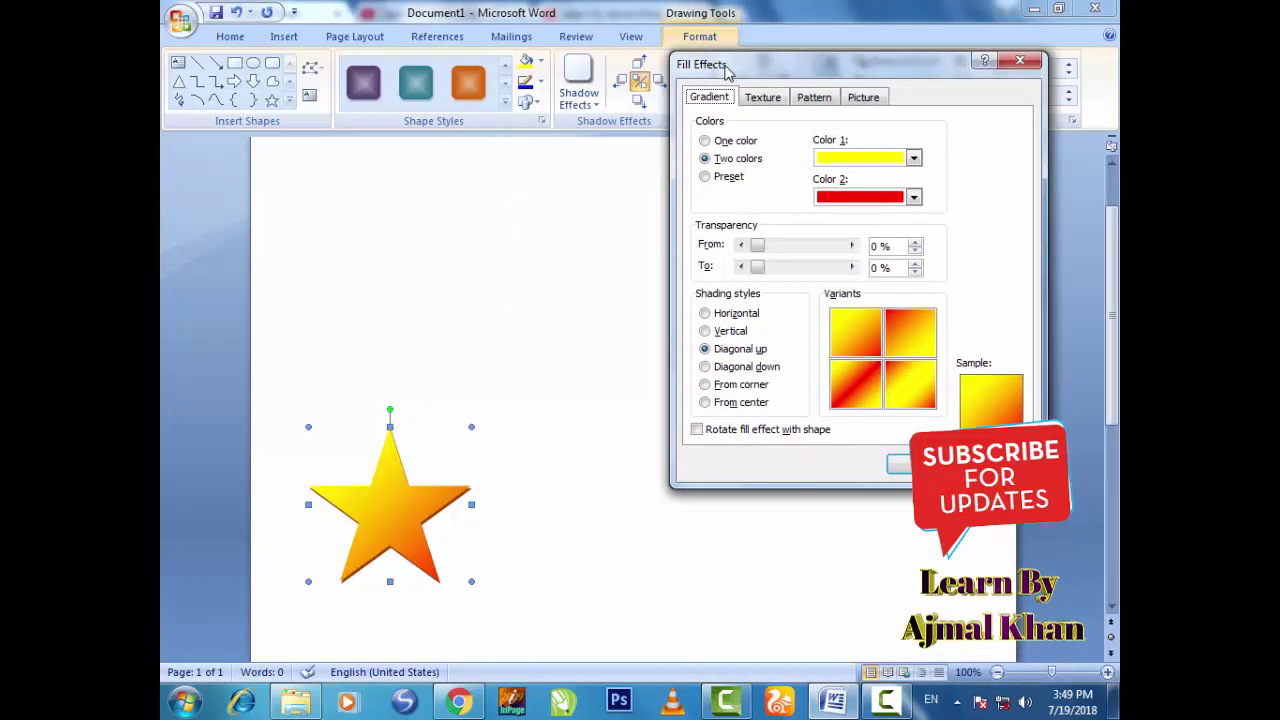
Set Horizontal shading, keeping Color 1 yellow and Color 2 red.
click(913, 160)
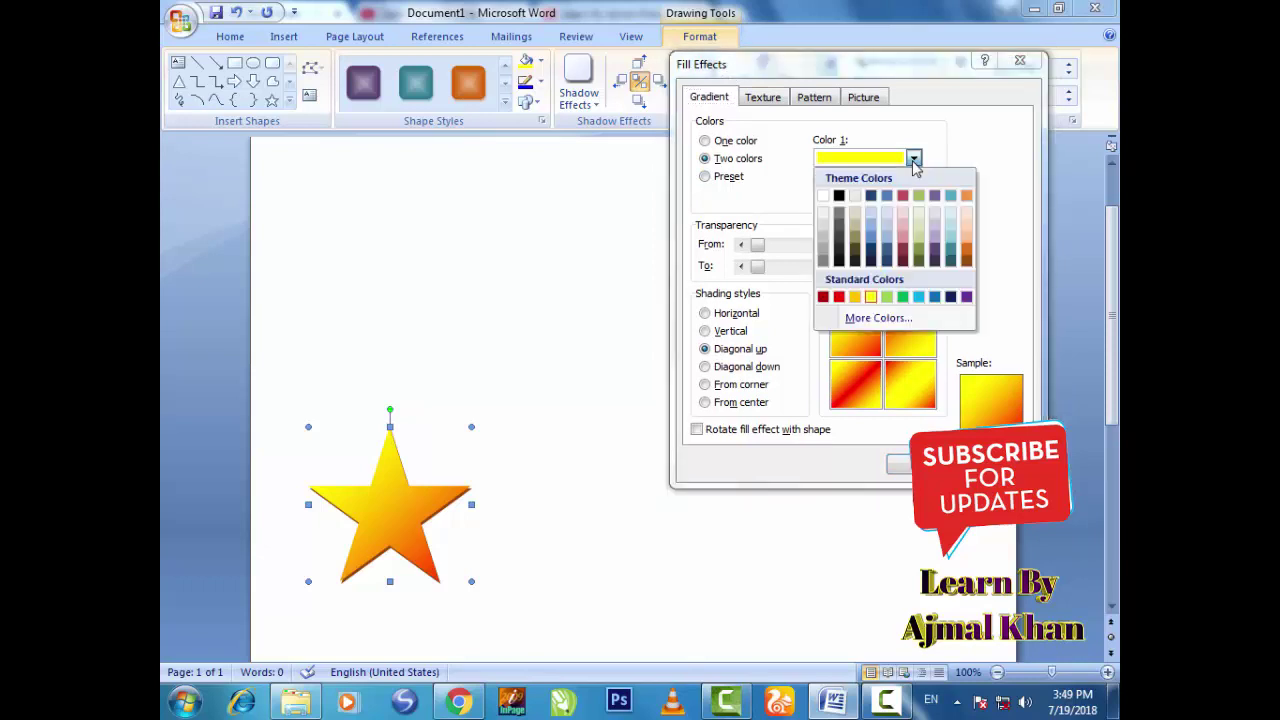
click(913, 160)
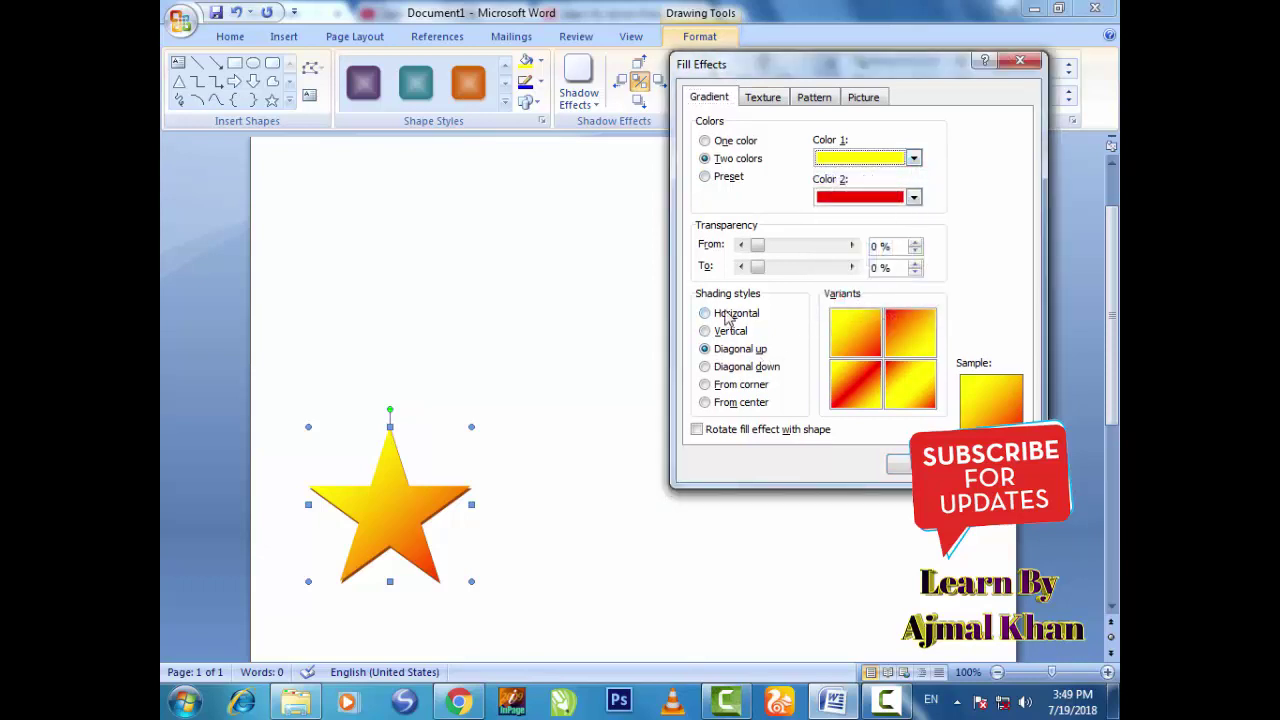
click(714, 385)
click(714, 349)
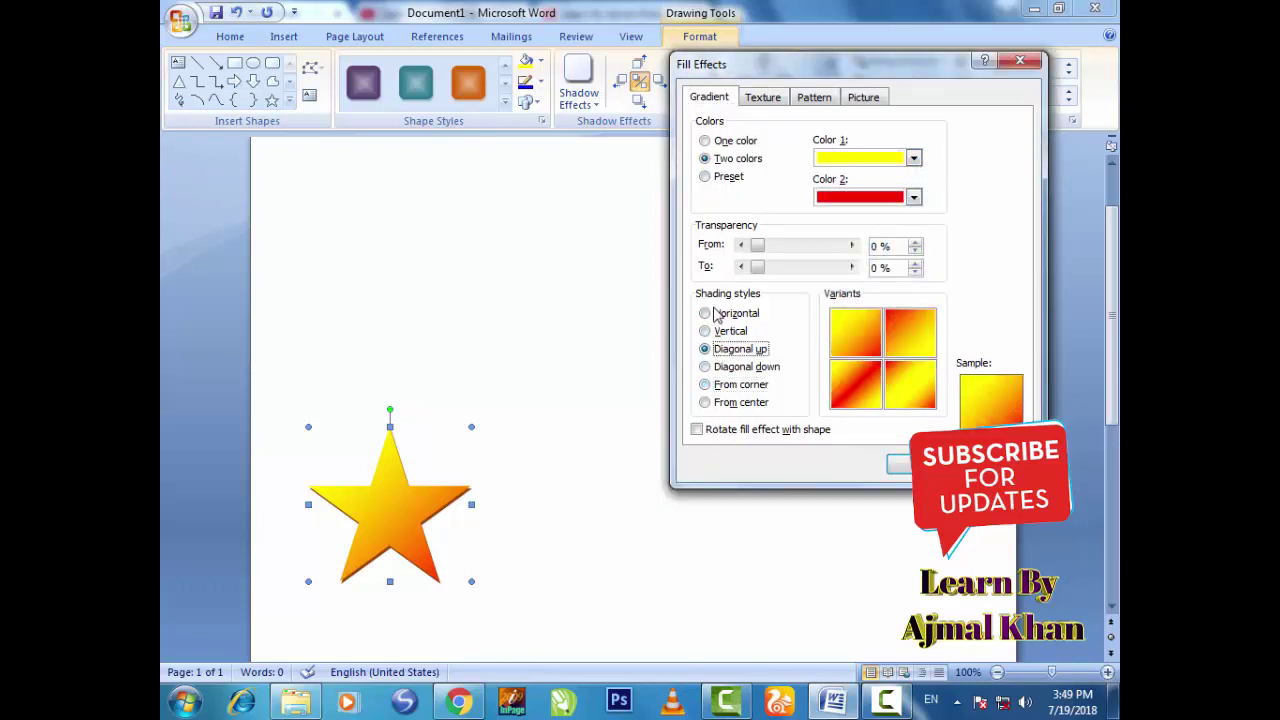
click(712, 313)
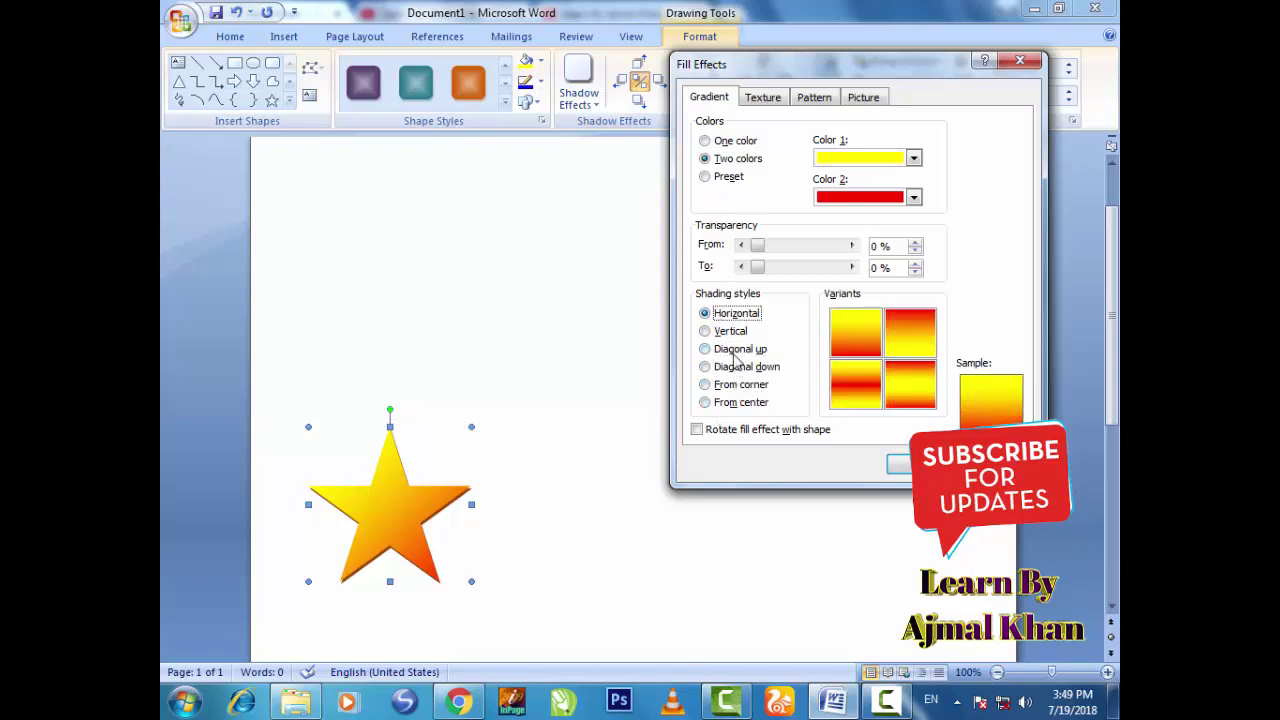
click(913, 197)
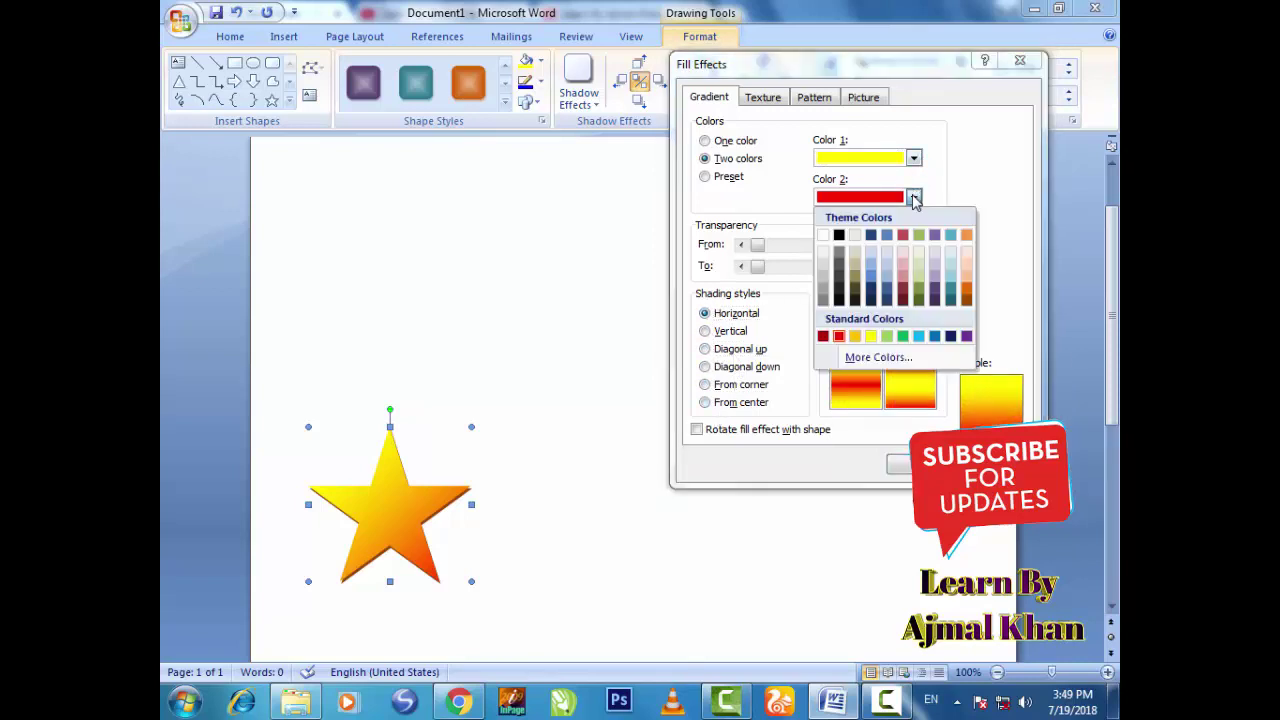
click(918, 160)
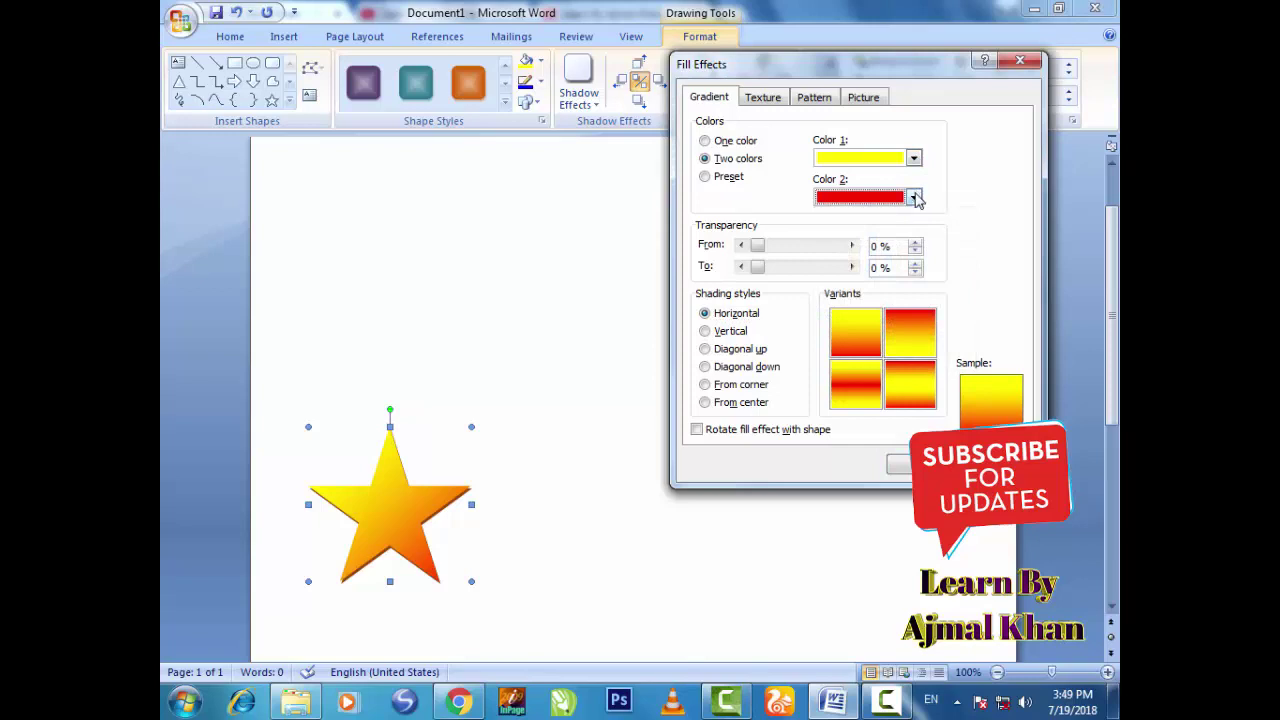
click(913, 197)
click(914, 160)
click(915, 161)
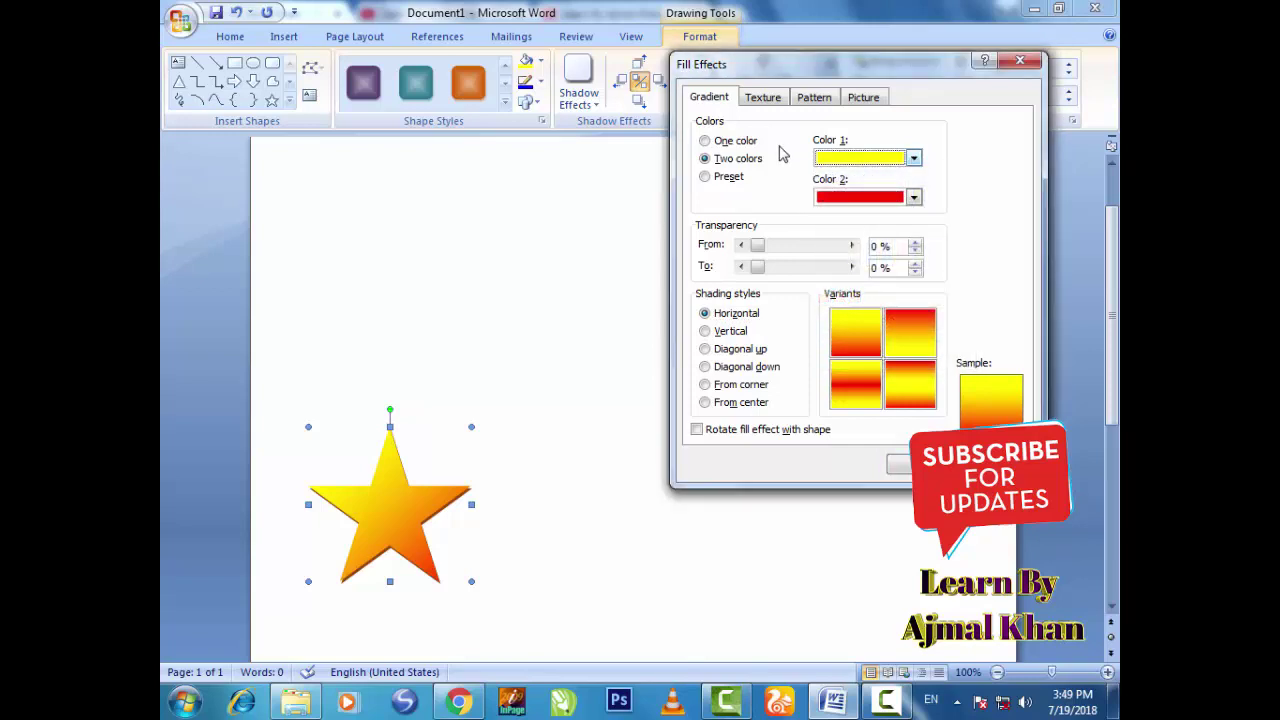
Switch to Preset colors and preview Late Sunset, Nightfall, Daybreak, Horizon and Desert.
click(705, 177)
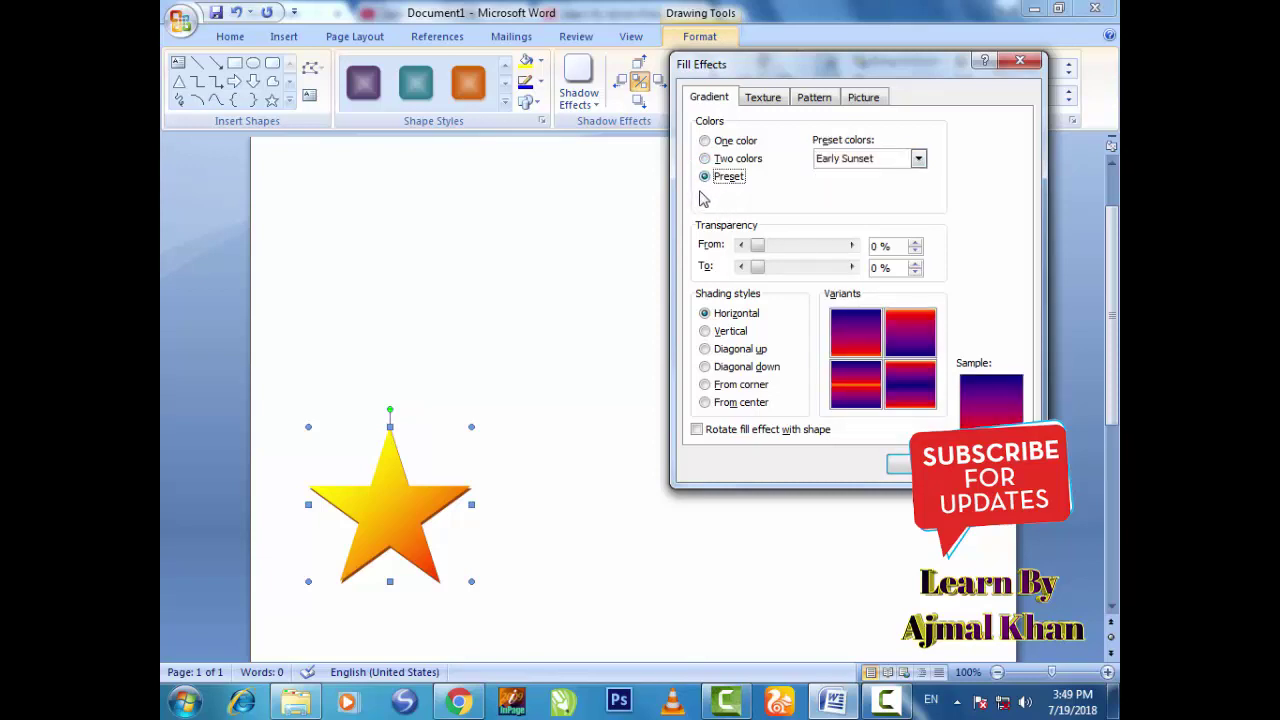
click(916, 160)
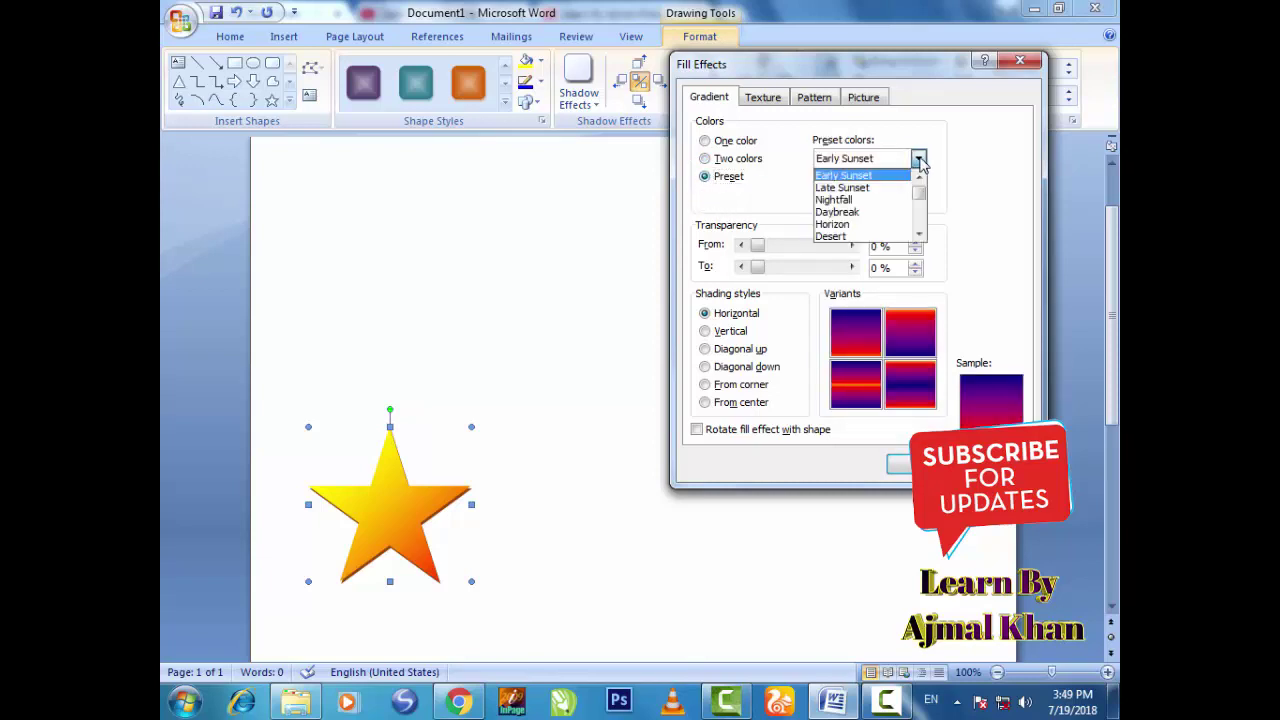
click(866, 181)
click(918, 160)
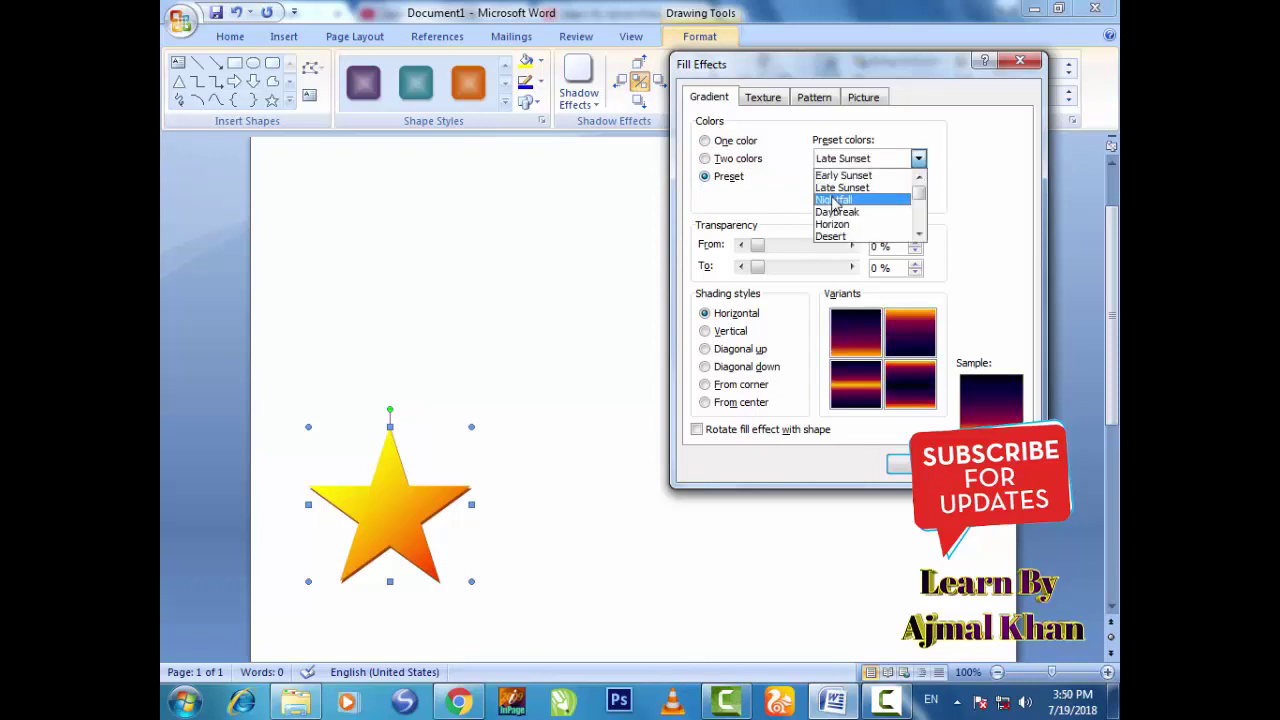
click(836, 200)
click(918, 160)
click(864, 213)
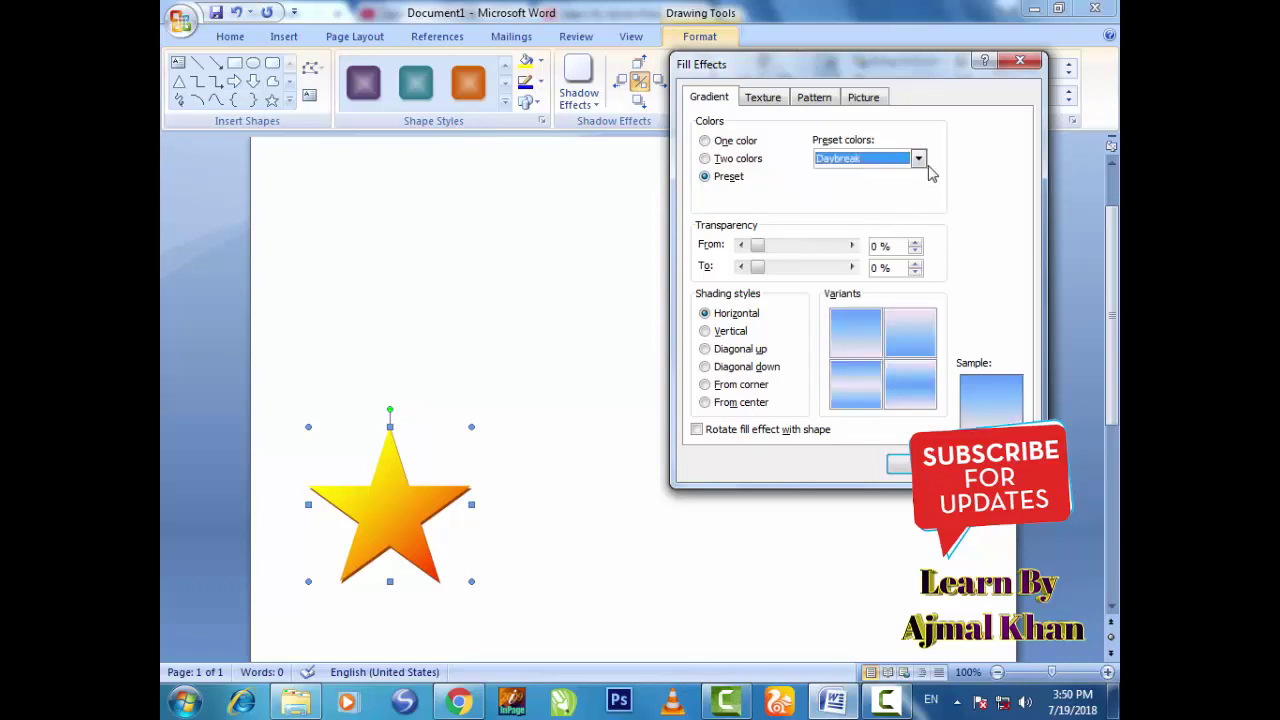
click(918, 160)
click(860, 224)
click(918, 160)
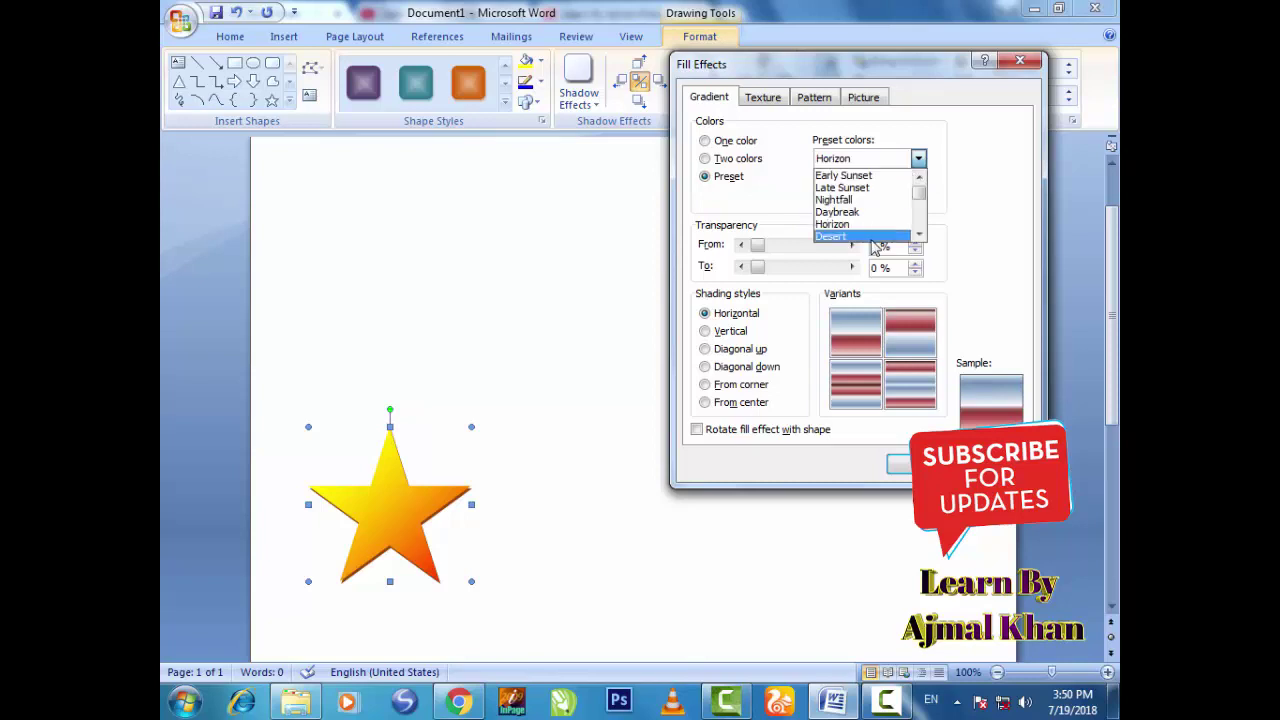
click(869, 237)
click(918, 160)
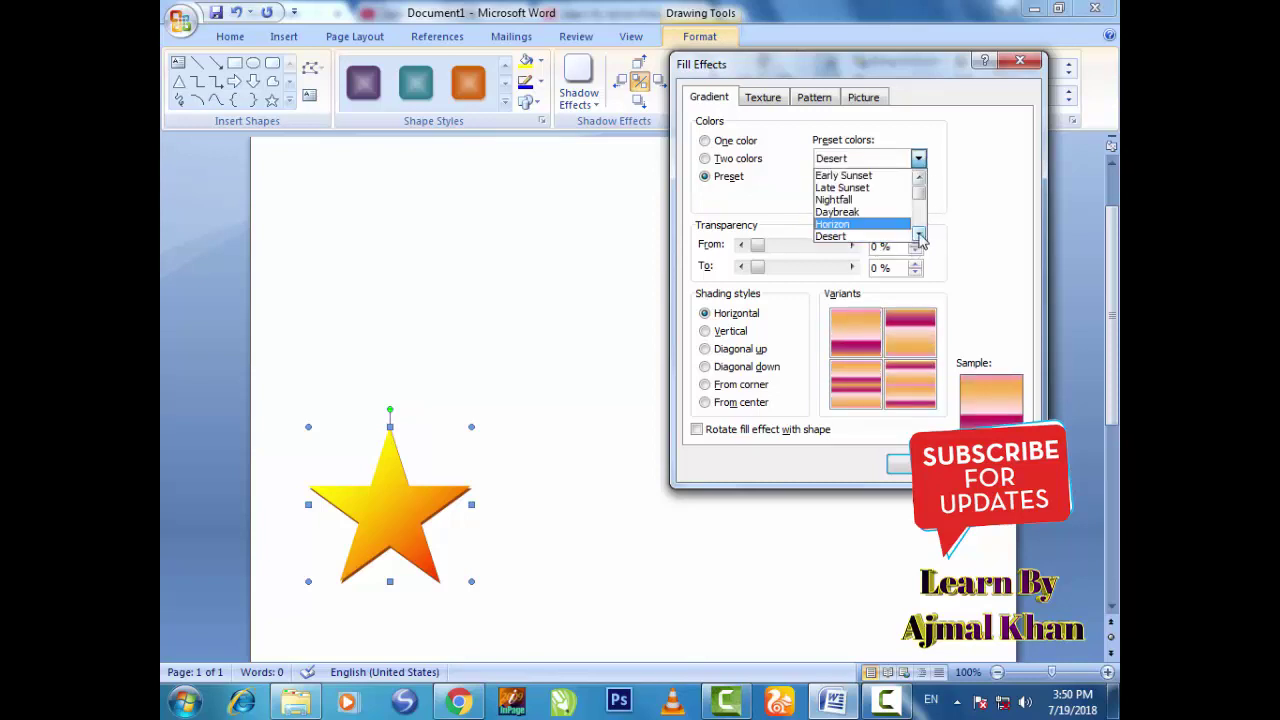
Preview Ocean, Fire and Rainbow II, then apply the Rainbow preset to the star.
click(919, 235)
click(919, 235)
click(919, 235)
click(830, 205)
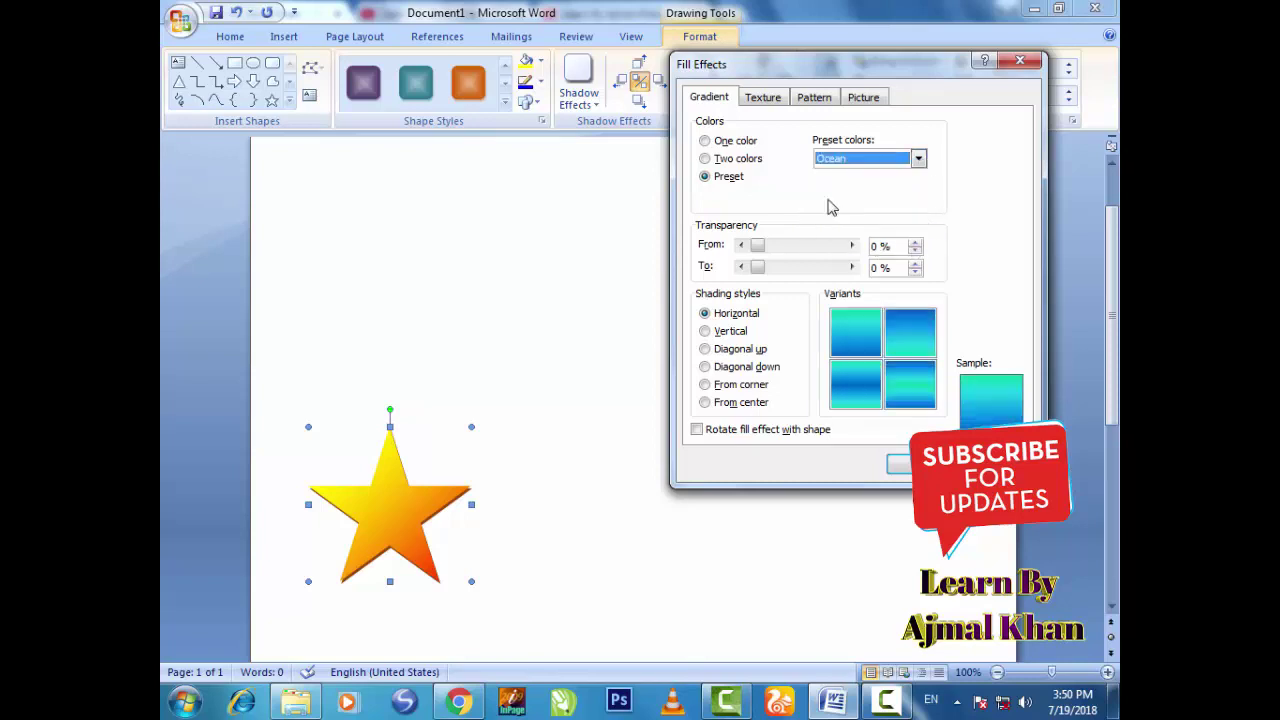
click(918, 160)
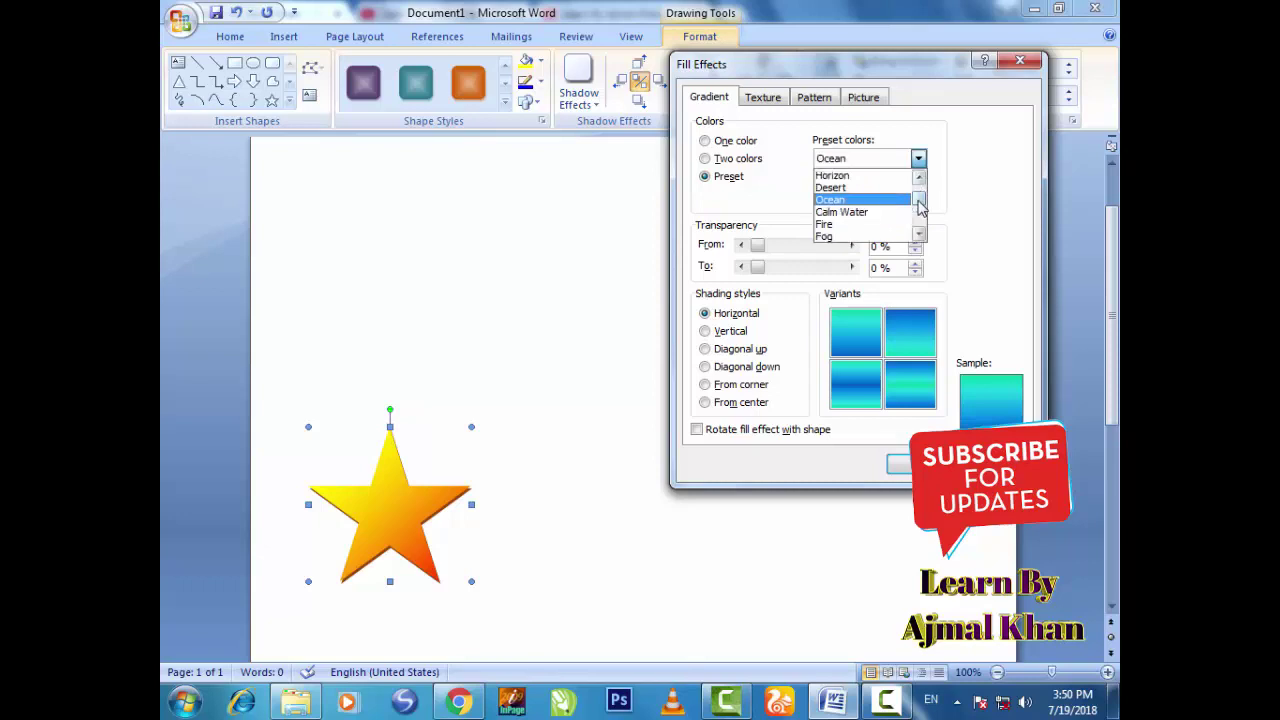
click(848, 225)
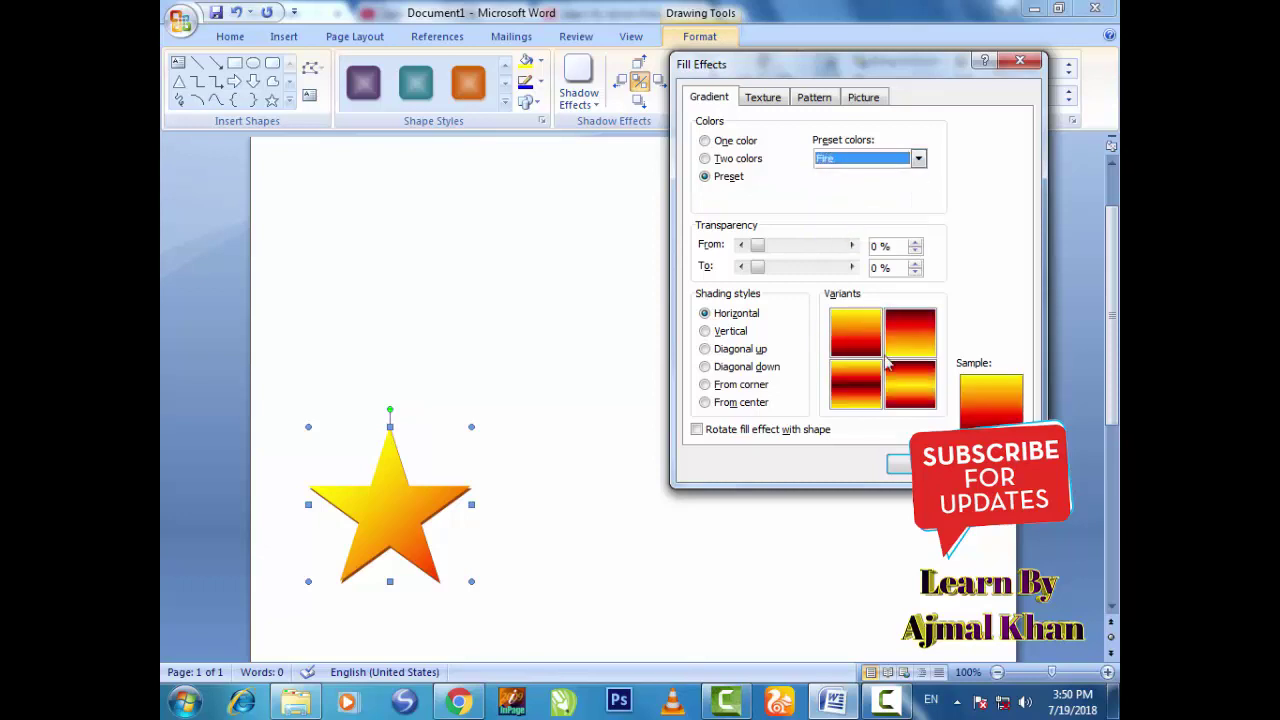
click(918, 158)
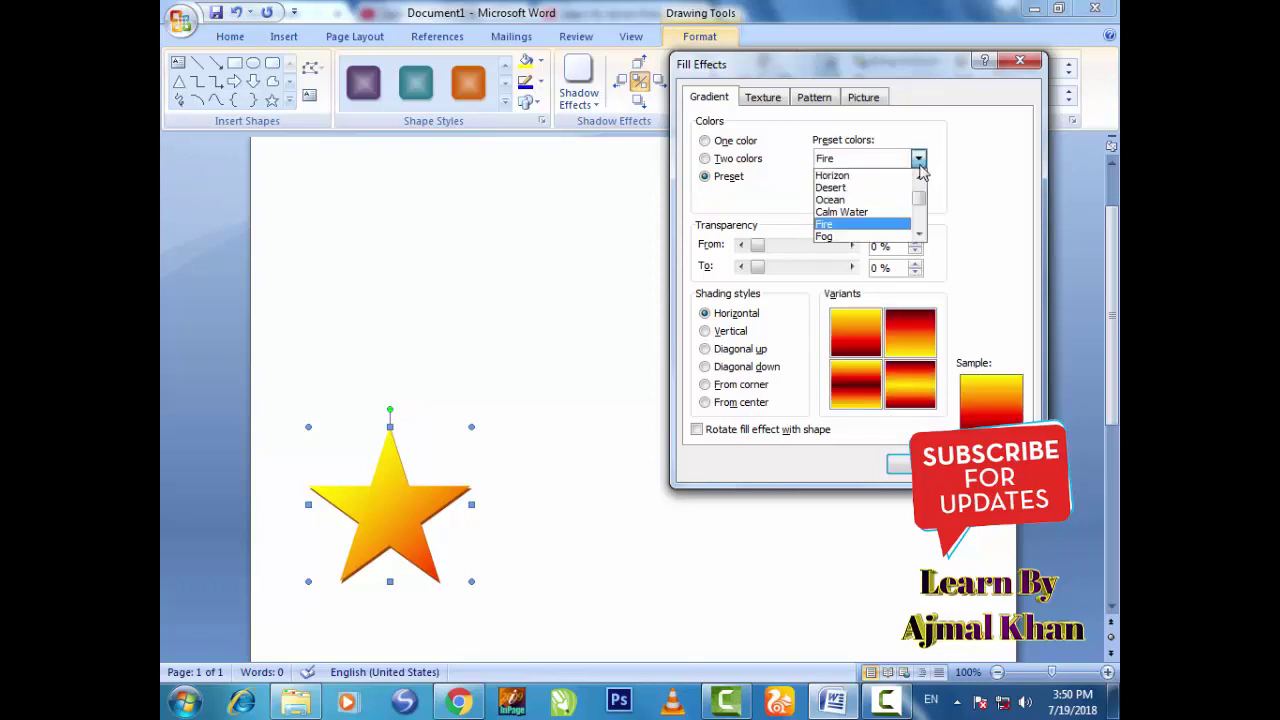
click(918, 236)
click(918, 236)
click(918, 236)
click(918, 236)
click(918, 236)
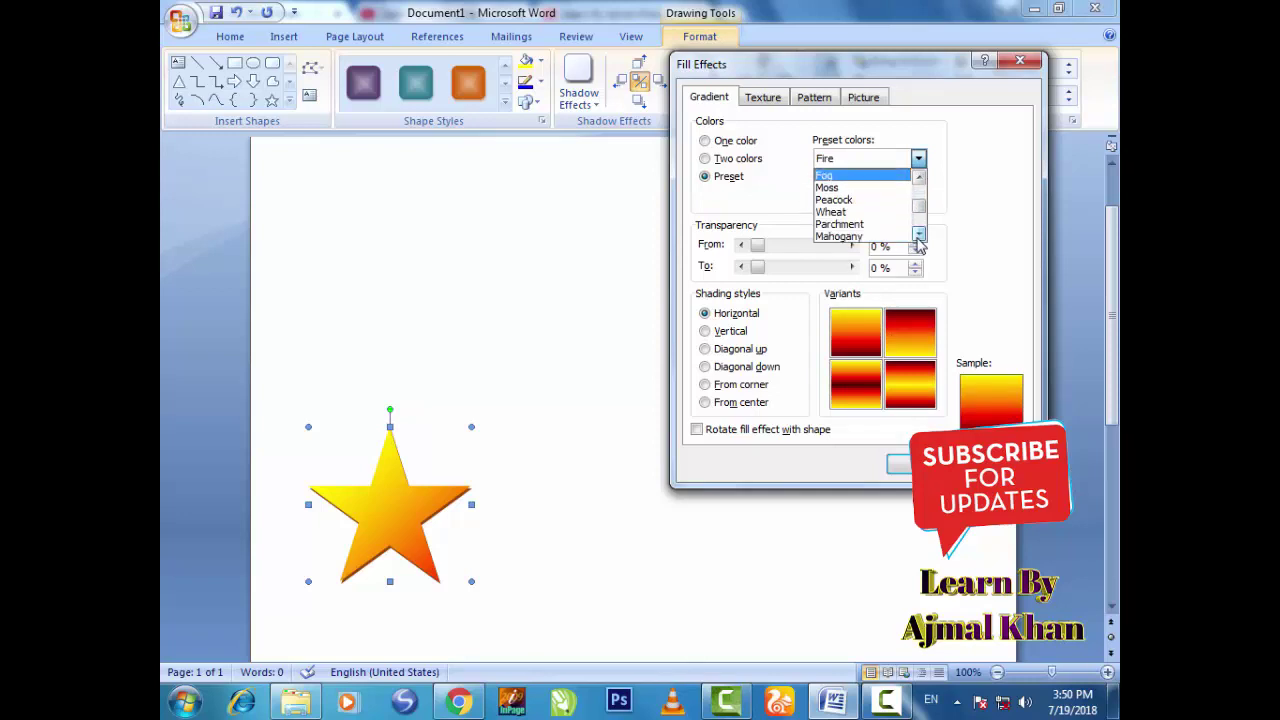
click(918, 236)
click(918, 236)
click(848, 236)
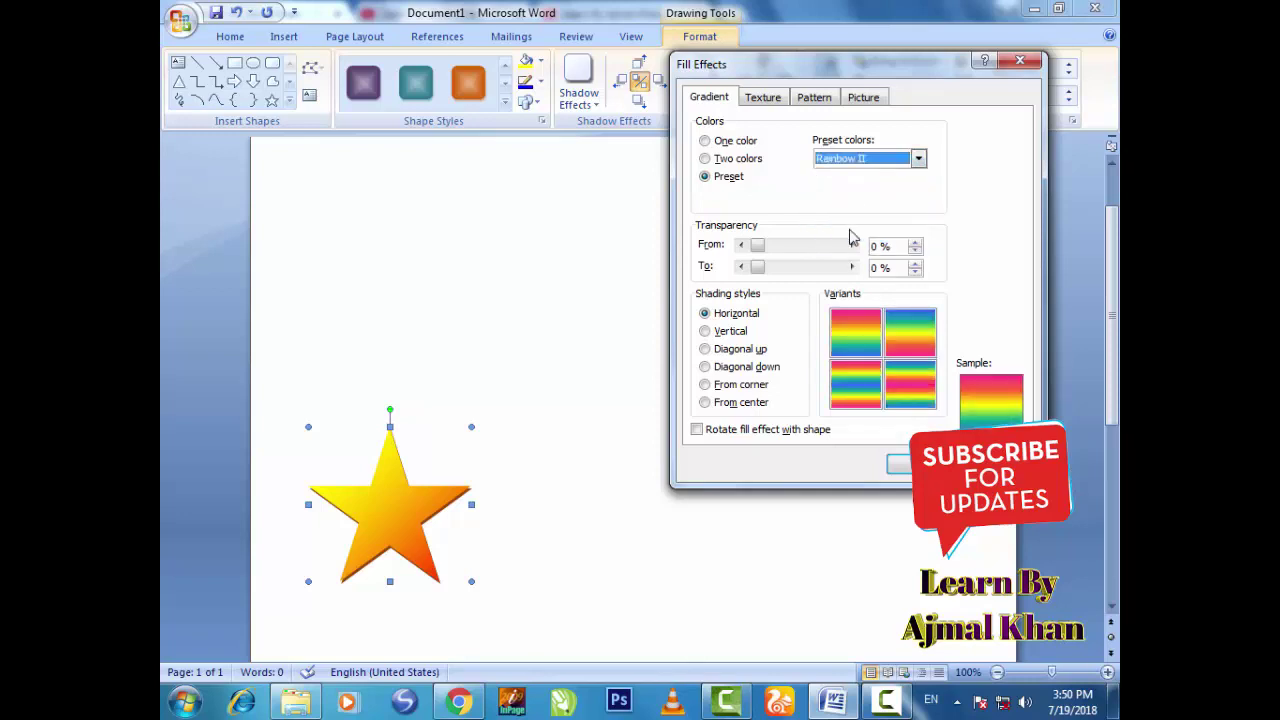
click(918, 158)
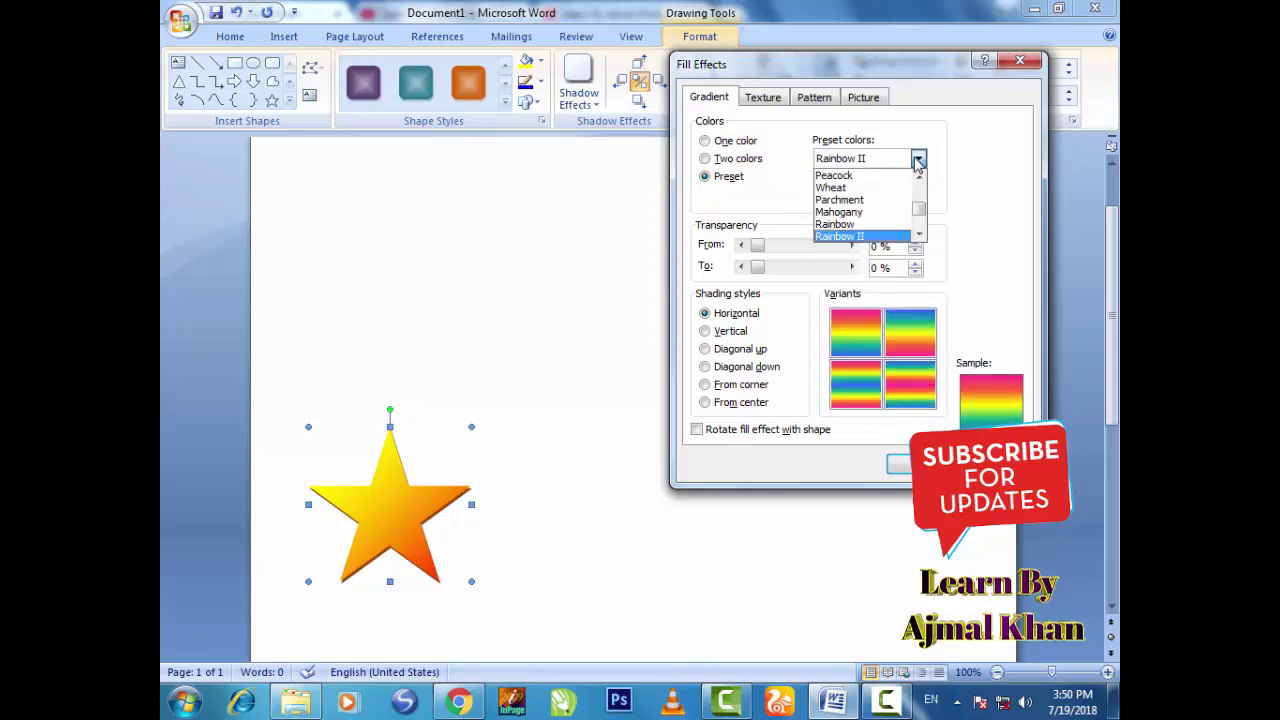
click(852, 224)
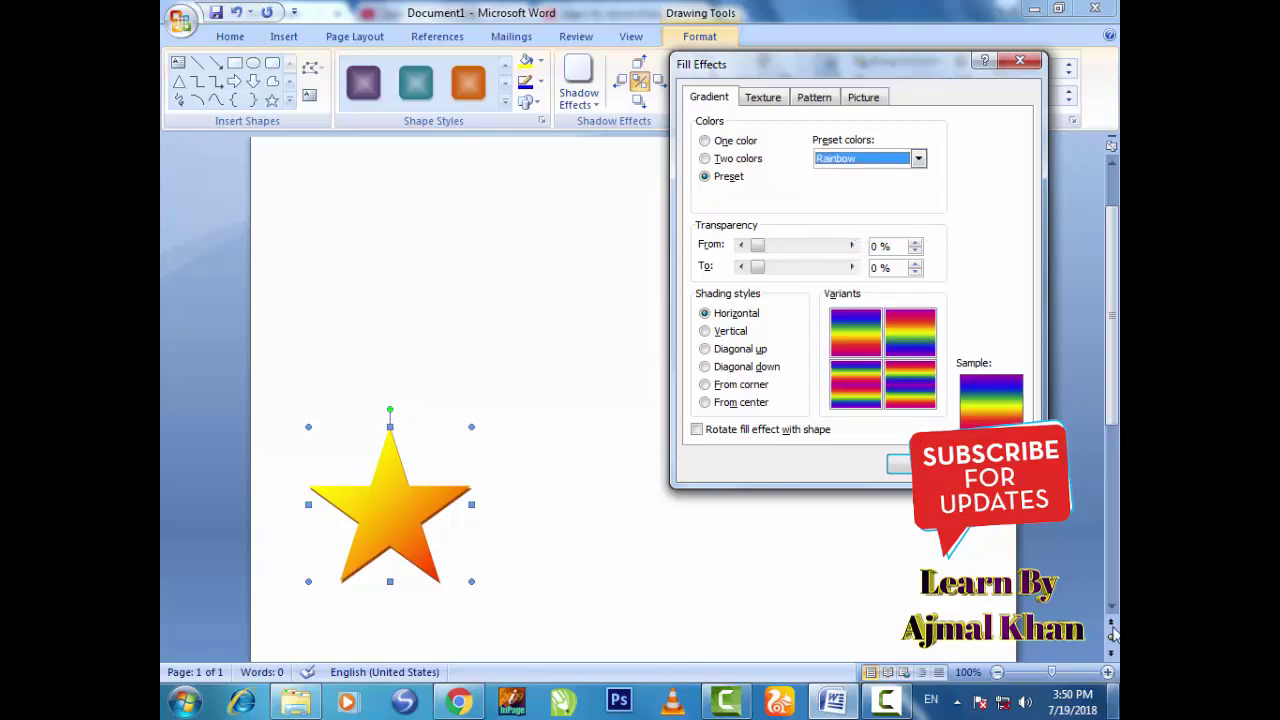
click(898, 464)
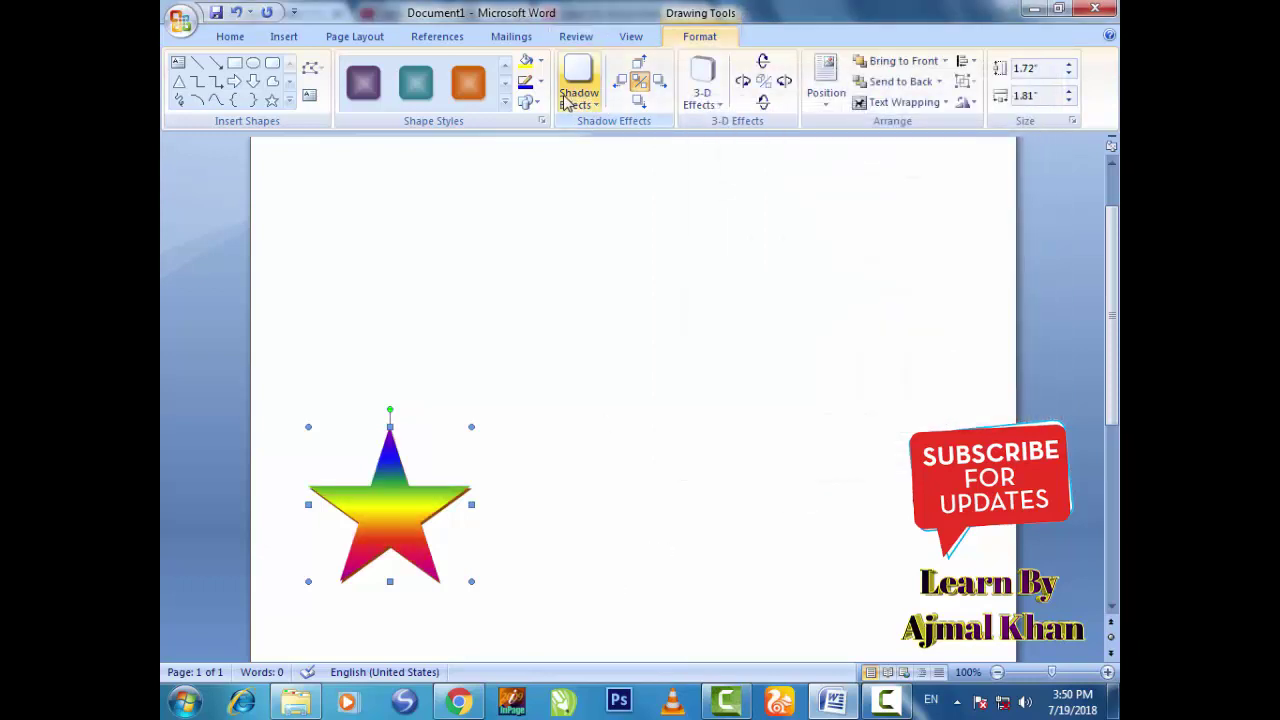
Change the star's rainbow gradient to Diagonal up shading.
click(538, 63)
mouse_move(614, 290)
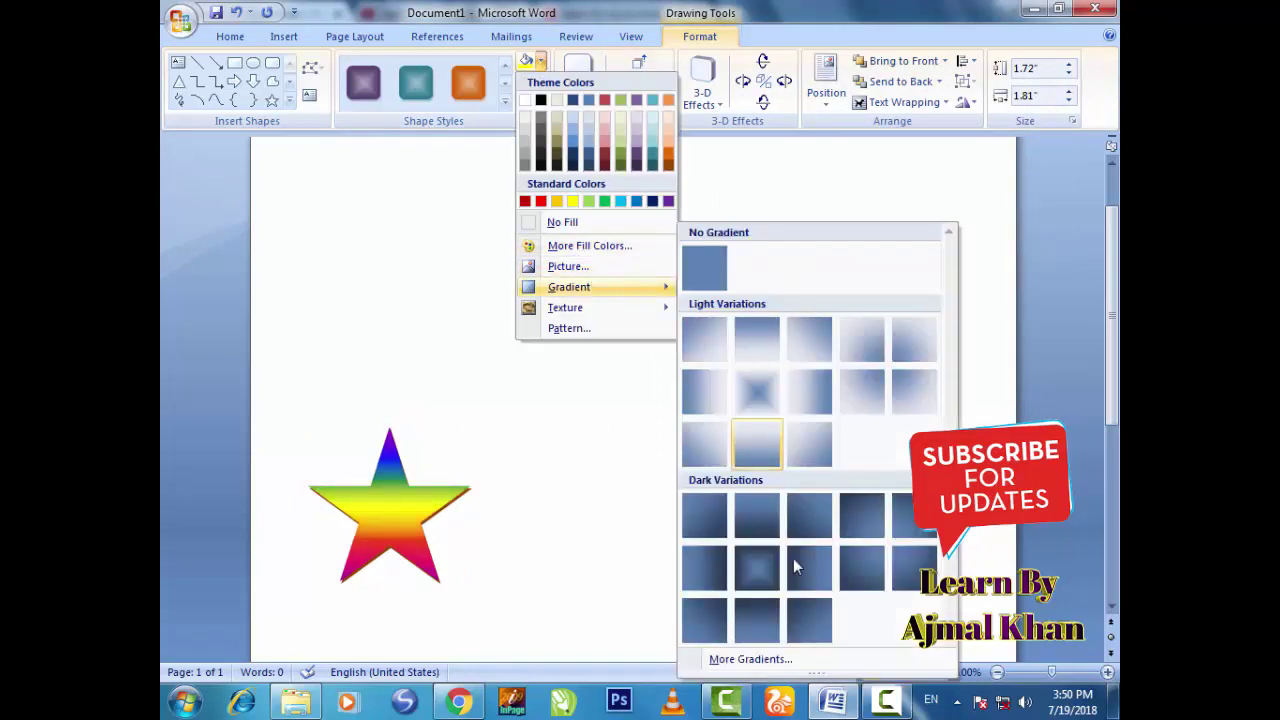
click(766, 658)
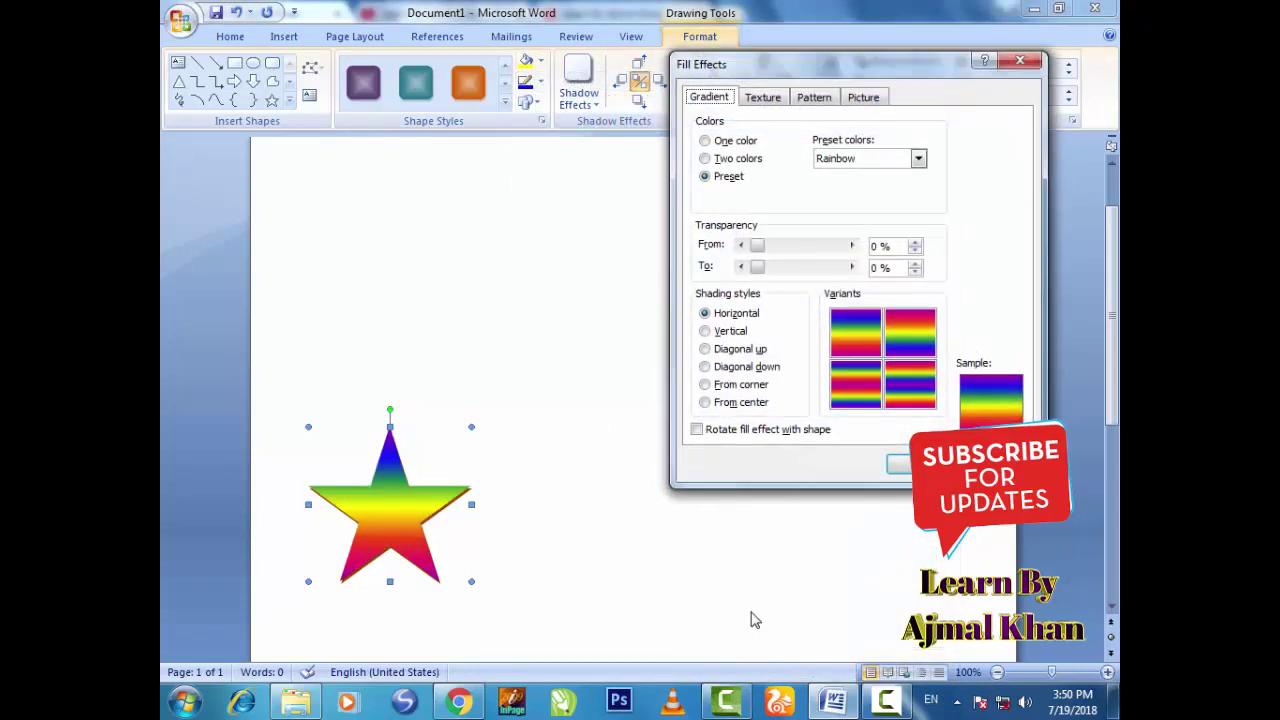
click(705, 331)
click(705, 348)
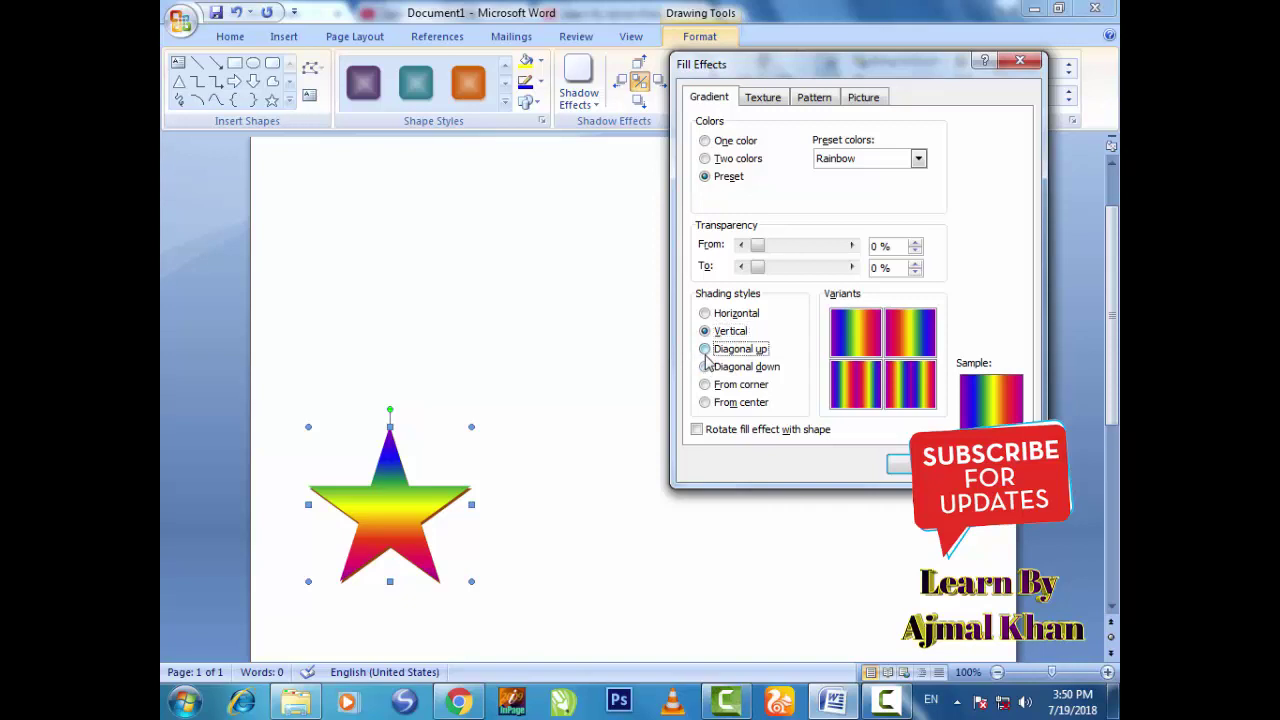
click(915, 464)
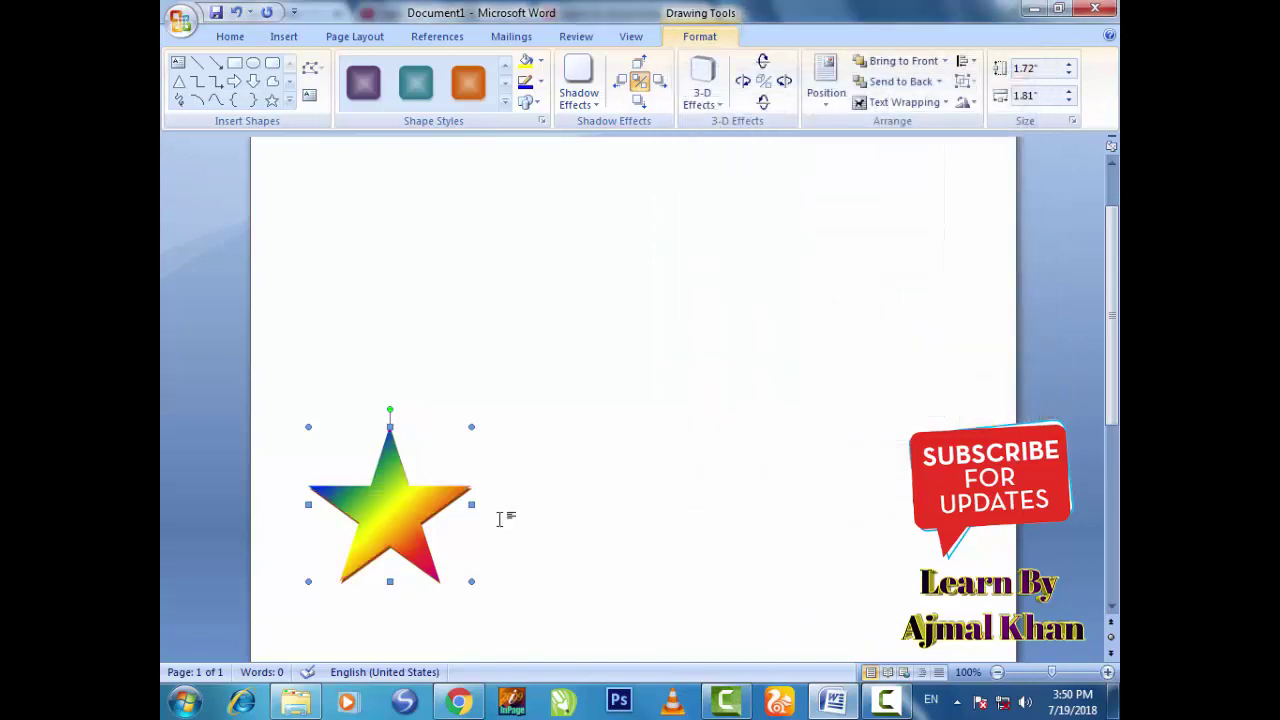
Reopen More Gradients and select From center shading for the rainbow gradient.
click(540, 62)
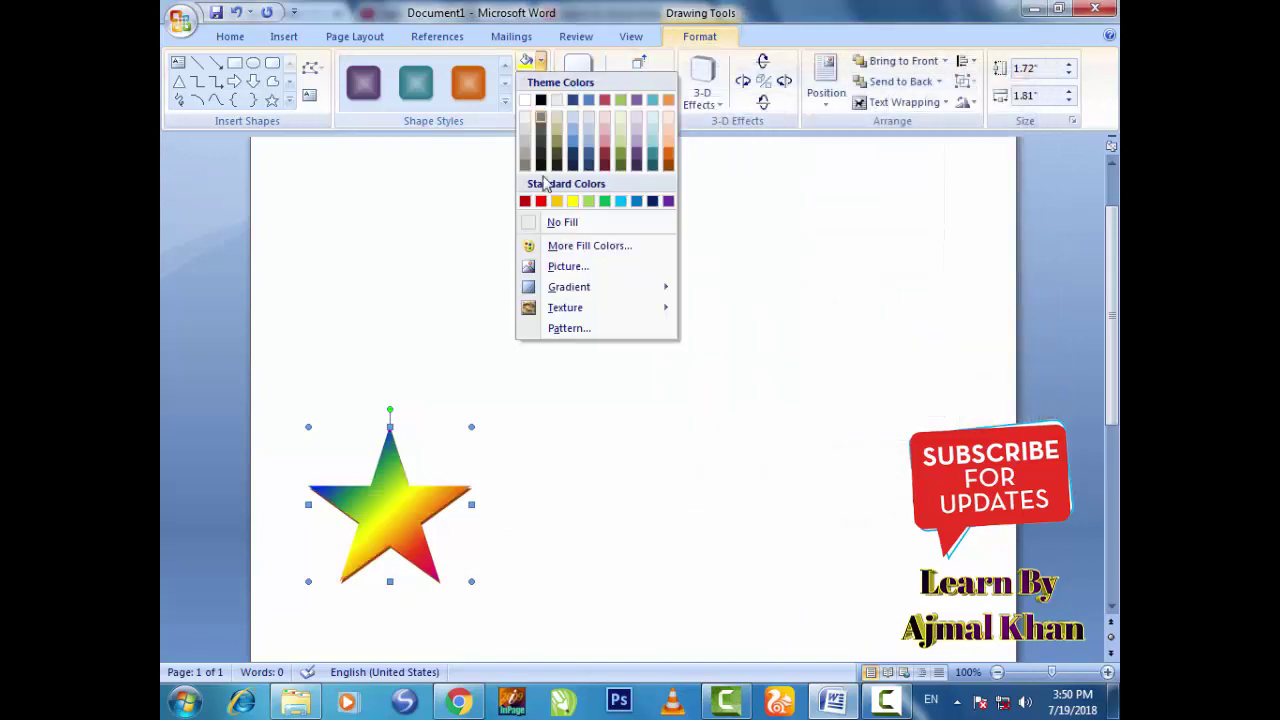
mouse_move(576, 314)
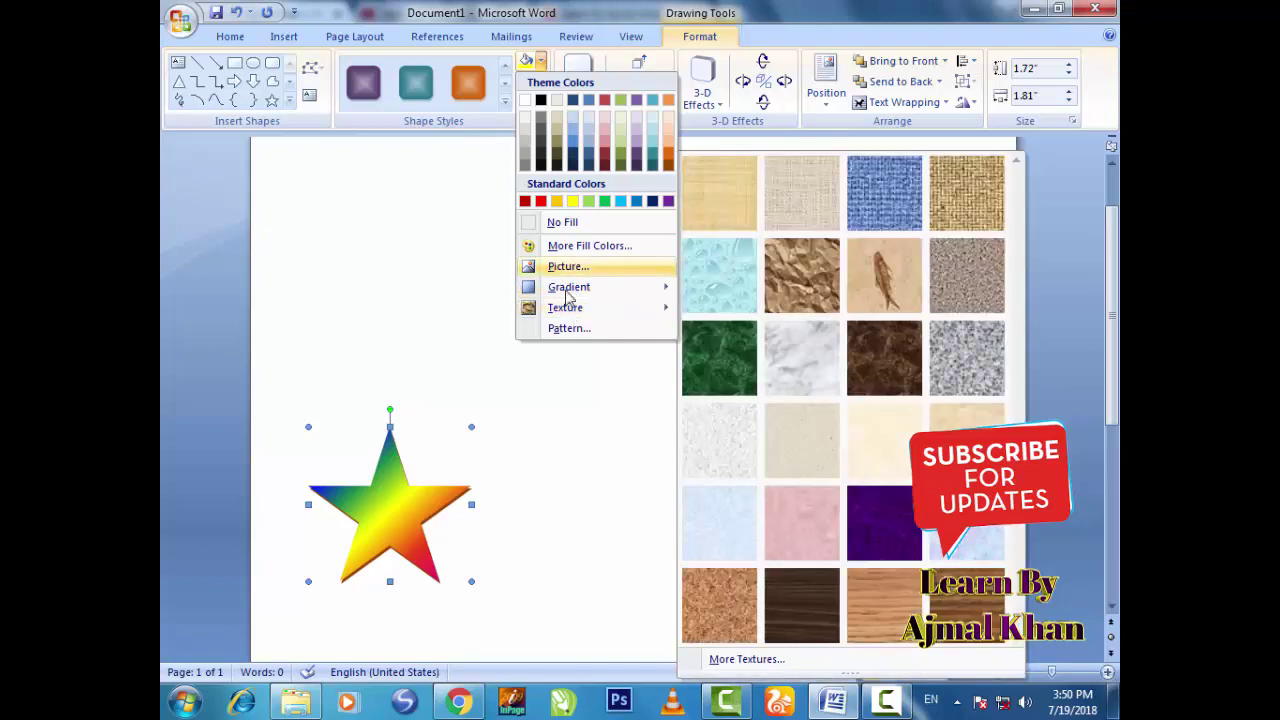
mouse_move(575, 290)
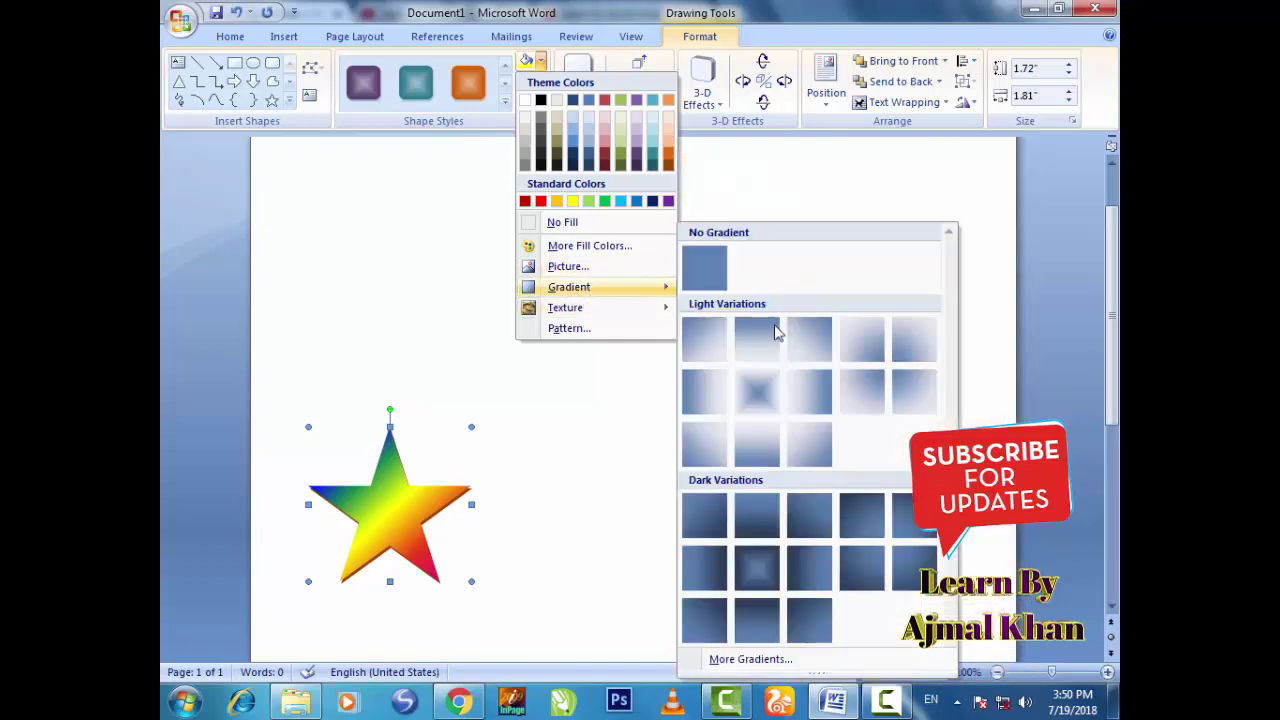
click(750, 659)
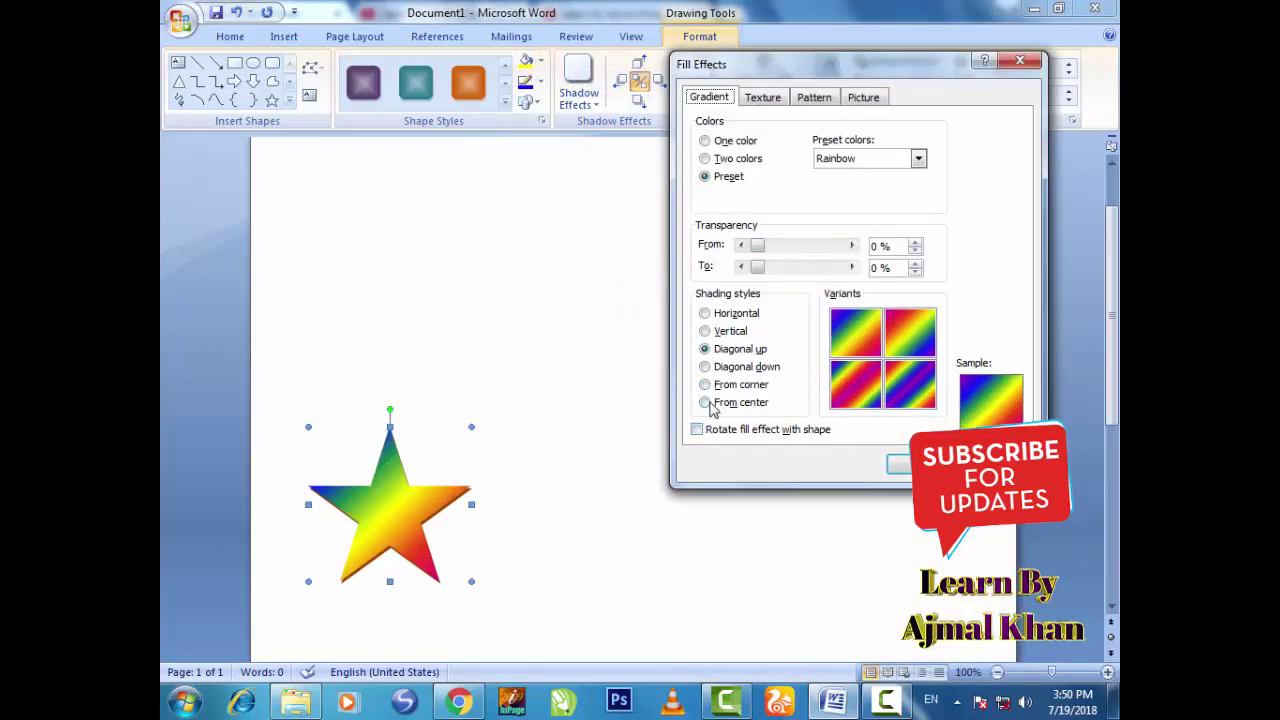
click(735, 384)
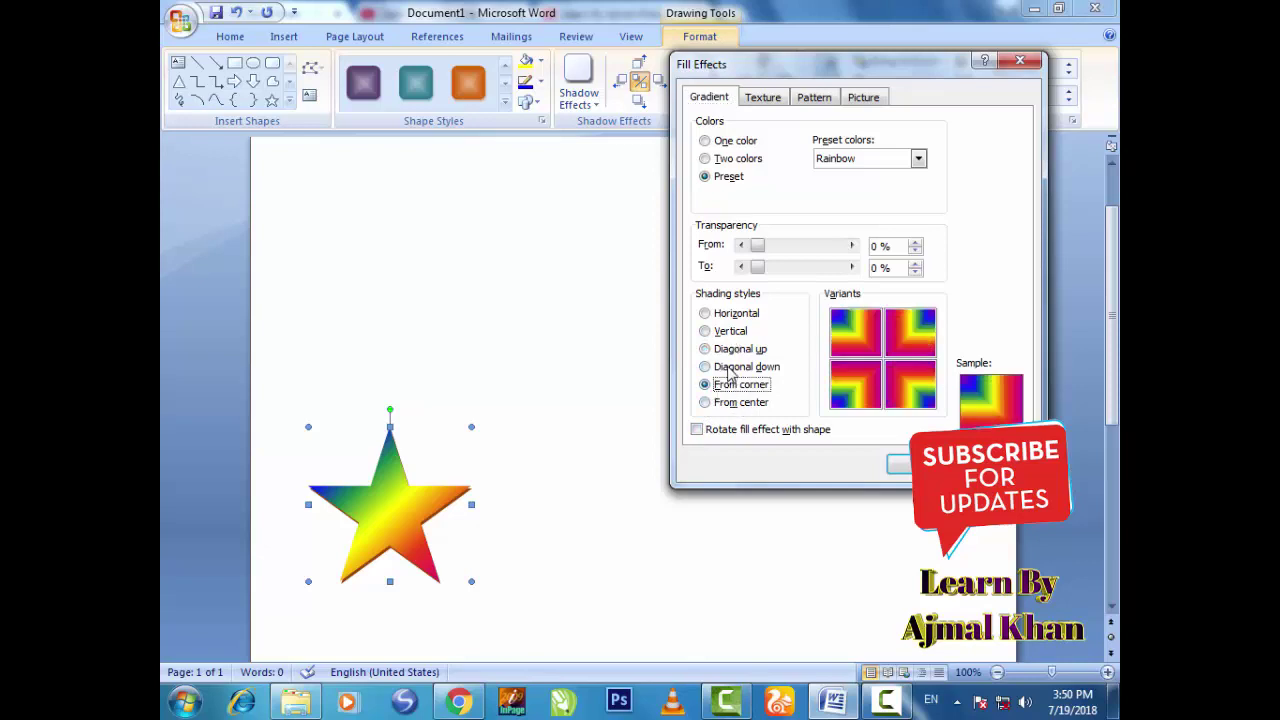
click(730, 367)
click(725, 403)
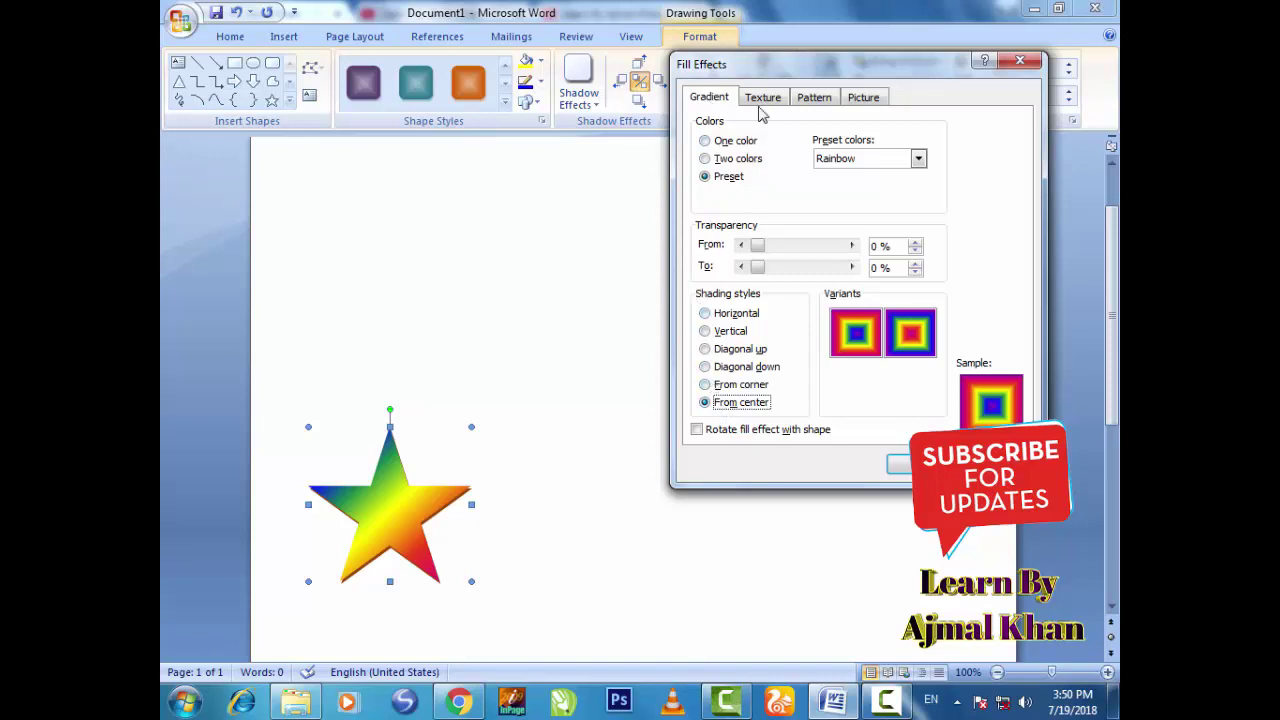
Select the Cork texture on the Fill Effects Texture tab.
click(762, 98)
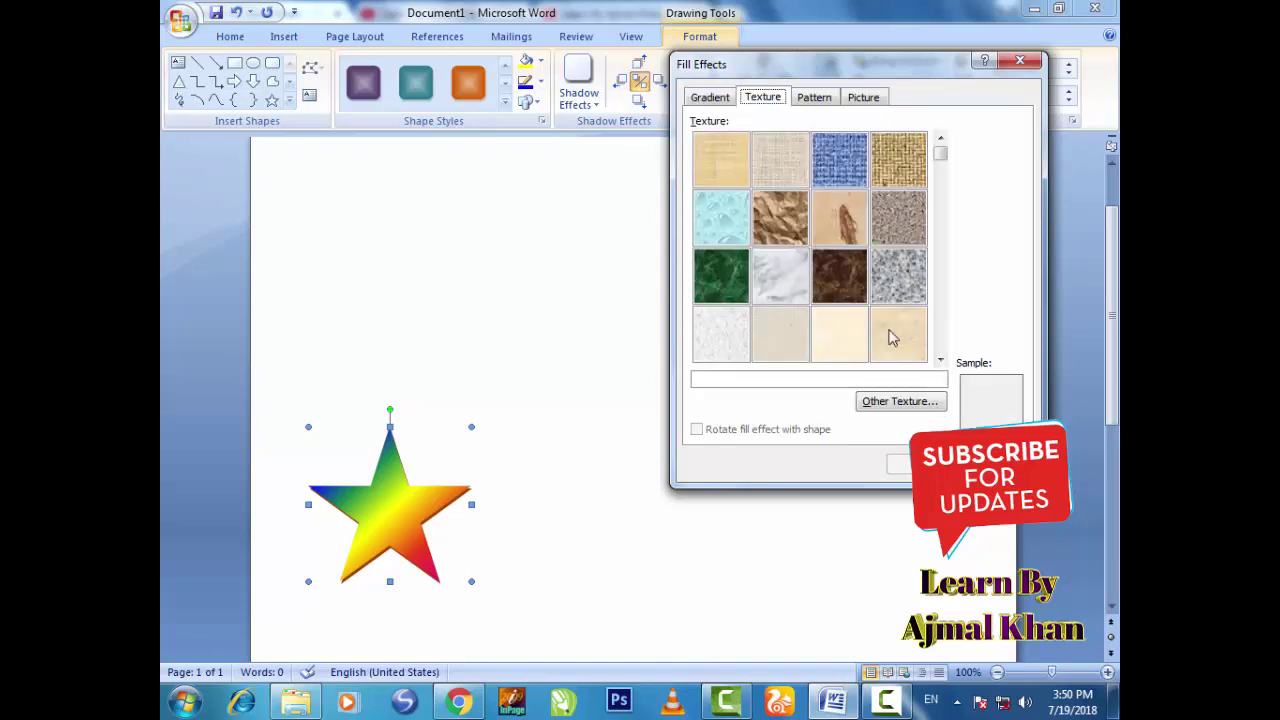
drag(938, 163, 940, 330)
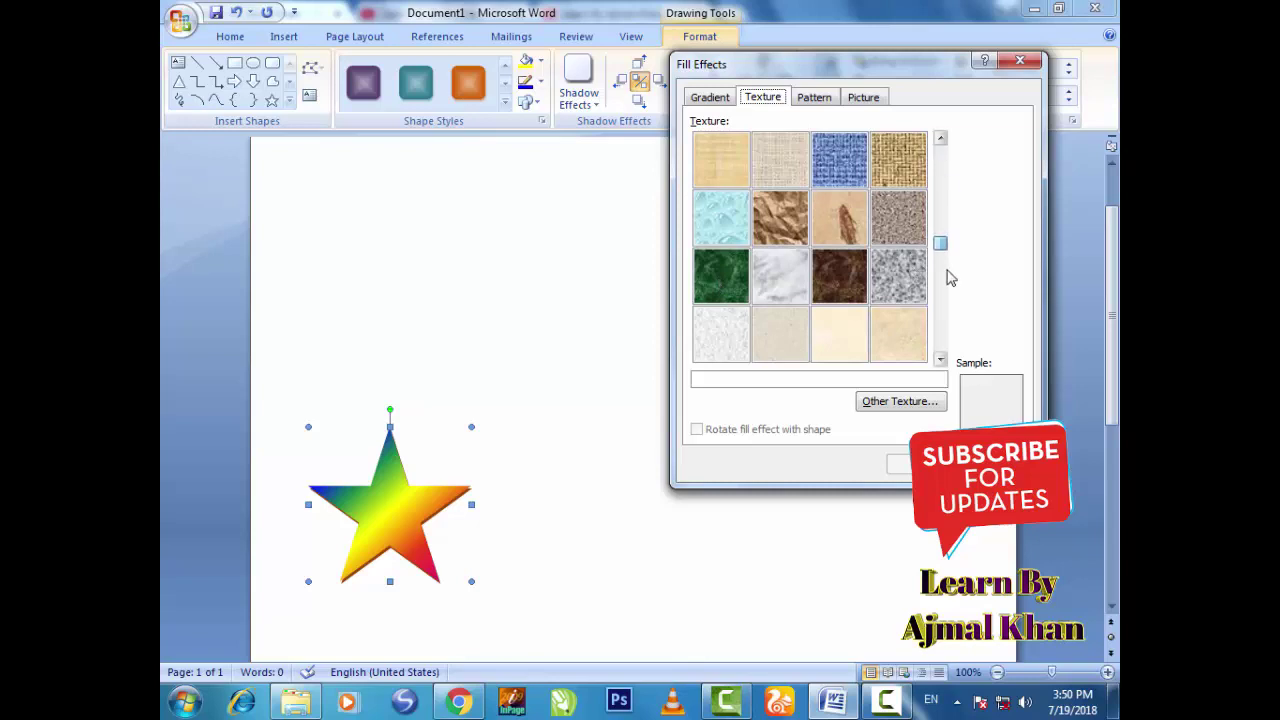
click(708, 344)
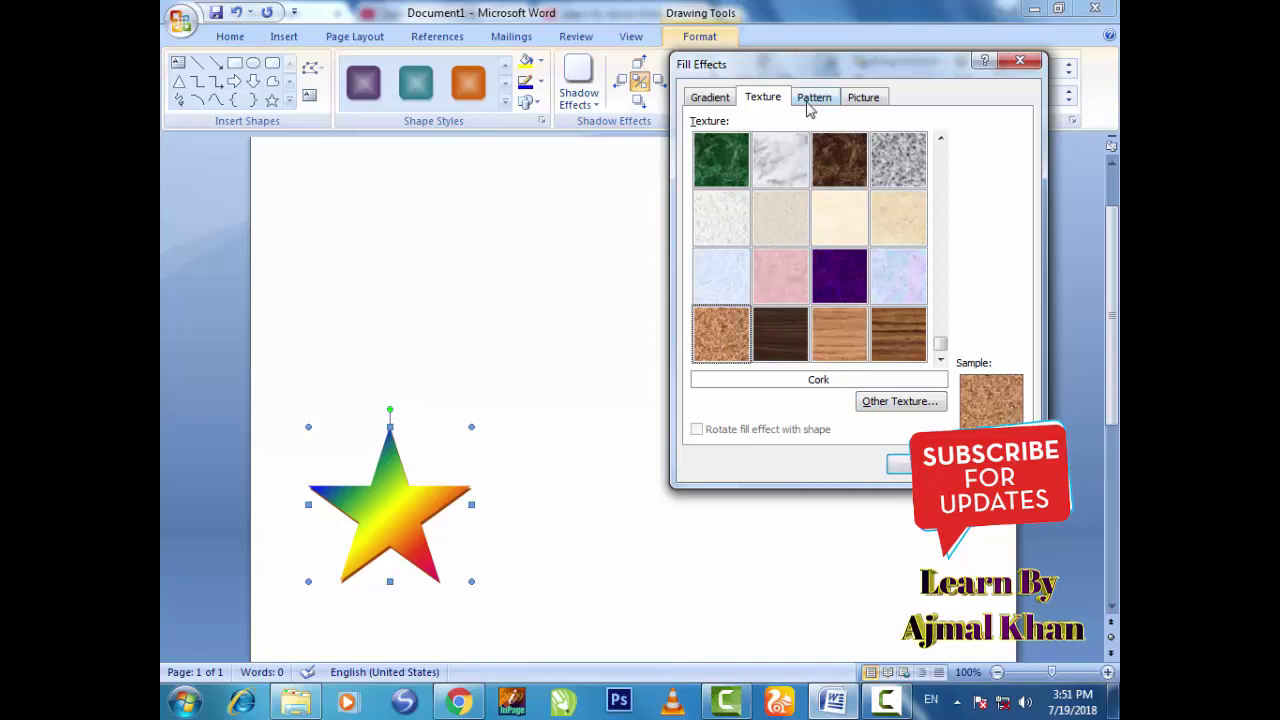
On the Pattern tab, set the foreground to black and the background to white.
click(810, 103)
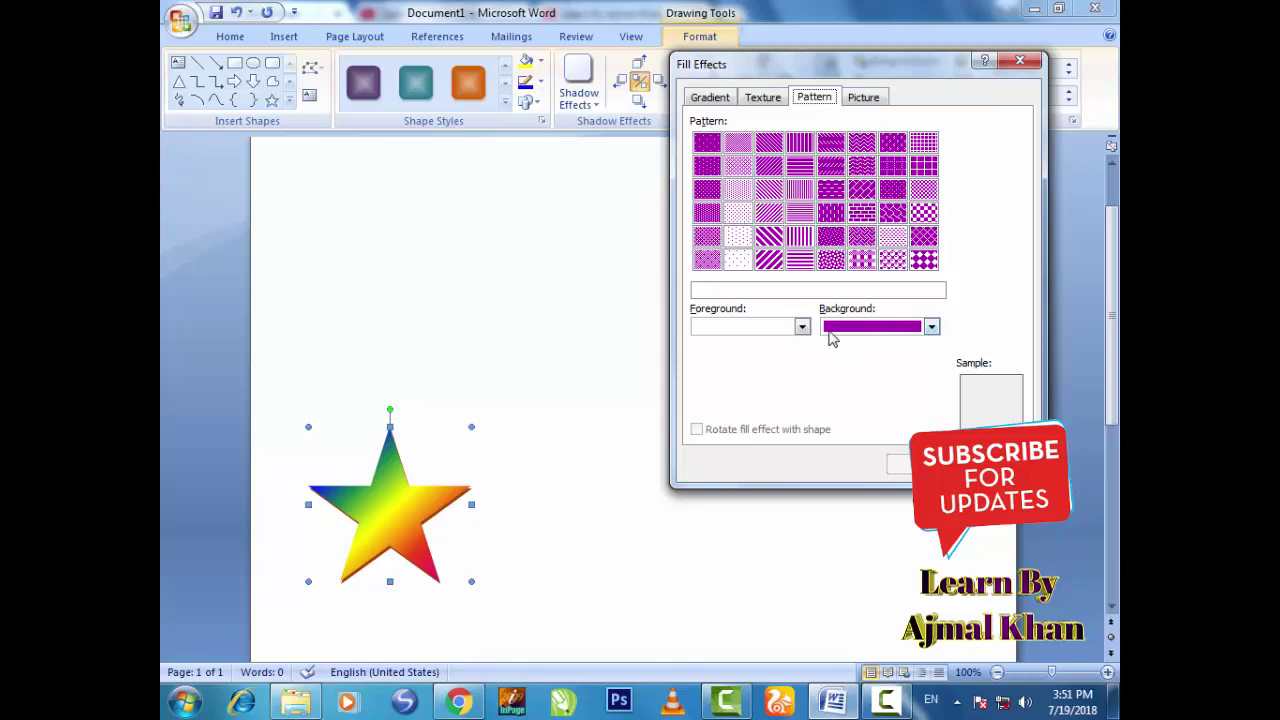
click(802, 328)
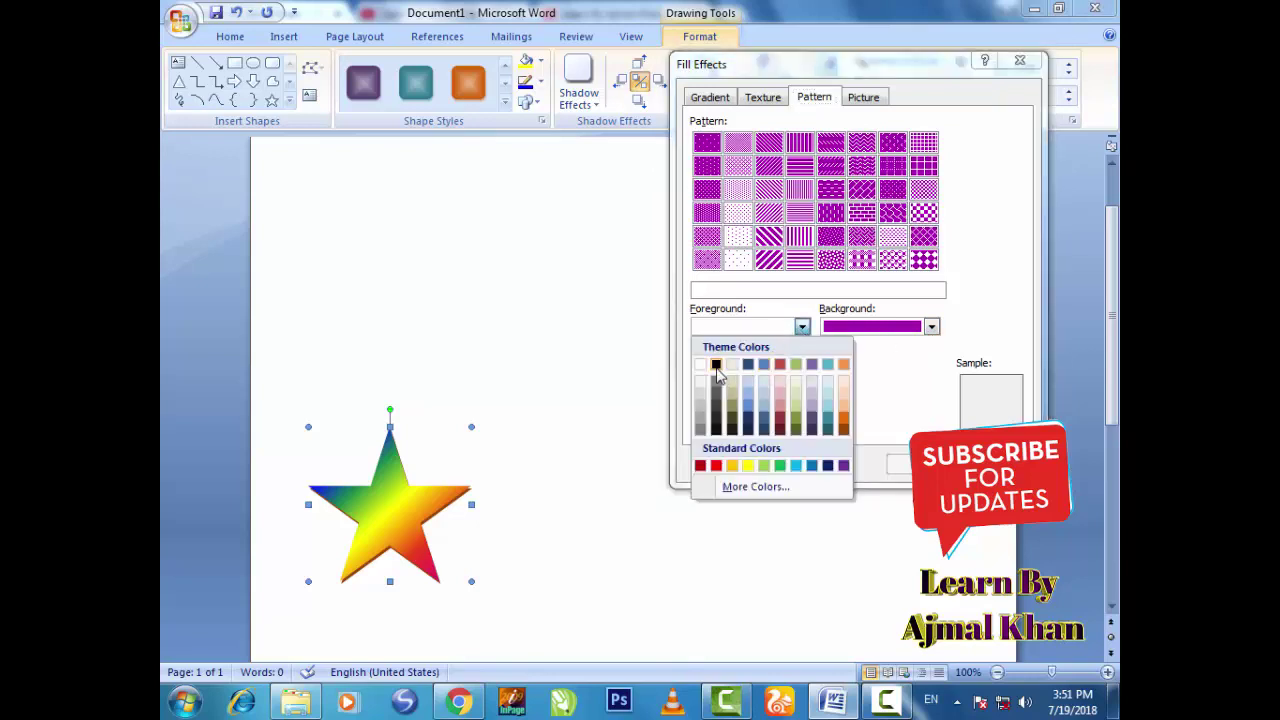
click(716, 364)
click(931, 327)
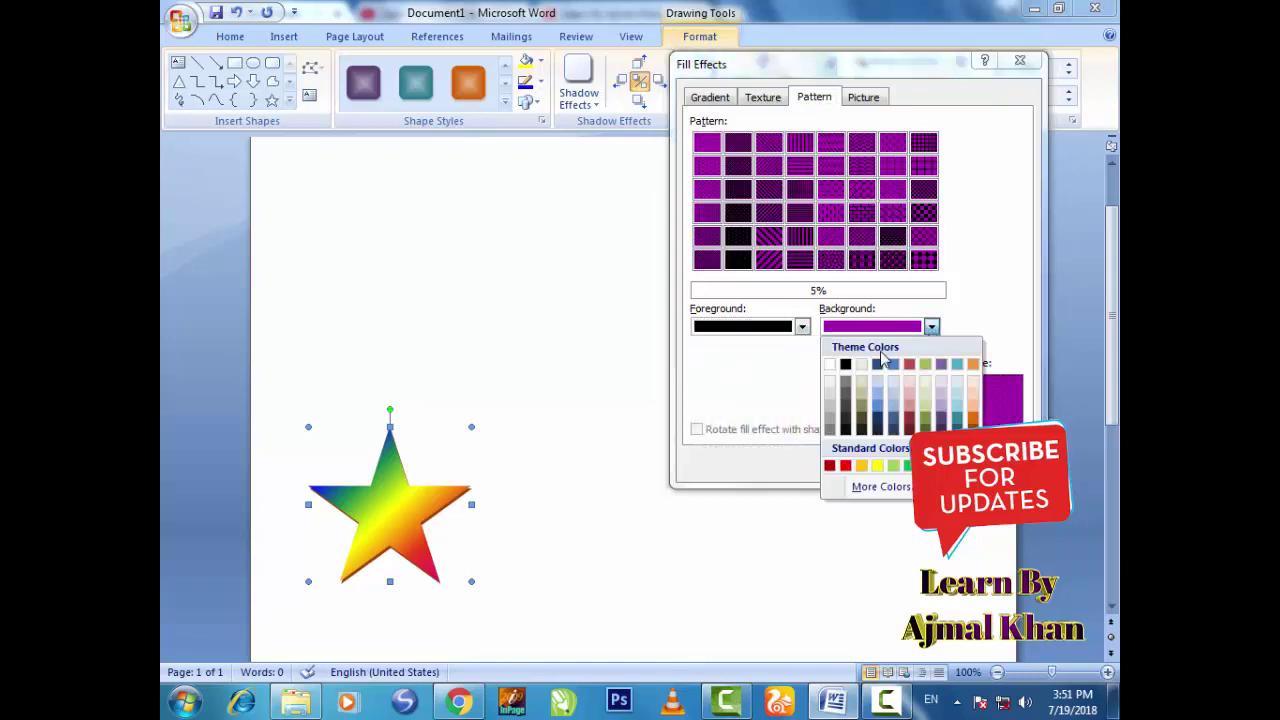
click(829, 366)
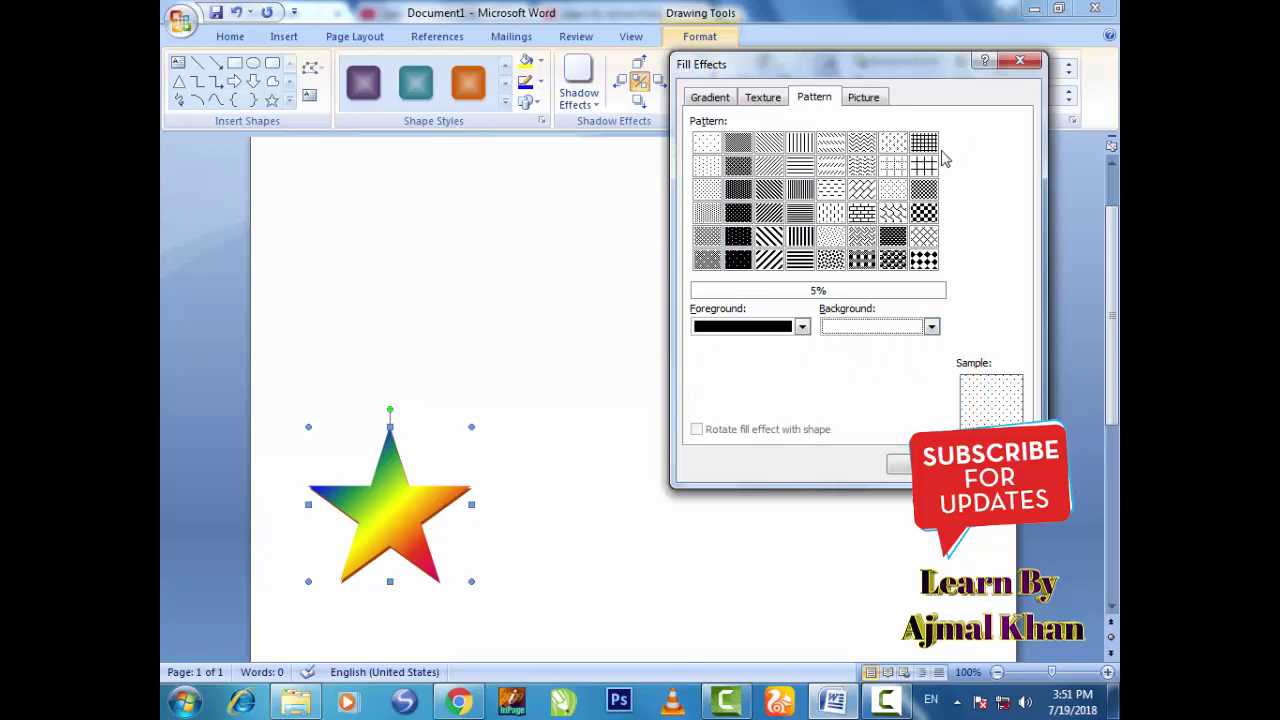
Preview patterns such as Solid diamond, Plaid and Weave, settling on Horizontal brick.
click(924, 259)
click(924, 213)
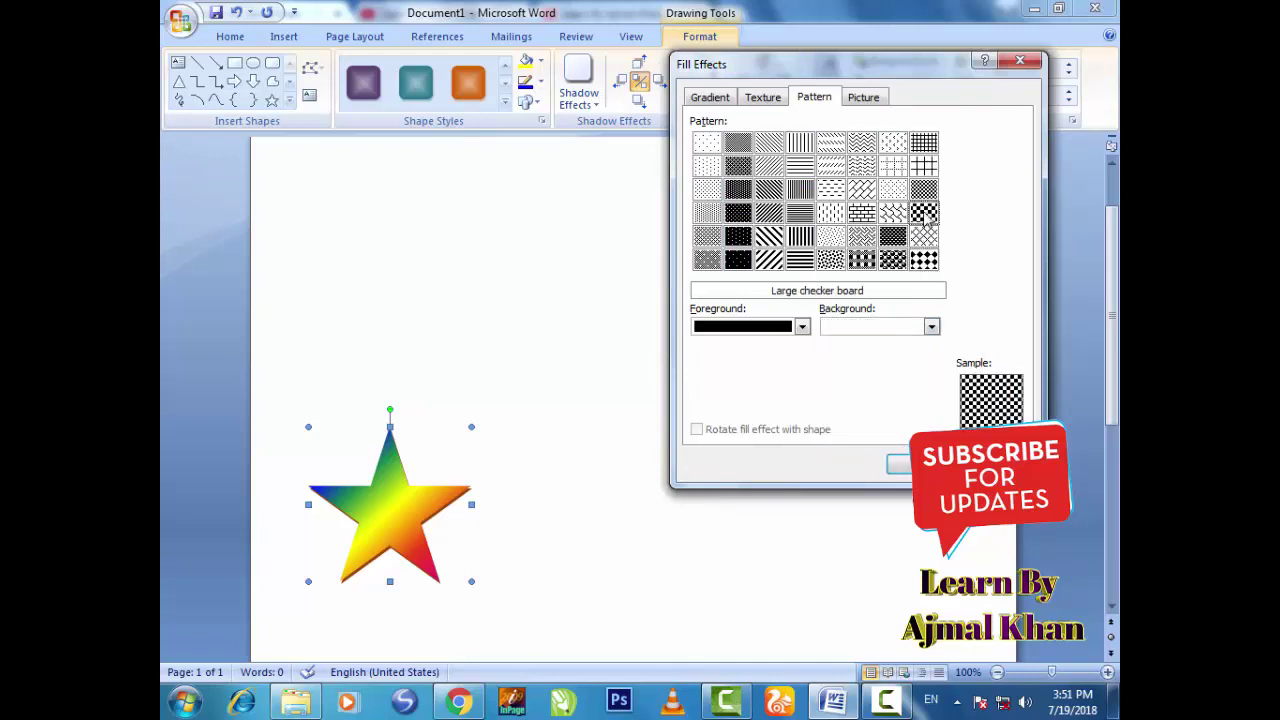
click(862, 259)
click(862, 236)
click(862, 212)
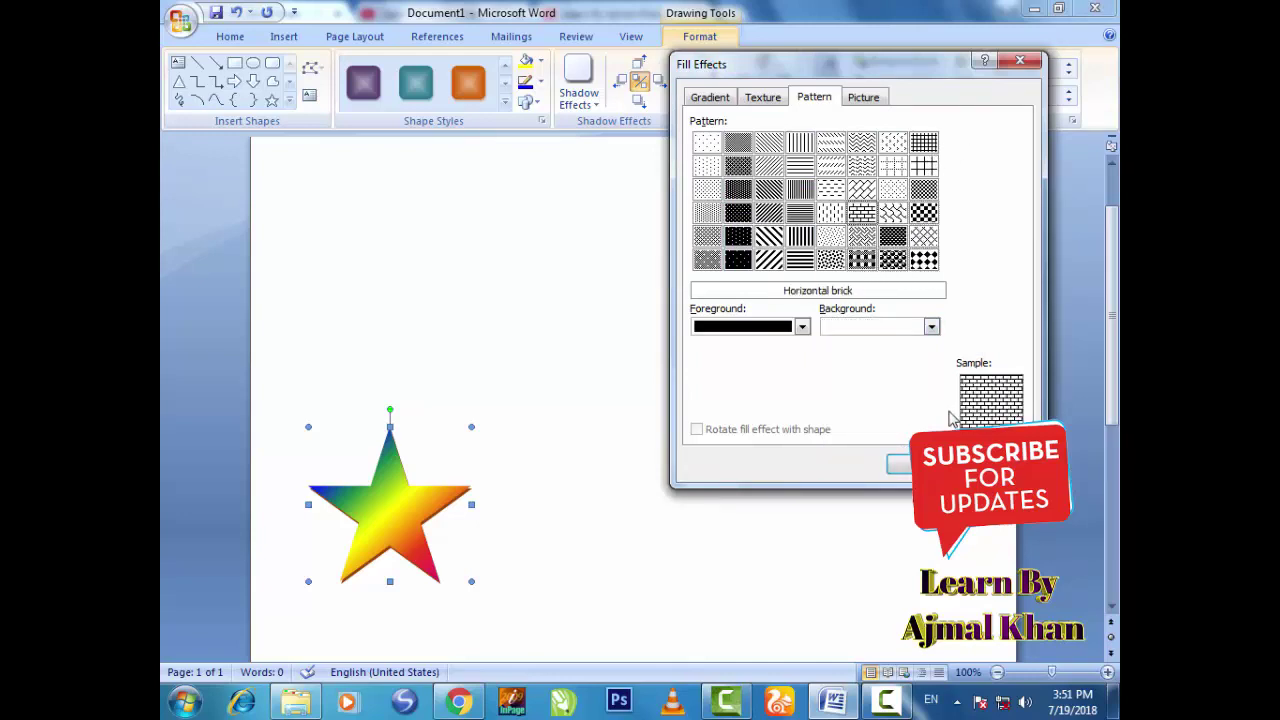
click(830, 260)
click(800, 262)
click(748, 262)
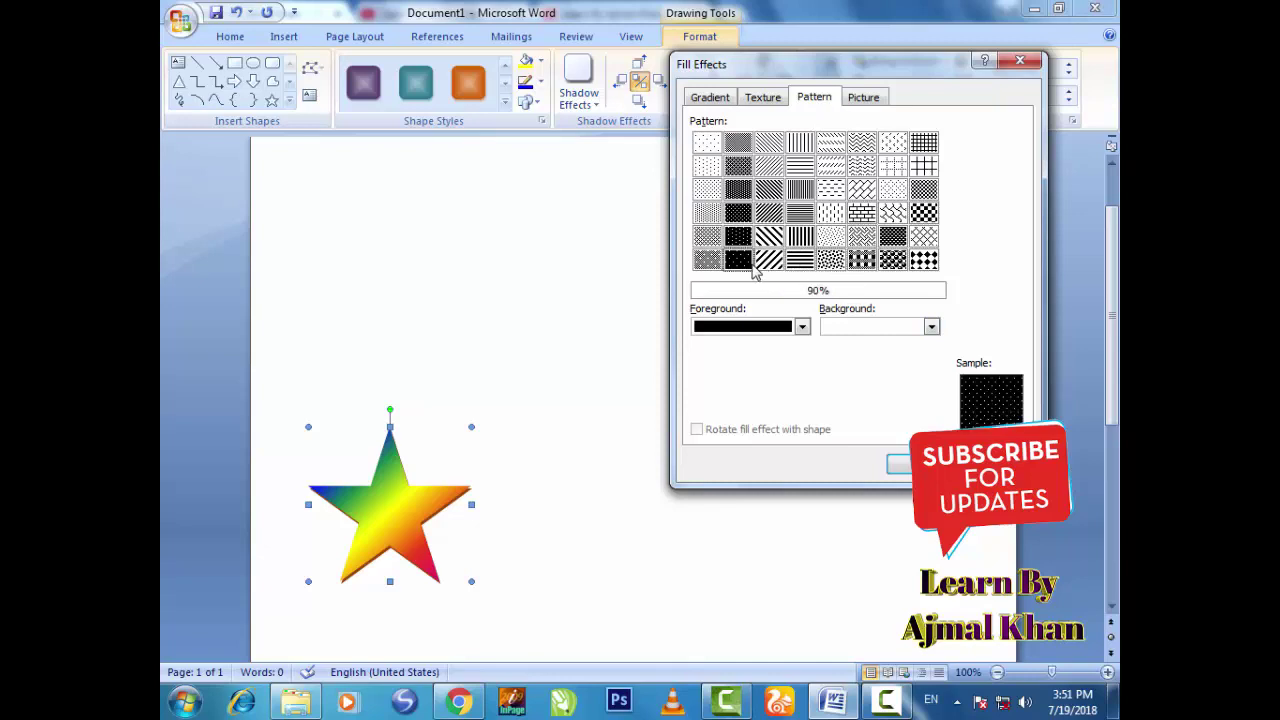
click(861, 237)
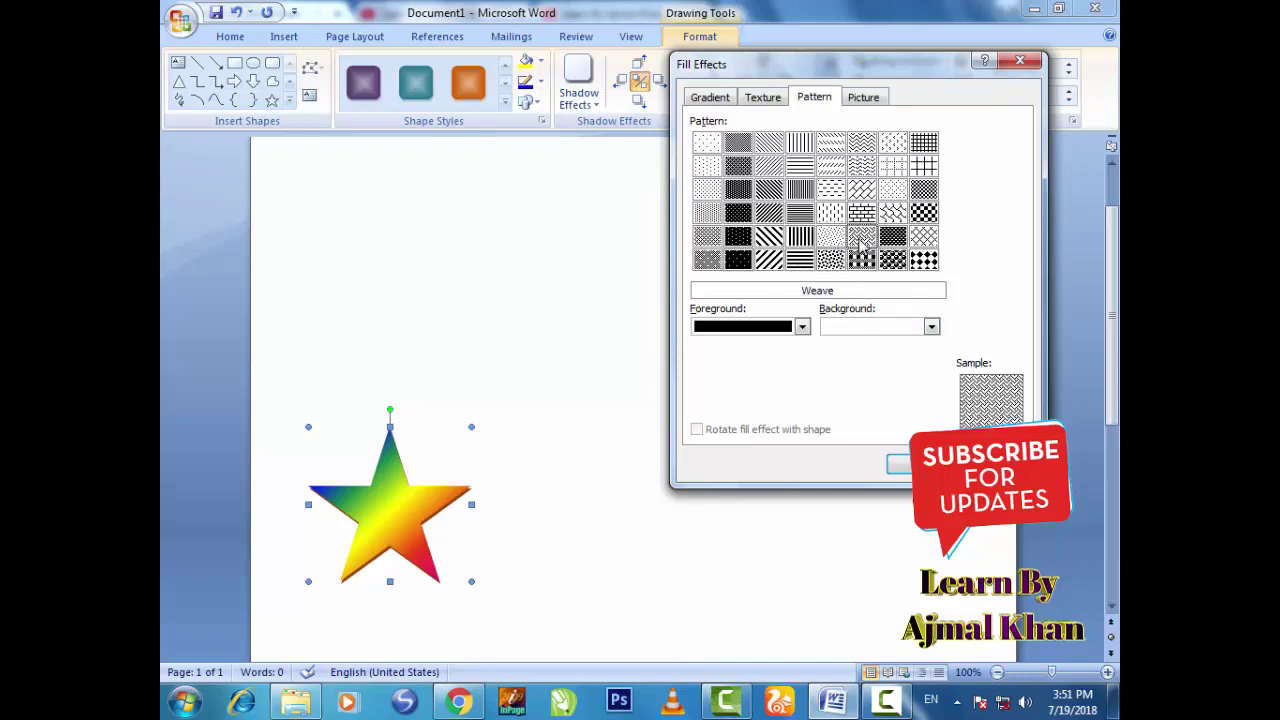
click(866, 259)
click(830, 237)
click(830, 213)
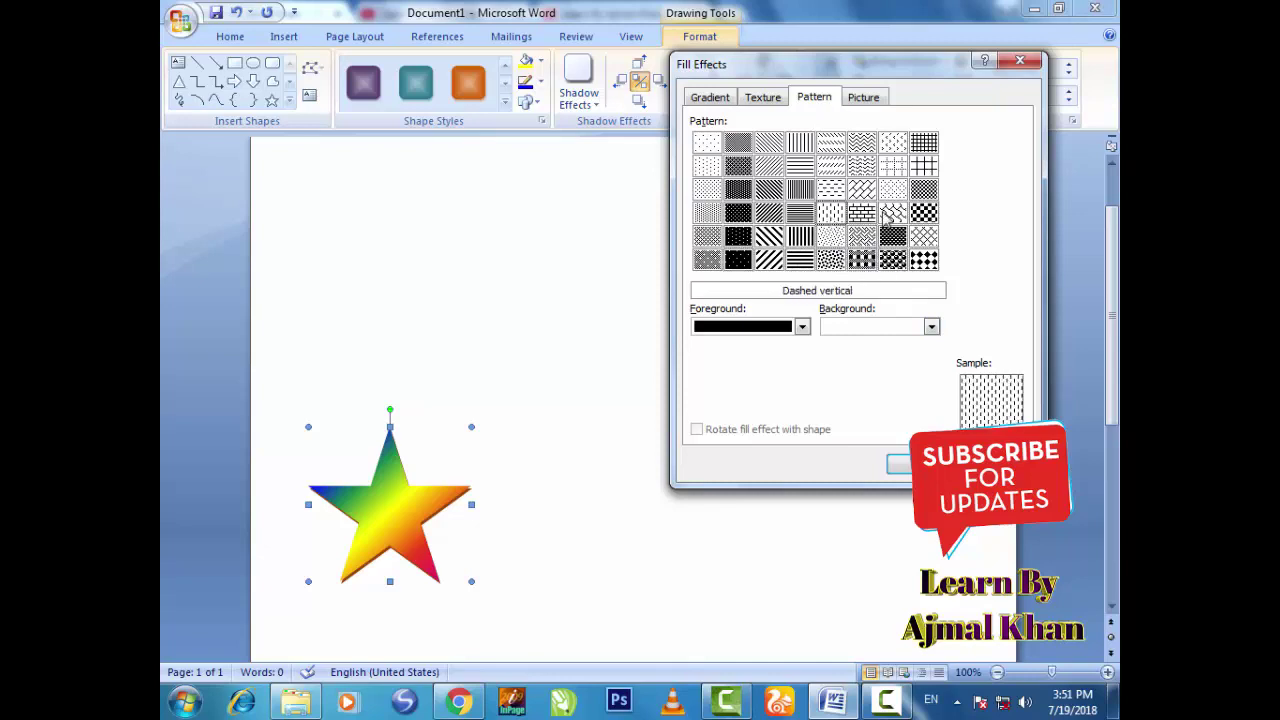
click(861, 213)
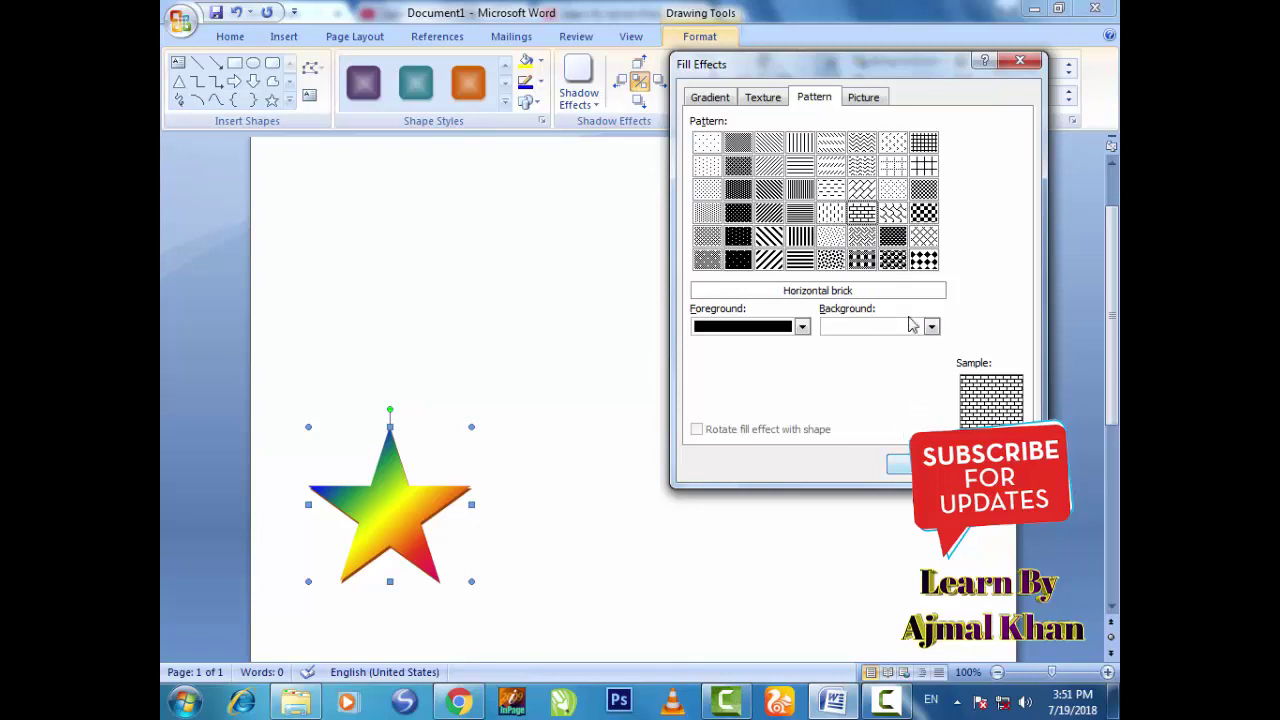
Check the foreground and background colour lists, leaving black and white unchanged.
click(802, 328)
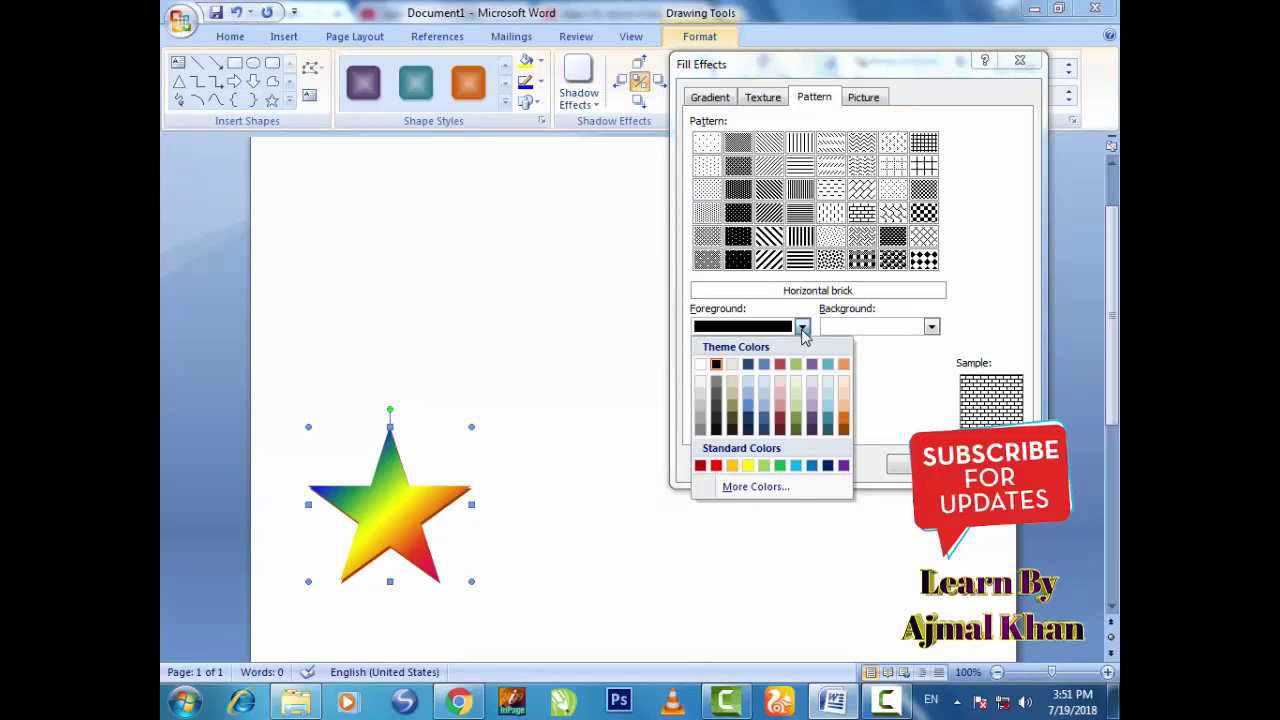
click(938, 350)
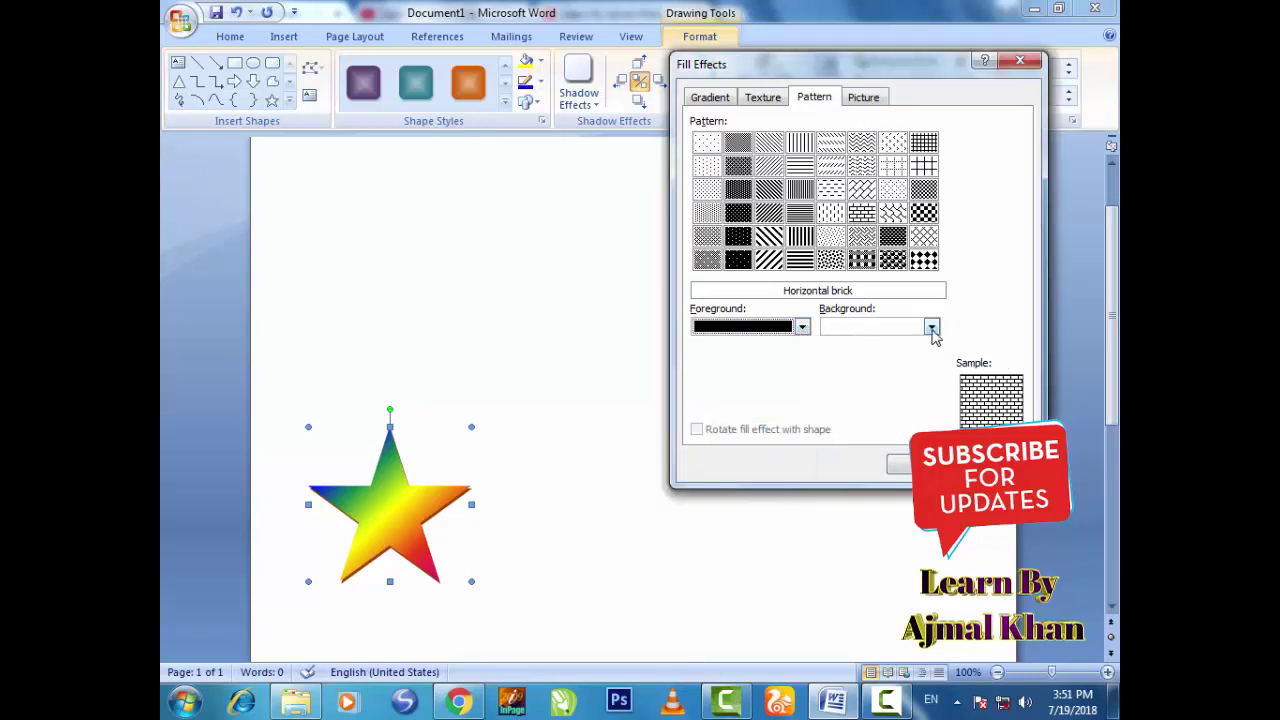
click(931, 328)
click(931, 328)
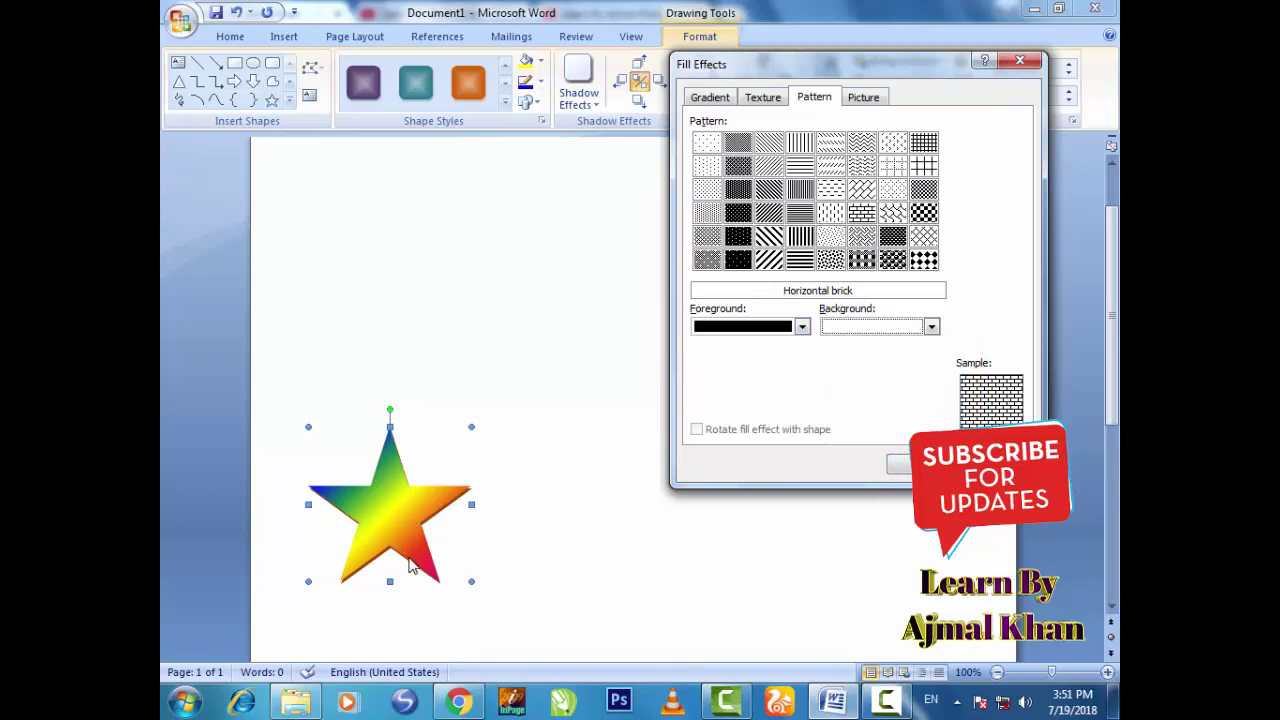
Apply the brick pattern, then replace it with the watermelon sample picture as the star's fill.
click(900, 465)
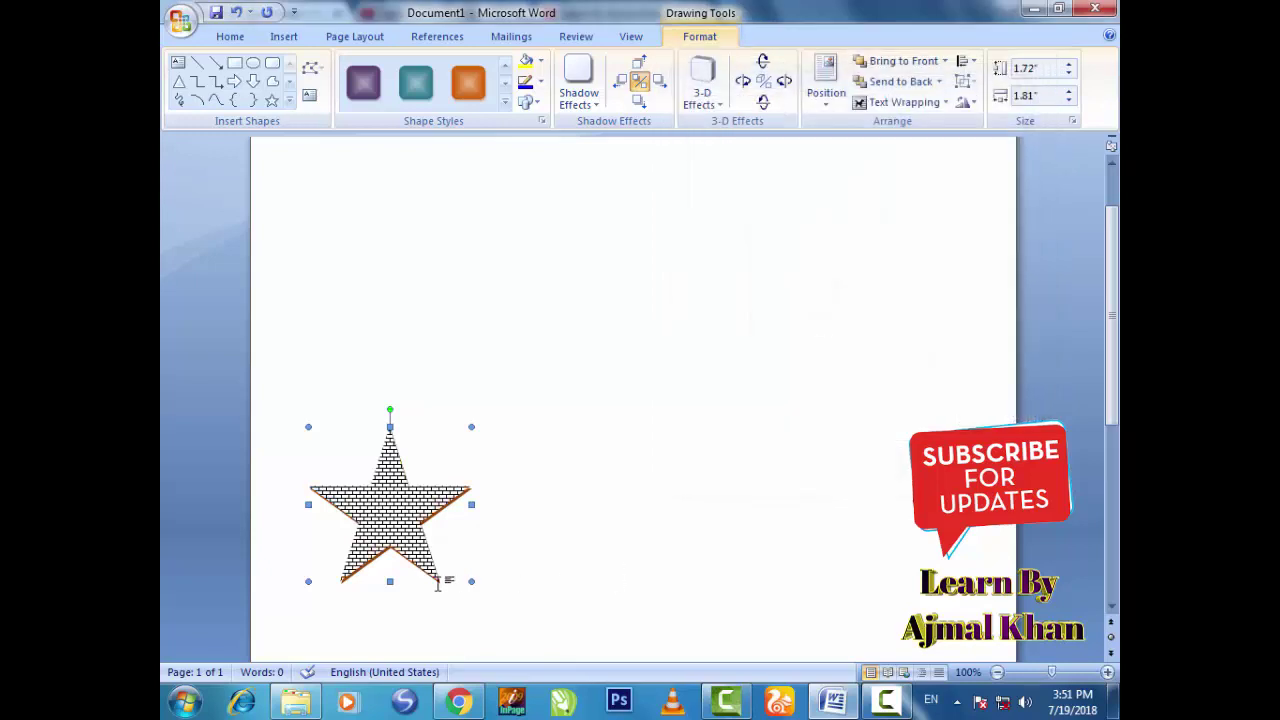
click(540, 61)
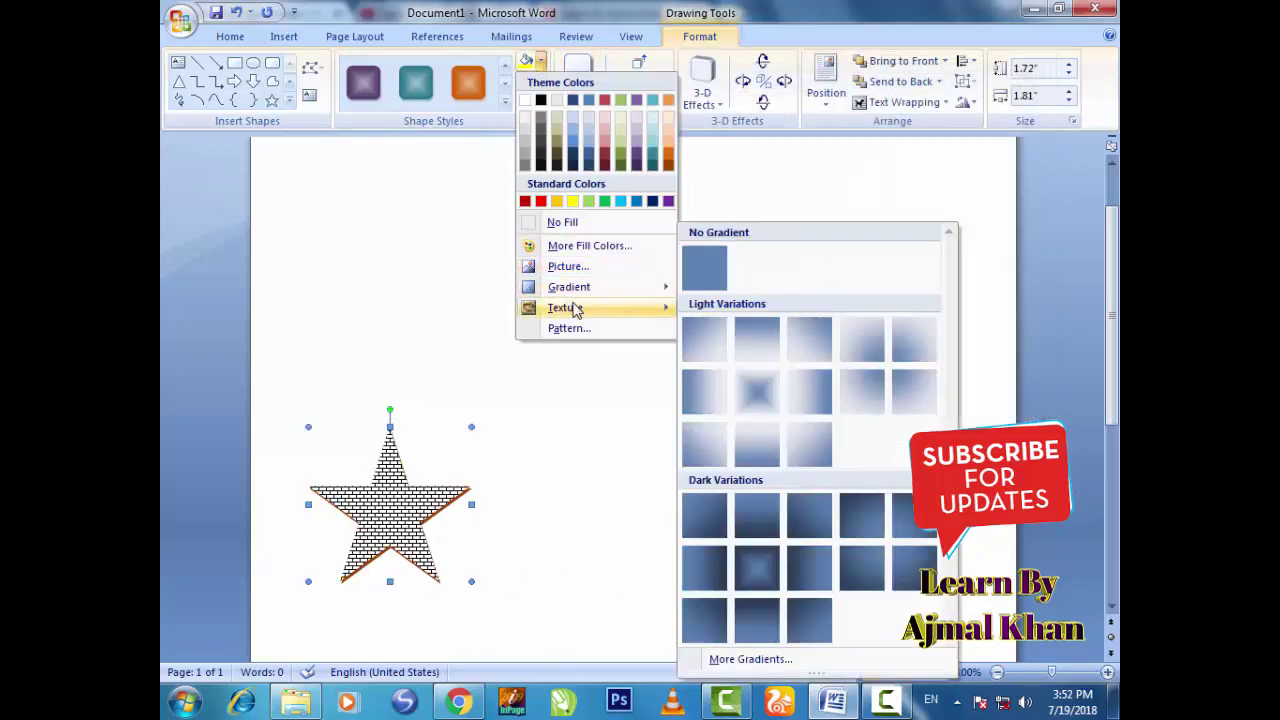
mouse_move(620, 290)
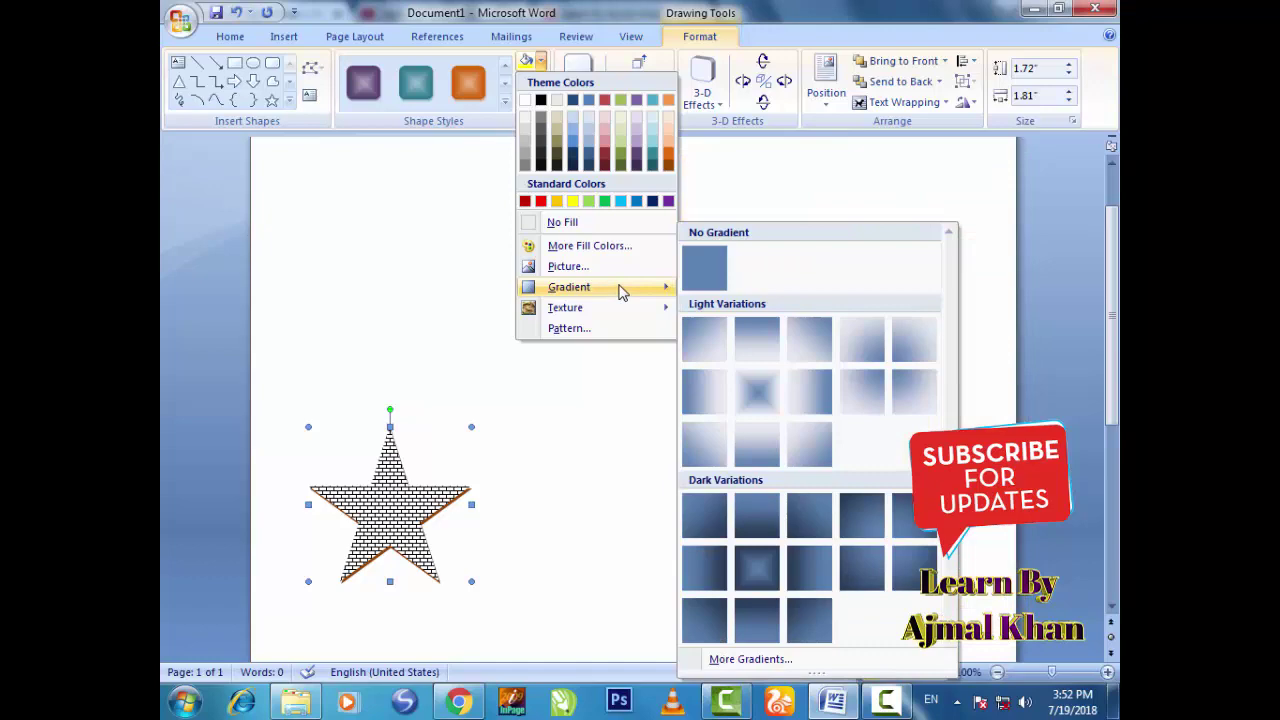
click(755, 659)
click(862, 98)
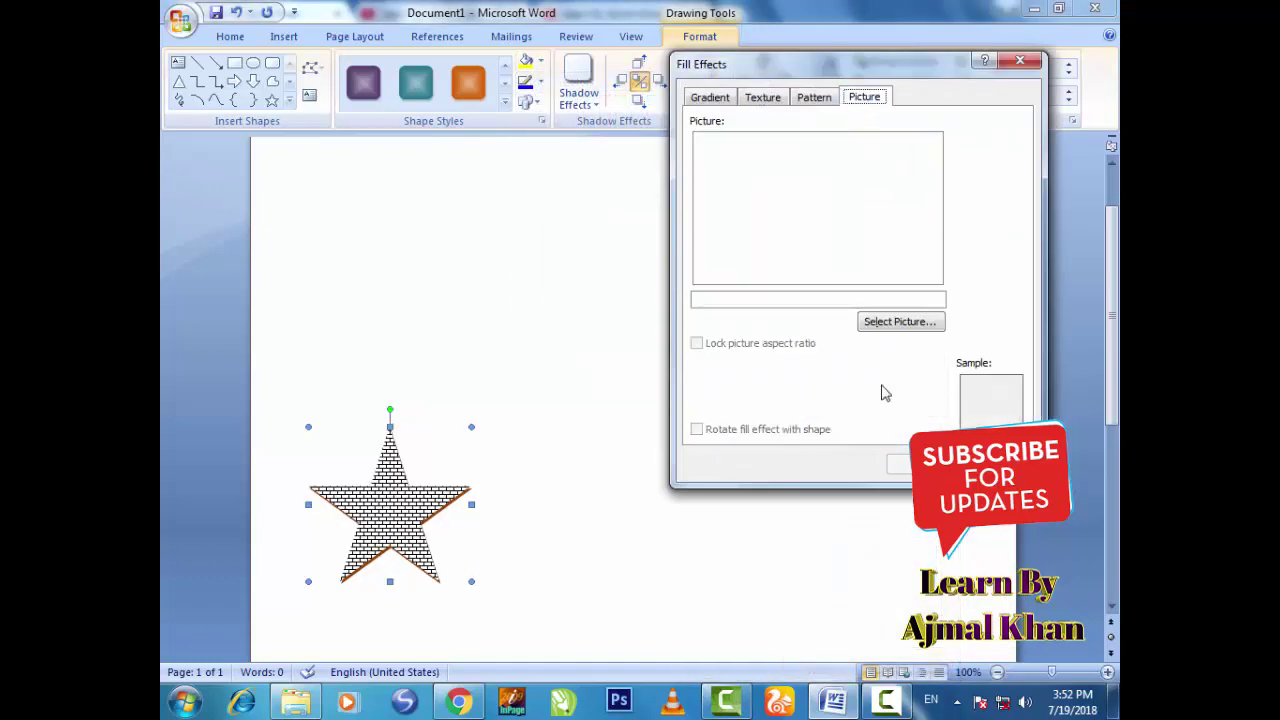
click(884, 328)
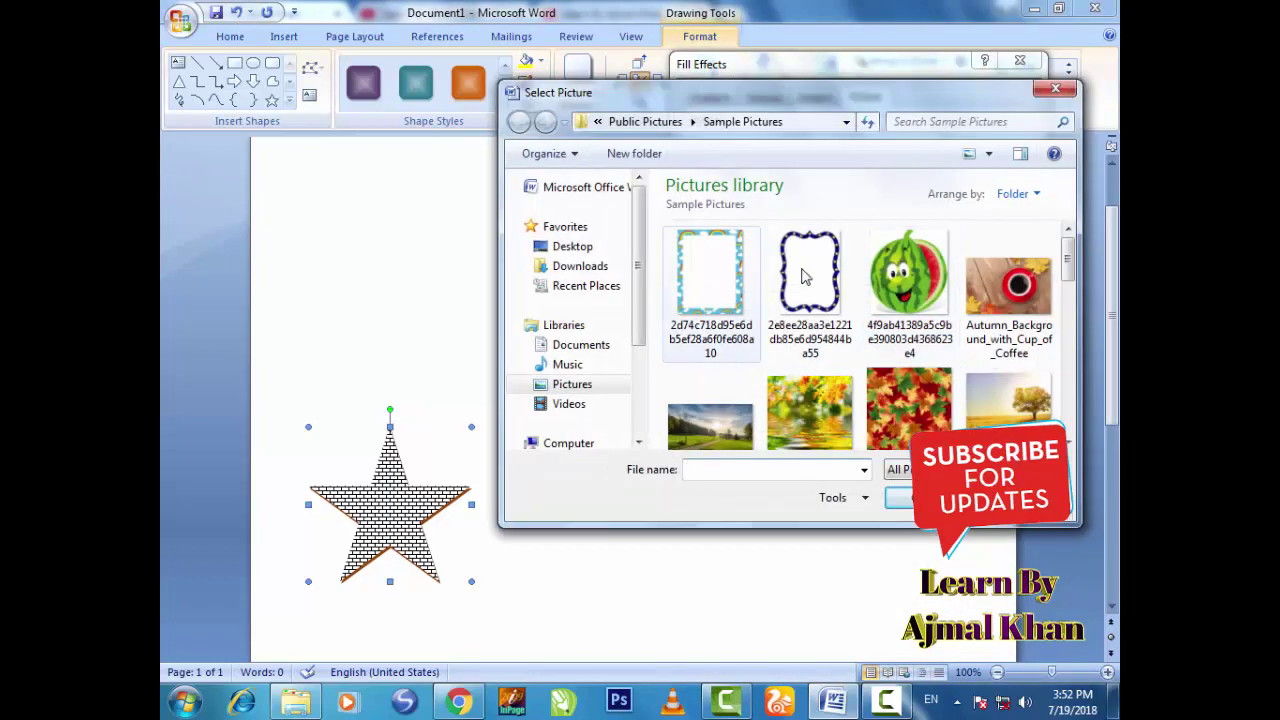
click(912, 300)
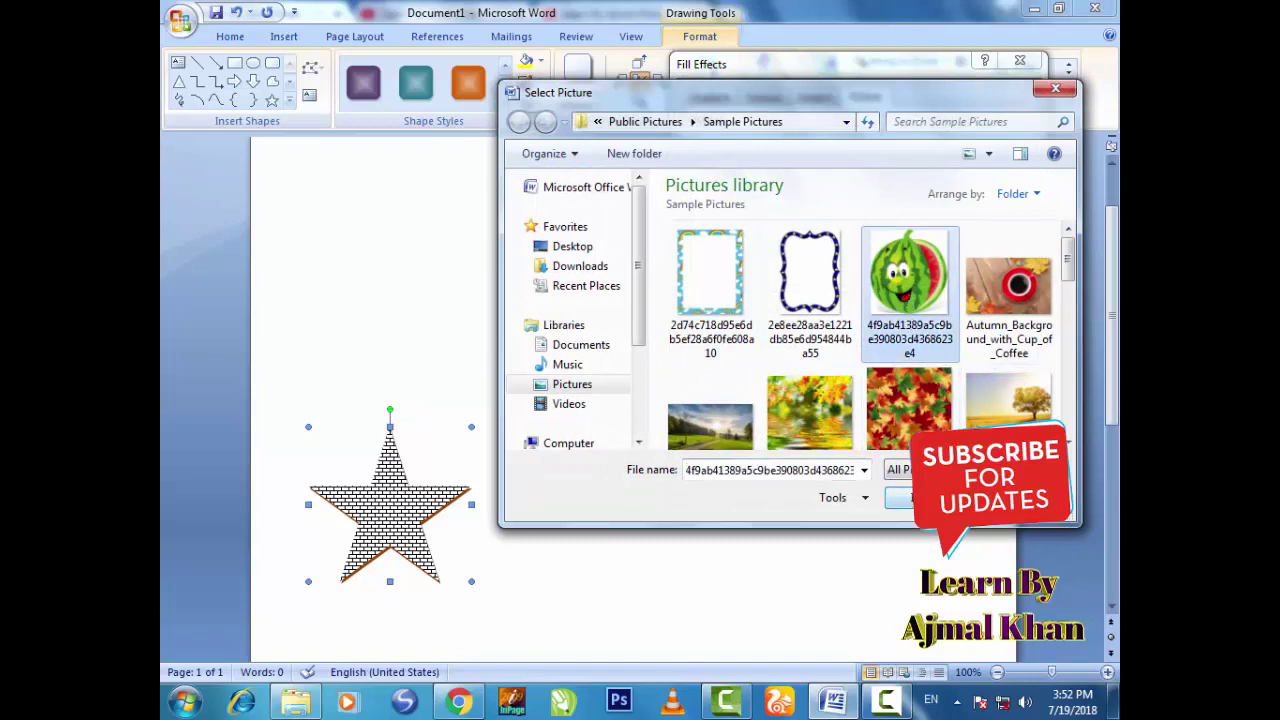
key(Return)
click(903, 466)
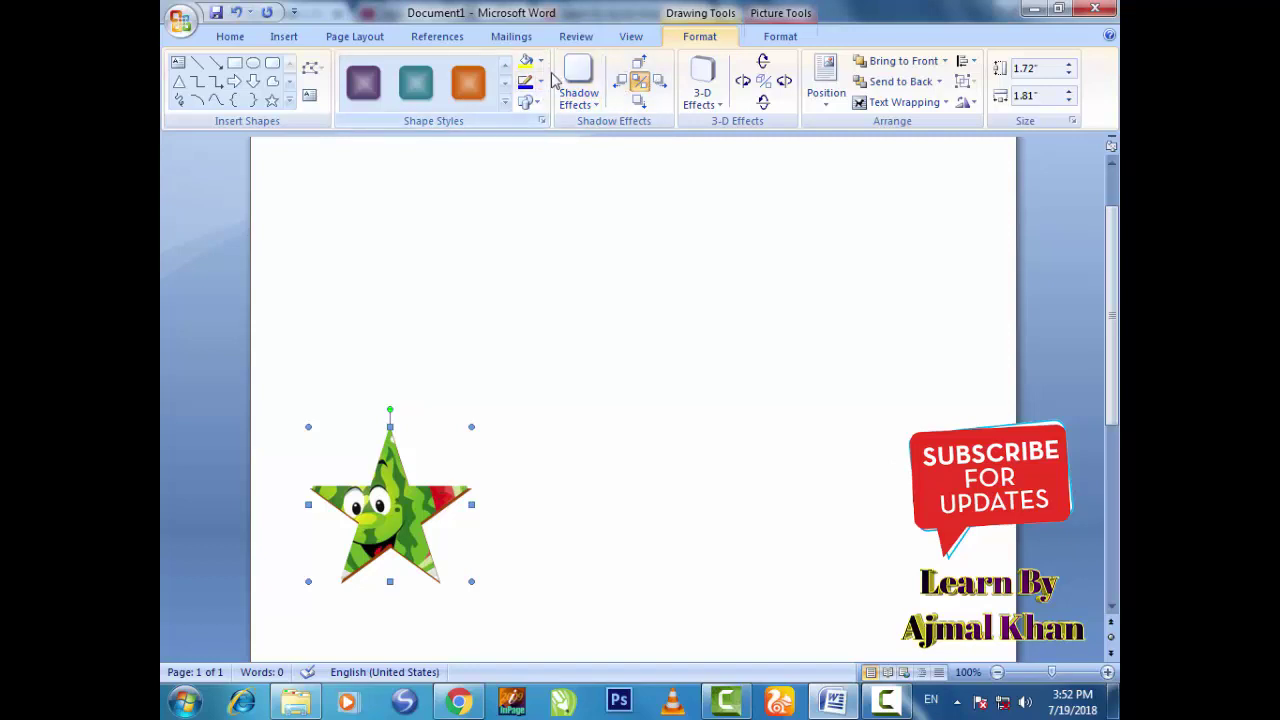
Swap the watermelon picture fill for solid yellow using the Shape Fill bucket.
click(541, 62)
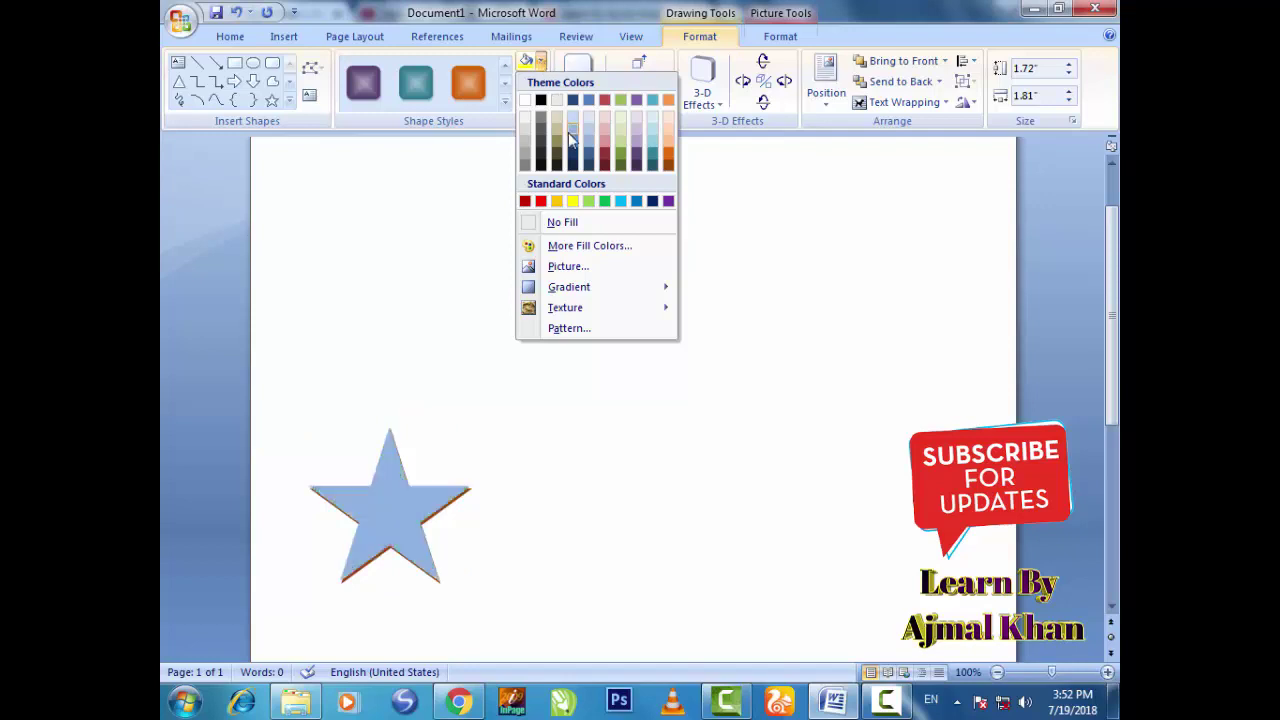
mouse_move(558, 296)
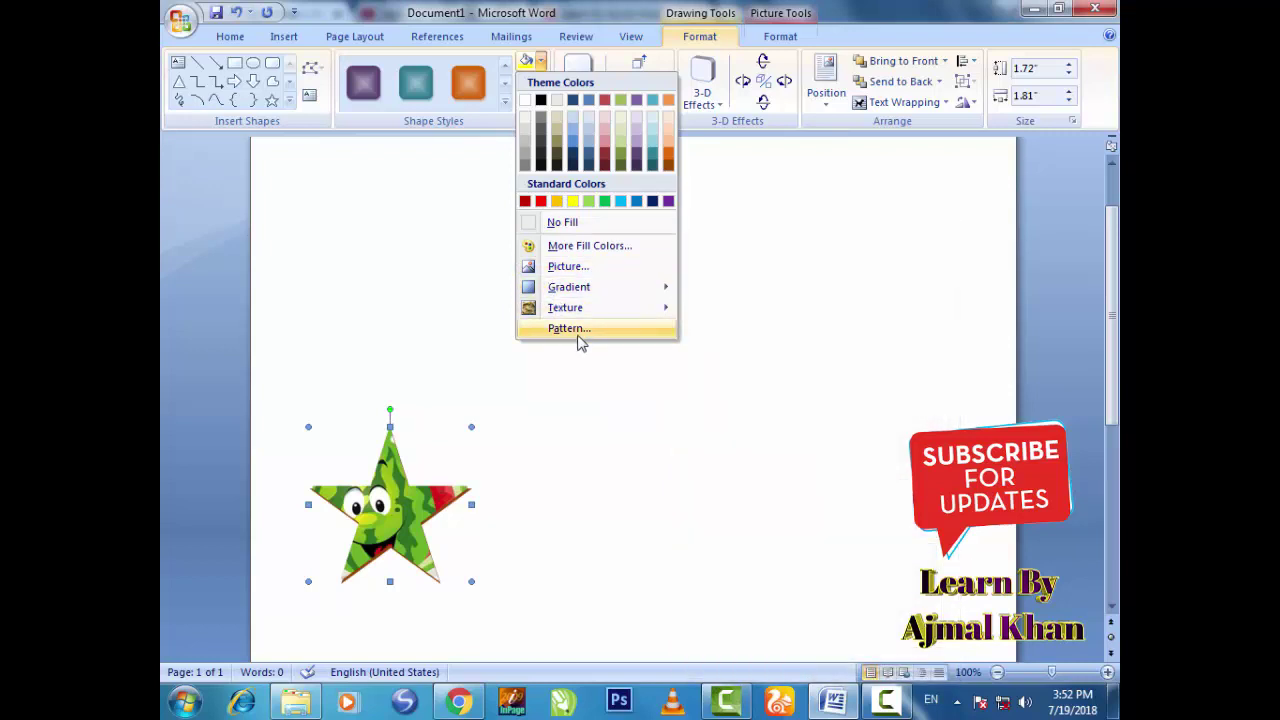
click(540, 61)
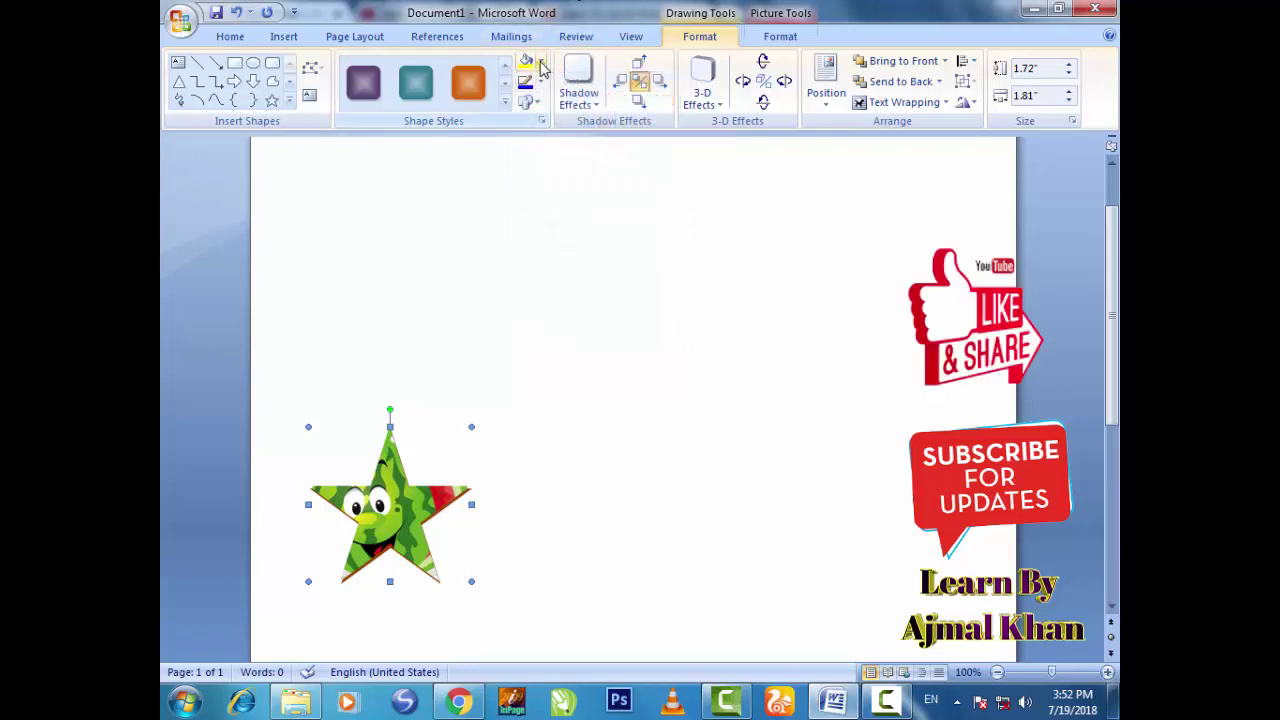
click(524, 60)
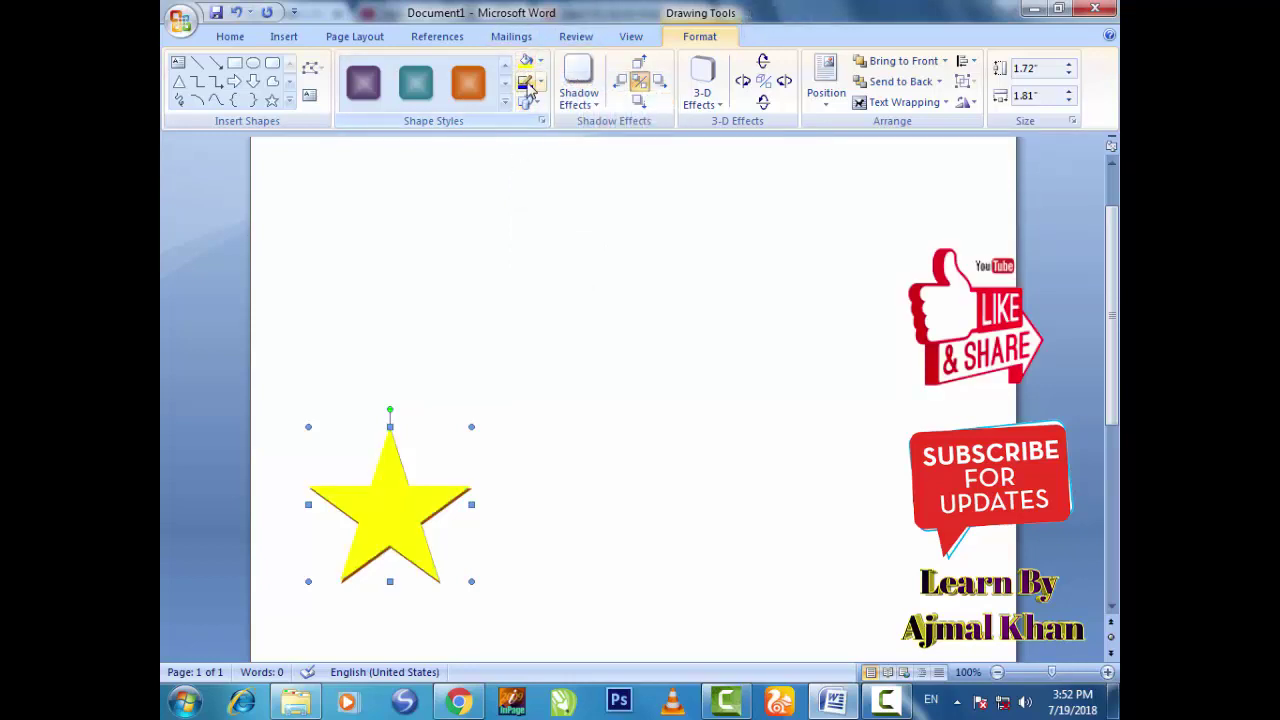
Move the star slightly to the right on the page.
click(540, 83)
click(541, 88)
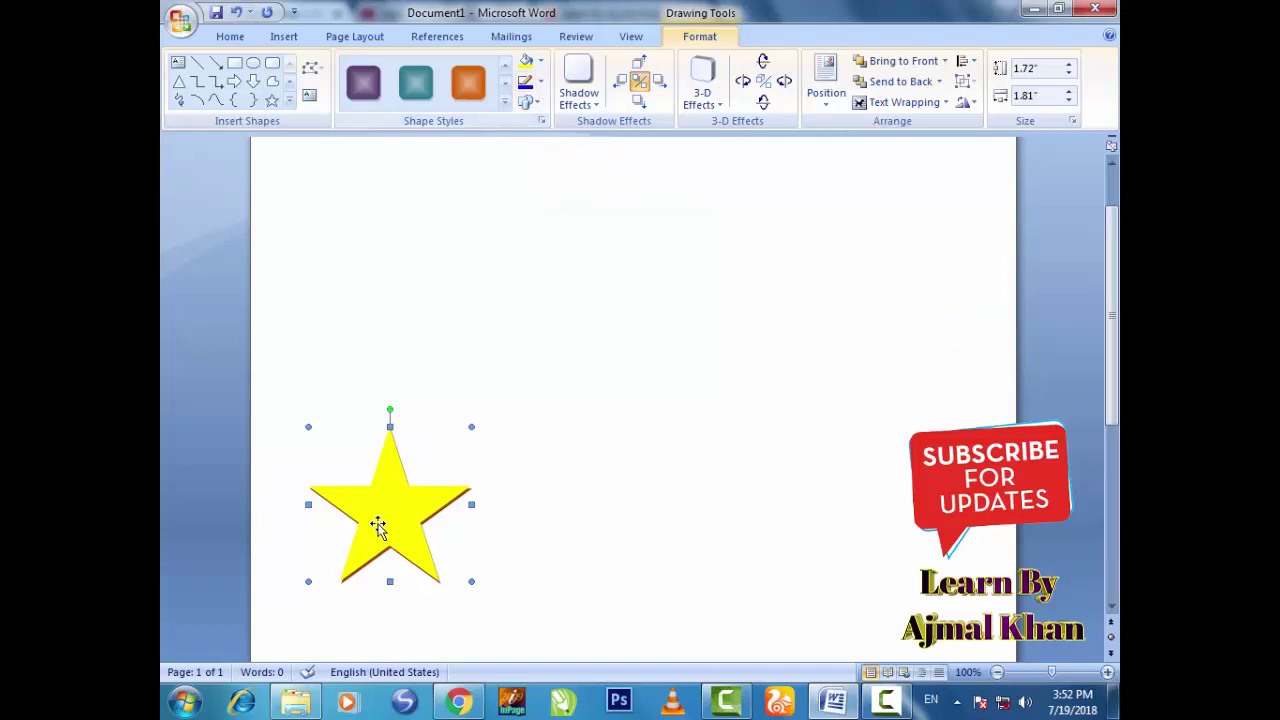
drag(380, 523, 444, 517)
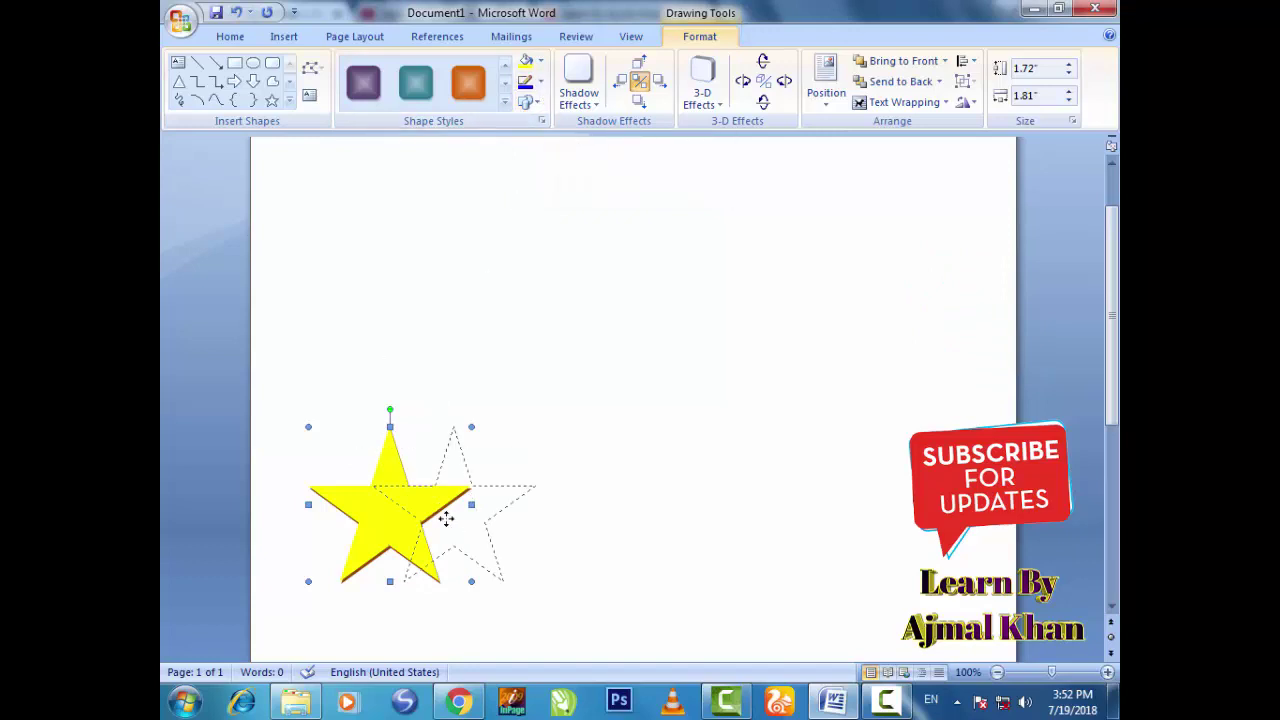
Give the star a dark red outline and reselect it.
click(539, 82)
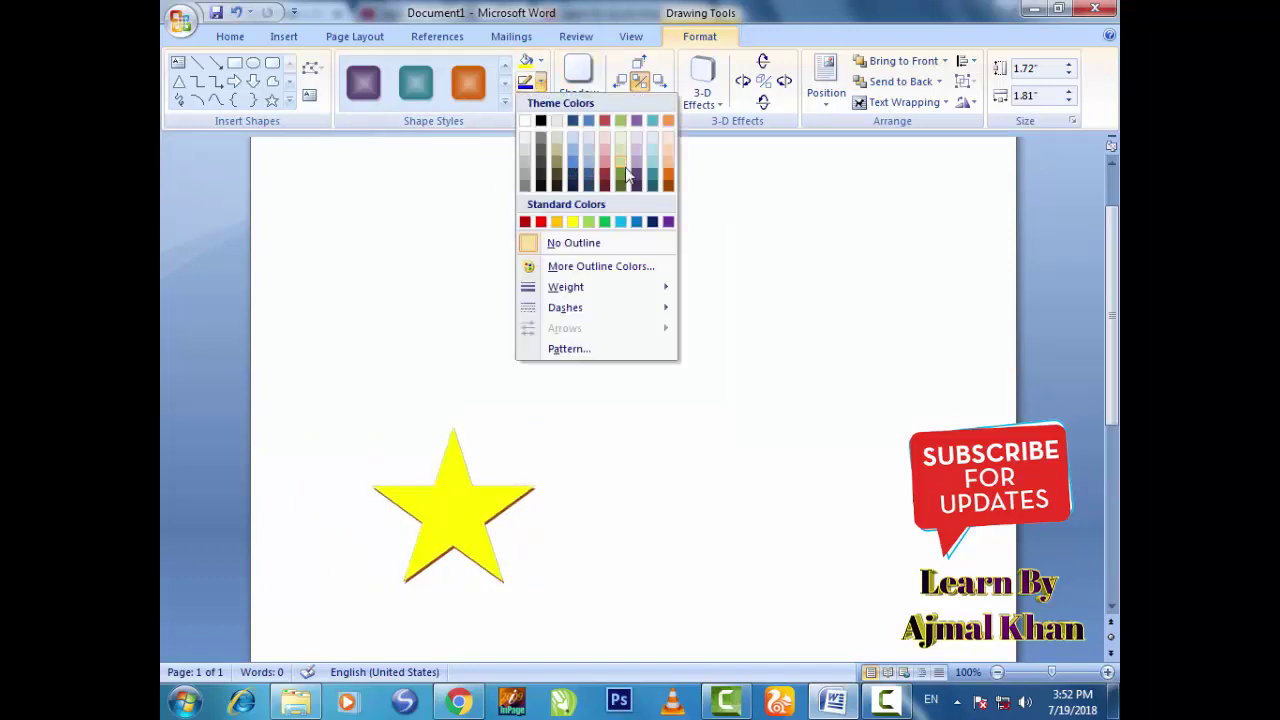
click(525, 221)
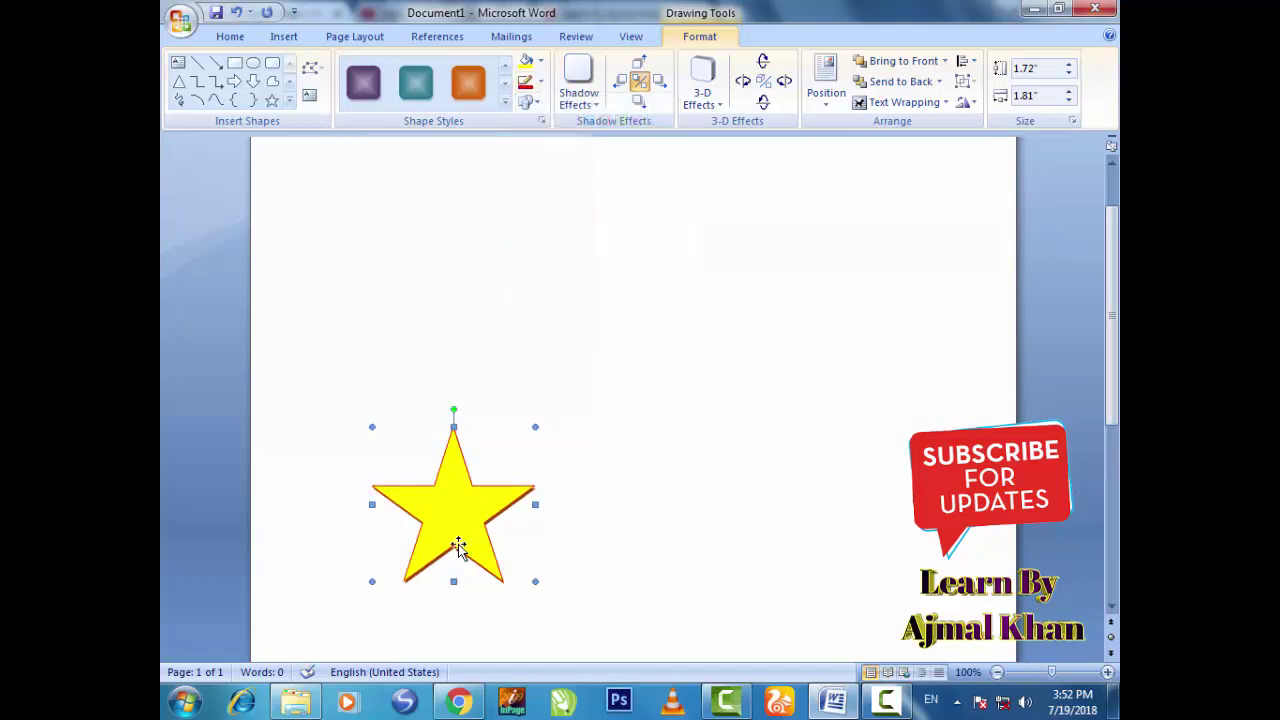
click(556, 575)
click(450, 541)
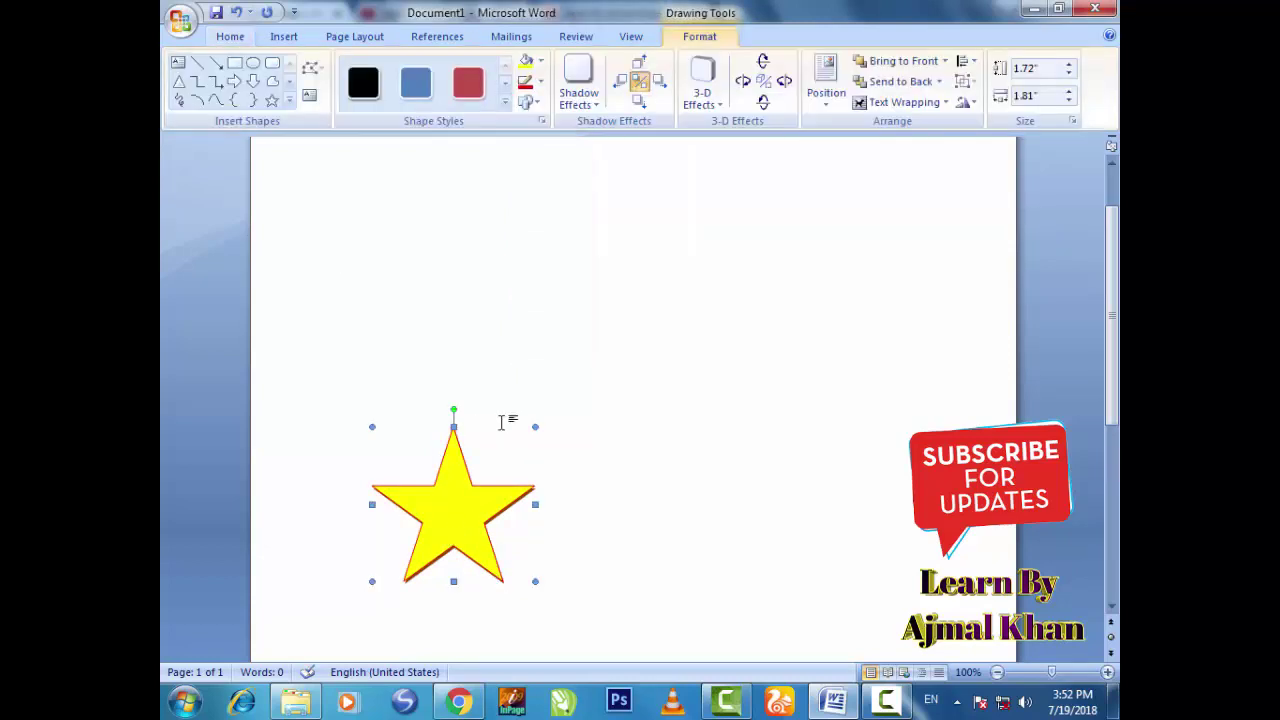
Make the star's outline 3 pt thick.
click(541, 61)
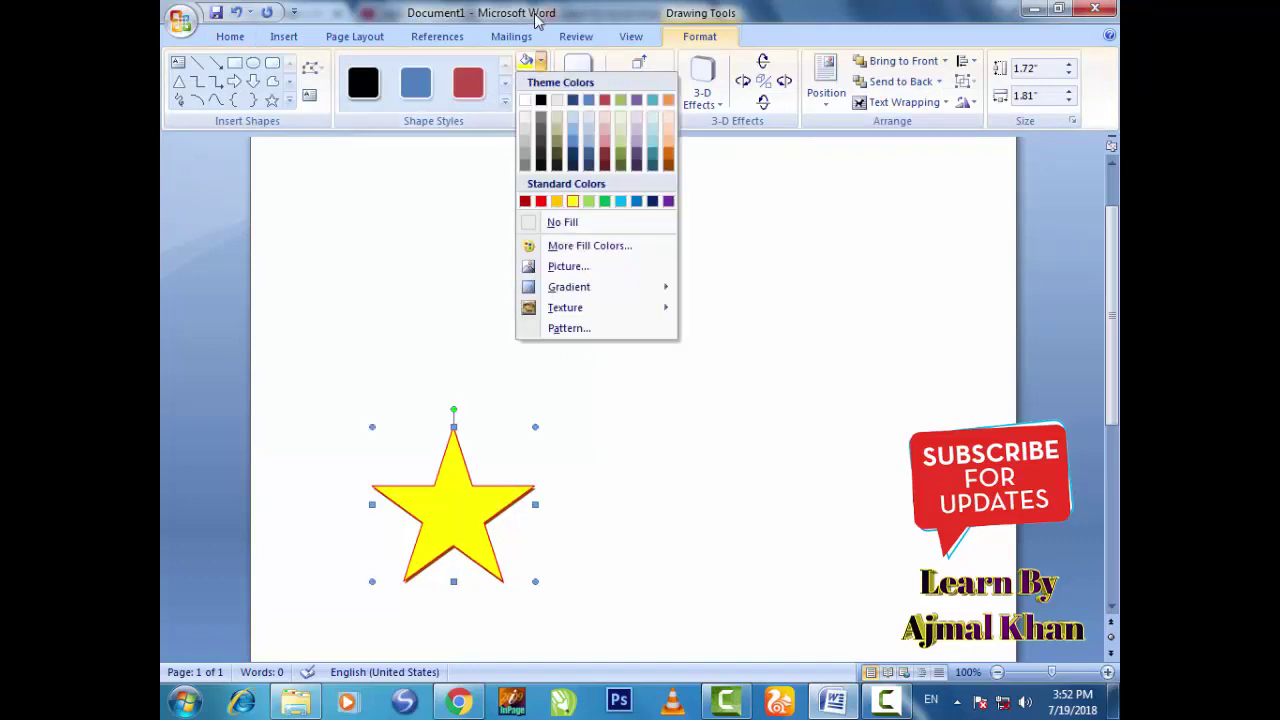
click(542, 84)
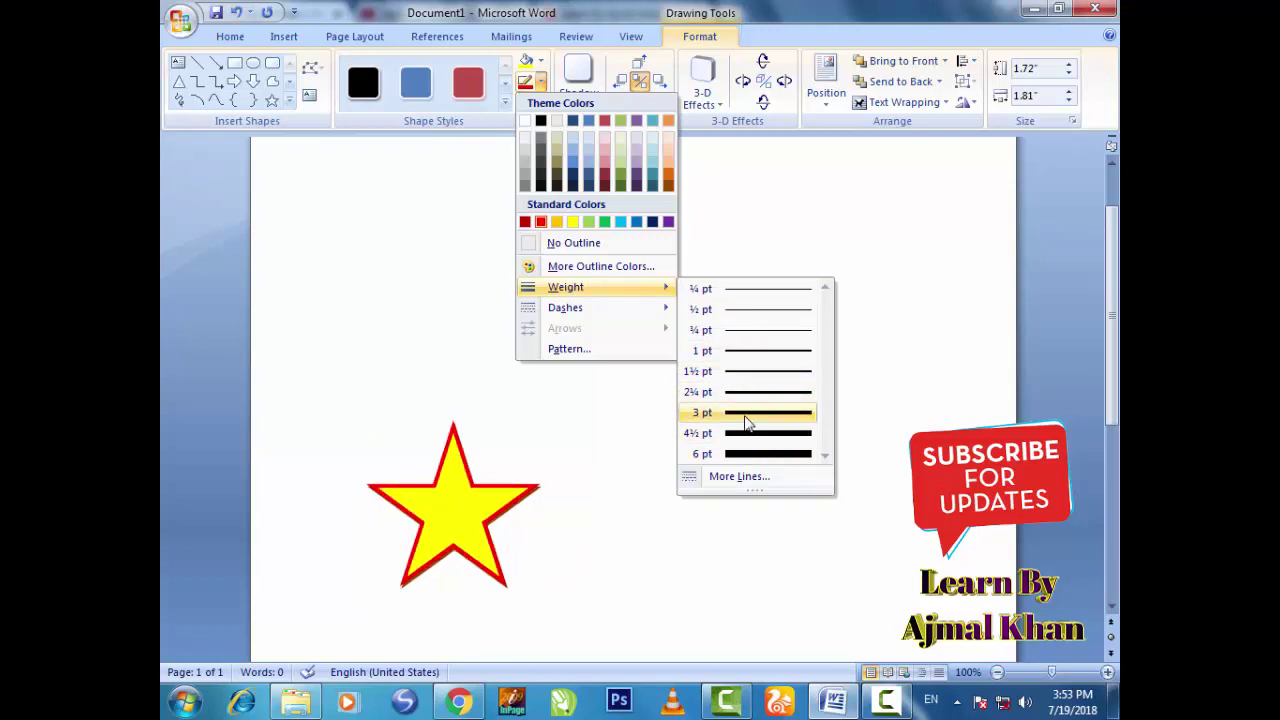
click(746, 420)
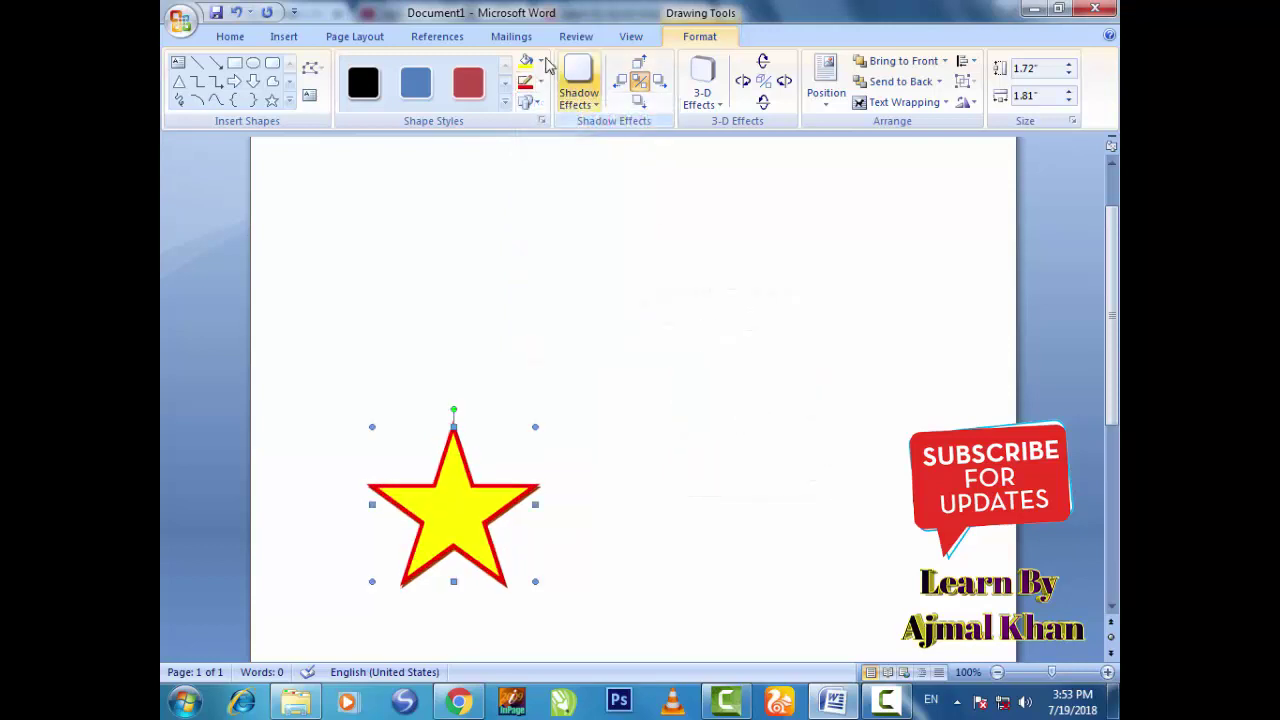
Try No Outline, then set the star's outline colour to Red.
click(540, 86)
mouse_move(640, 312)
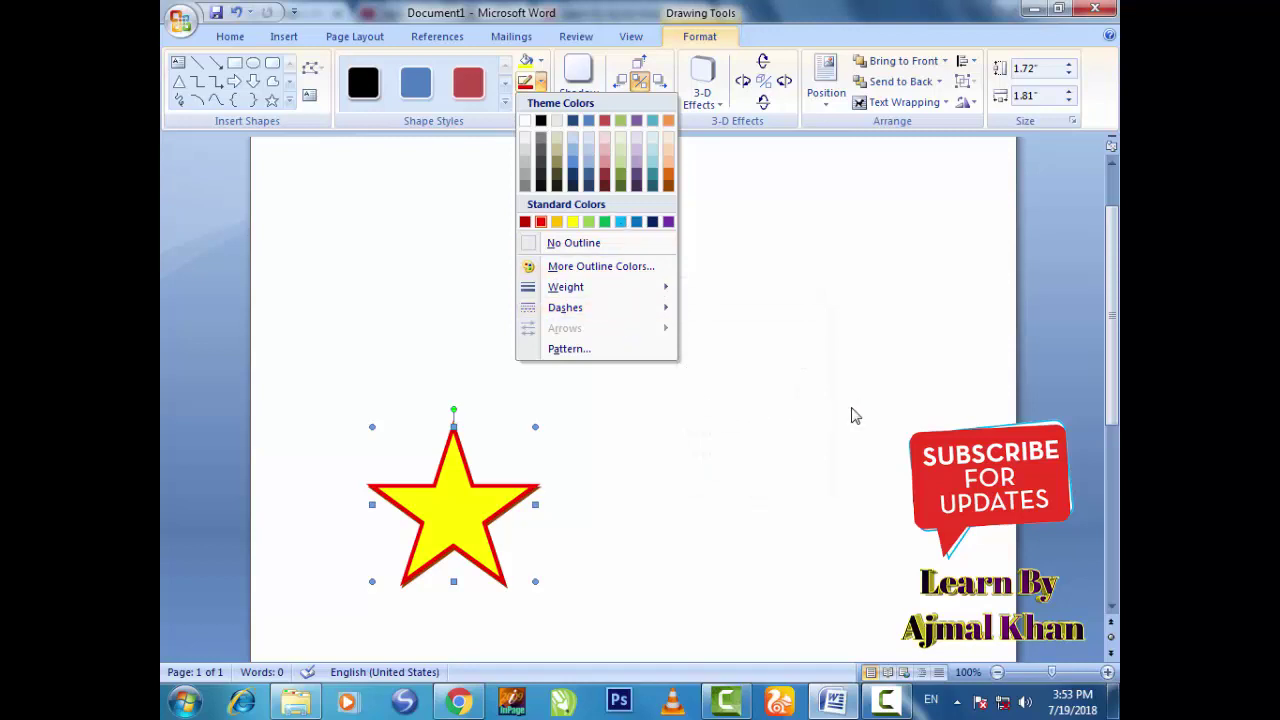
click(548, 250)
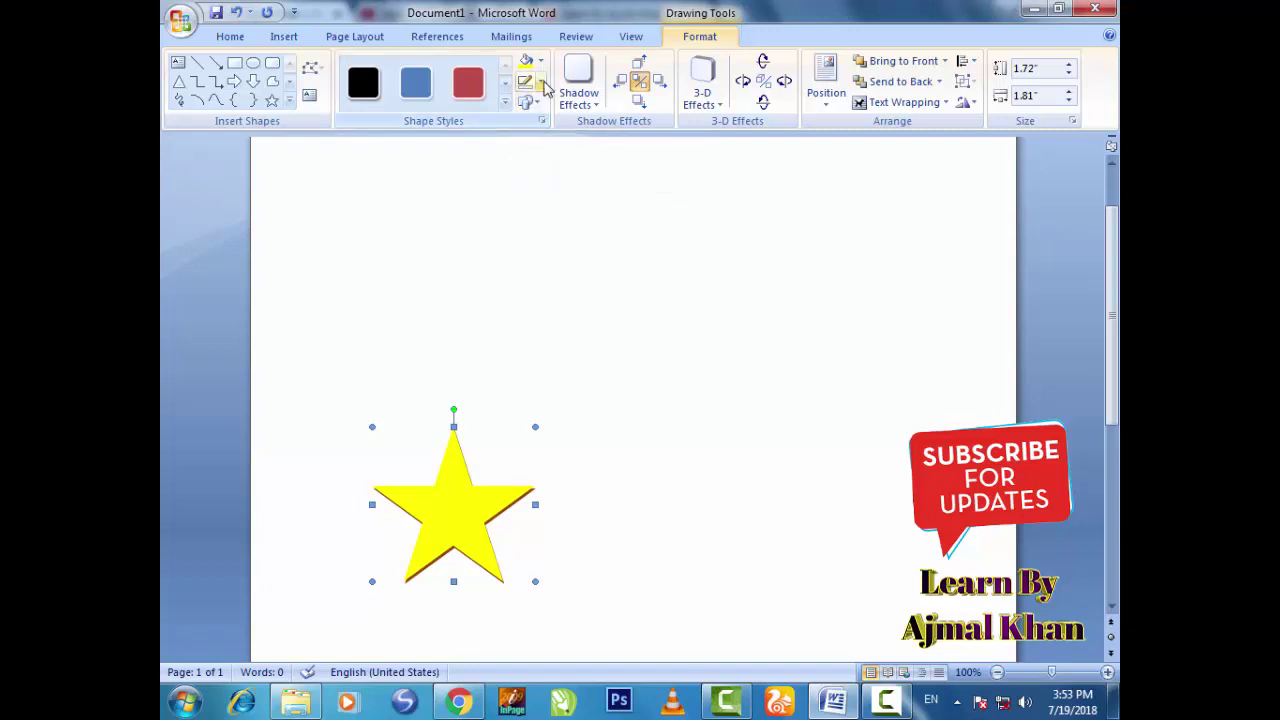
click(538, 81)
click(540, 221)
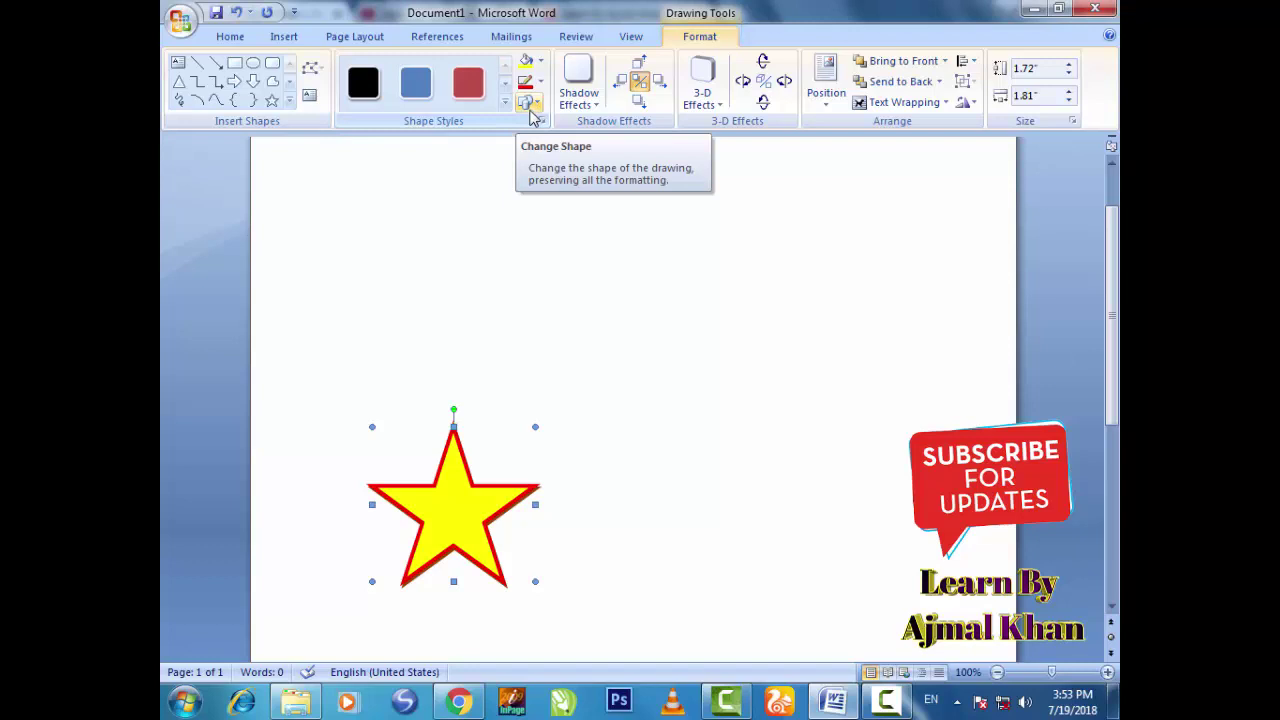
click(531, 107)
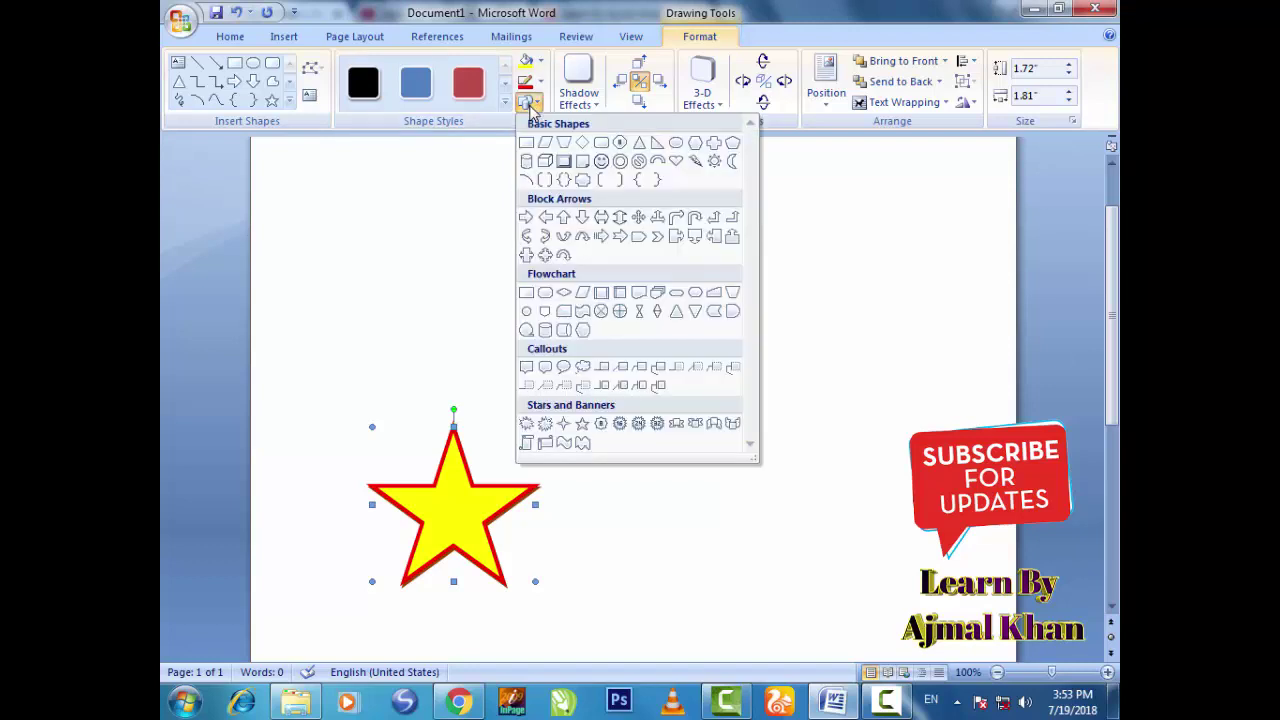
click(666, 161)
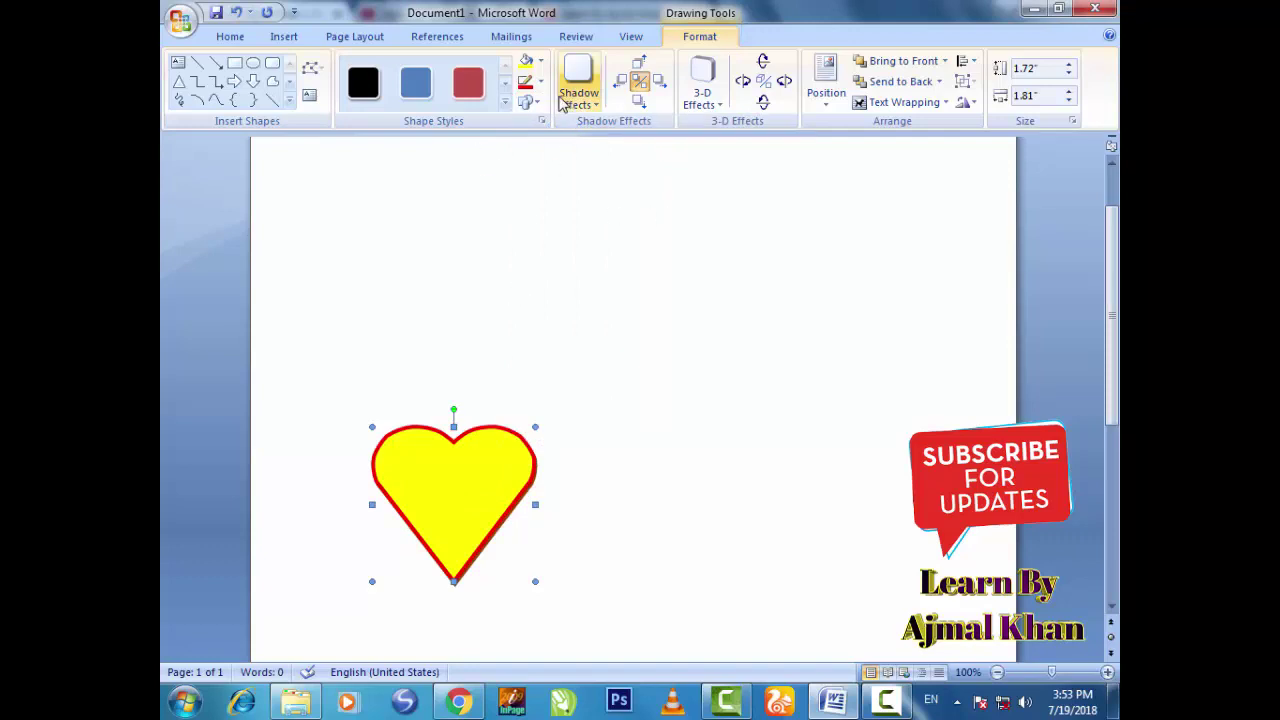
click(527, 103)
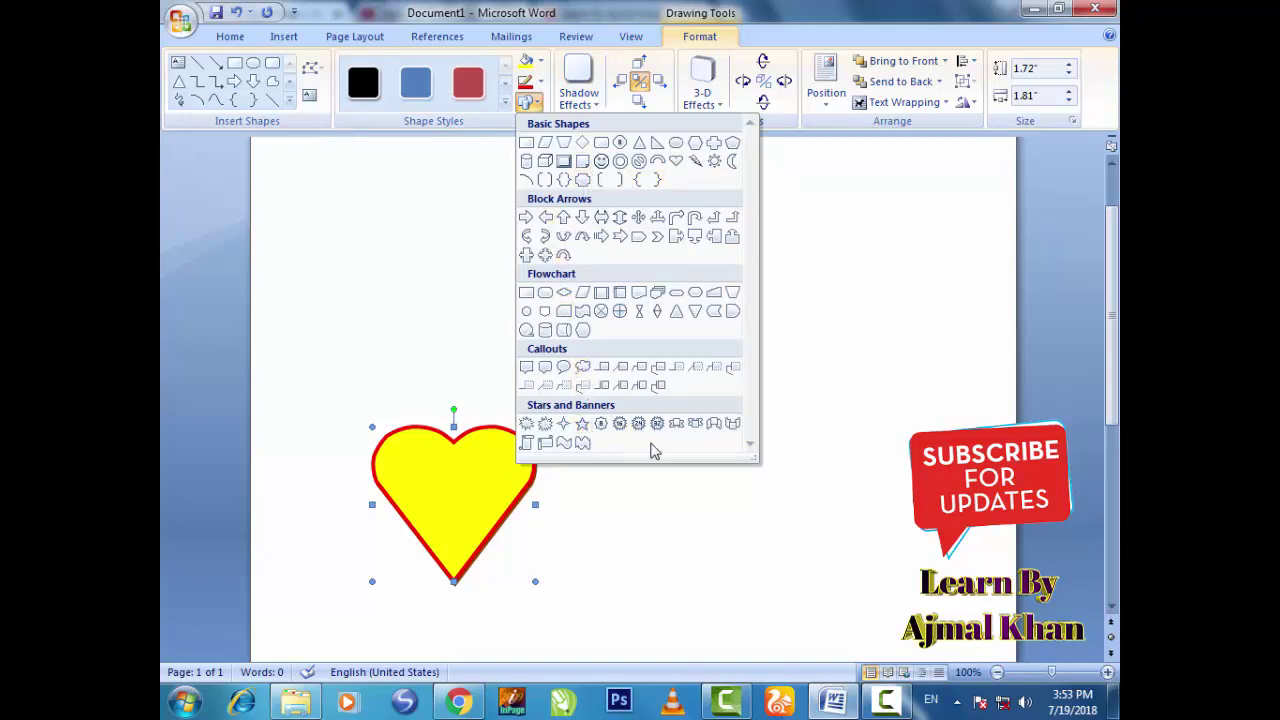
click(582, 424)
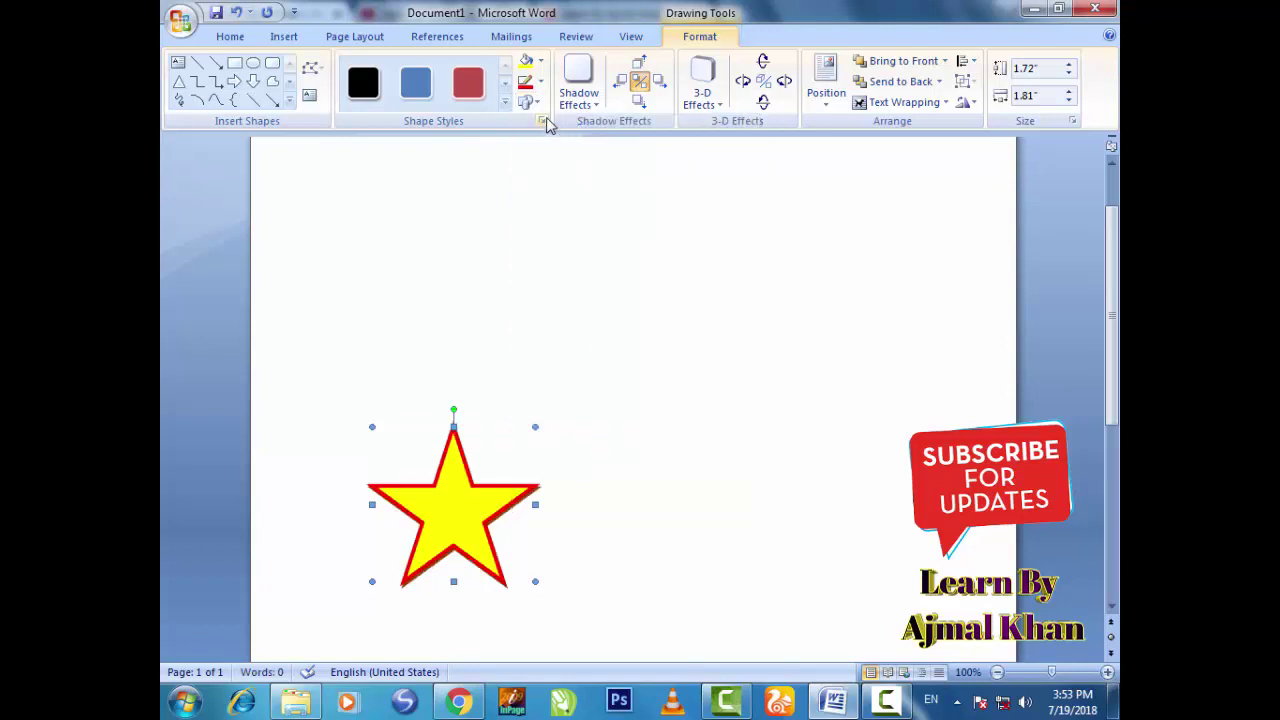
Add a shadow to the star and make its colour light green.
click(599, 106)
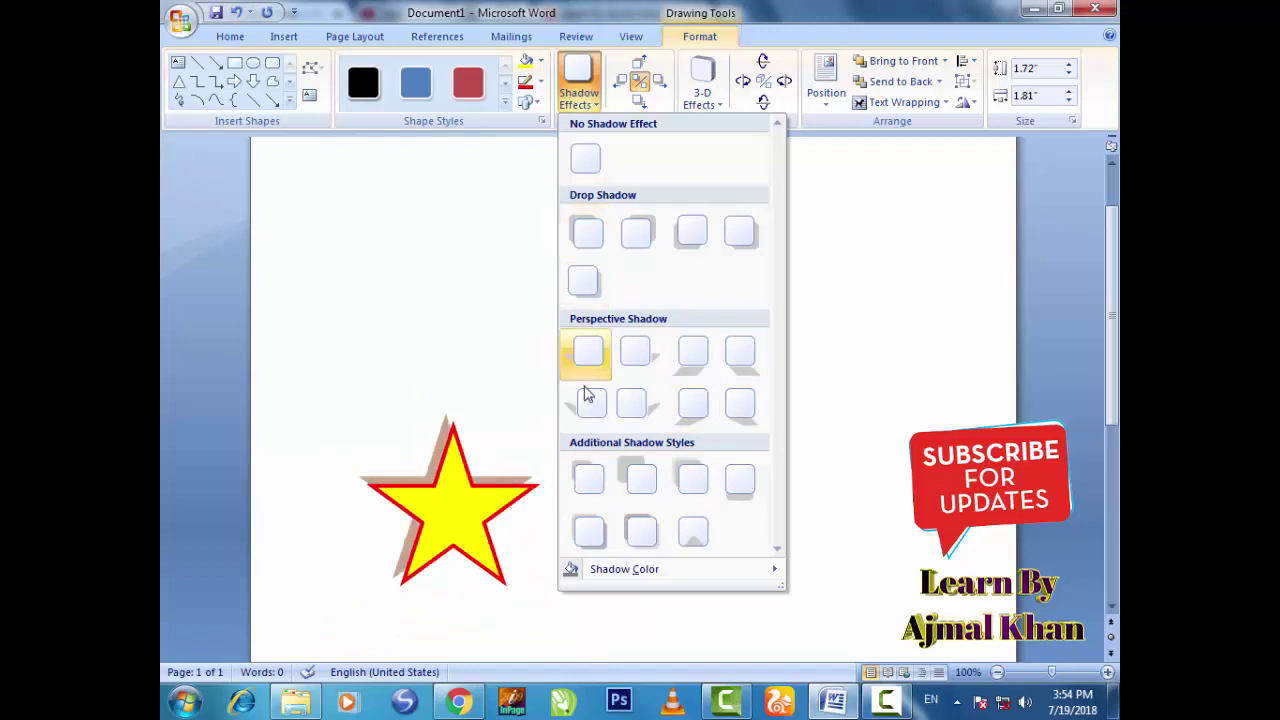
click(585, 472)
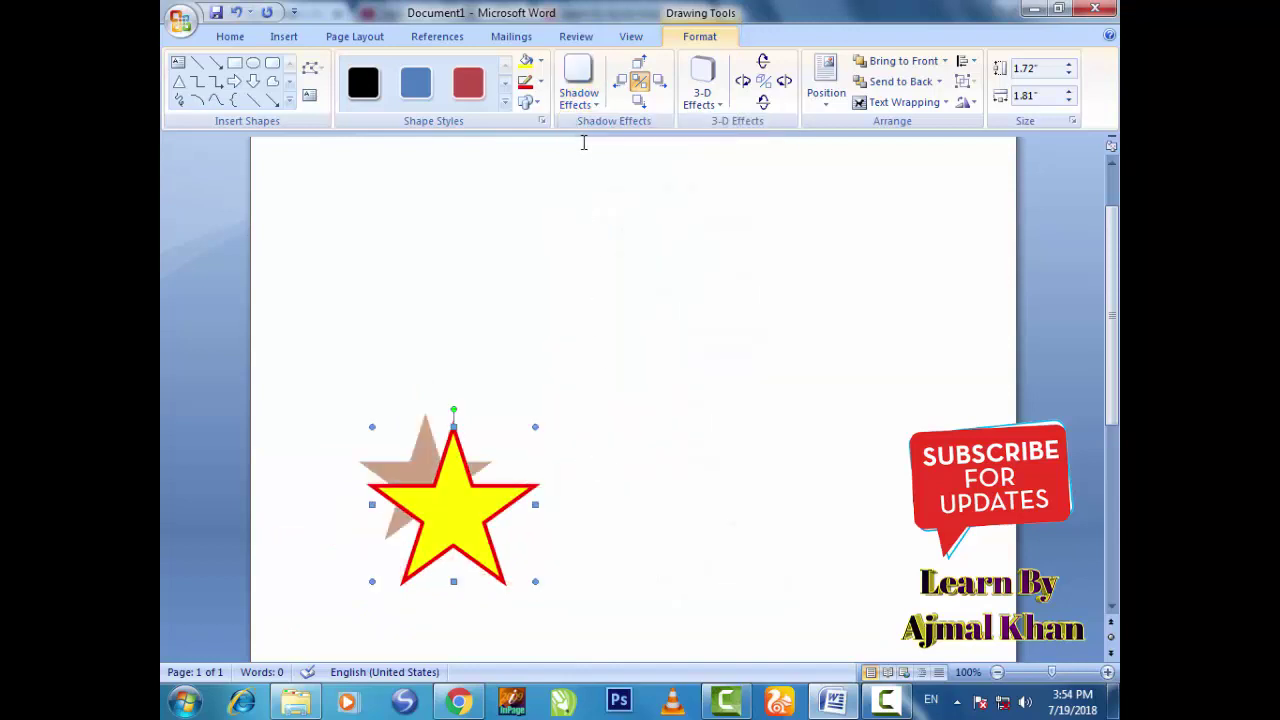
click(579, 85)
mouse_move(580, 582)
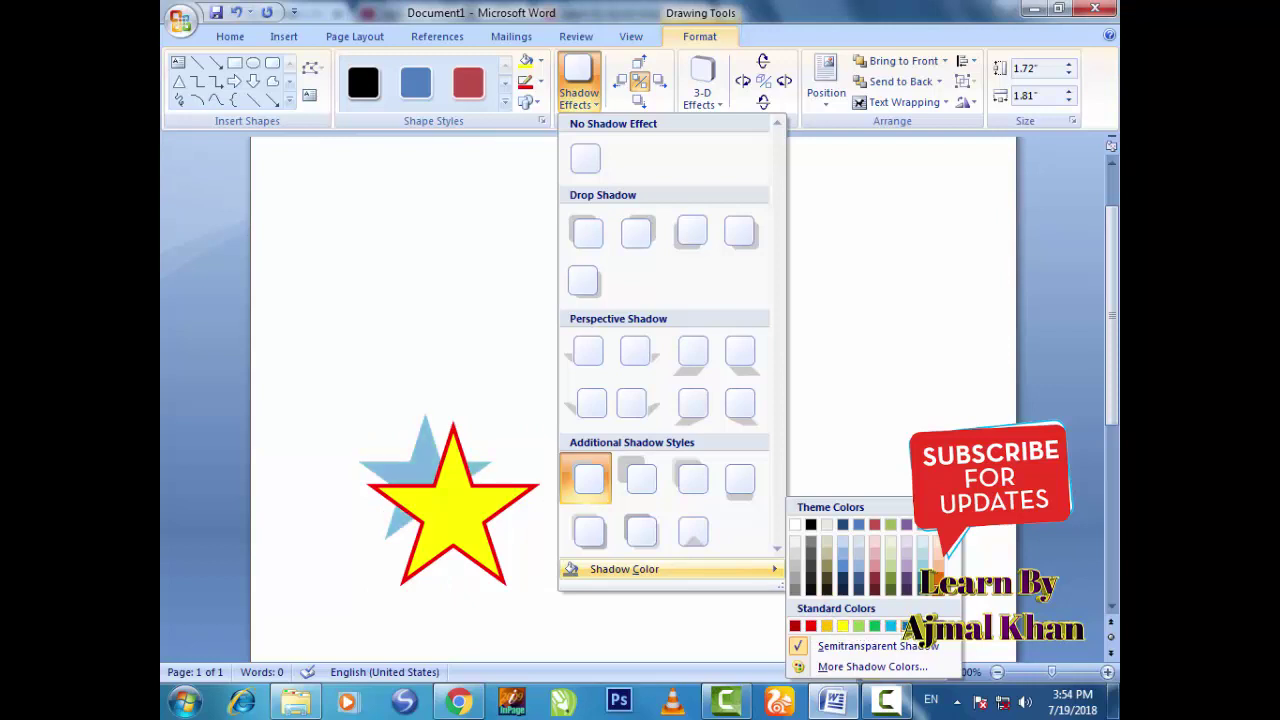
click(858, 627)
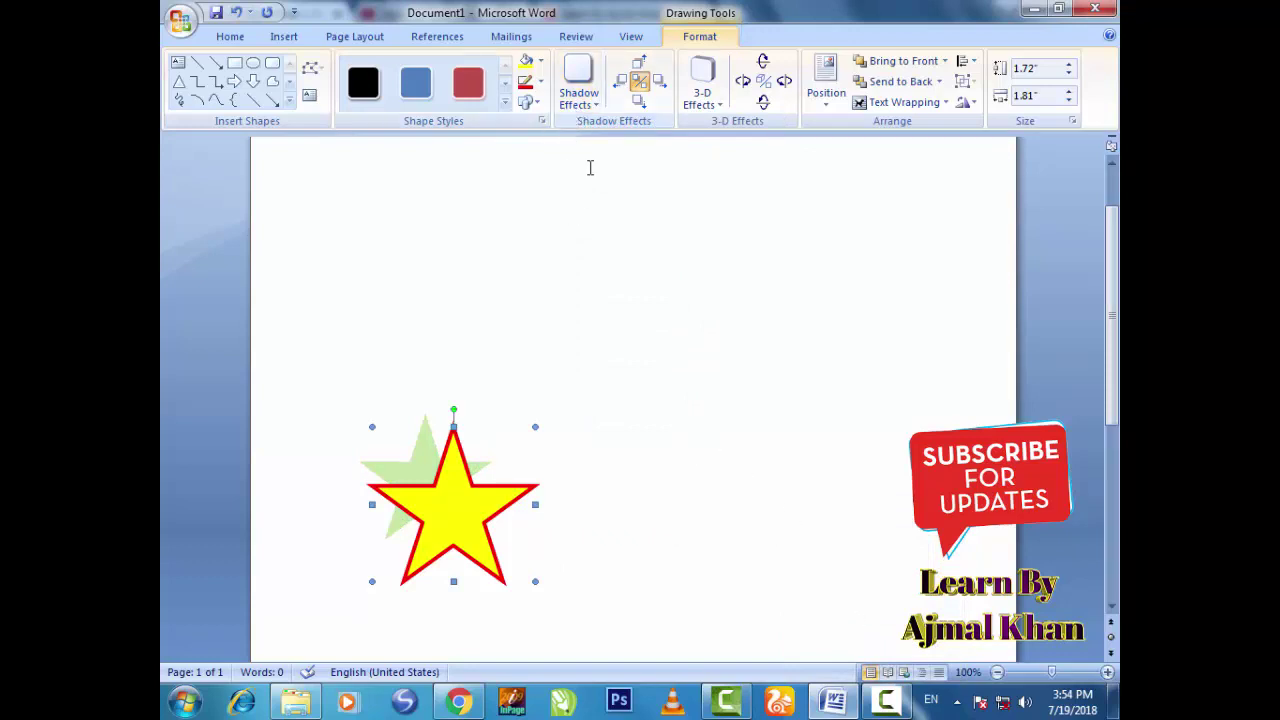
Replace the shadow with a Drop Shadow style.
click(593, 110)
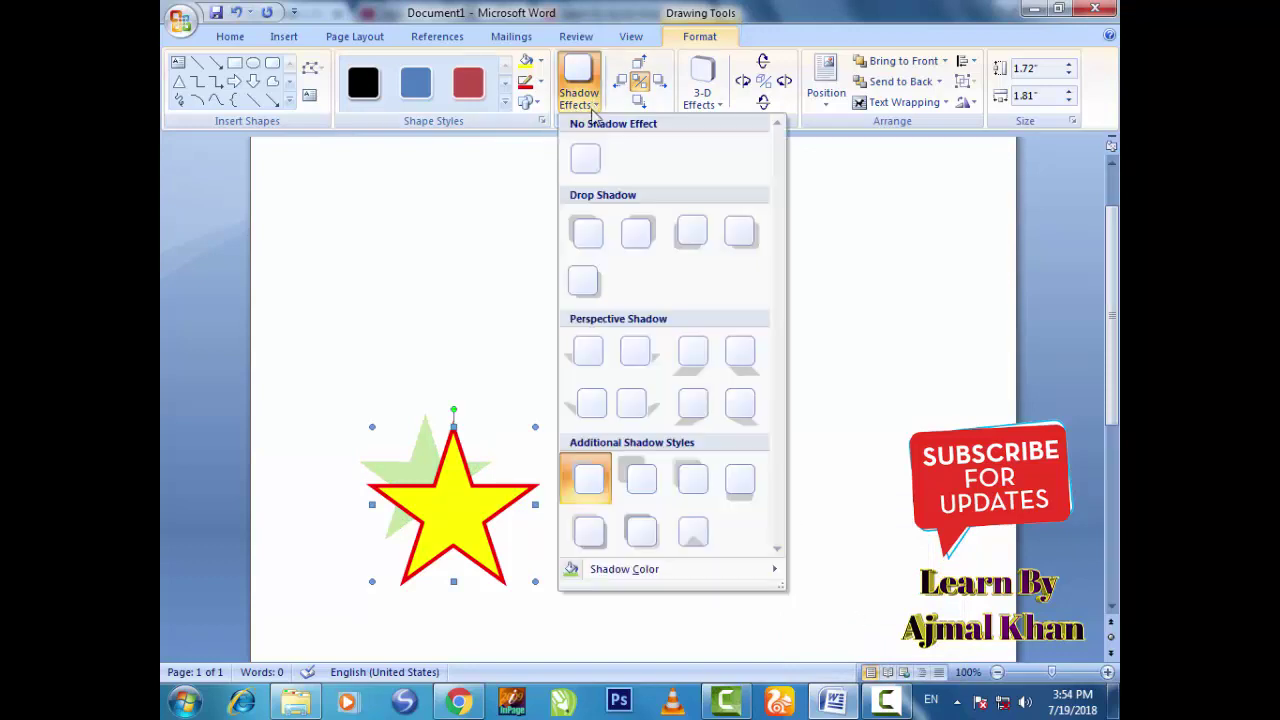
click(585, 163)
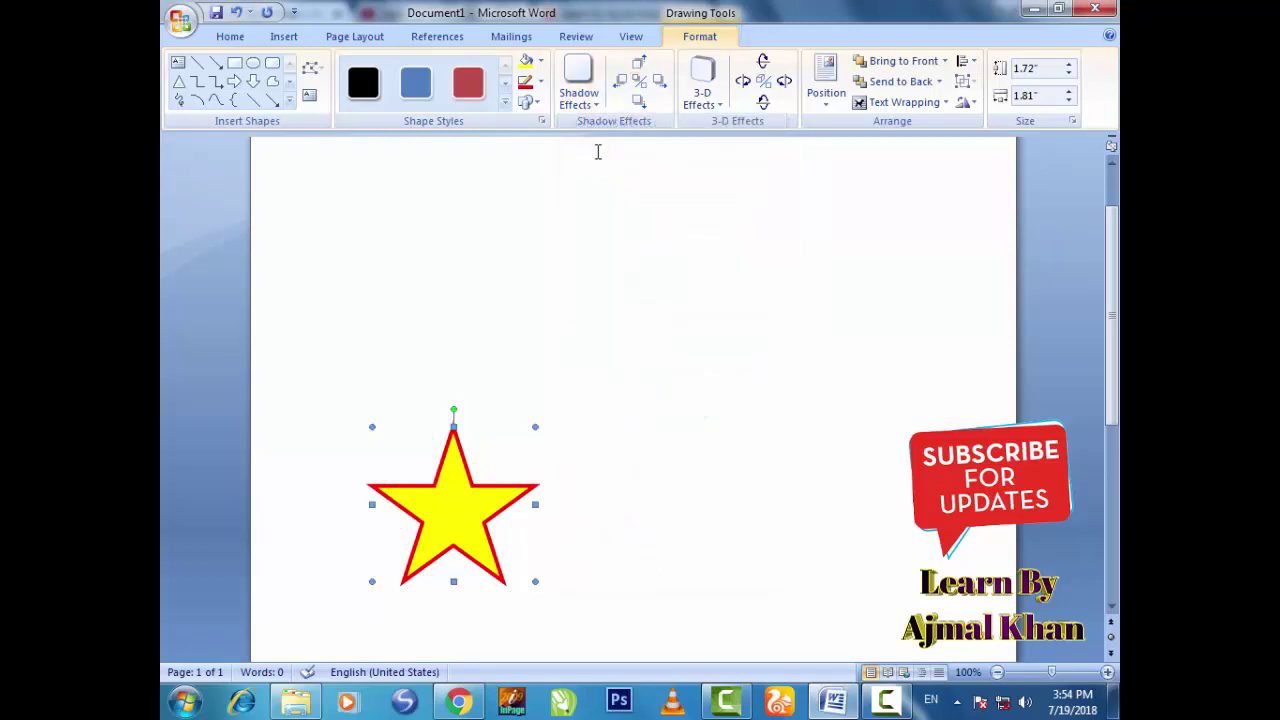
click(580, 94)
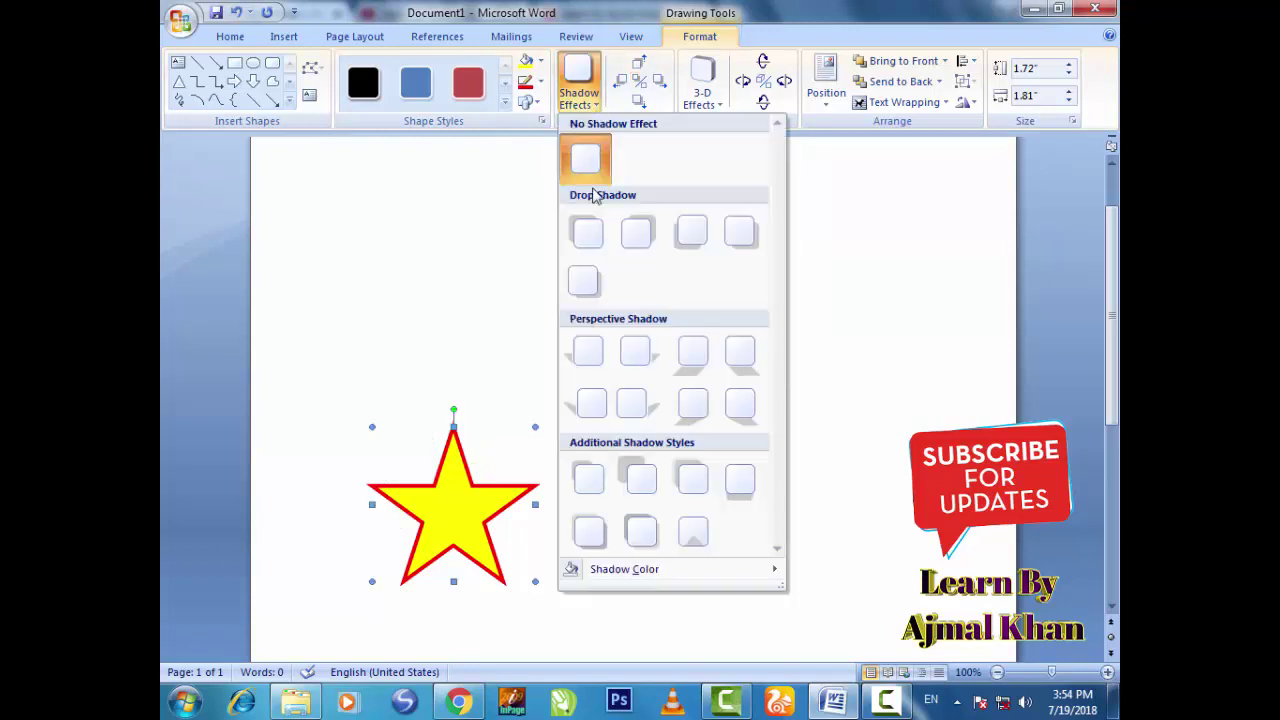
click(587, 232)
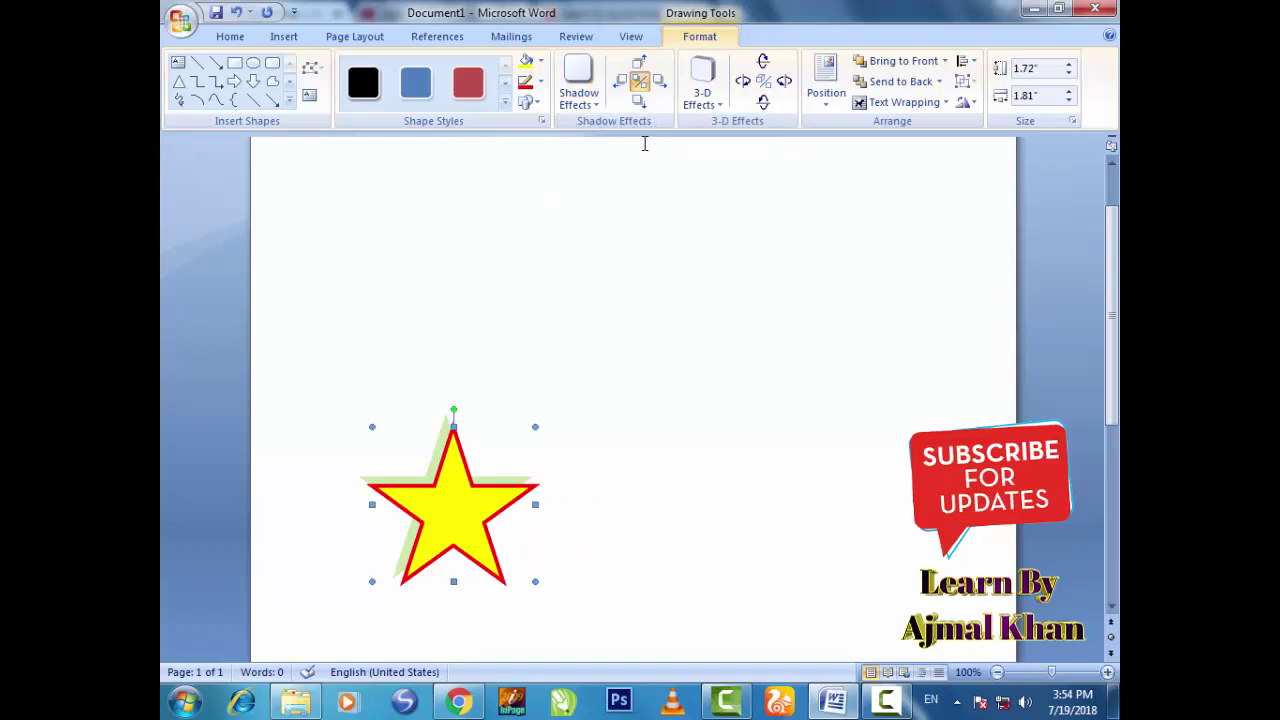
Nudge the drop shadow three steps right and several steps up behind the star.
click(659, 84)
click(659, 85)
click(659, 87)
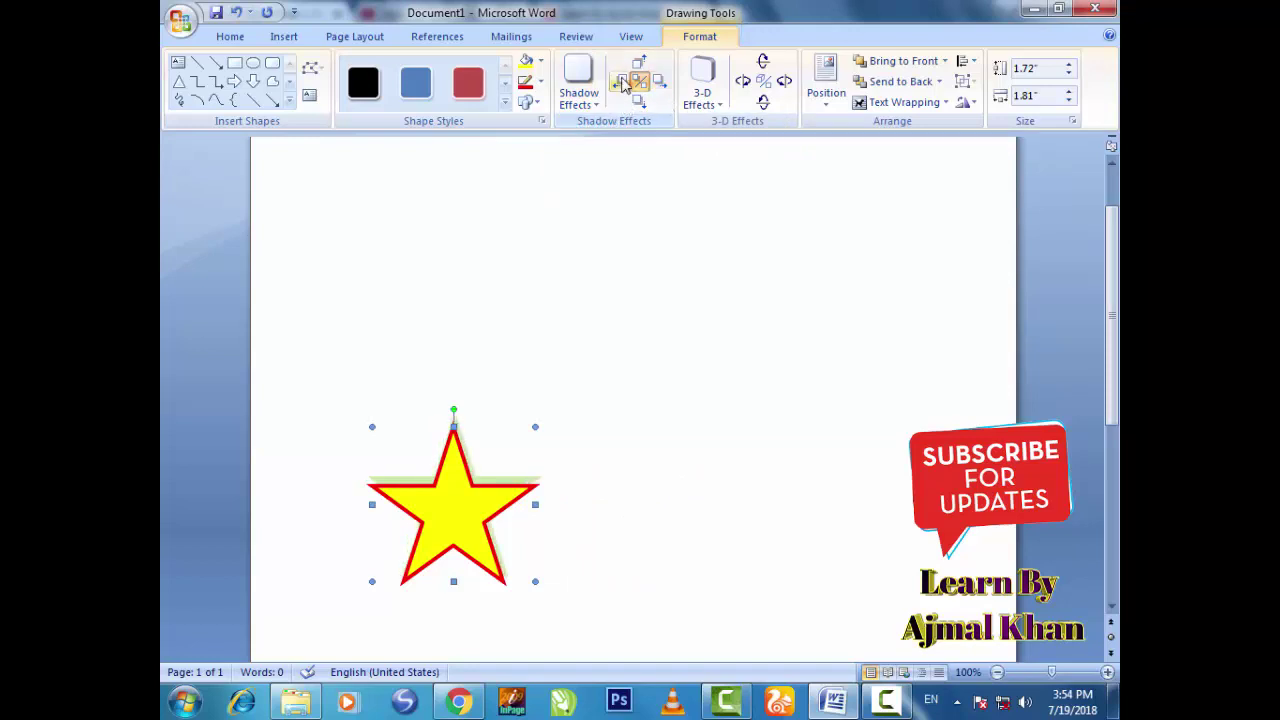
click(640, 72)
click(640, 72)
click(640, 72)
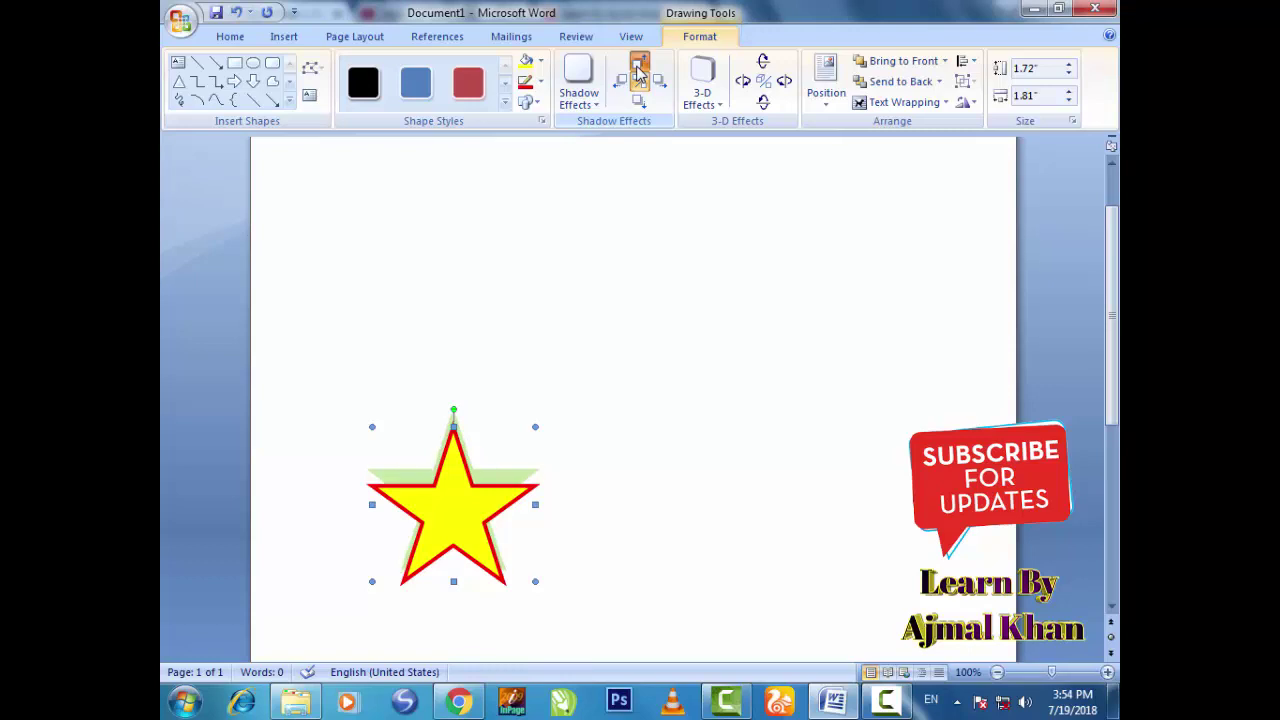
click(640, 72)
click(640, 72)
click(640, 72)
click(640, 72)
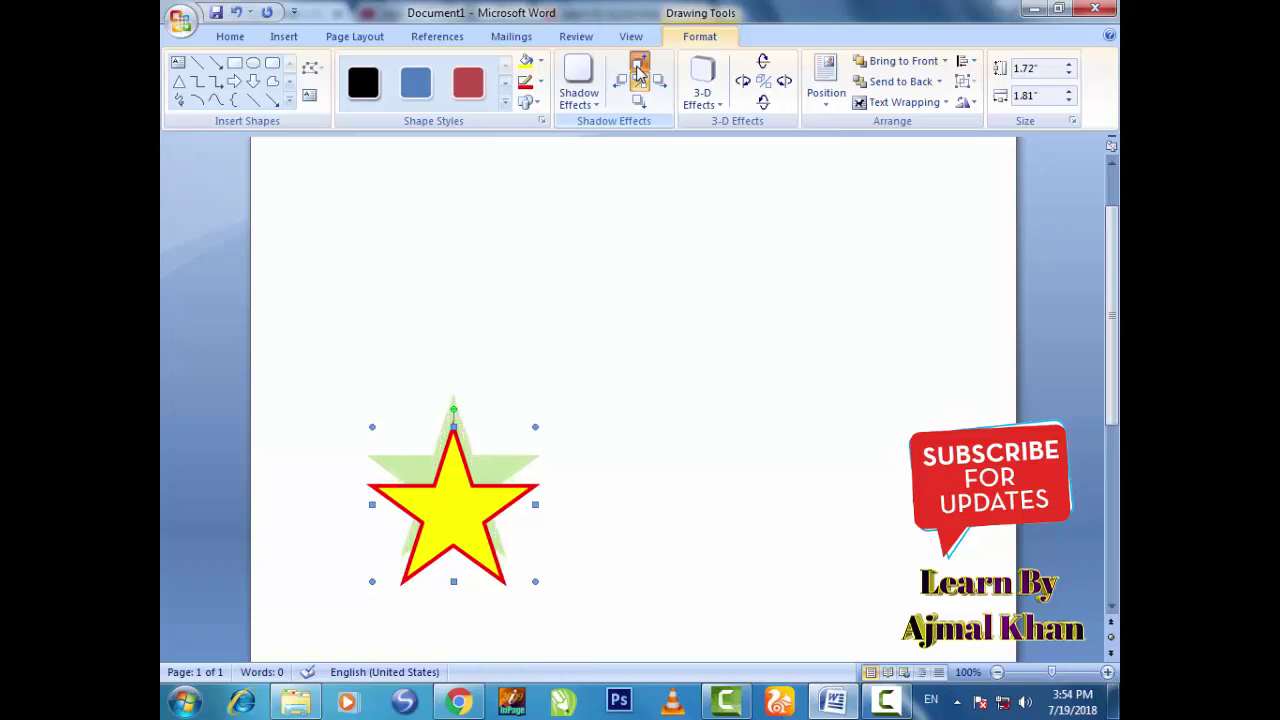
click(640, 72)
click(640, 72)
click(641, 103)
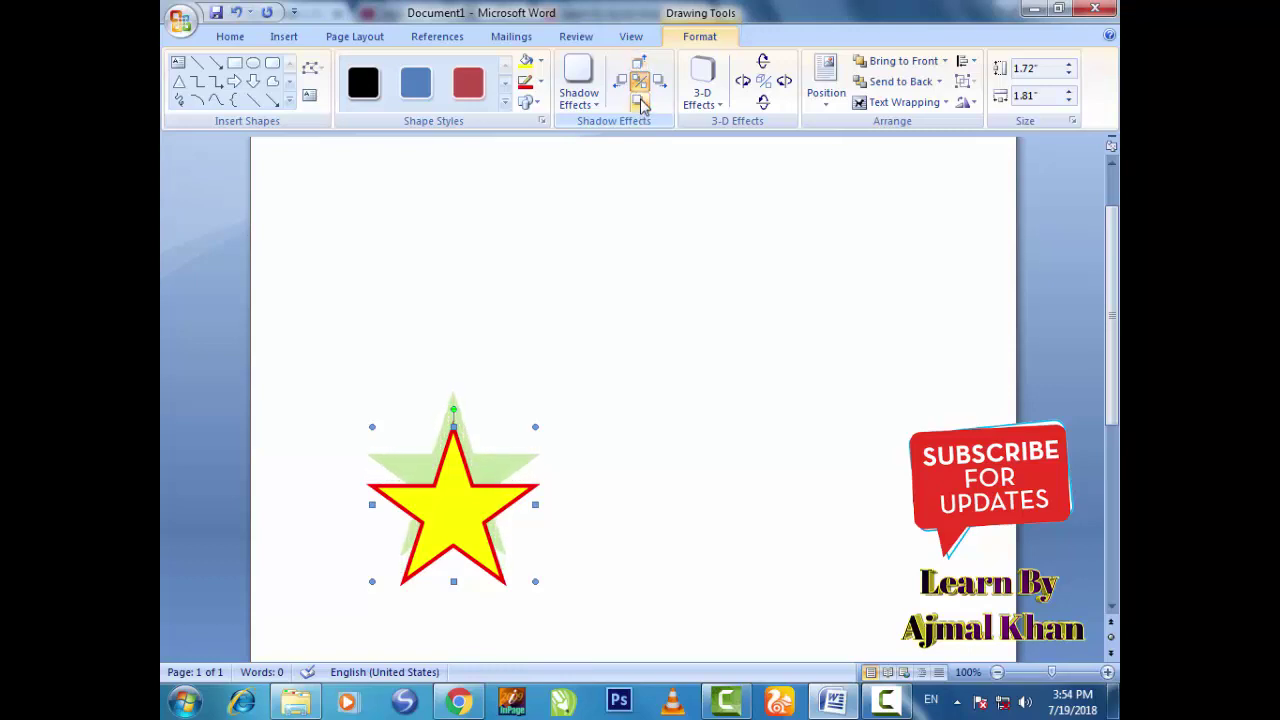
click(583, 98)
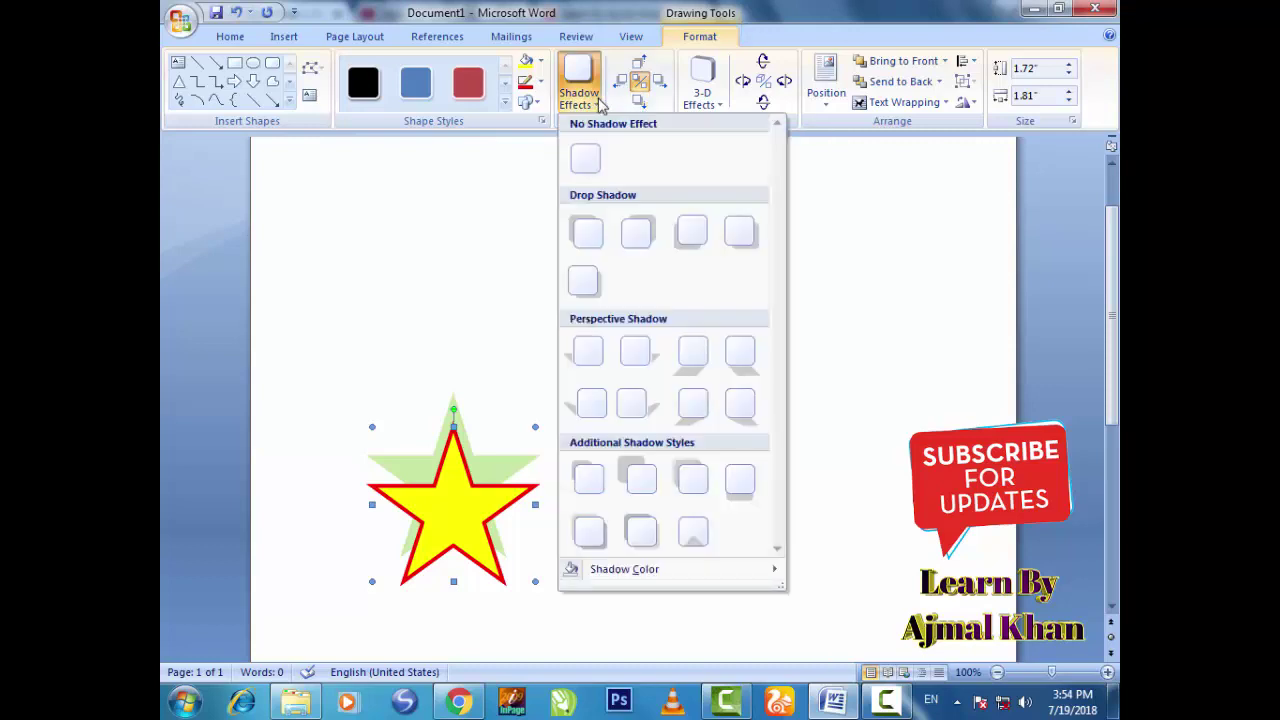
Remove the shadow and apply the first Rotate in Perspective 3-D style.
click(590, 160)
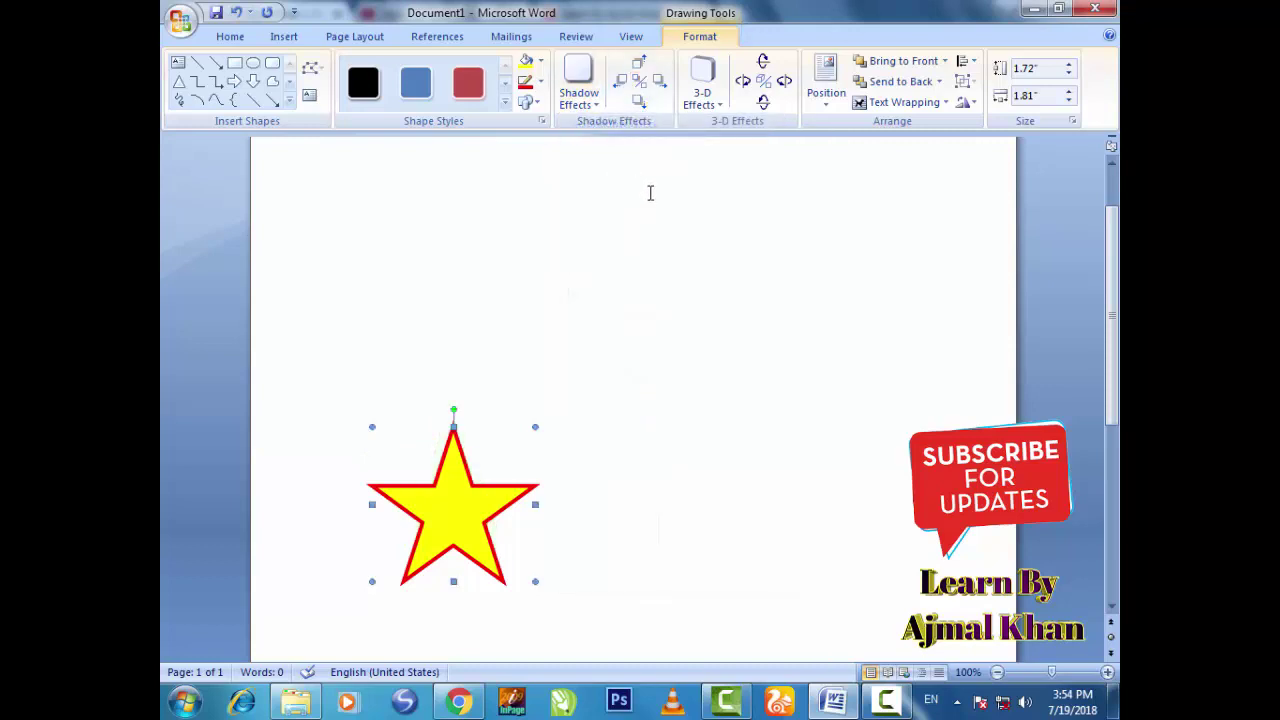
click(721, 116)
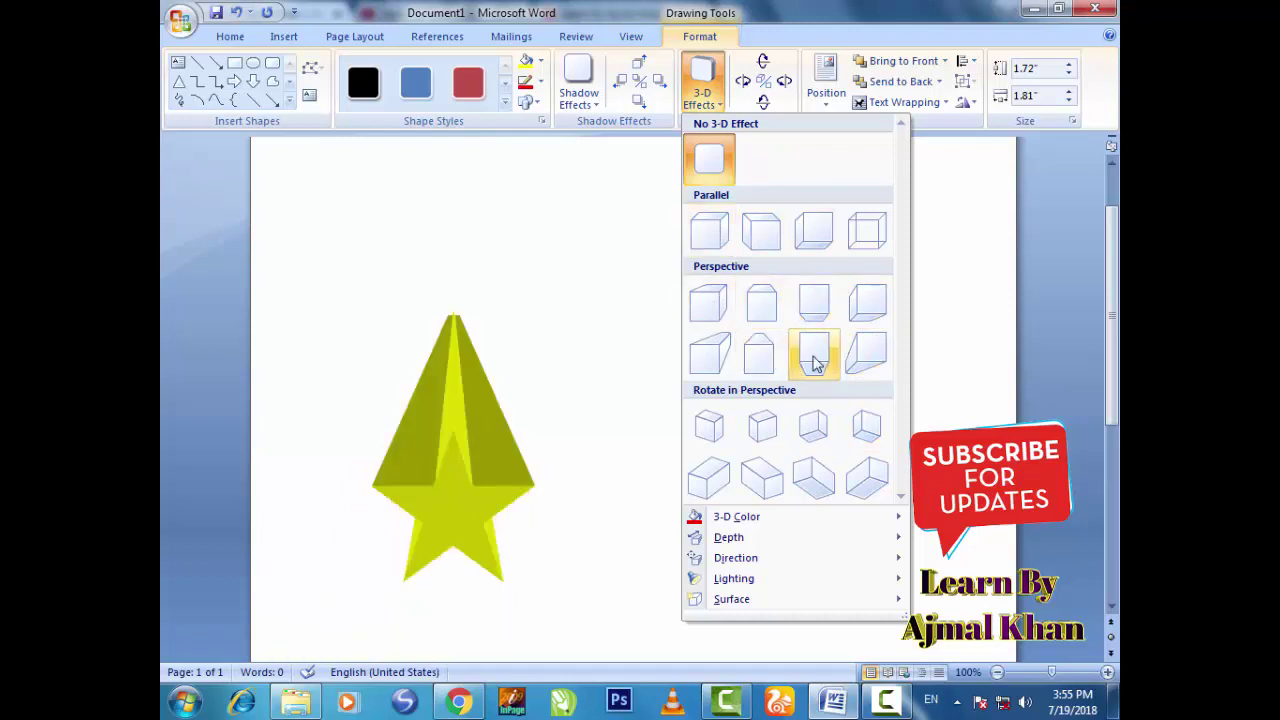
click(709, 440)
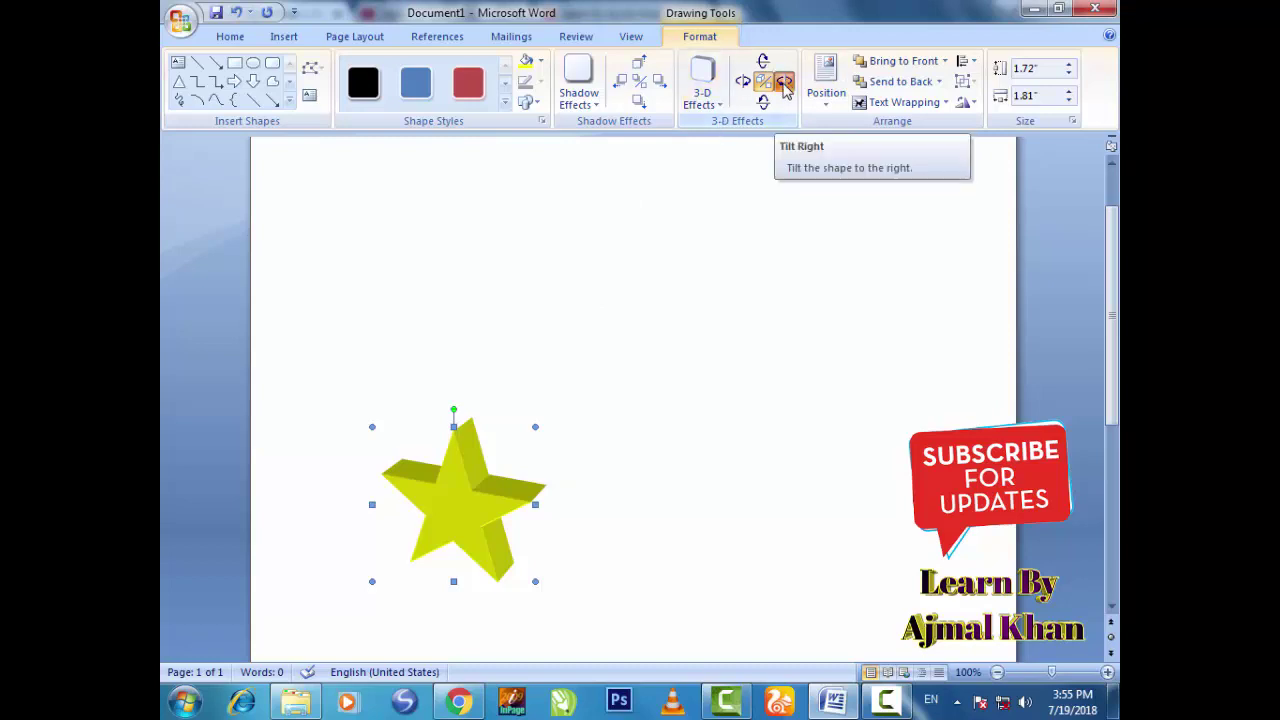
Tilt the 3-D star right nine steps toward edge-on, then back left three.
click(785, 86)
click(785, 86)
click(785, 86)
click(785, 86)
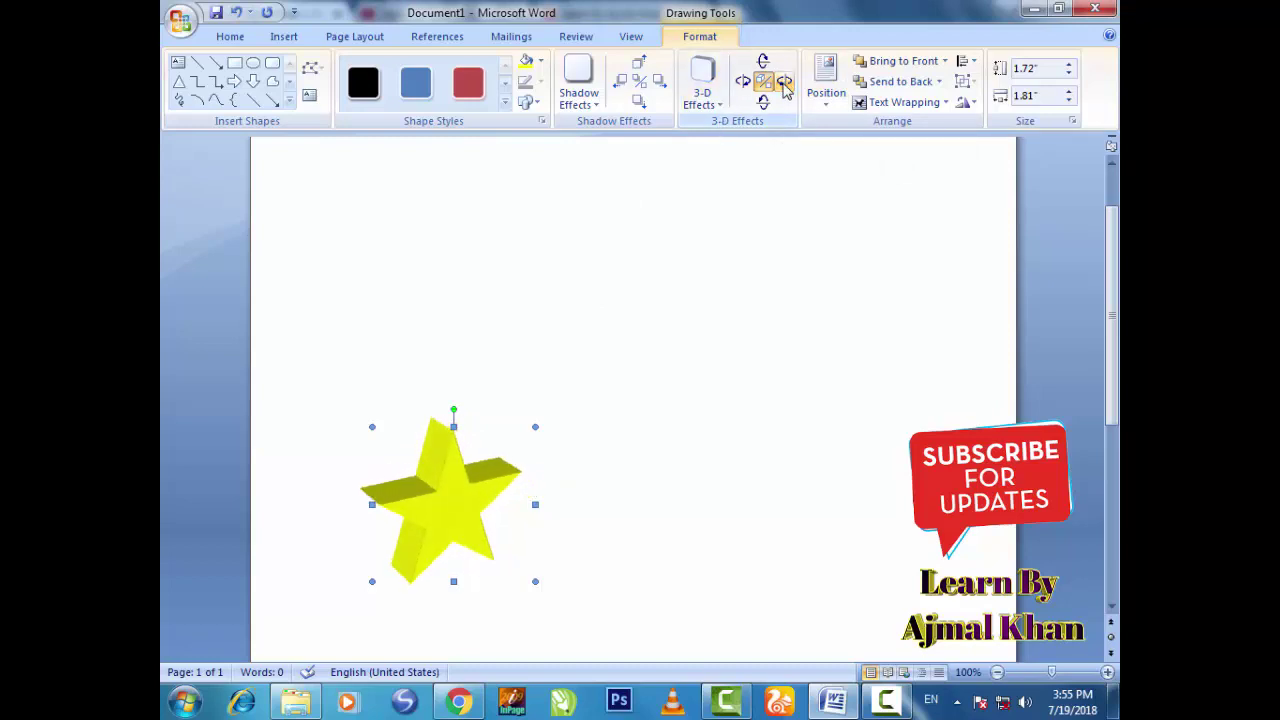
click(785, 86)
click(785, 86)
click(785, 86)
click(785, 86)
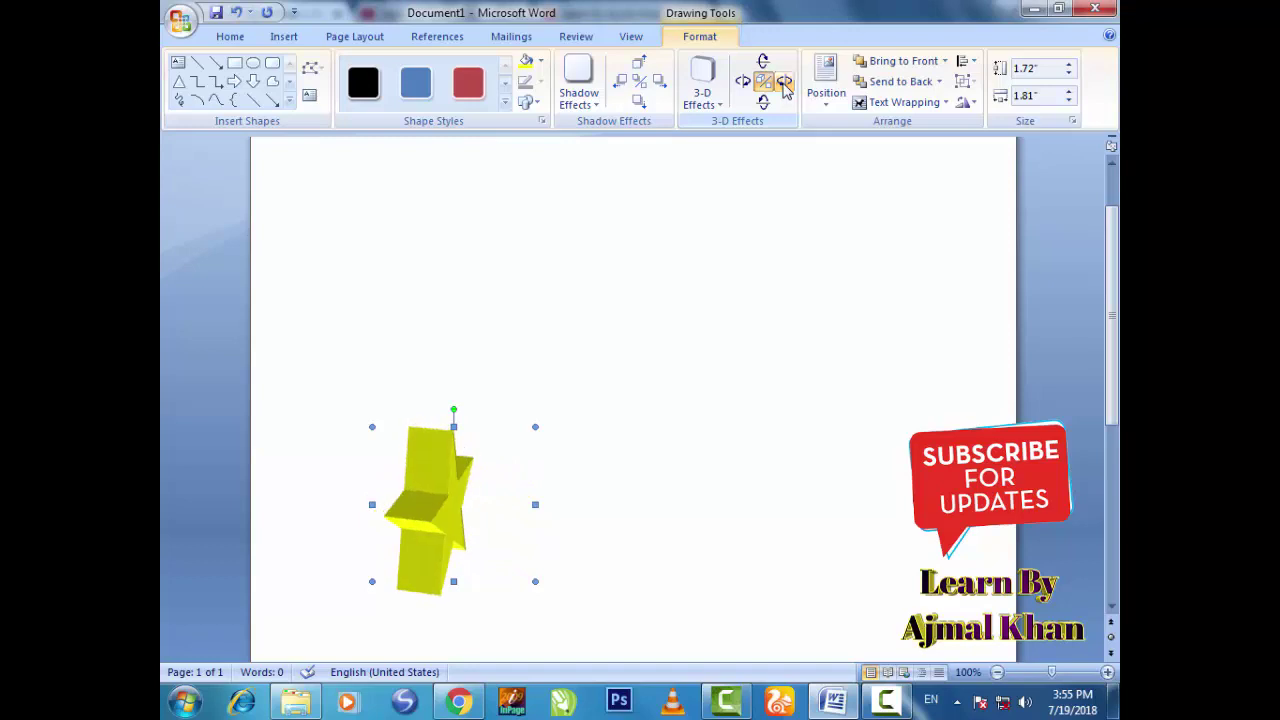
click(785, 86)
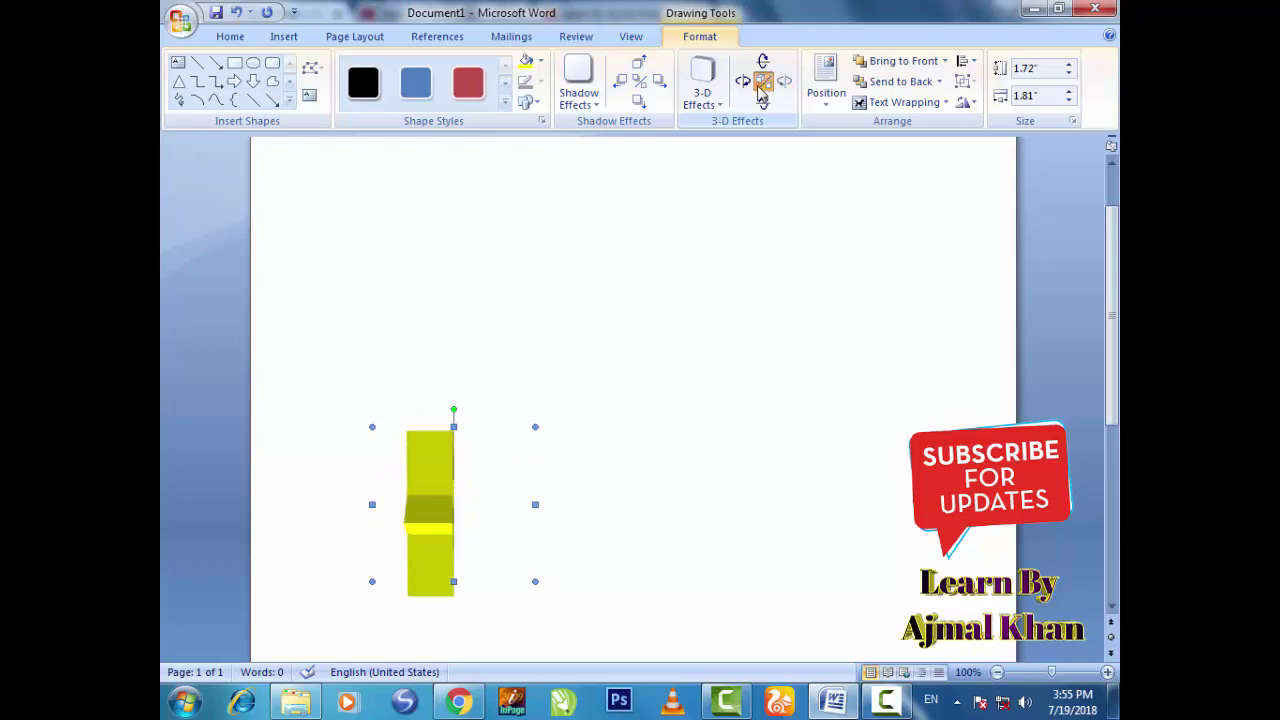
click(746, 83)
click(746, 83)
click(746, 83)
click(746, 83)
click(746, 83)
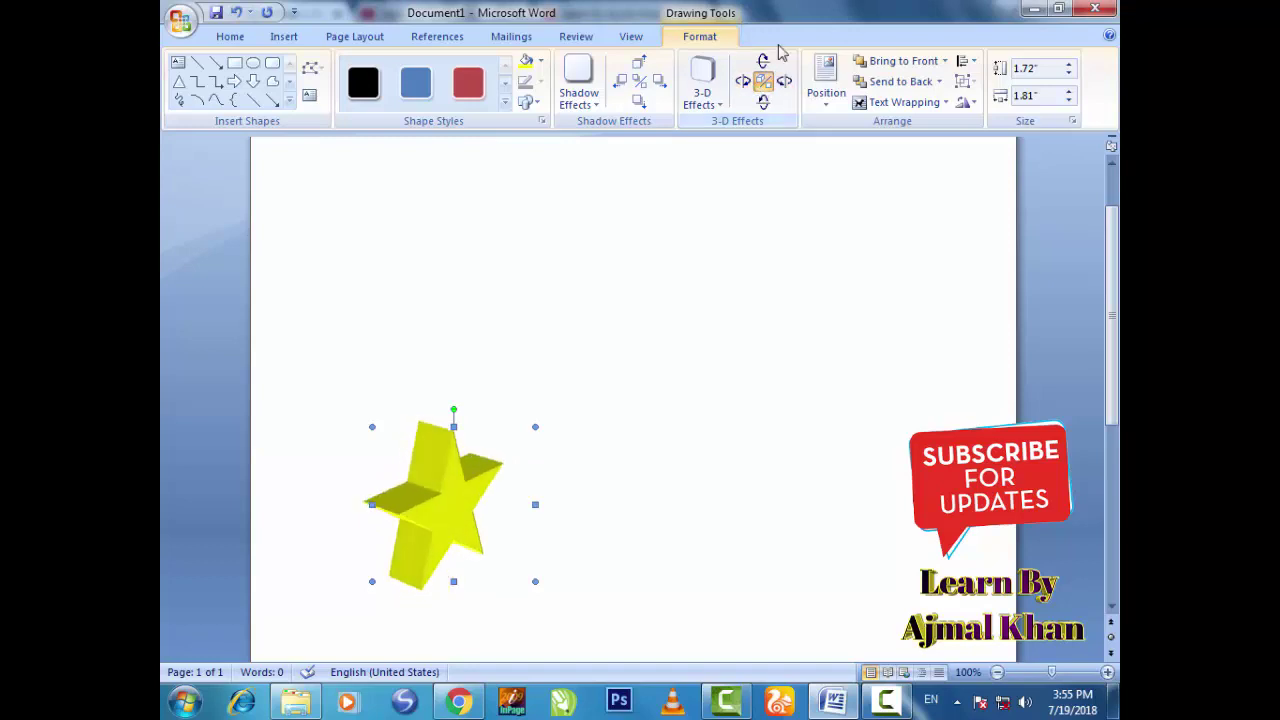
Tilt the star up five steps, then back down four.
click(763, 63)
click(763, 63)
click(763, 63)
click(763, 63)
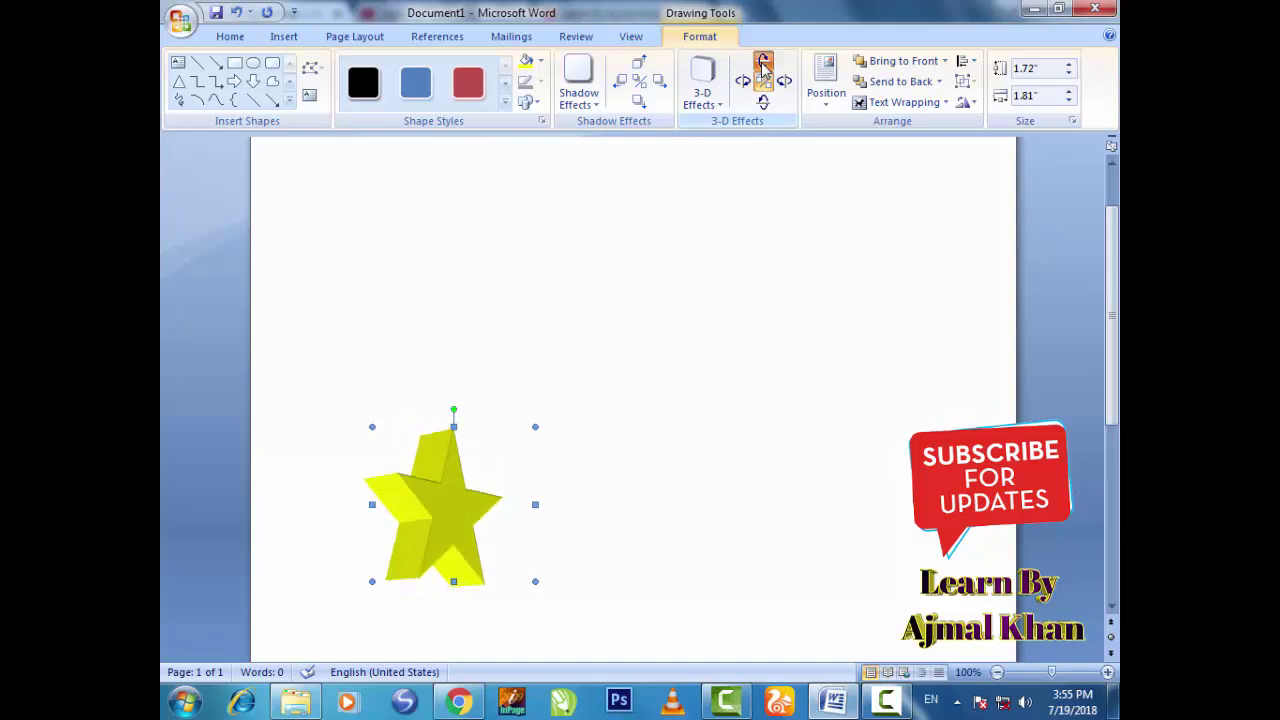
click(763, 63)
click(763, 63)
click(763, 104)
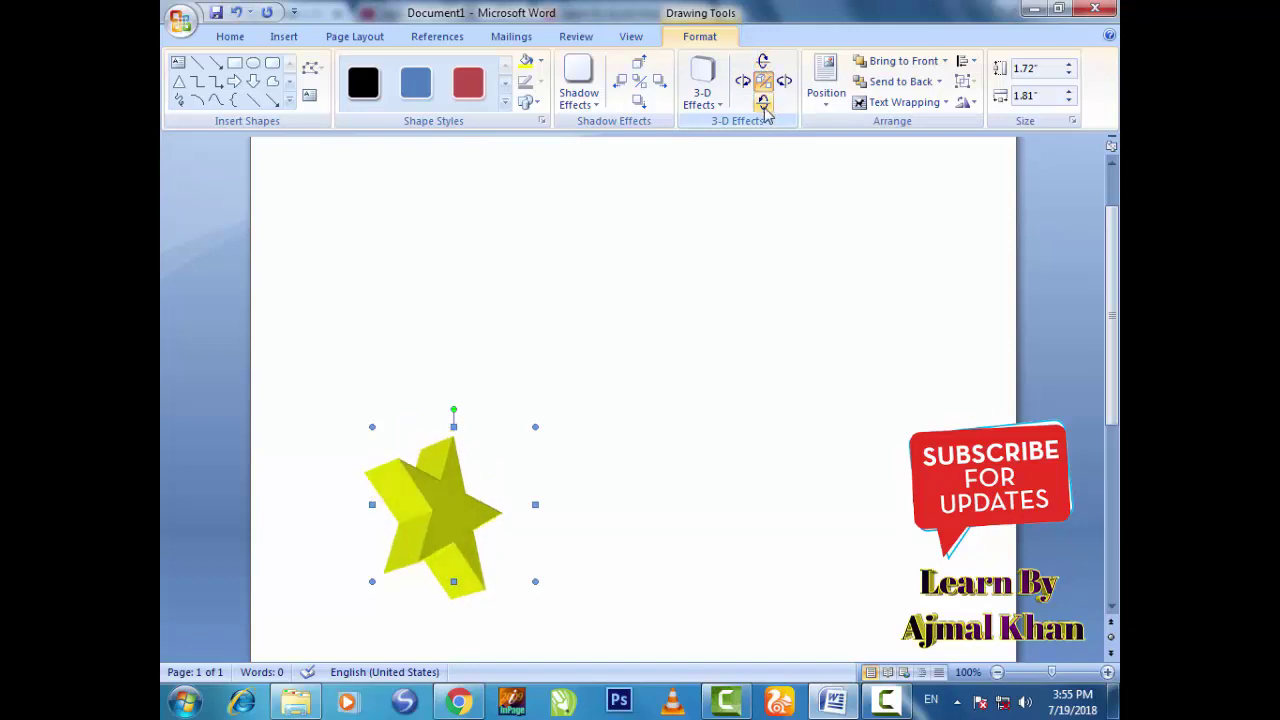
click(763, 104)
click(763, 104)
click(763, 104)
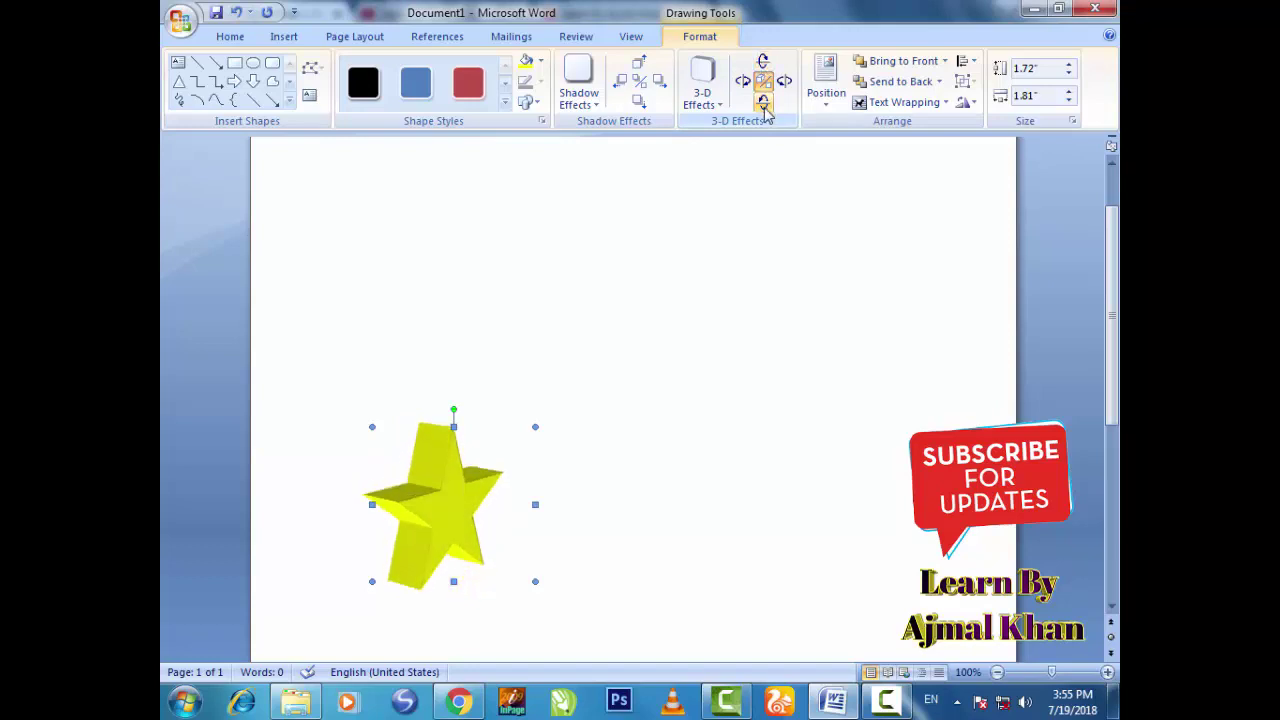
Rotate the star sideways once to the right, then four steps left.
click(784, 80)
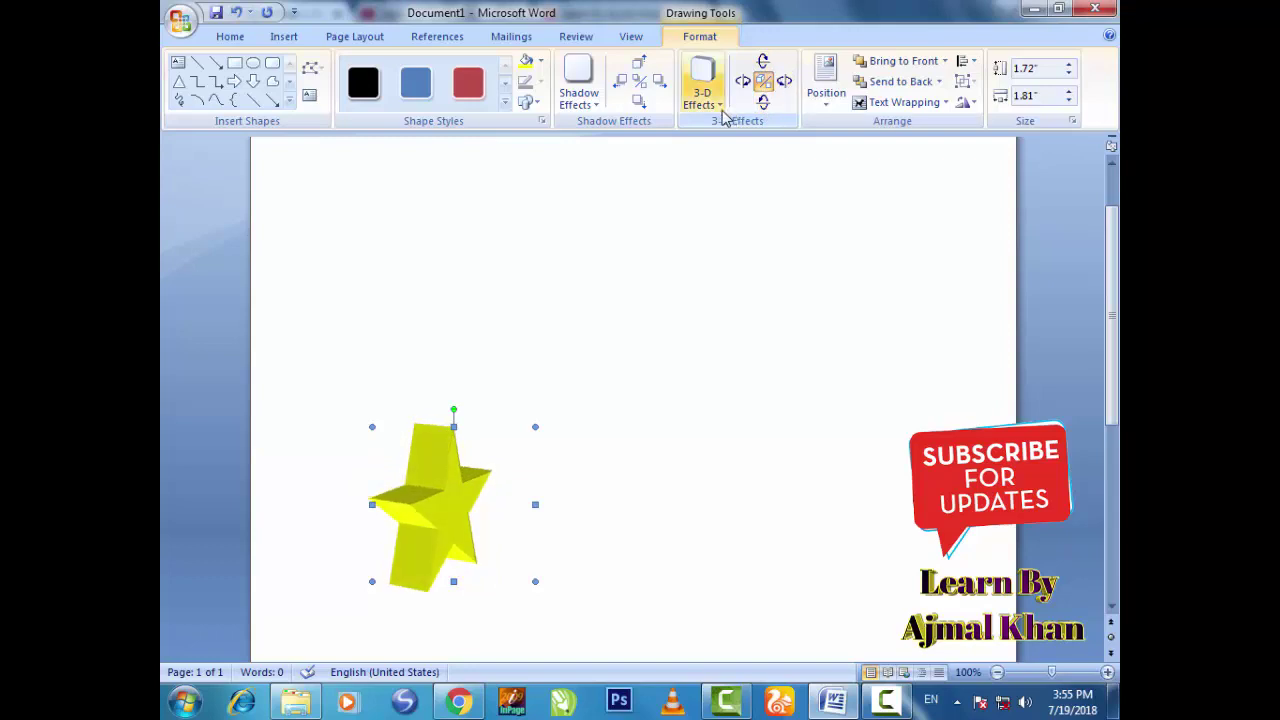
click(744, 82)
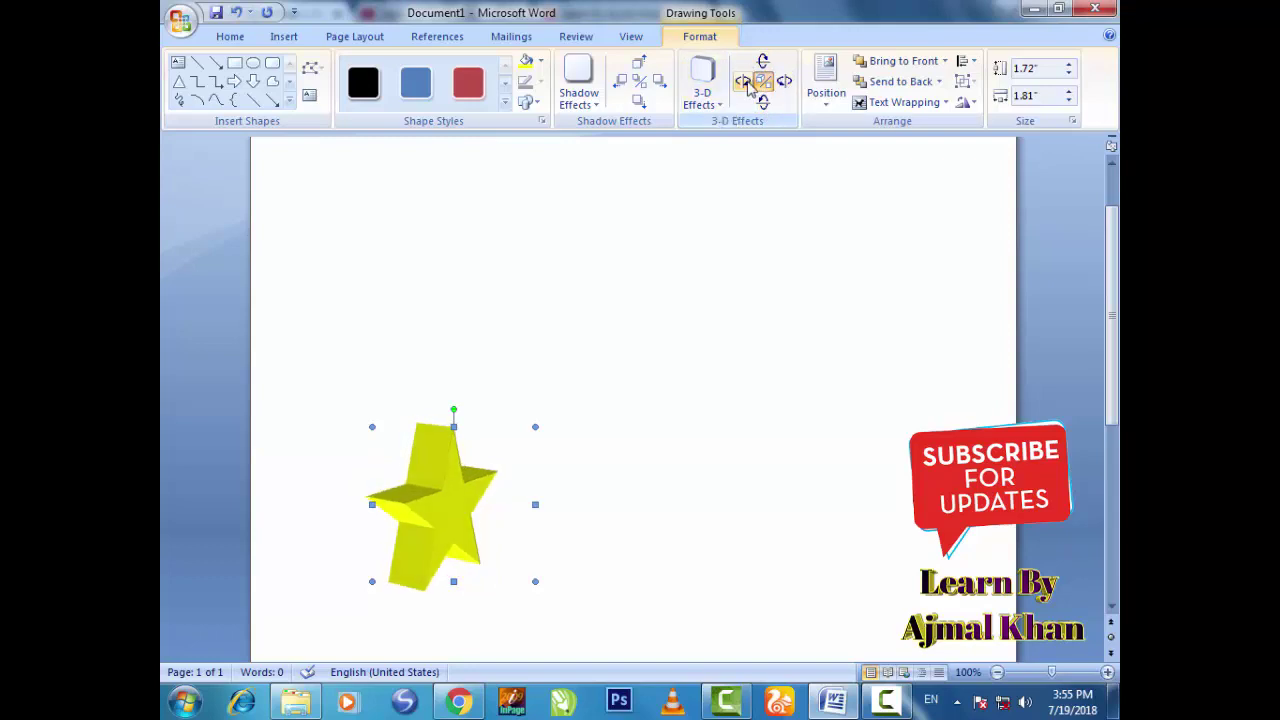
click(744, 82)
click(745, 82)
click(745, 82)
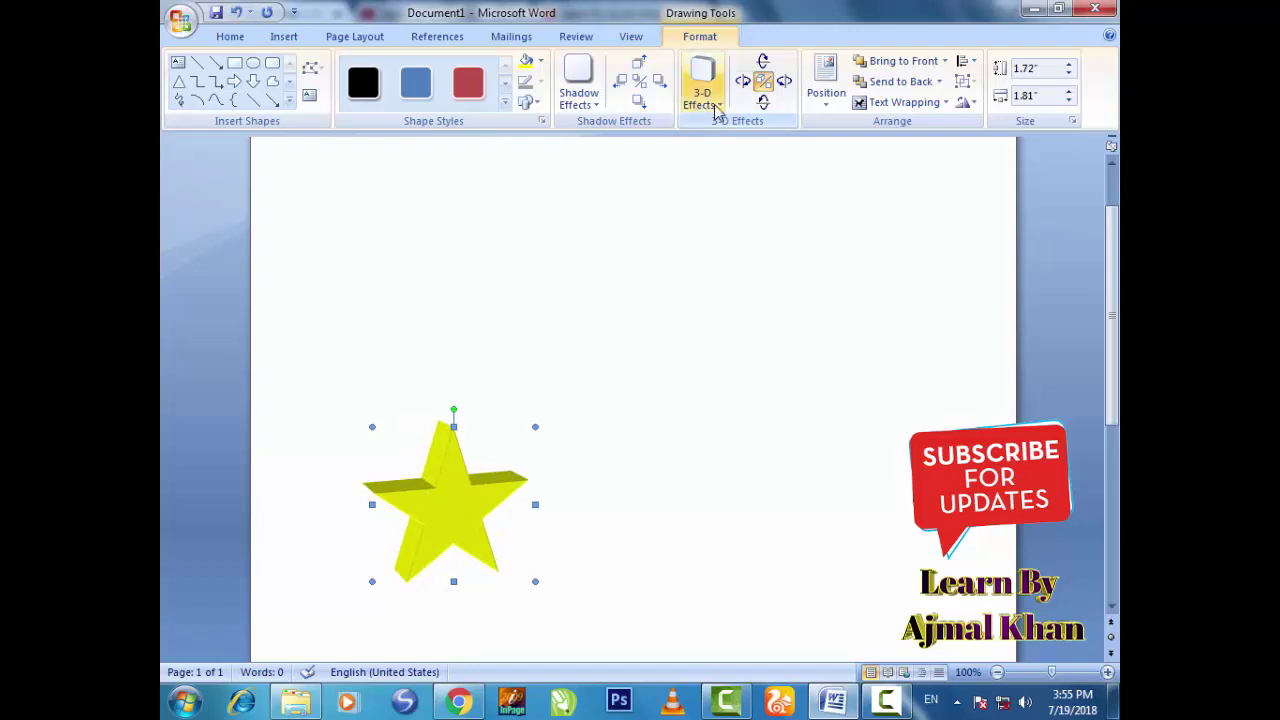
click(720, 110)
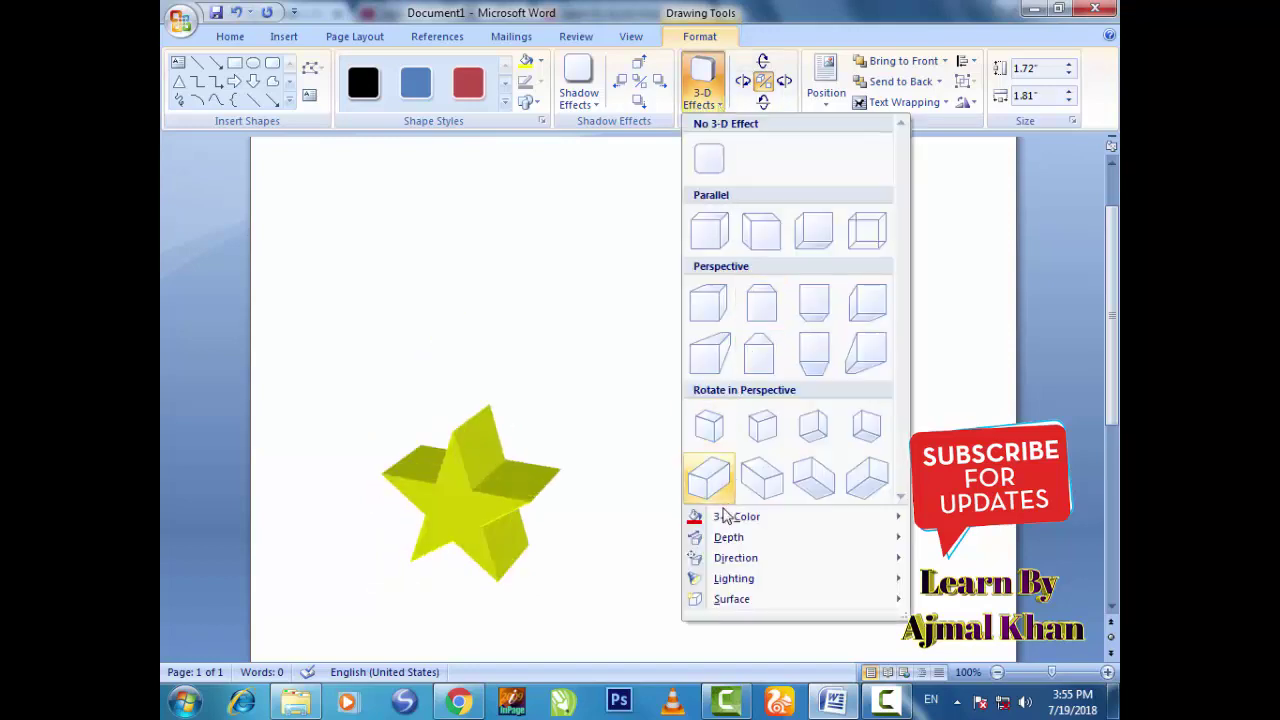
Set the star's 3-D colour to red and tilt it four steps right.
mouse_move(723, 520)
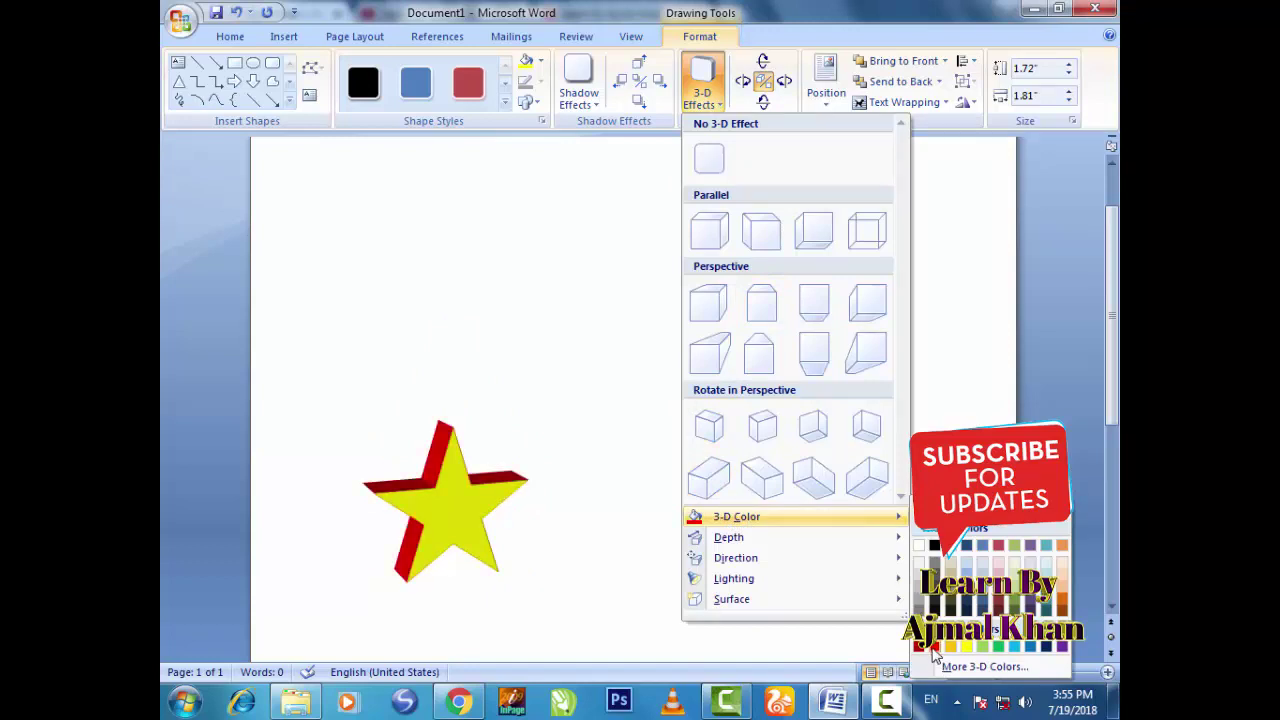
click(931, 648)
click(784, 84)
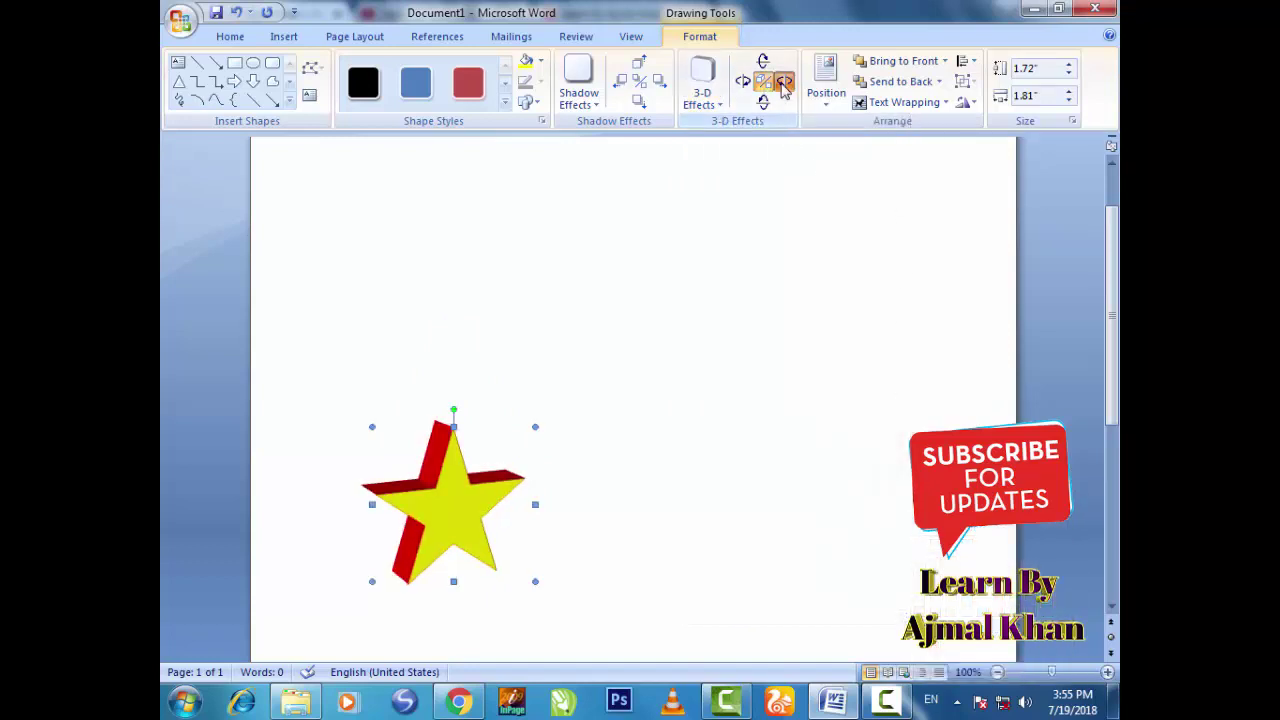
click(784, 84)
click(784, 84)
click(786, 86)
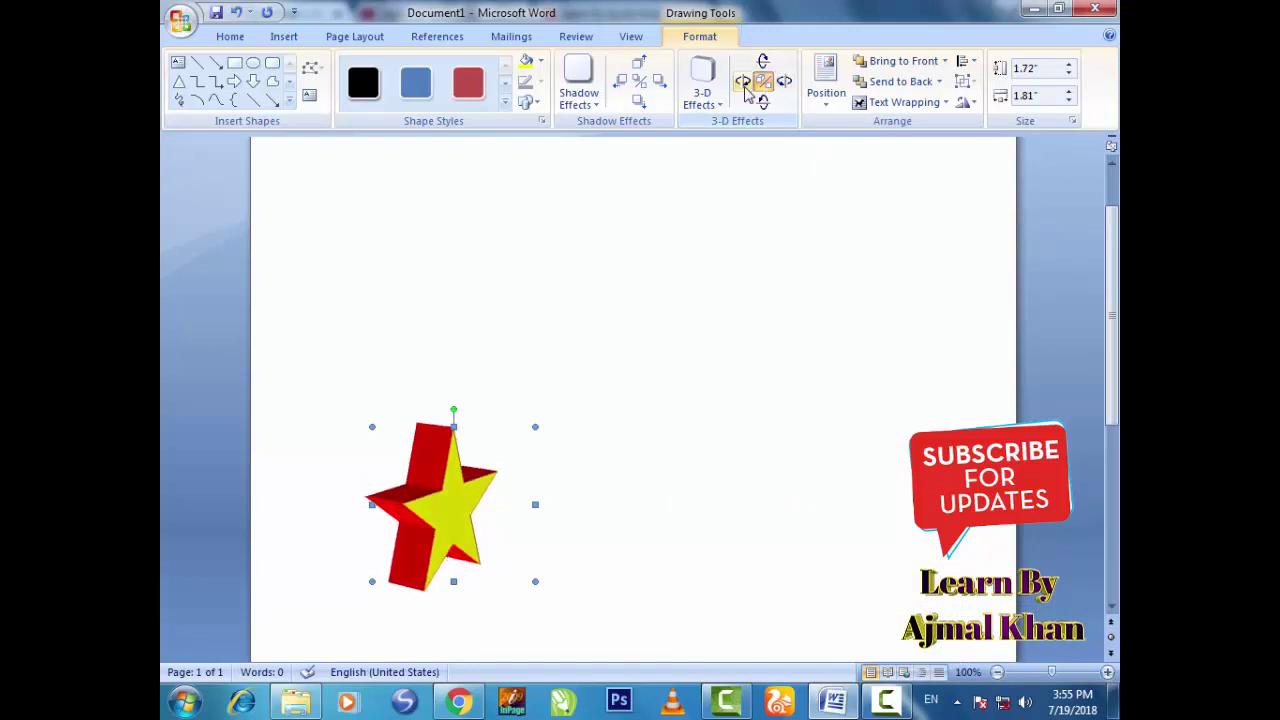
Turn the star four steps back toward a frontal view.
click(743, 84)
click(743, 84)
click(742, 85)
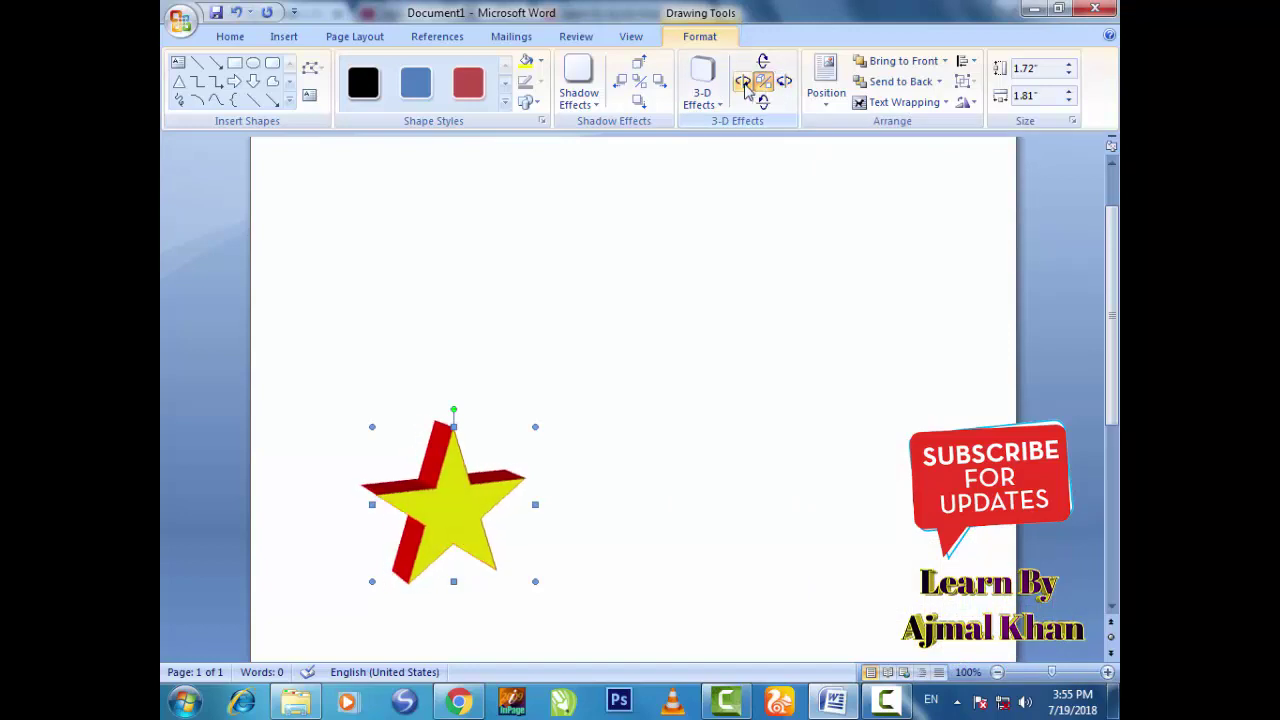
click(741, 86)
click(722, 105)
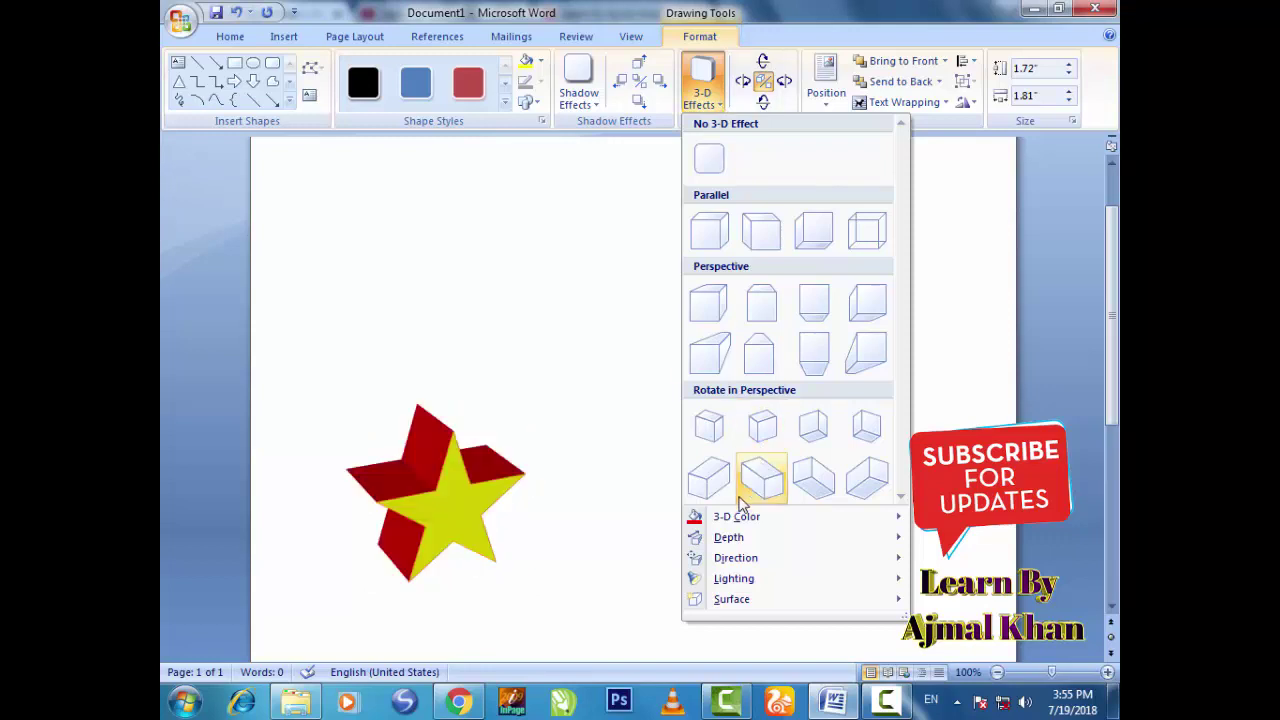
Set the star's 3-D depth to Infinity.
mouse_move(730, 545)
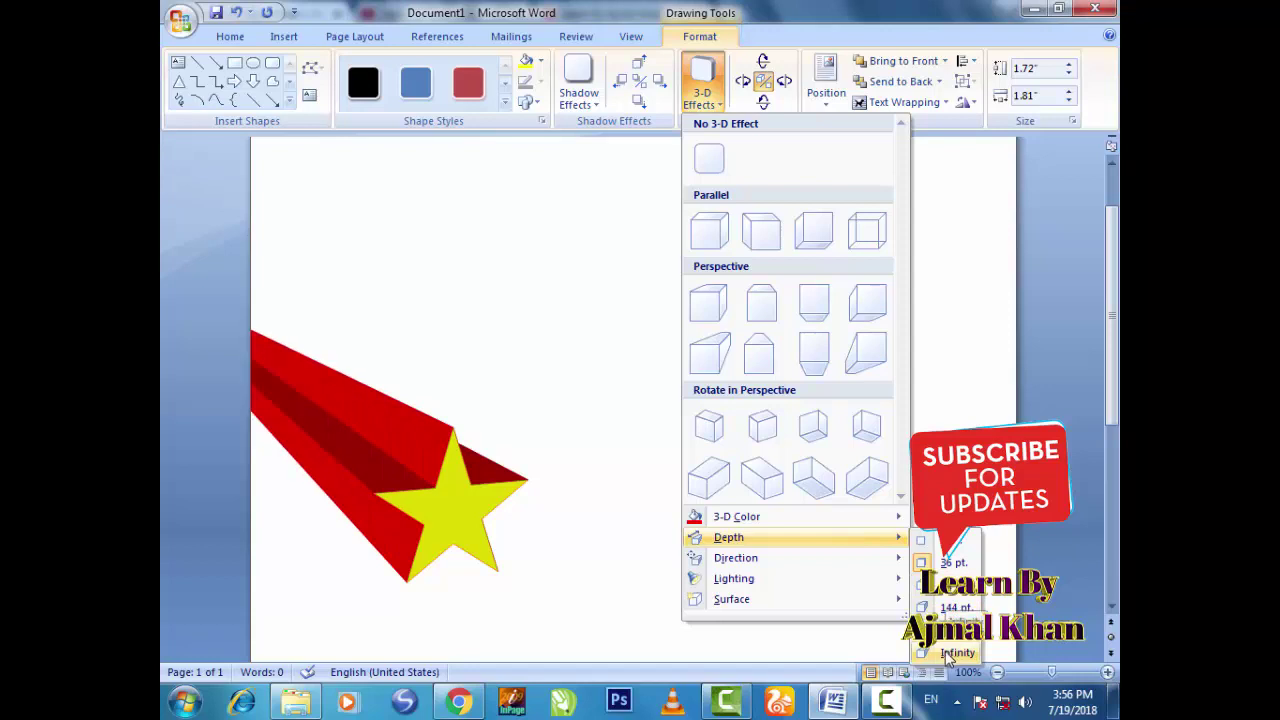
click(950, 654)
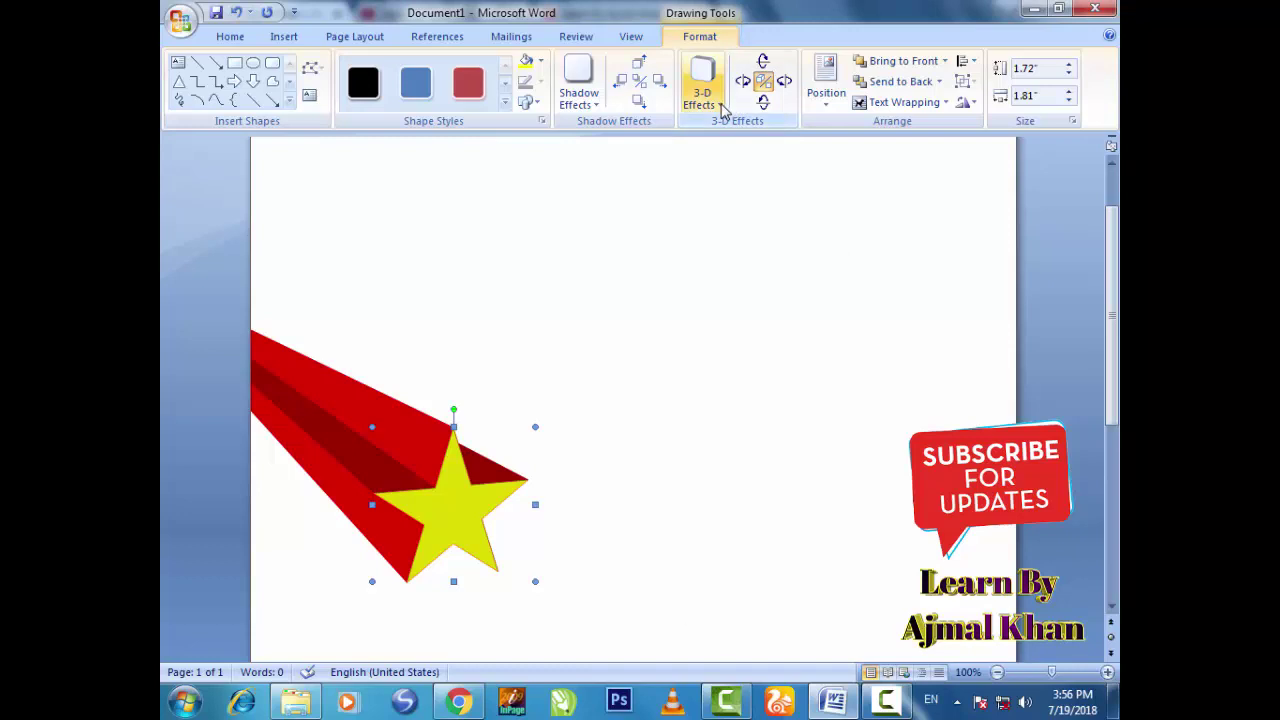
click(723, 108)
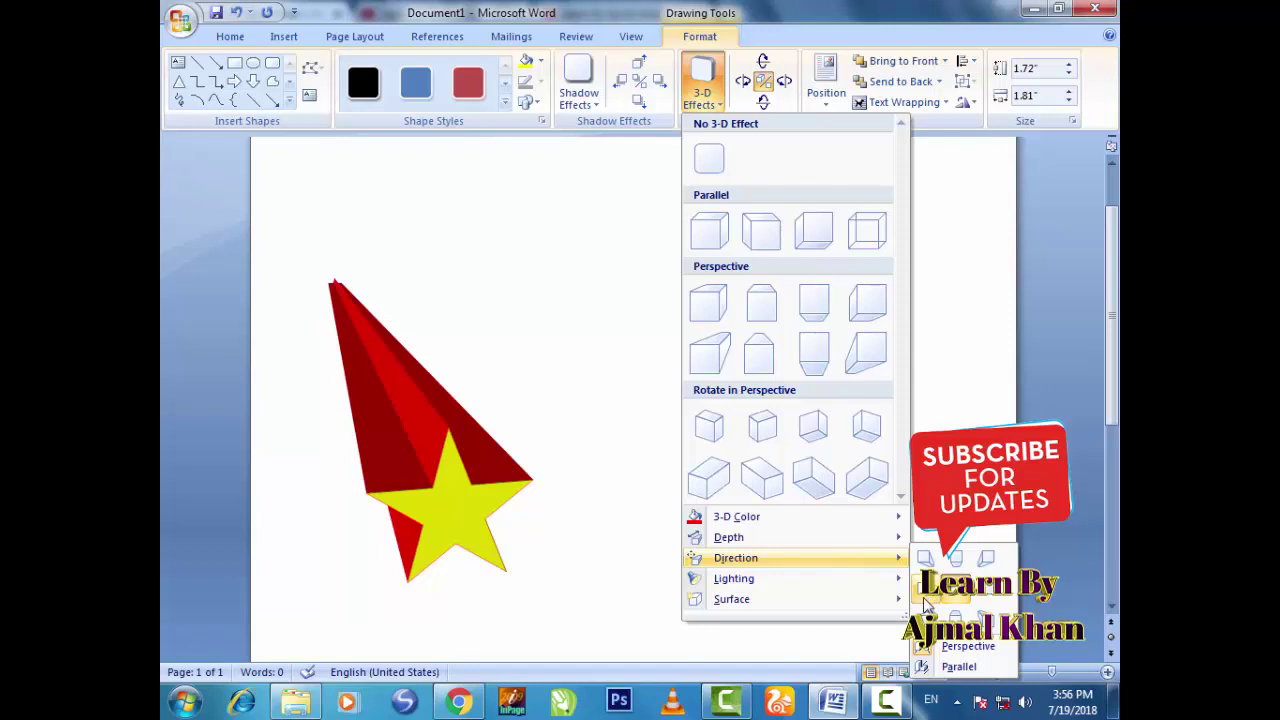
Apply a Perspective 3-D preset and set the extrusion direction to straight down.
click(818, 357)
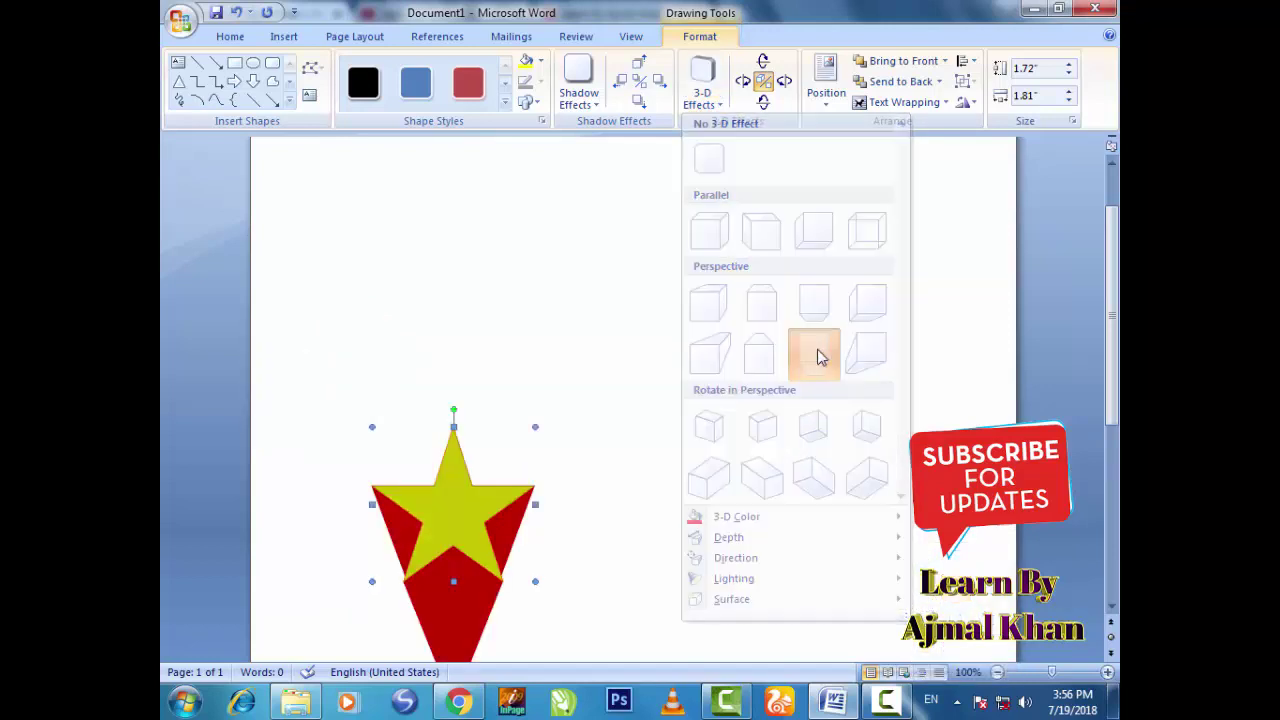
click(702, 95)
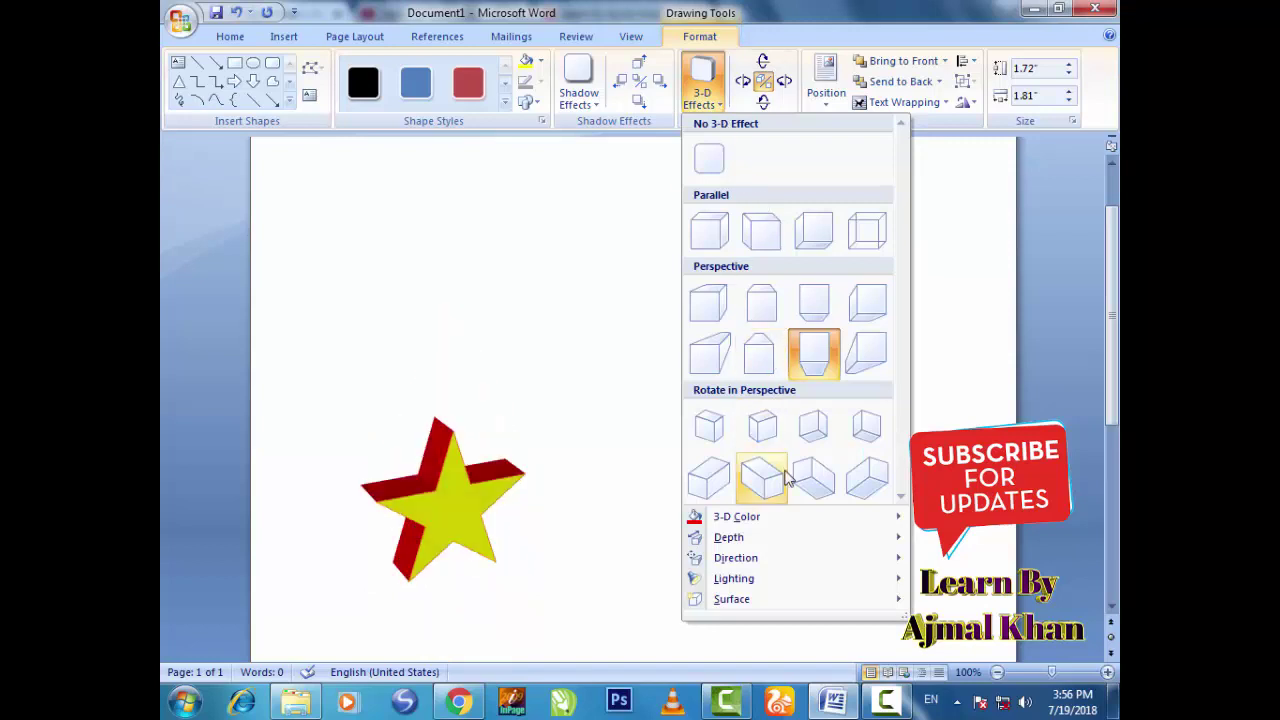
mouse_move(809, 558)
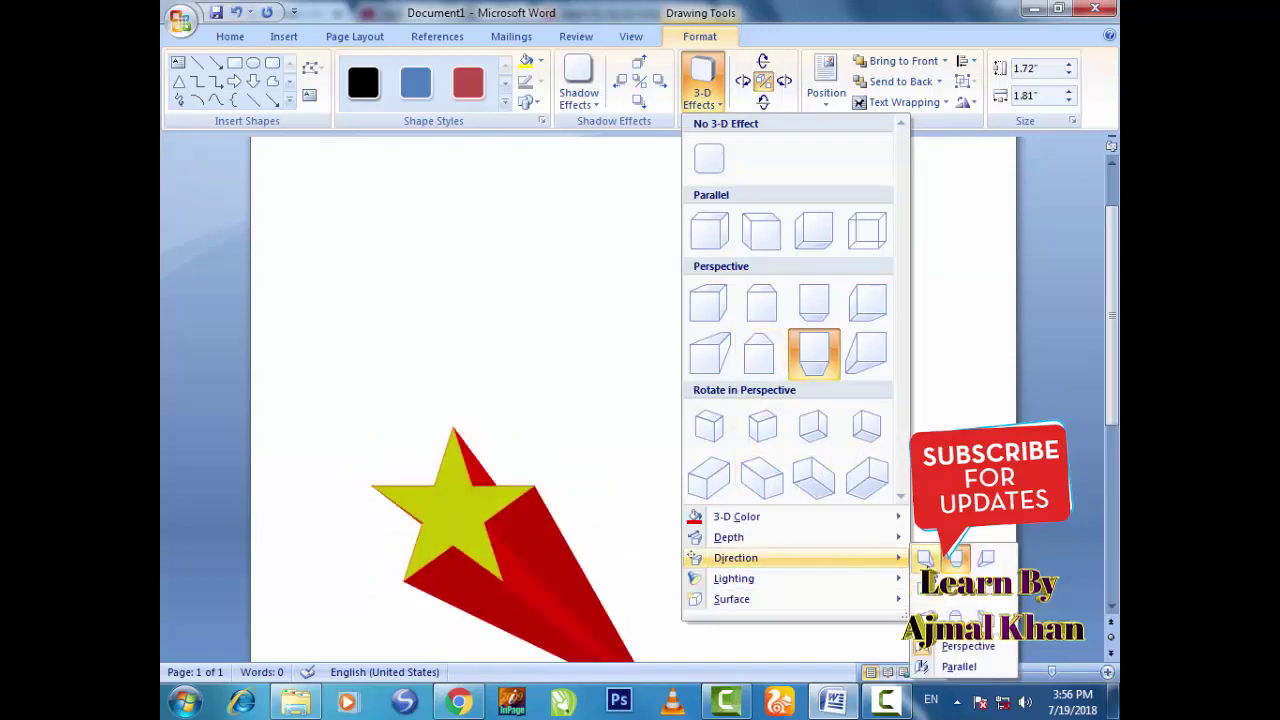
click(955, 558)
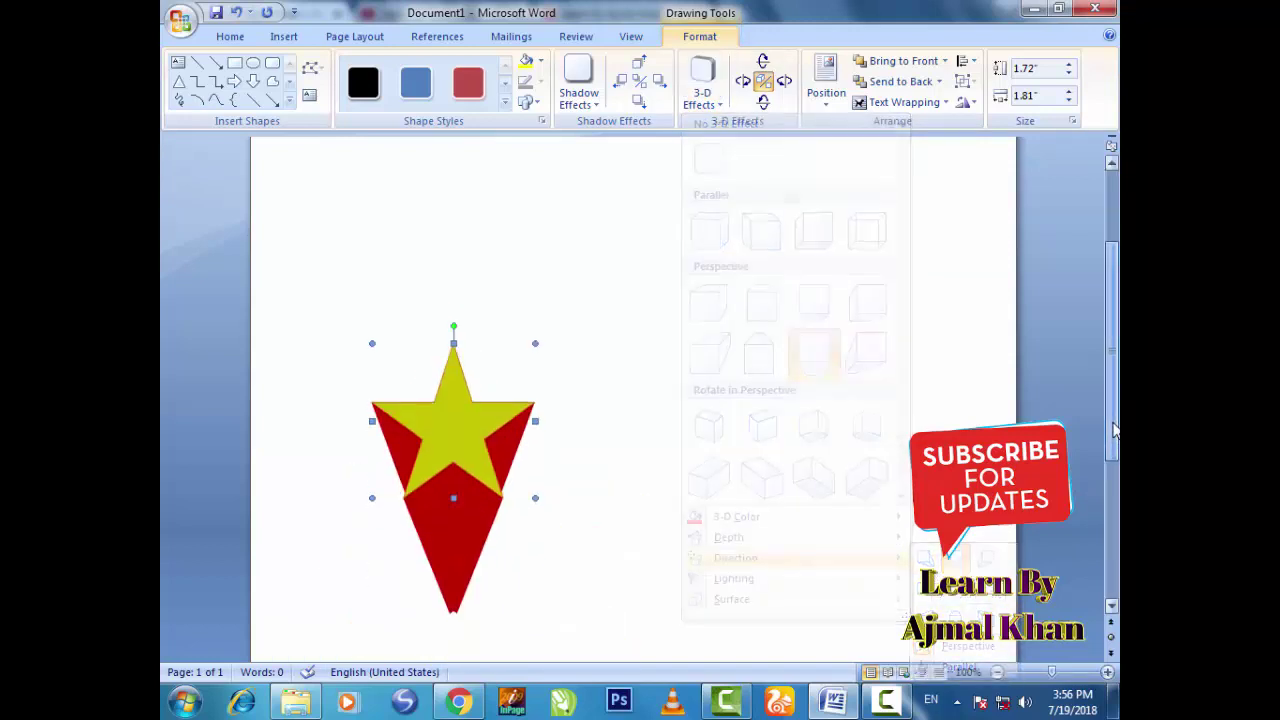
scroll(1112, 455, down, 1)
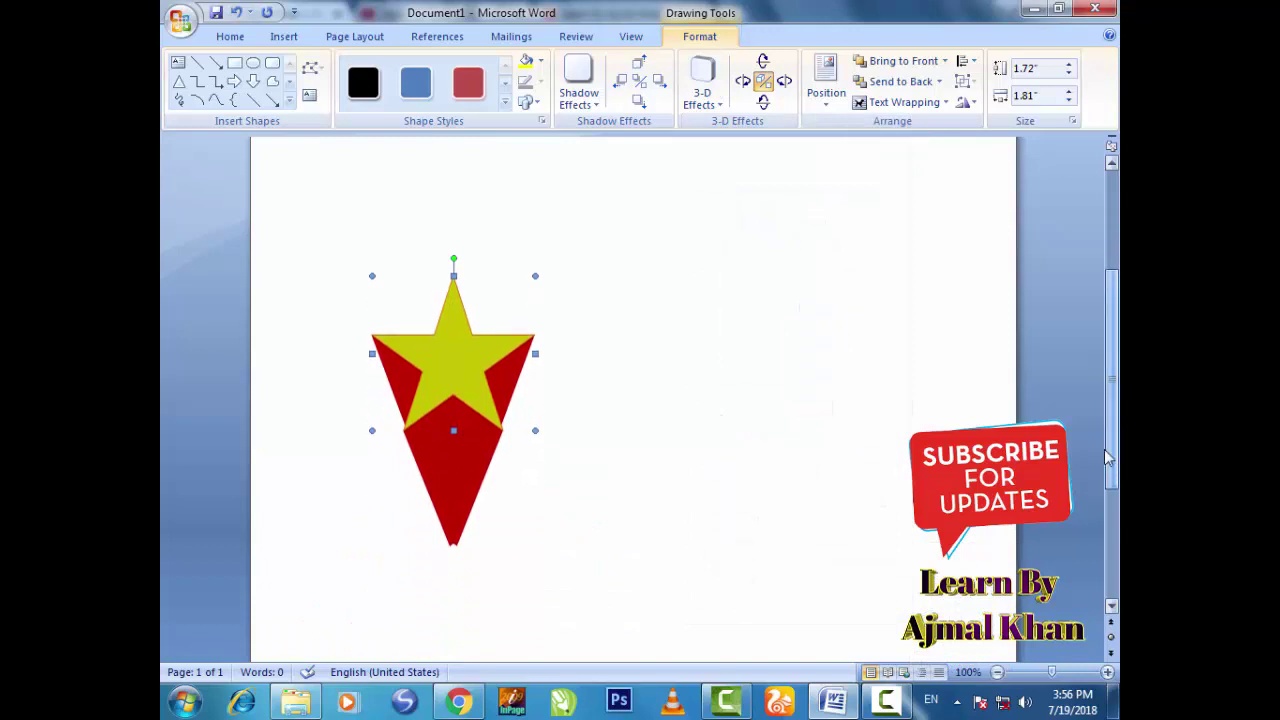
click(720, 100)
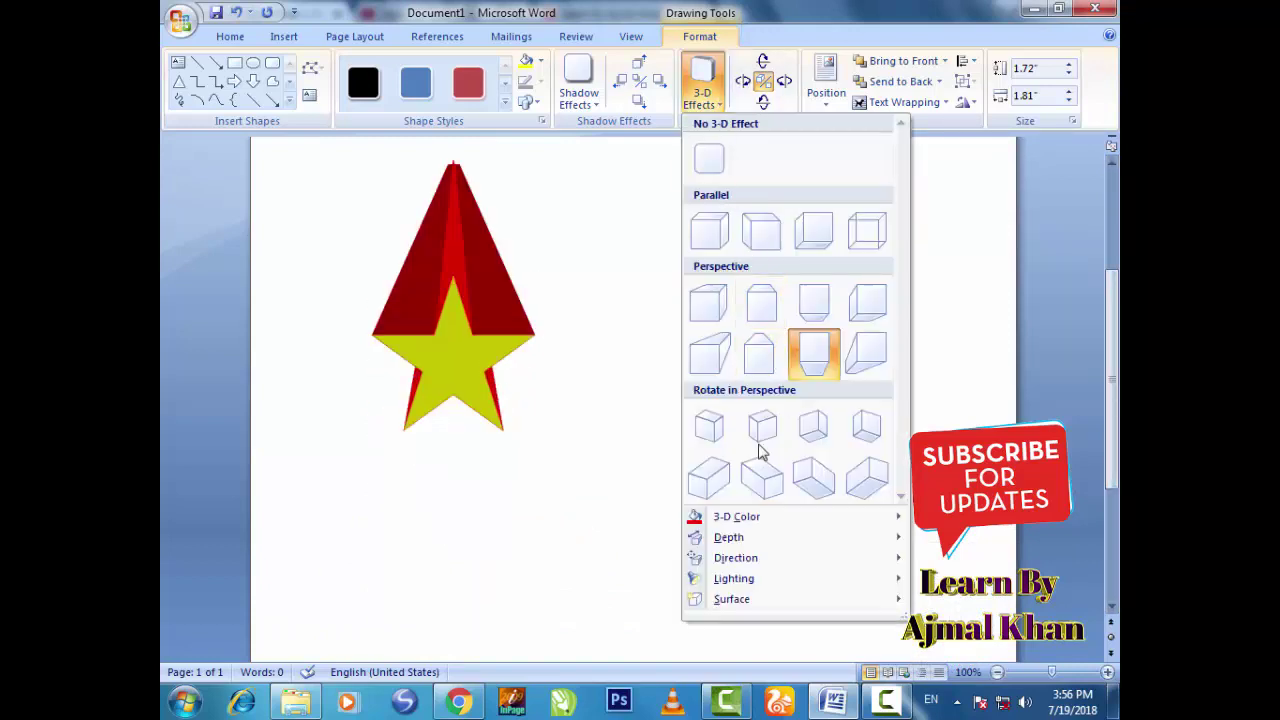
mouse_move(860, 558)
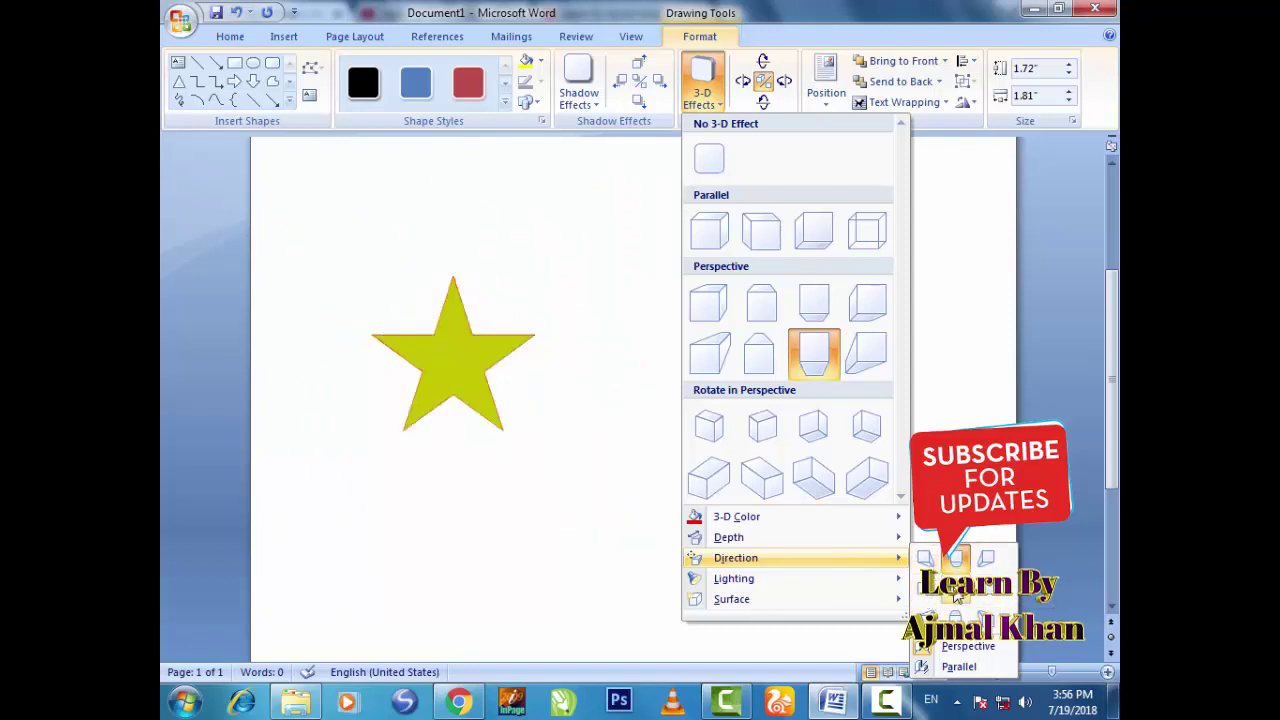
mouse_move(897, 543)
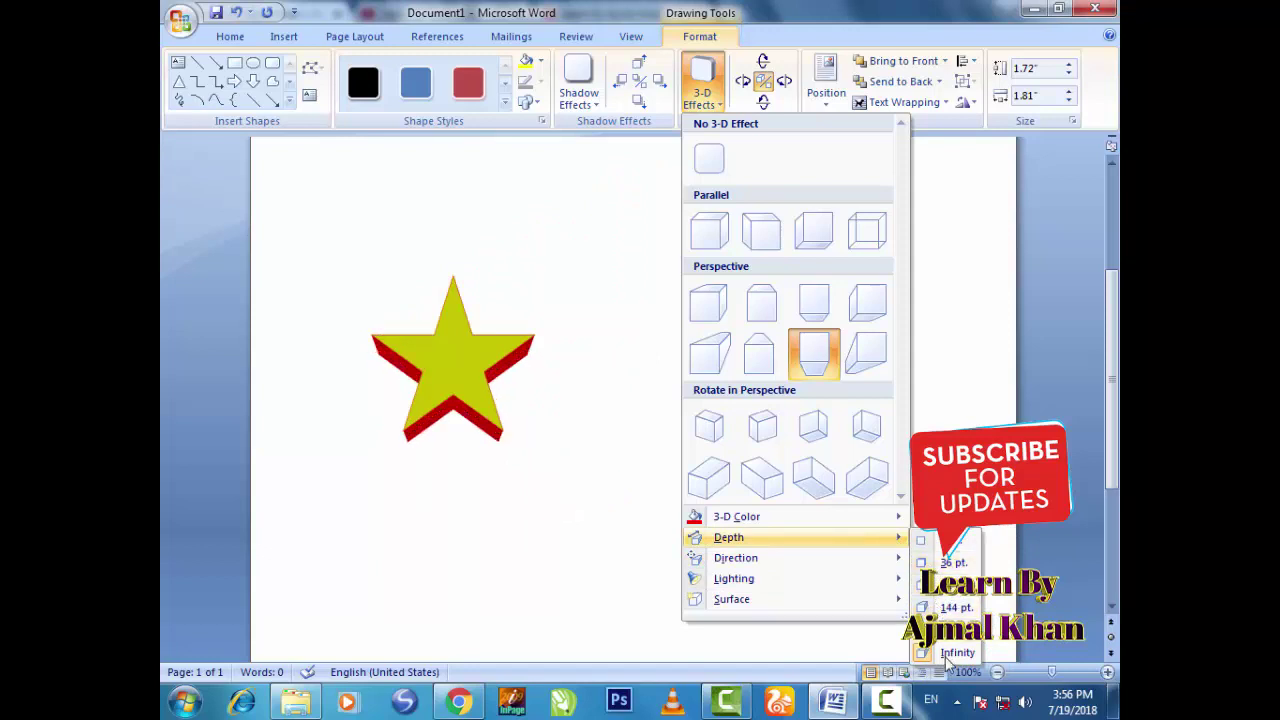
mouse_move(875, 600)
mouse_move(815, 586)
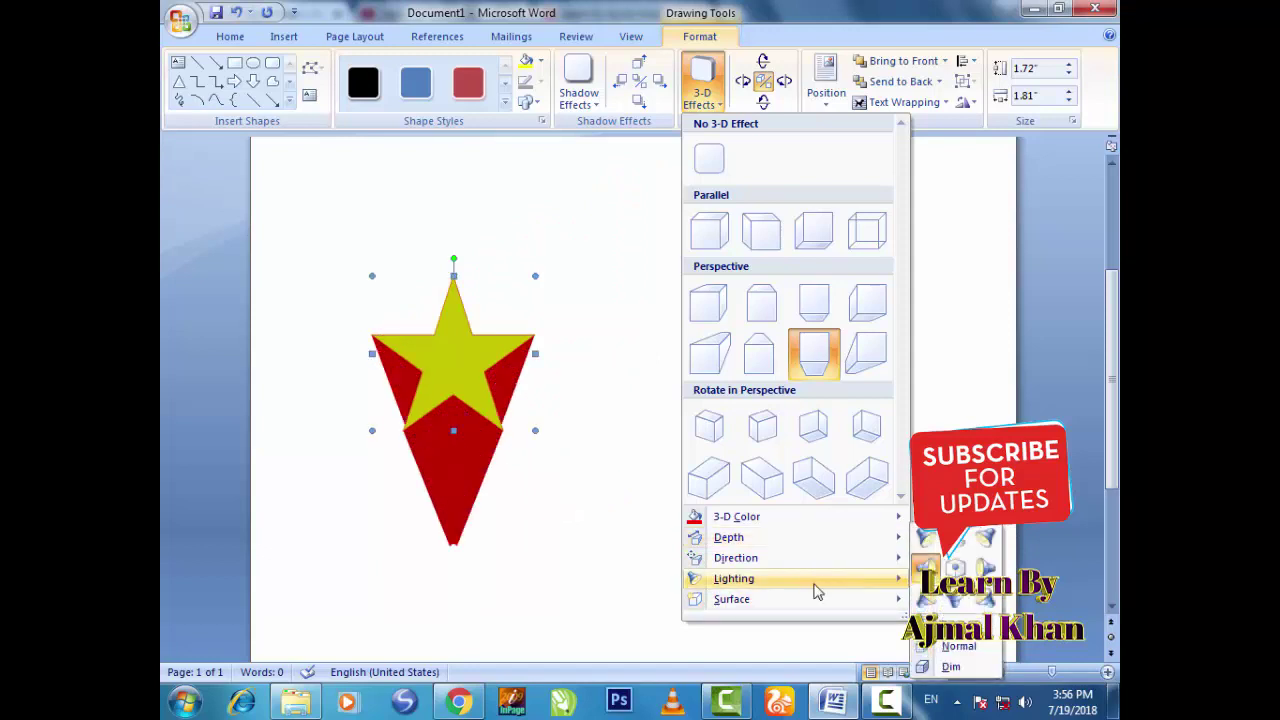
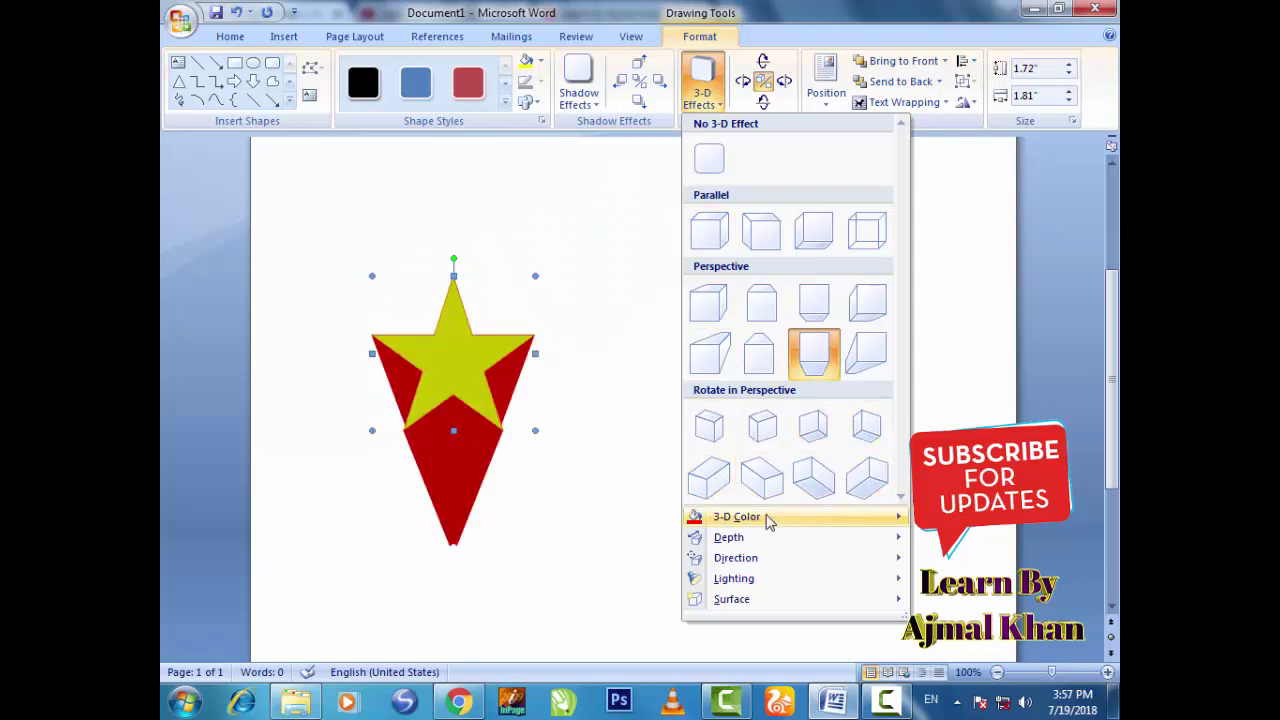
Apply the first Rotate in Perspective 3-D preset to the yellow star.
mouse_move(834, 537)
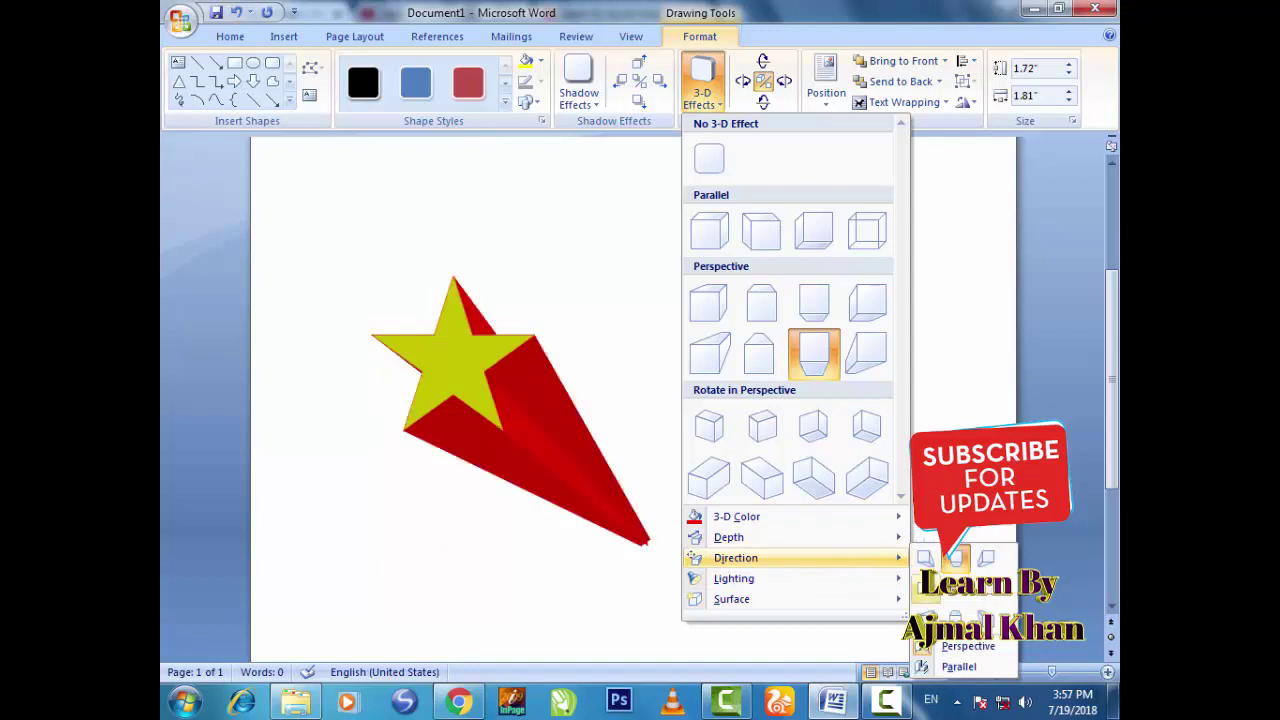
mouse_move(889, 580)
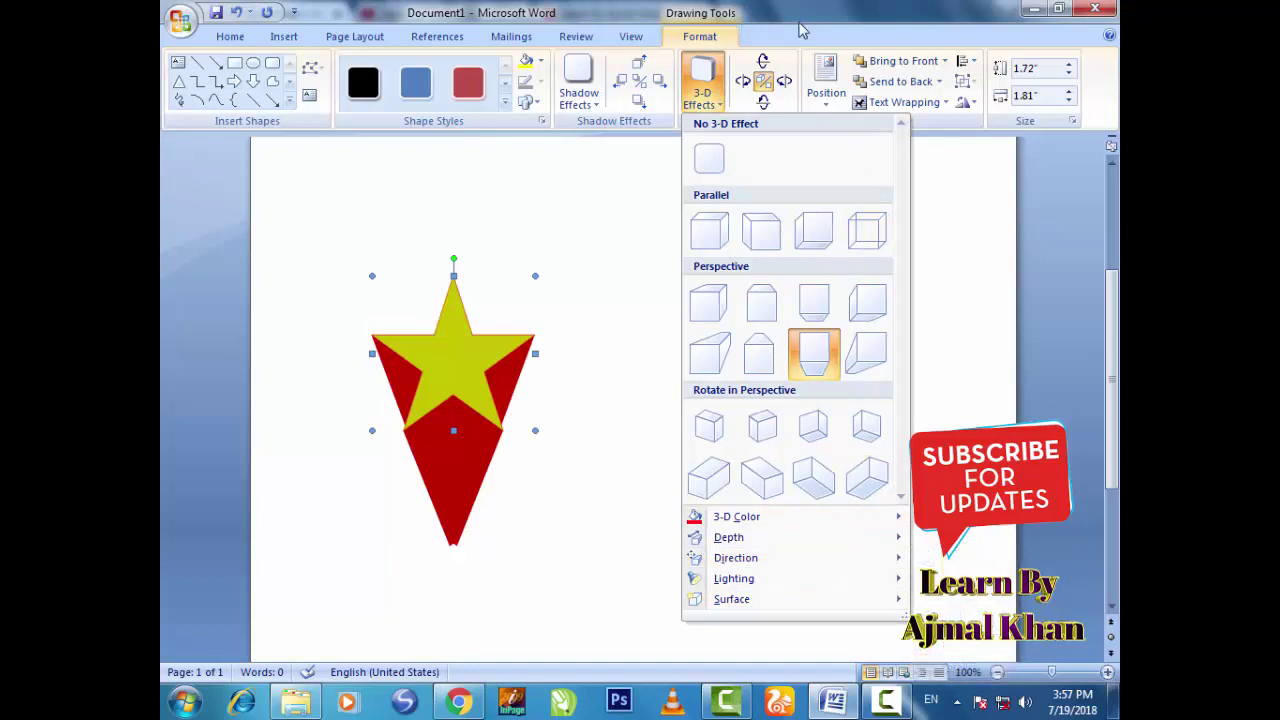
click(705, 100)
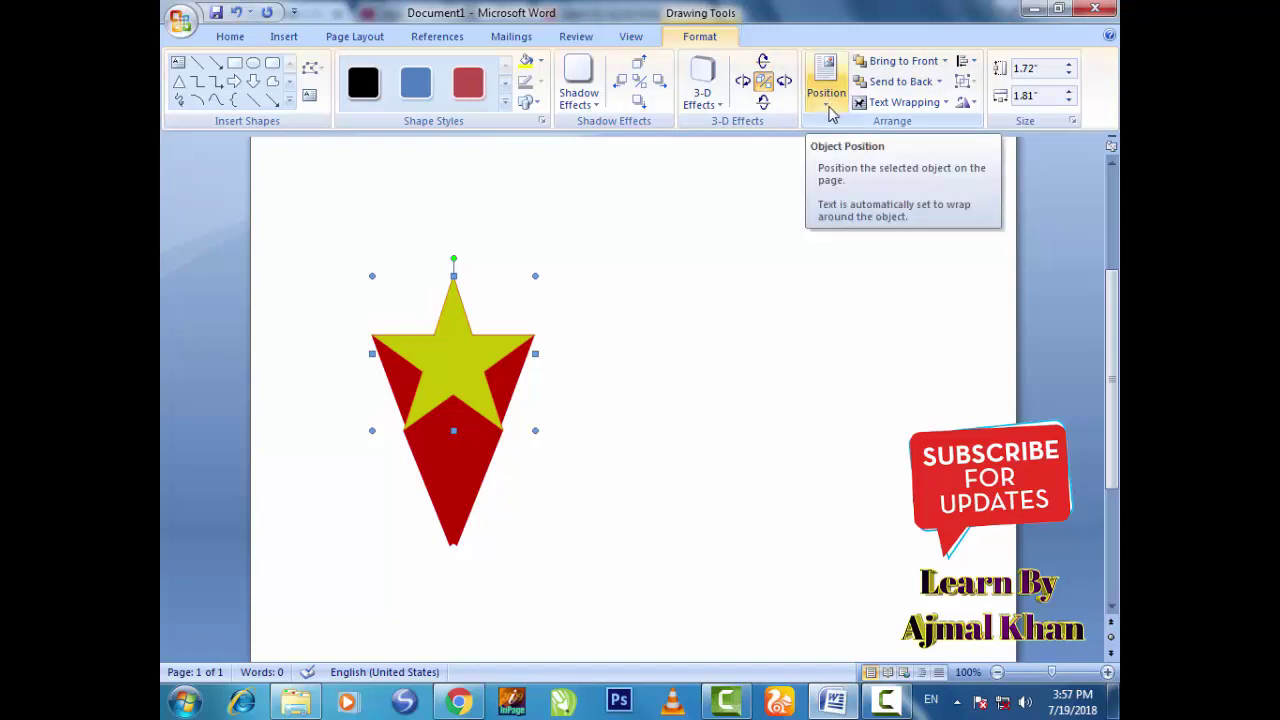
click(712, 110)
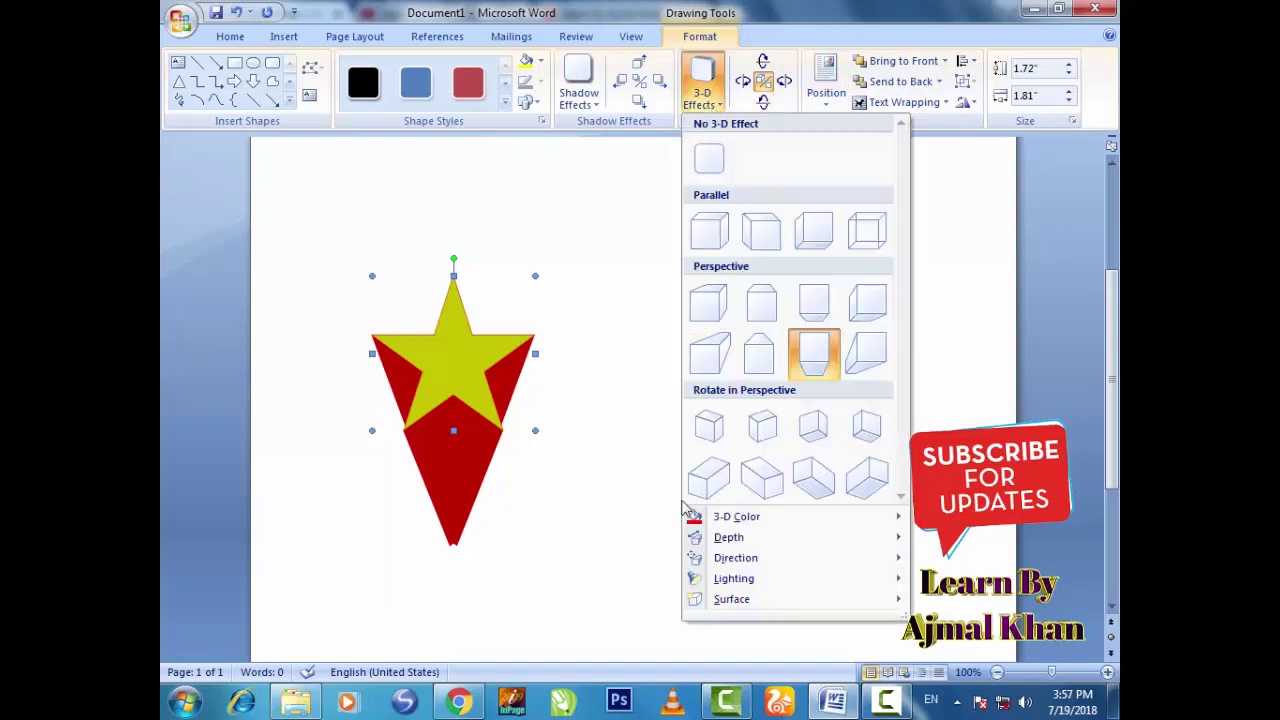
click(709, 427)
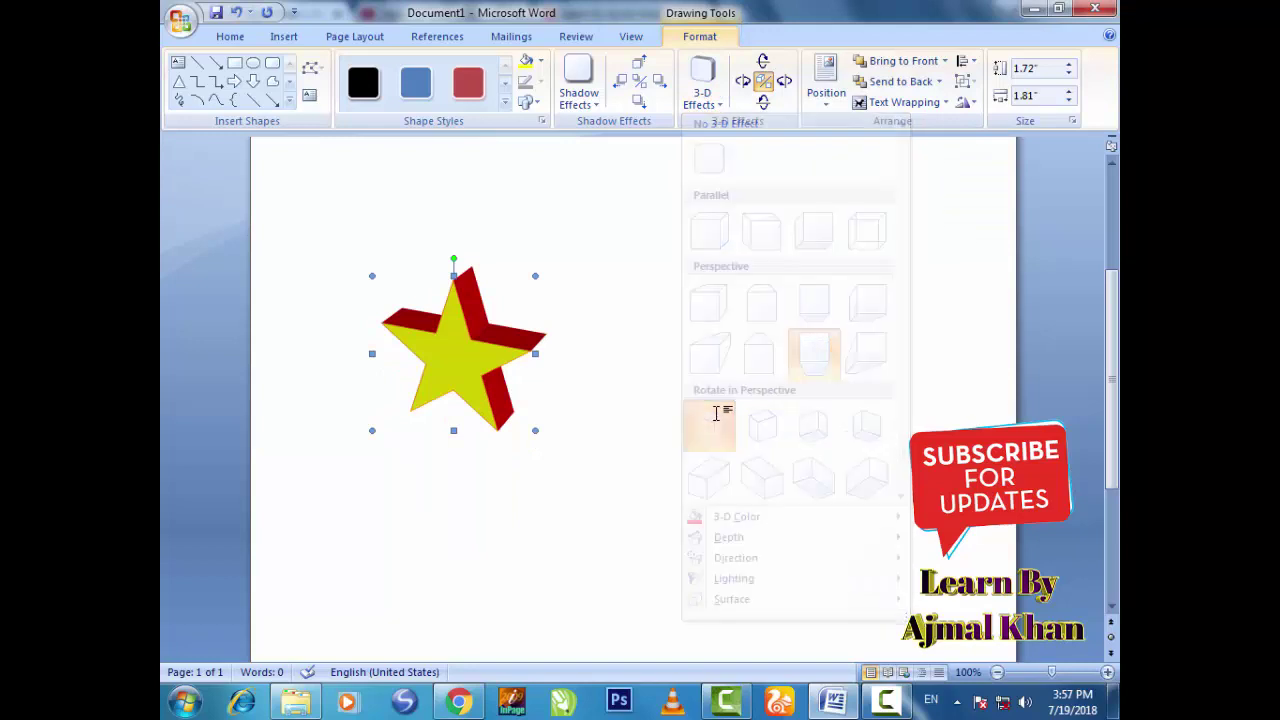
Browse the star's Position gallery and zoom out and back in without moving it.
click(828, 98)
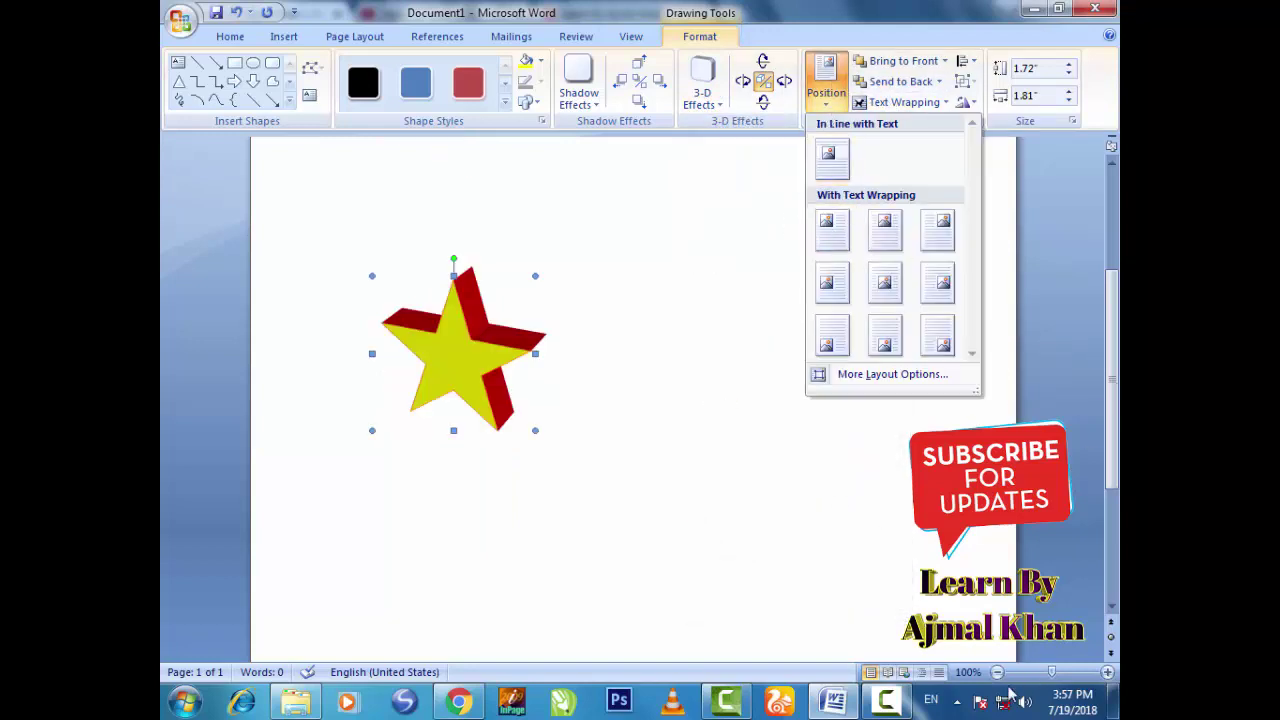
drag(1048, 676, 1039, 673)
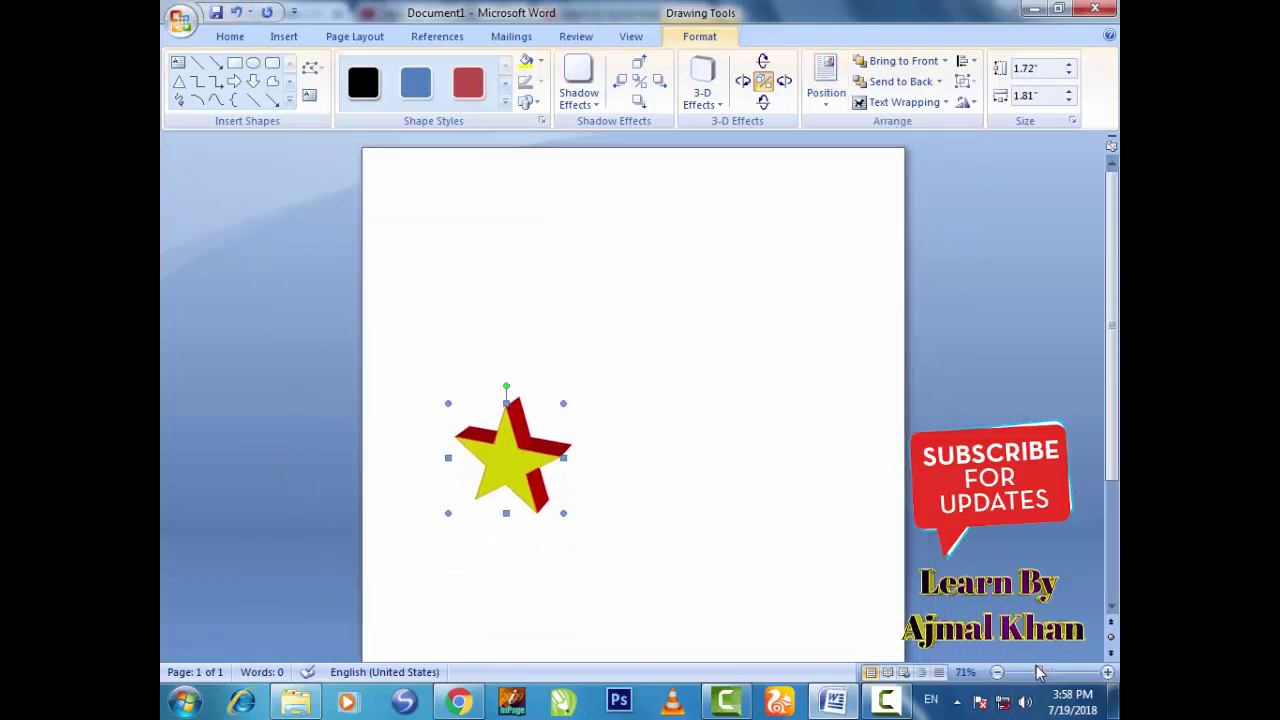
click(997, 674)
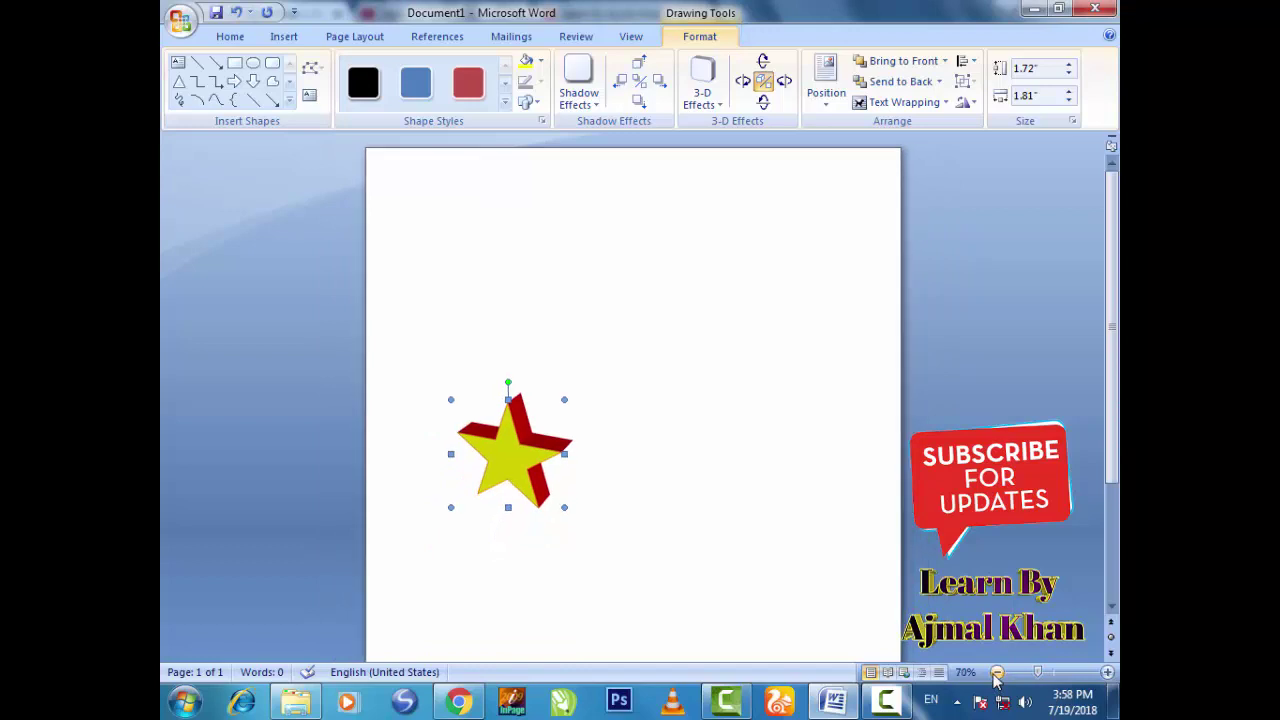
click(997, 674)
click(997, 674)
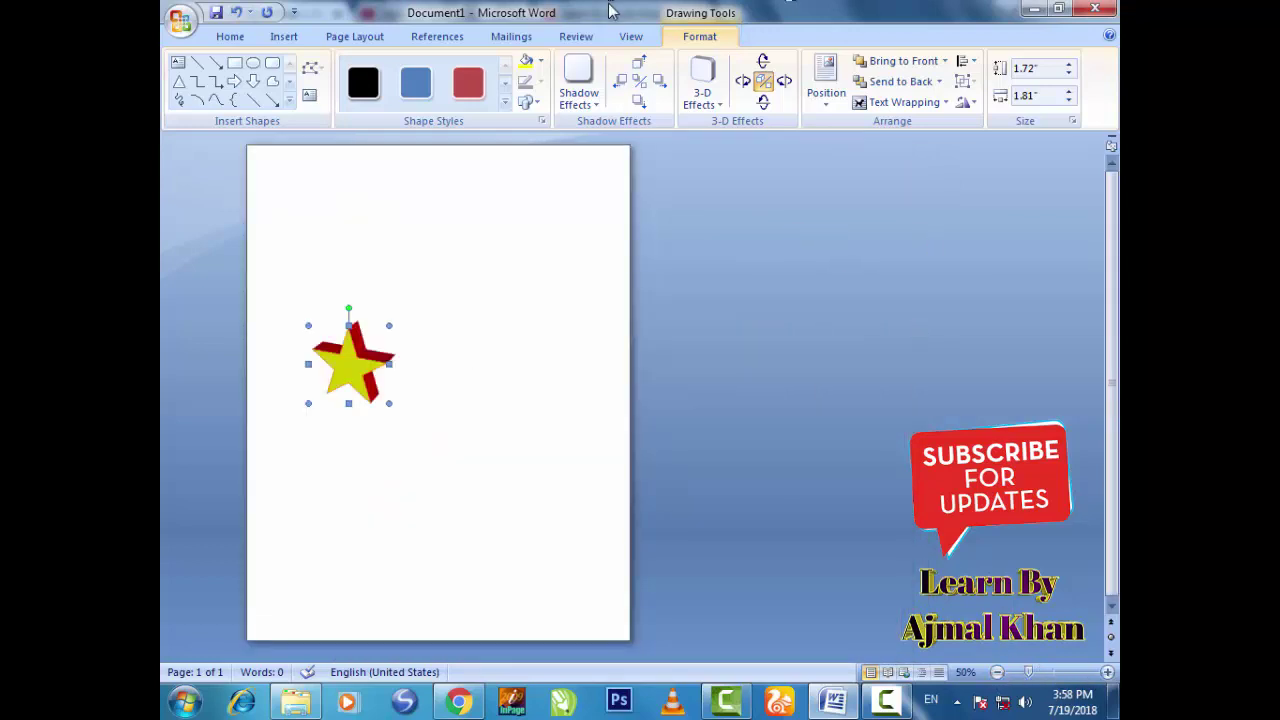
click(828, 95)
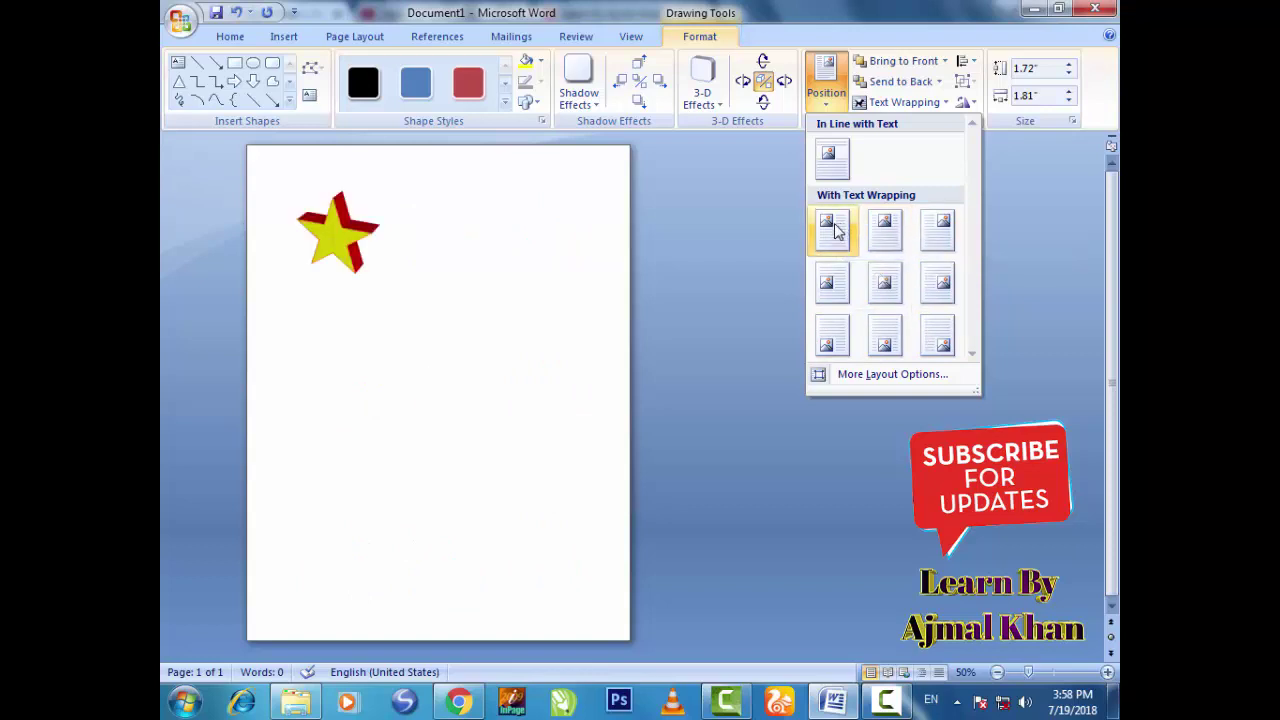
click(845, 34)
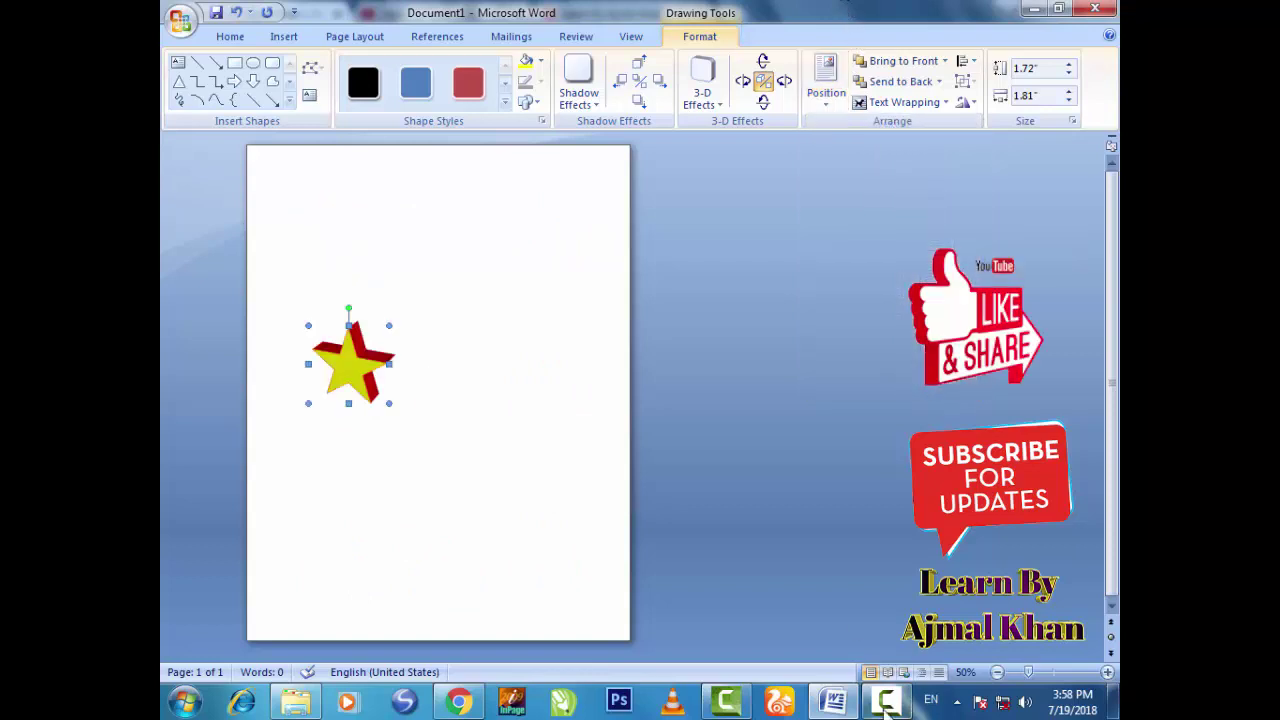
drag(1030, 673, 1044, 673)
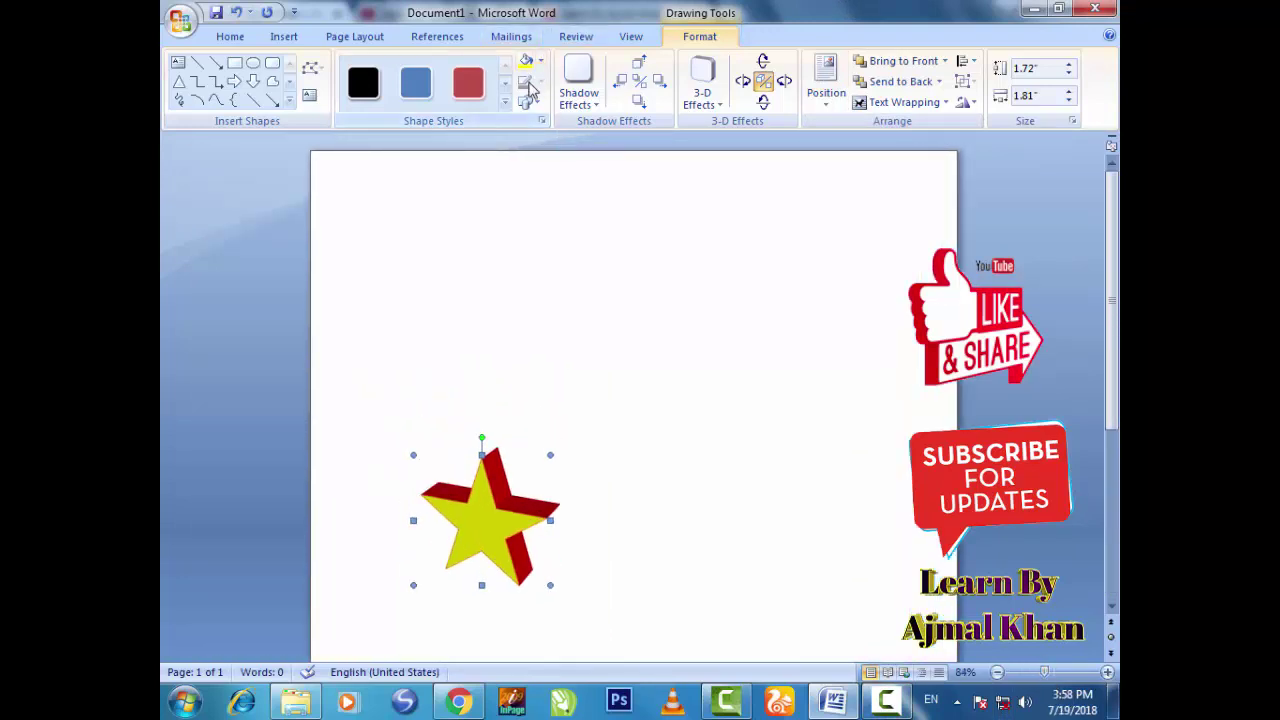
Delete the 3-D star and draw a red-filled rounded rectangle near the page centre.
key(Delete)
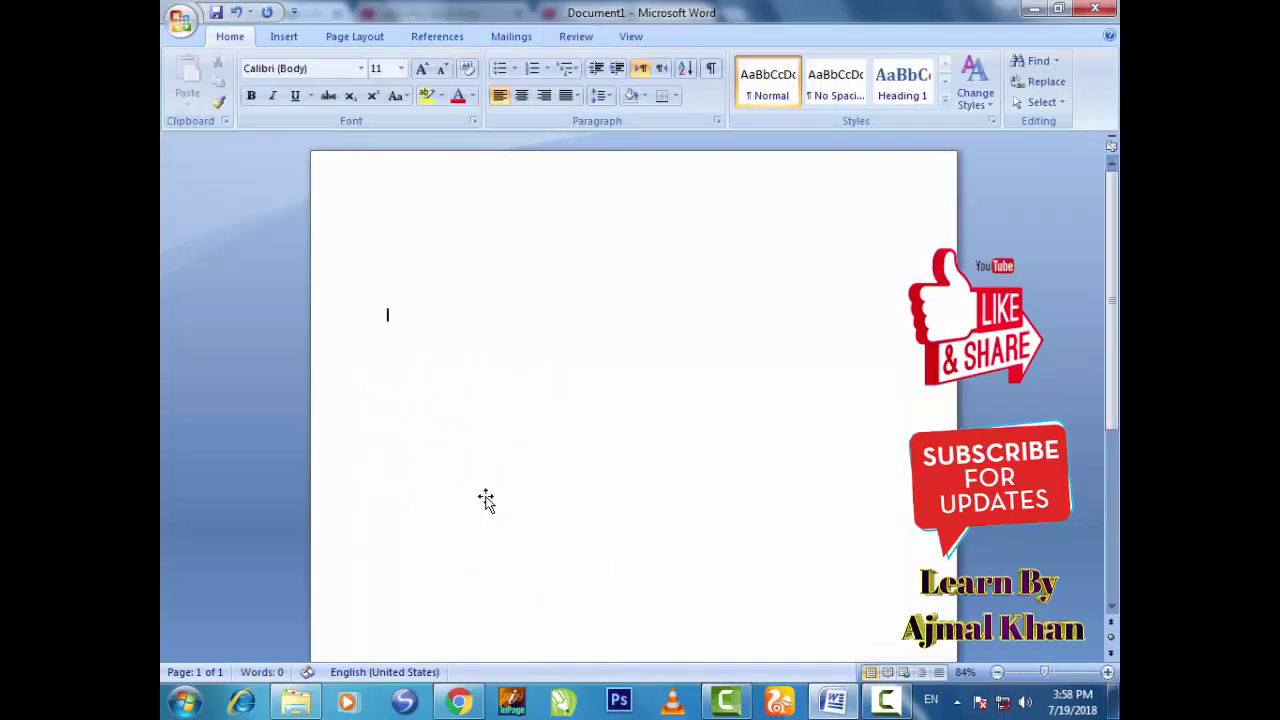
click(281, 37)
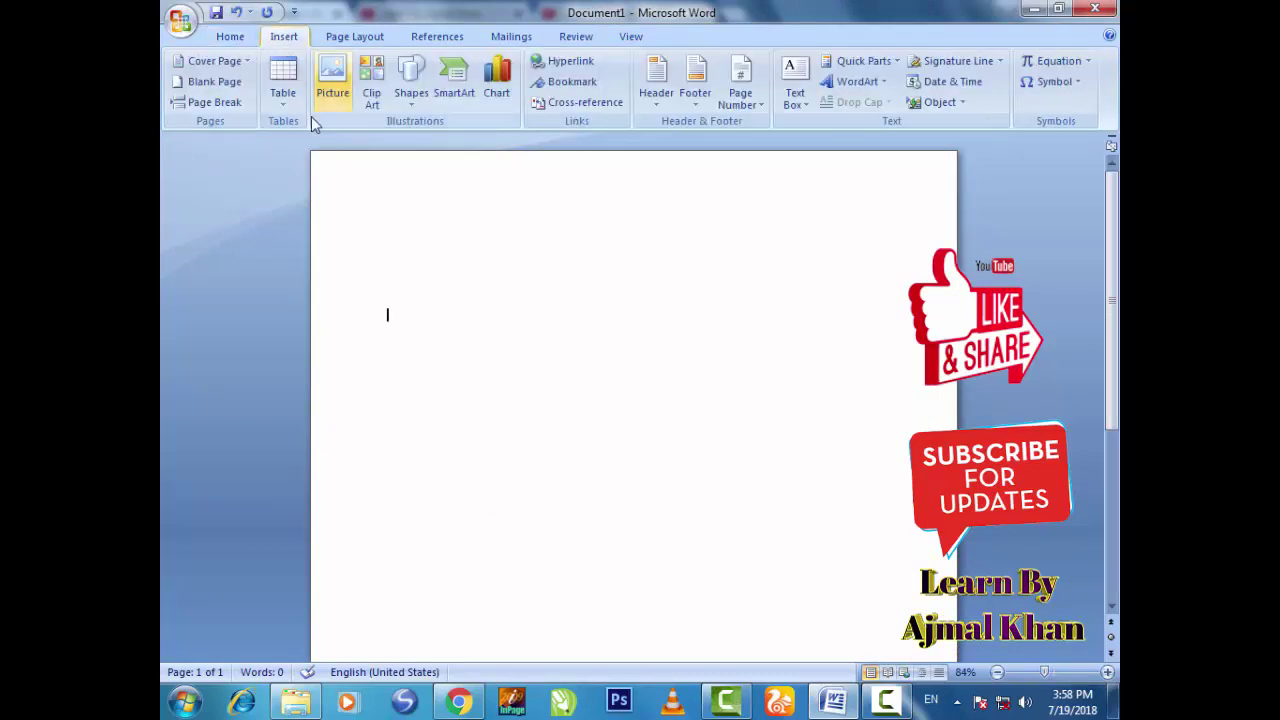
click(415, 100)
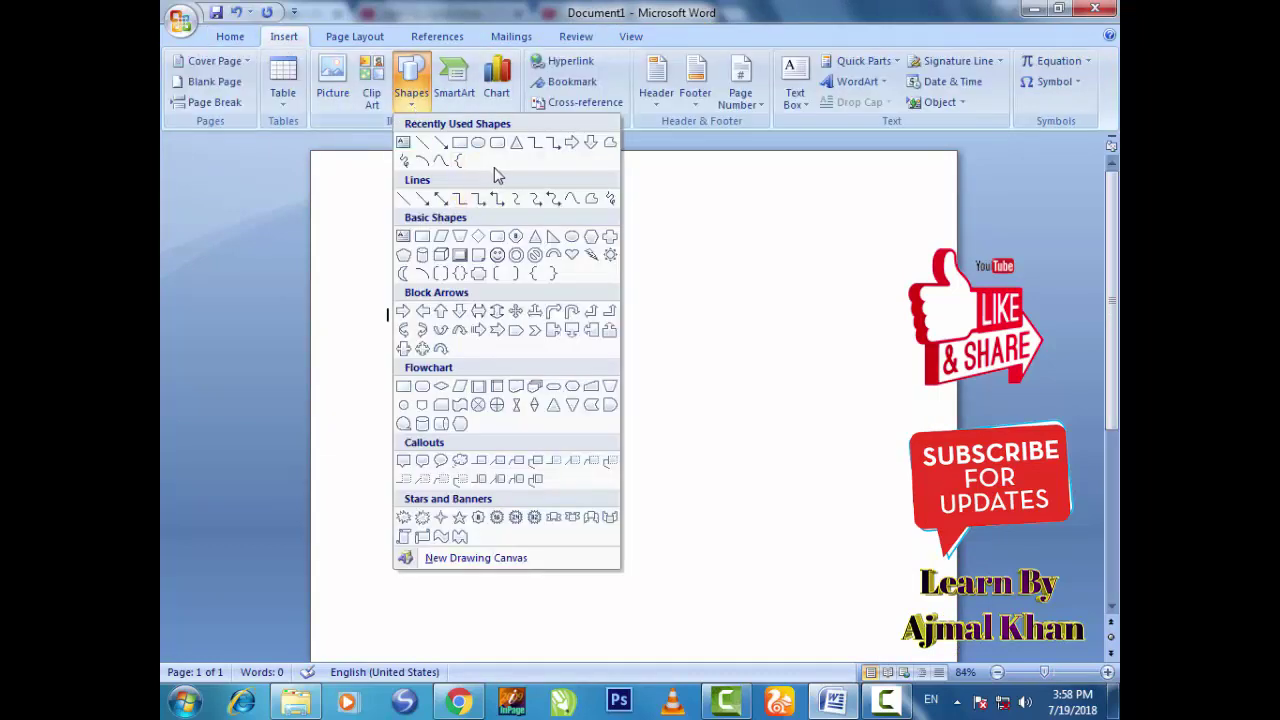
click(497, 145)
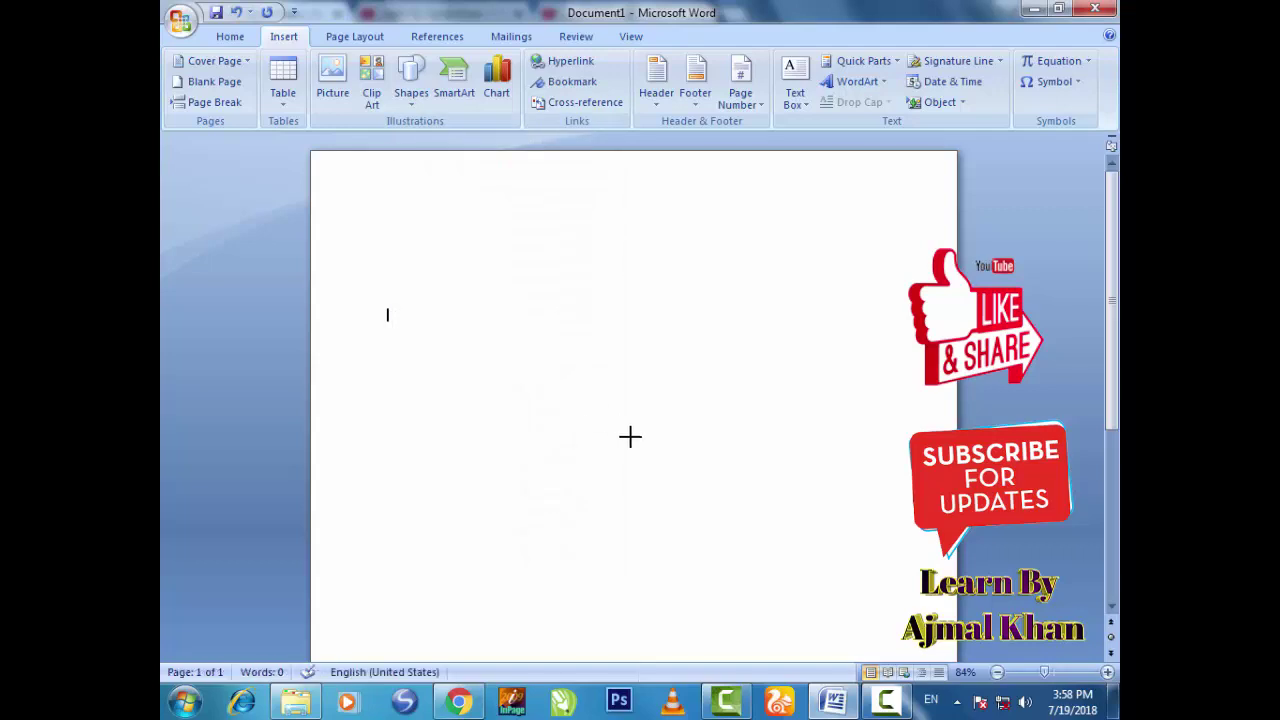
drag(511, 312, 691, 442)
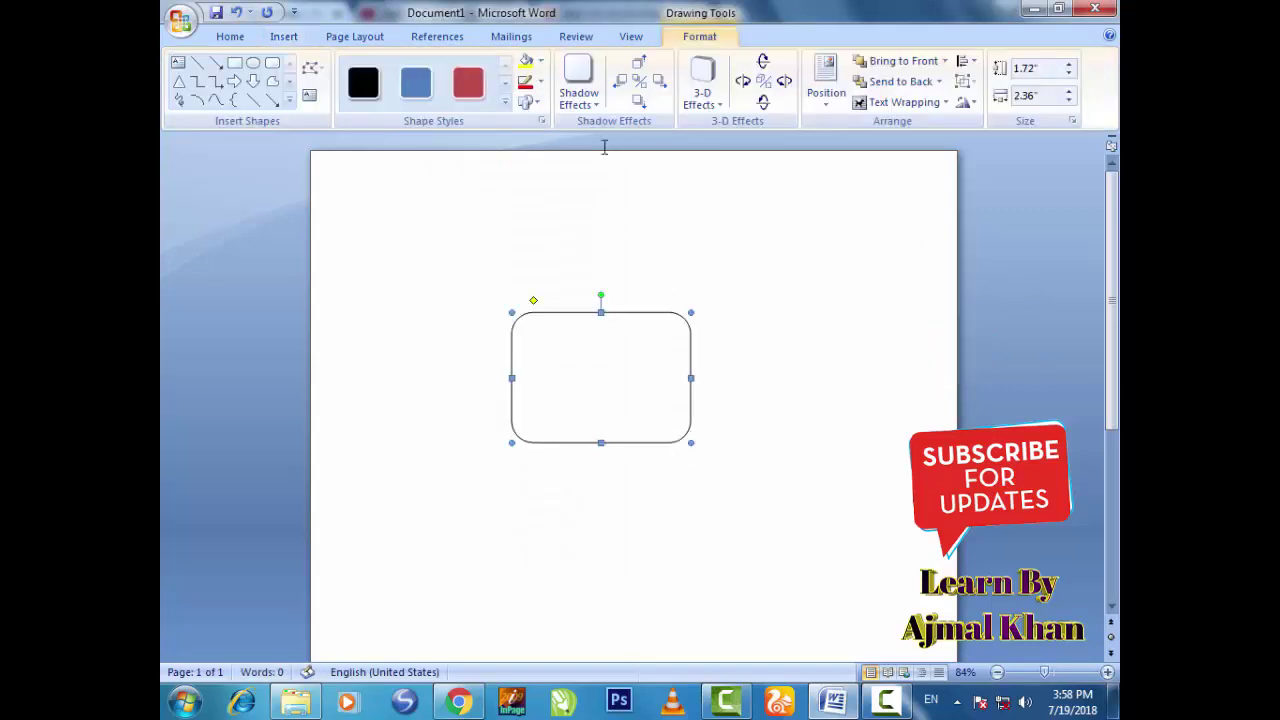
click(540, 62)
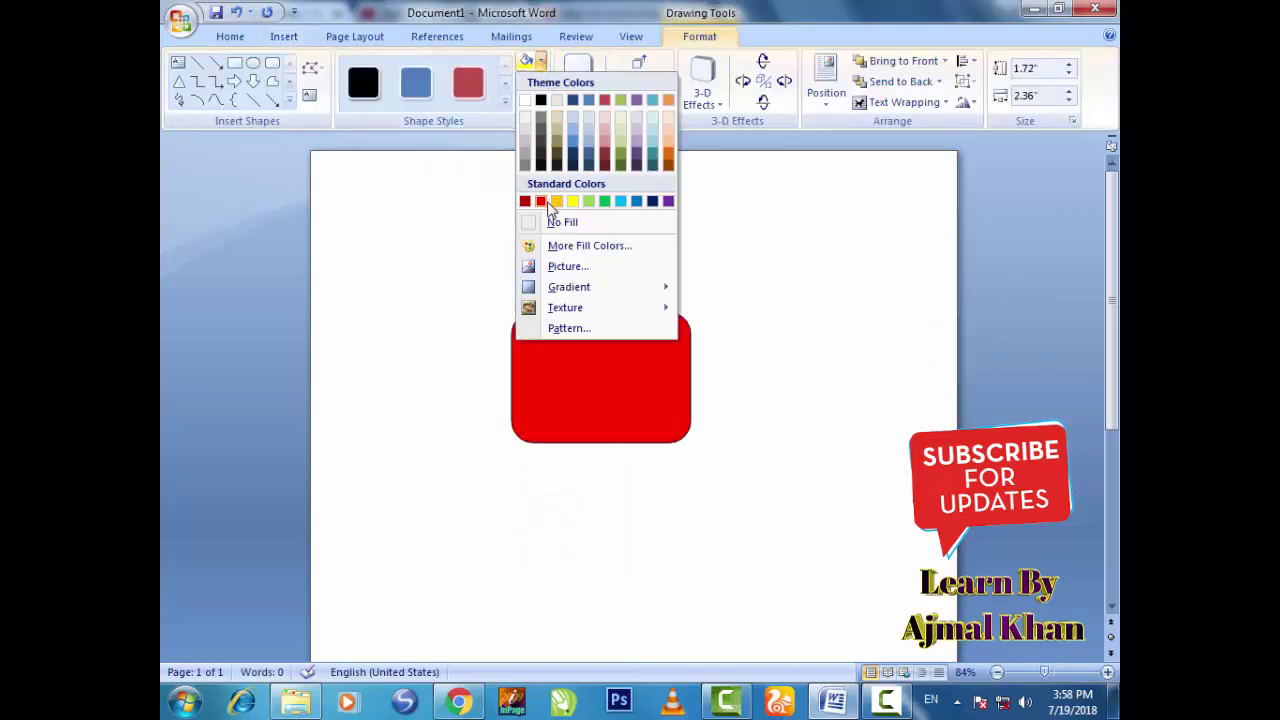
click(541, 201)
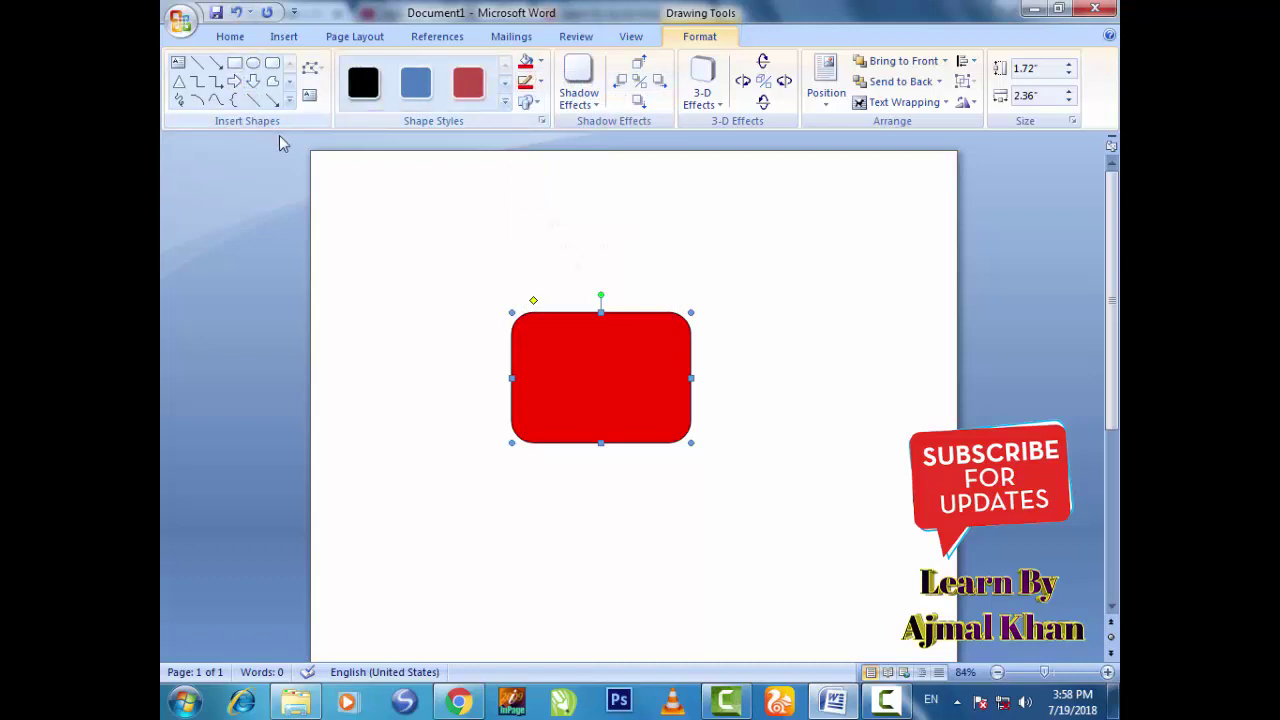
Draw a cyan five-point star over the rectangle and a starburst overlapping both.
click(289, 104)
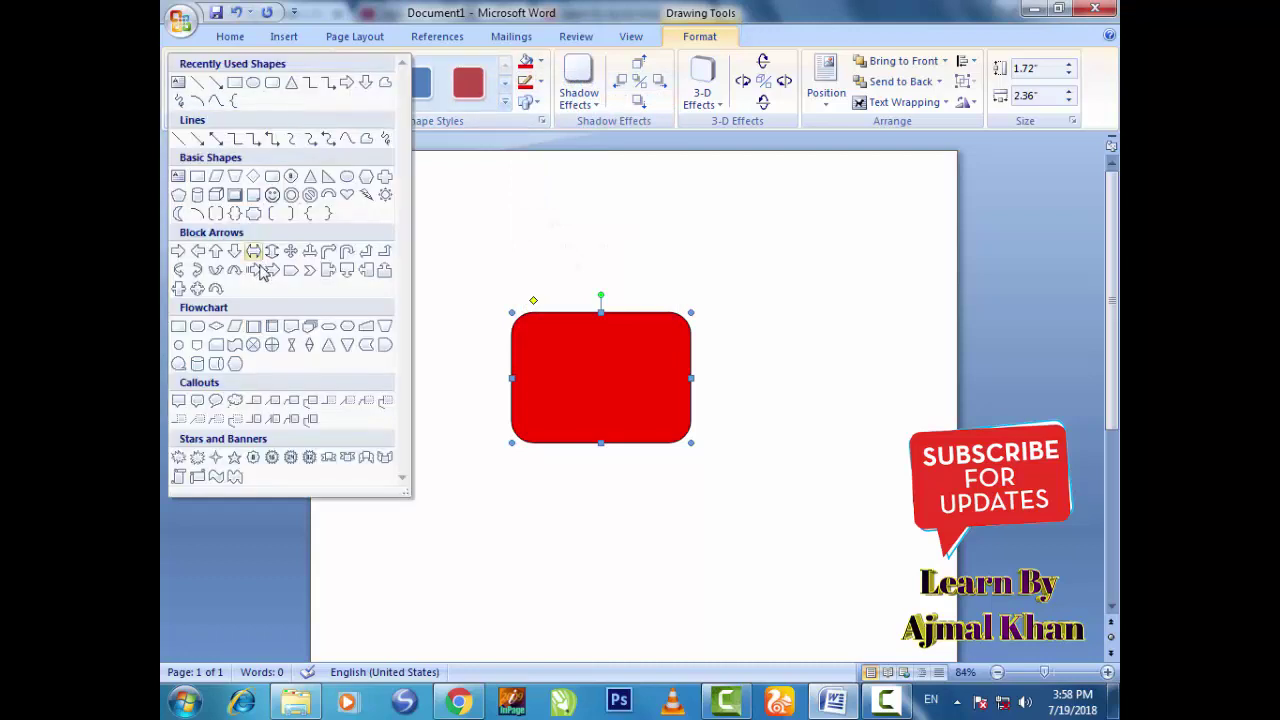
click(234, 457)
drag(463, 341, 656, 514)
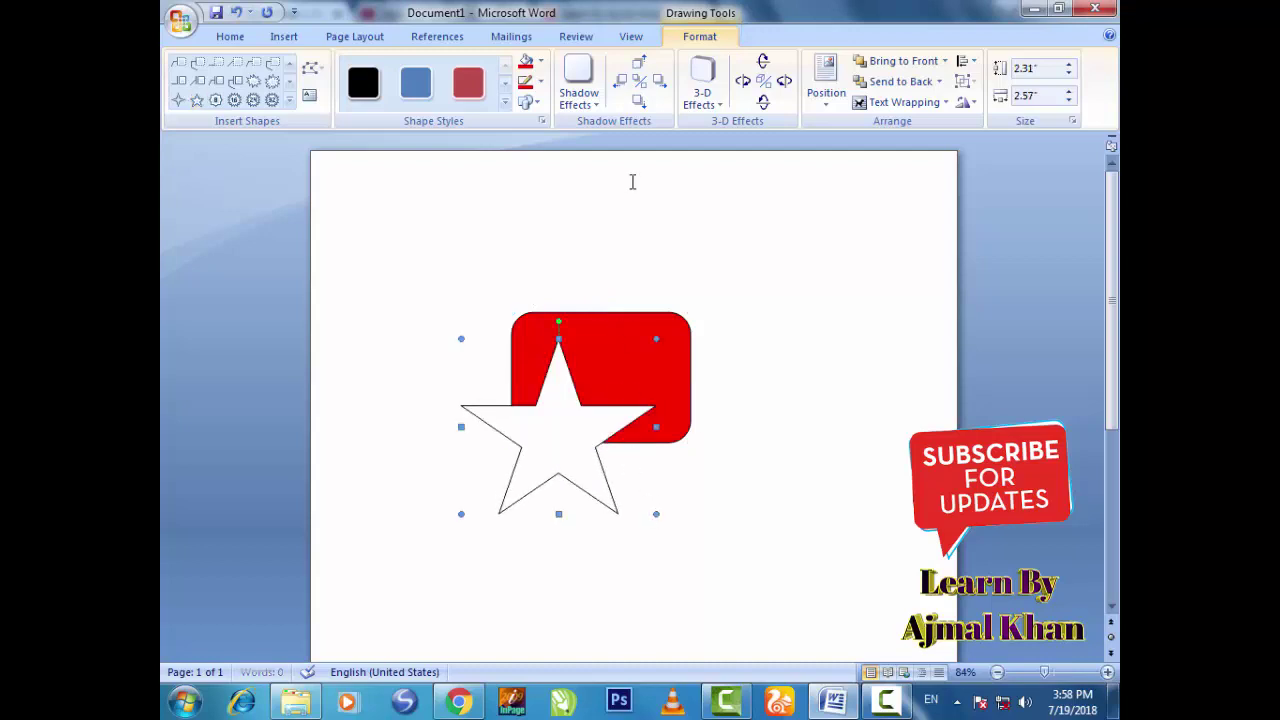
click(540, 61)
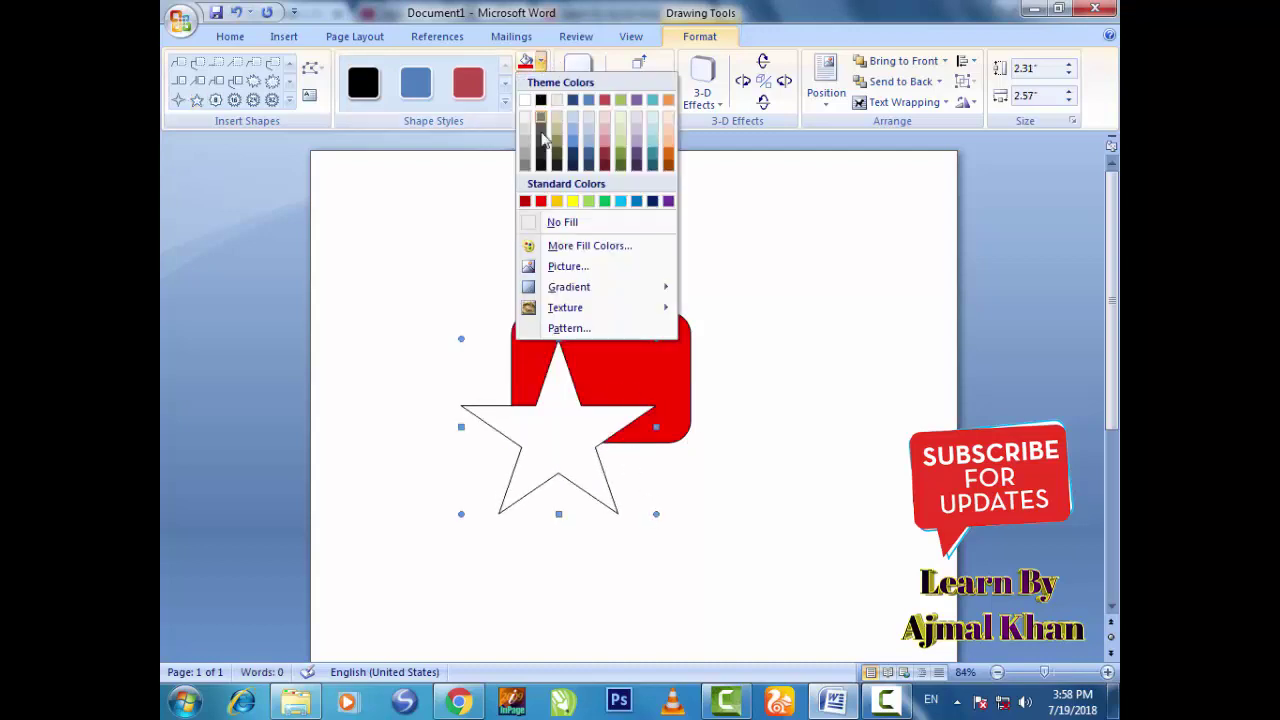
click(620, 201)
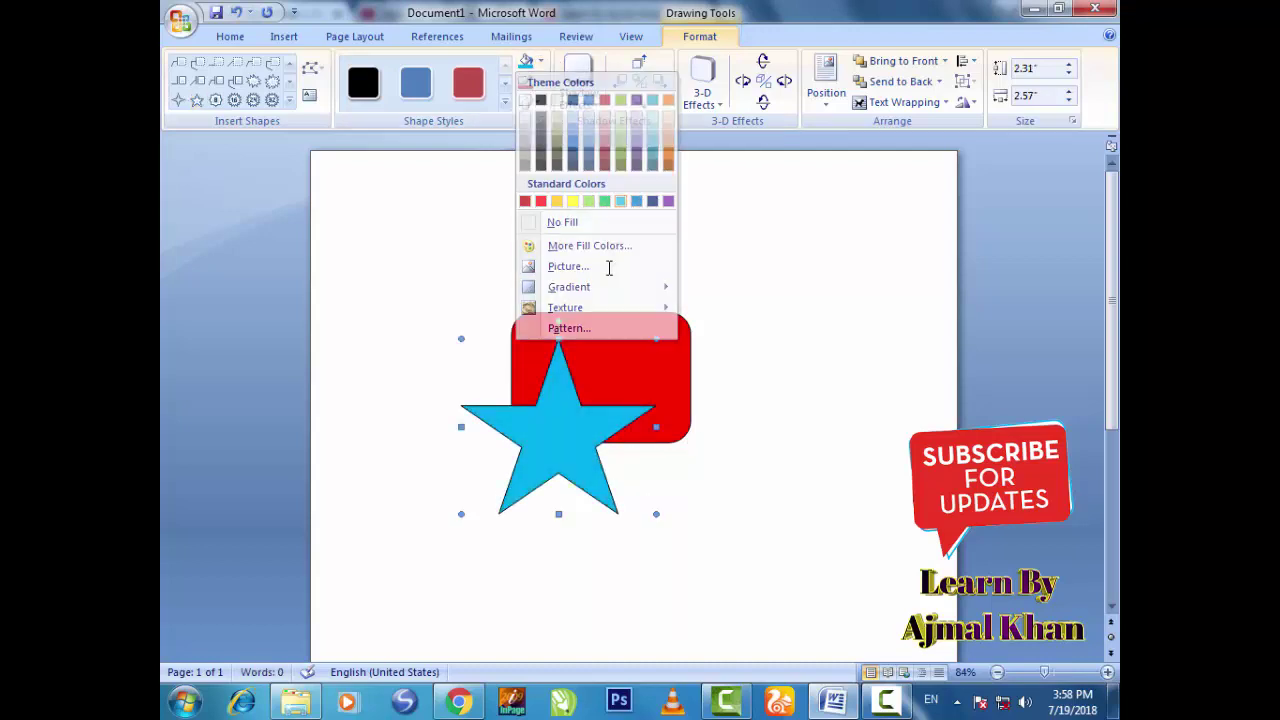
click(253, 100)
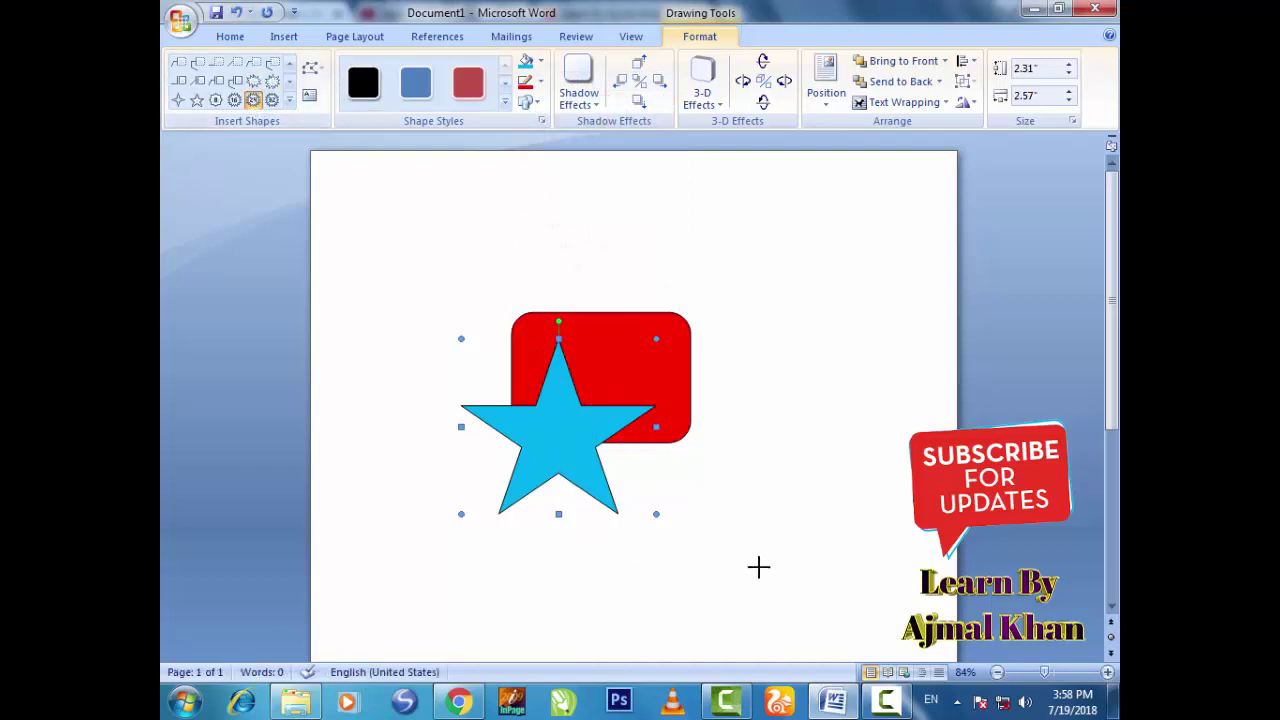
drag(555, 377, 756, 600)
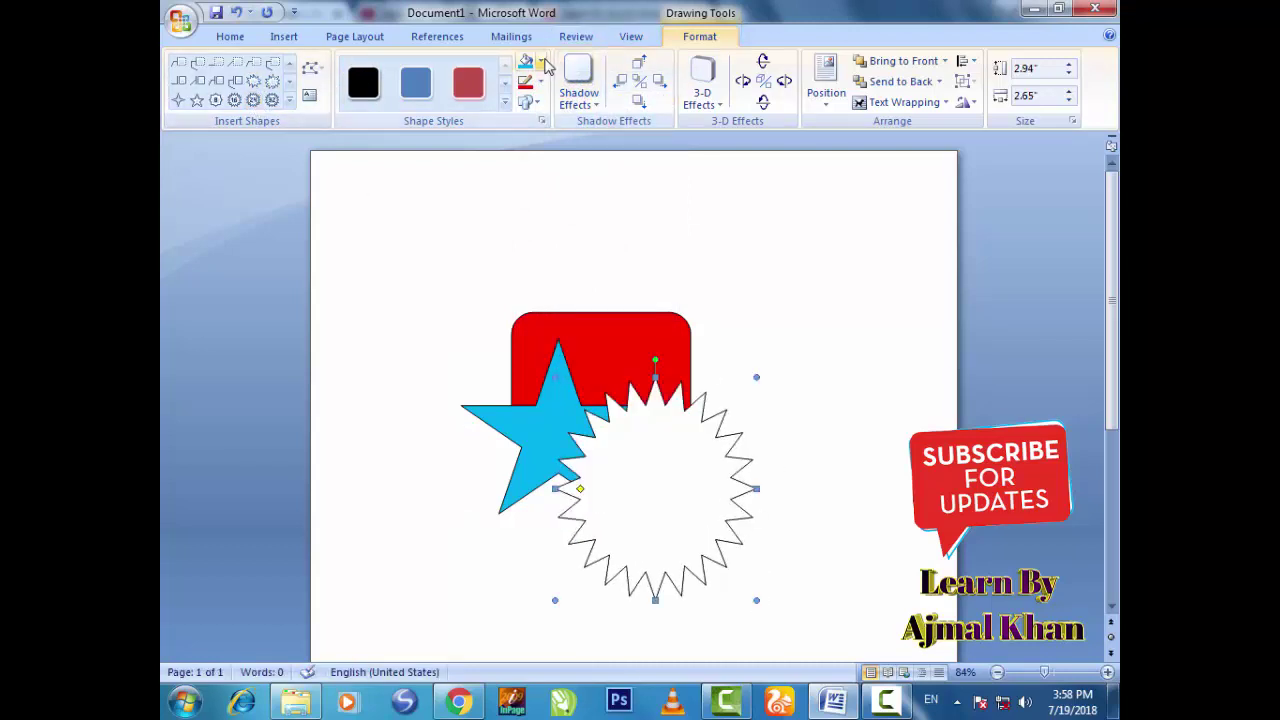
Fill the starburst yellow and nudge it slightly up and left.
click(541, 62)
click(573, 202)
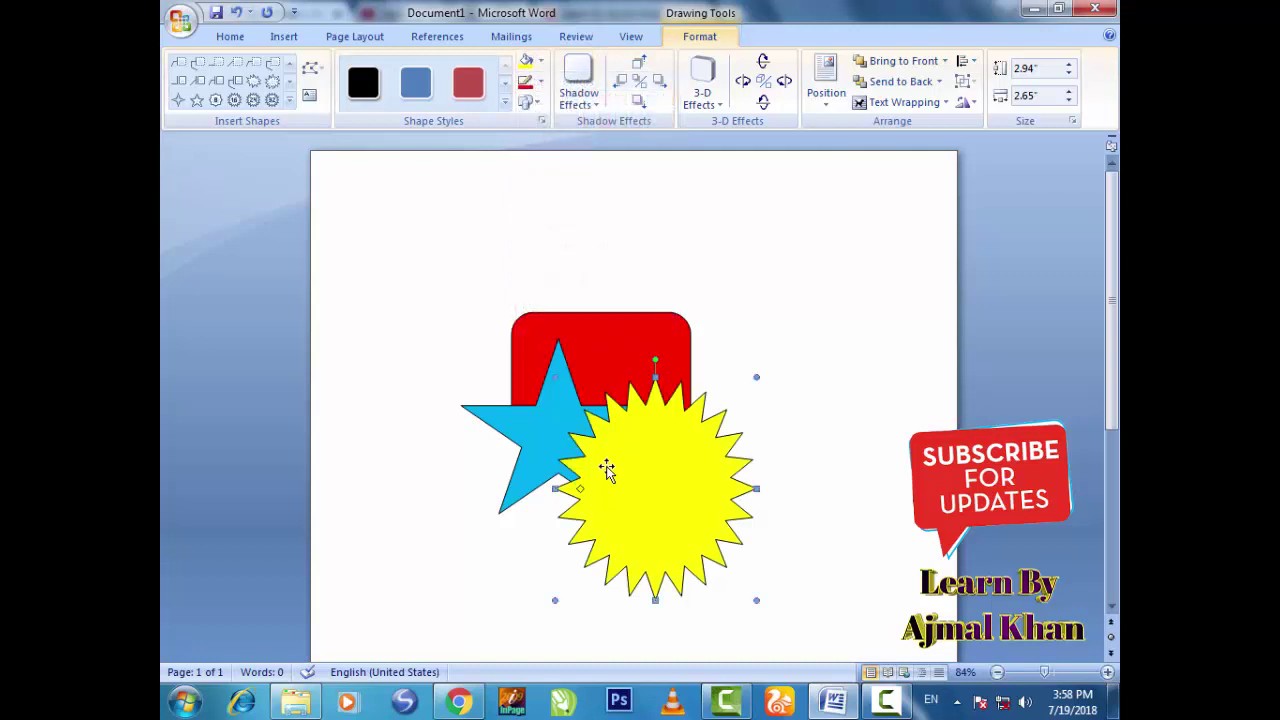
drag(603, 471, 598, 461)
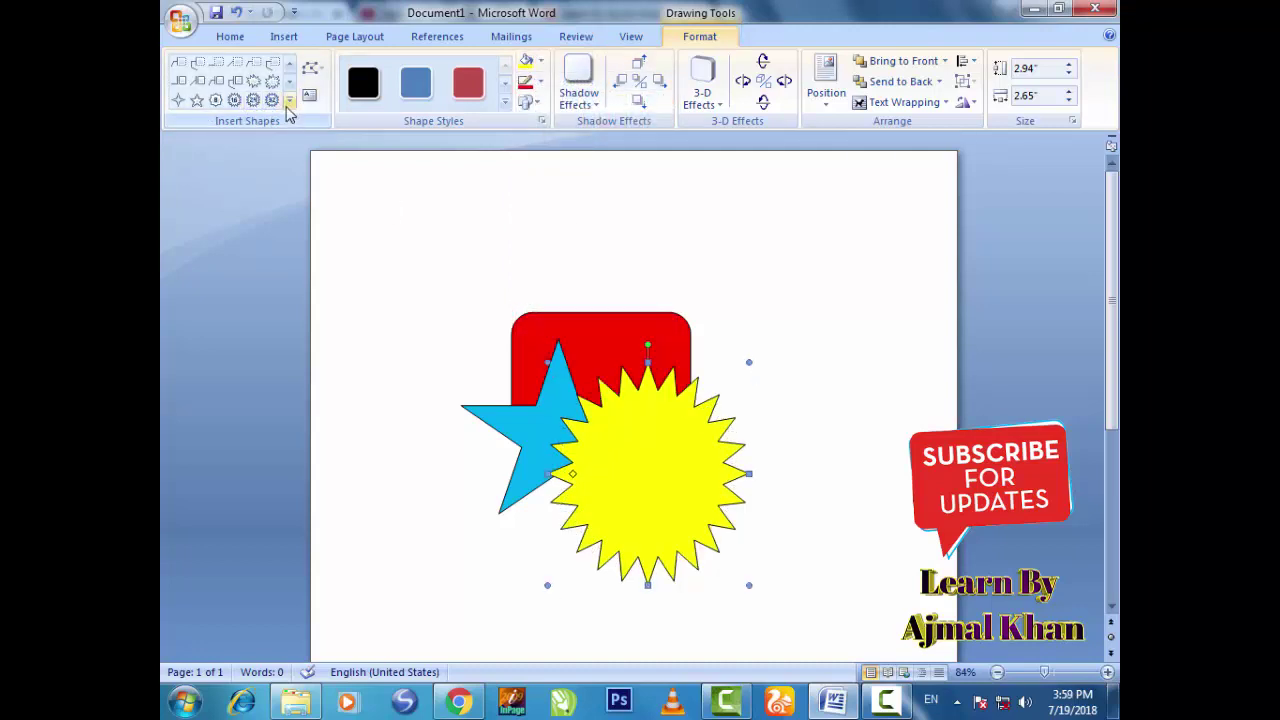
Draw a purple-filled oval overlapping the star and sun, nudged slightly up.
click(289, 99)
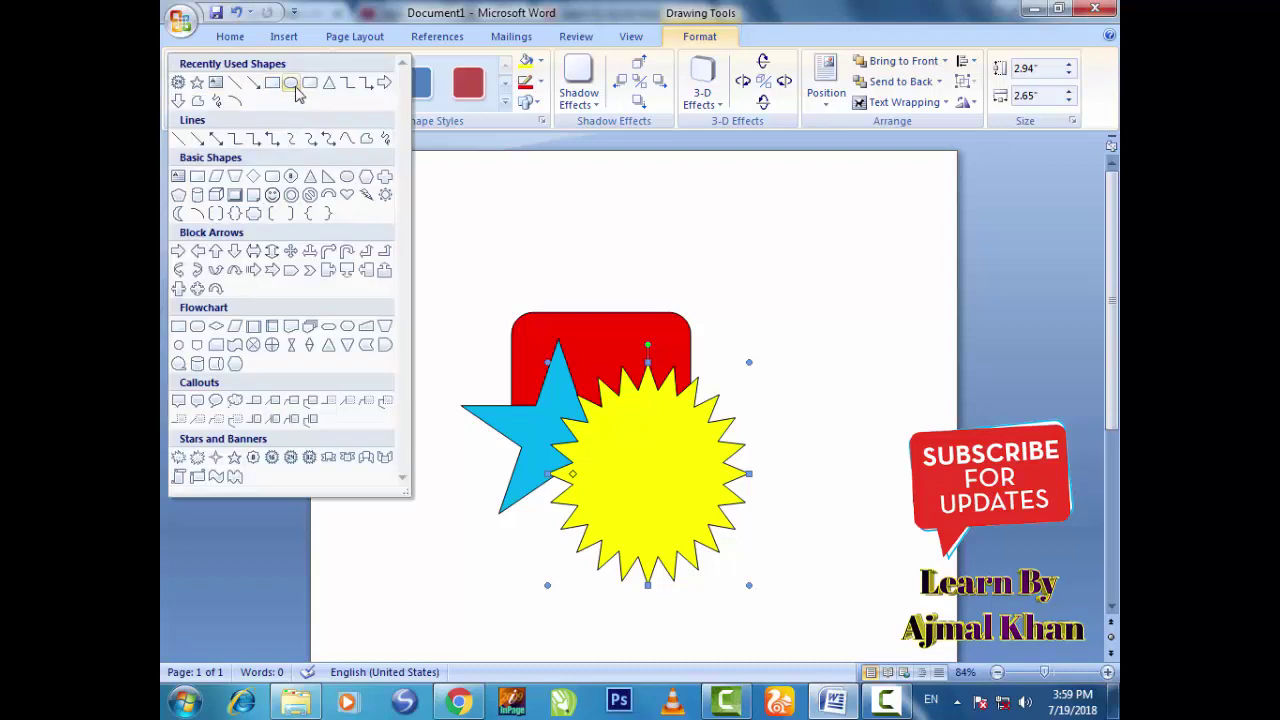
click(290, 84)
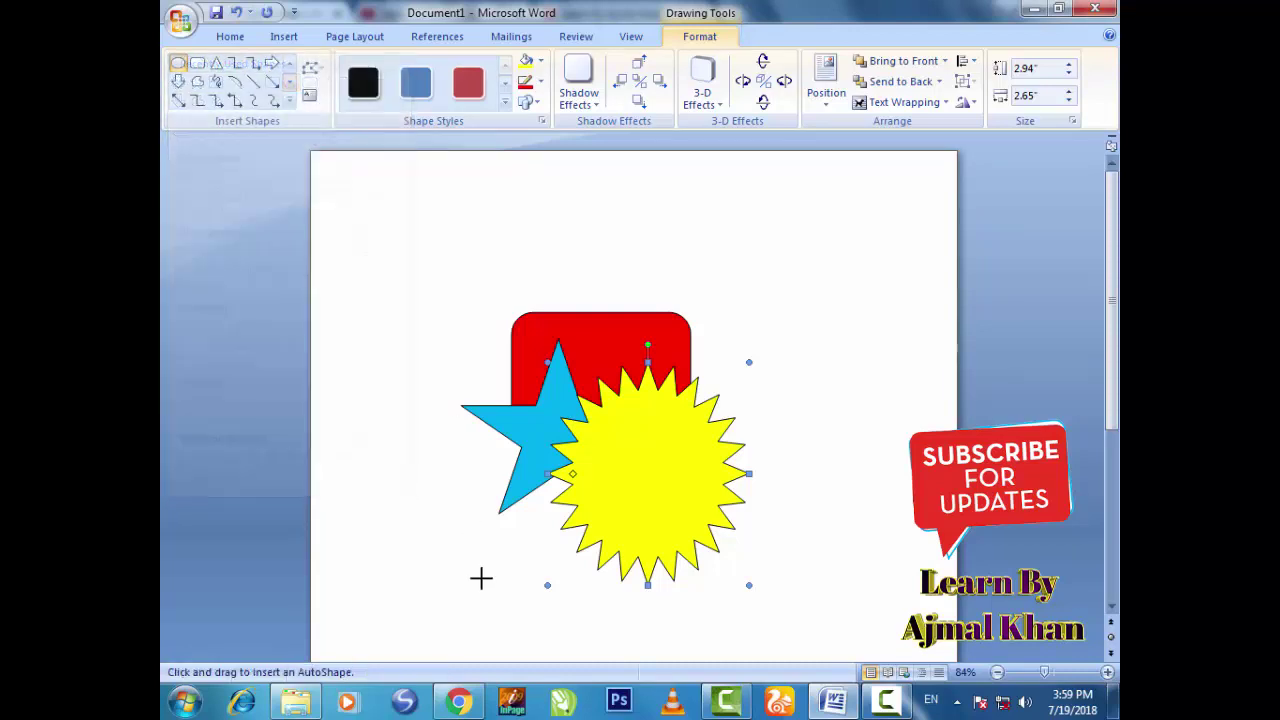
drag(477, 452, 645, 650)
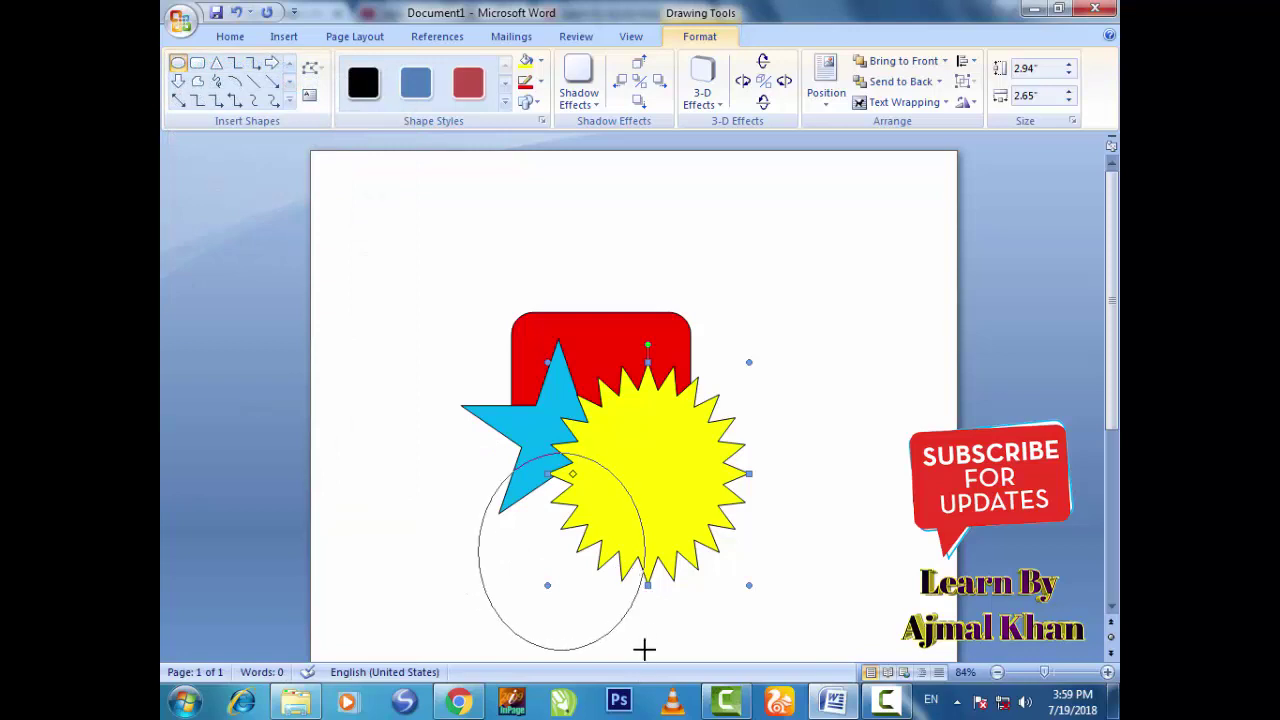
click(541, 61)
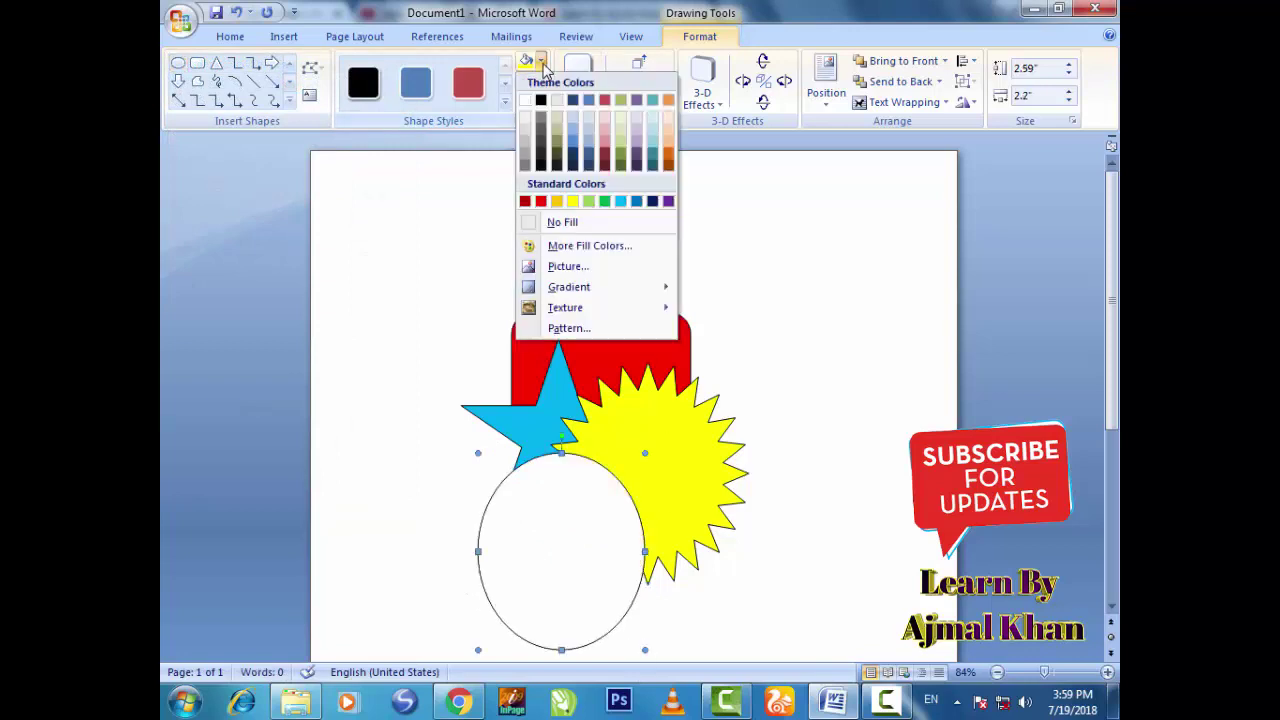
click(668, 201)
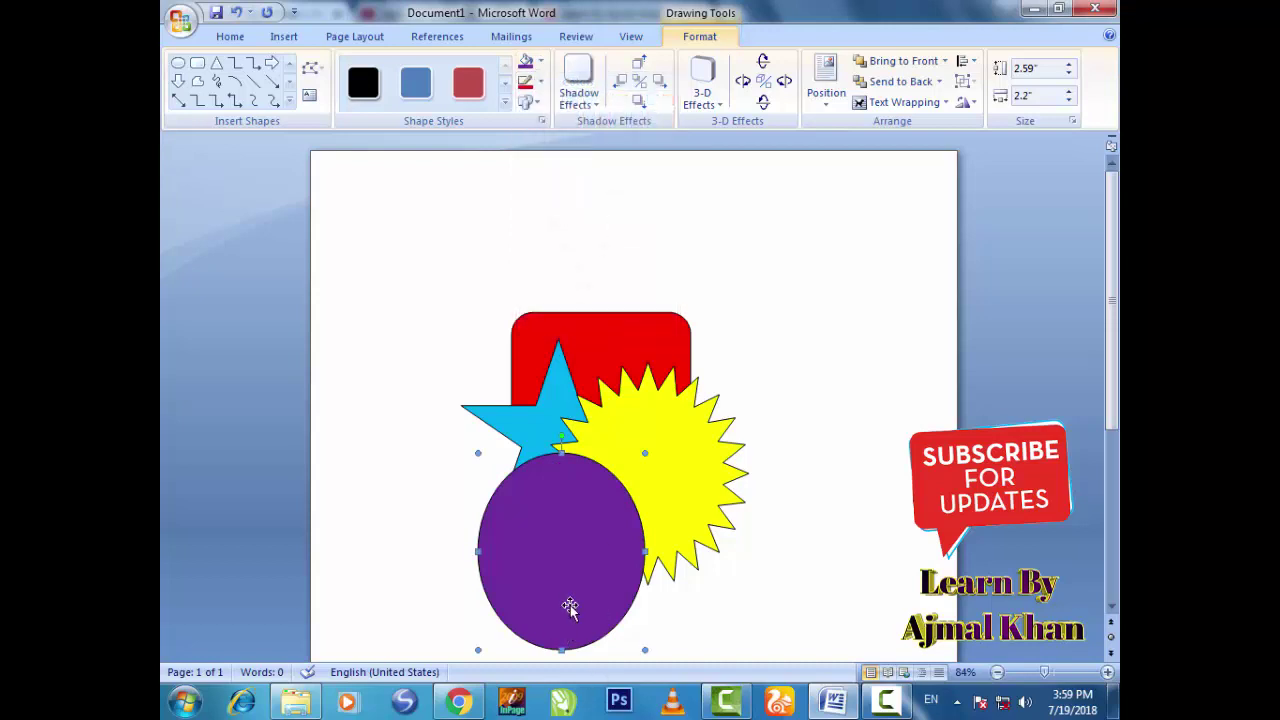
drag(569, 607, 588, 597)
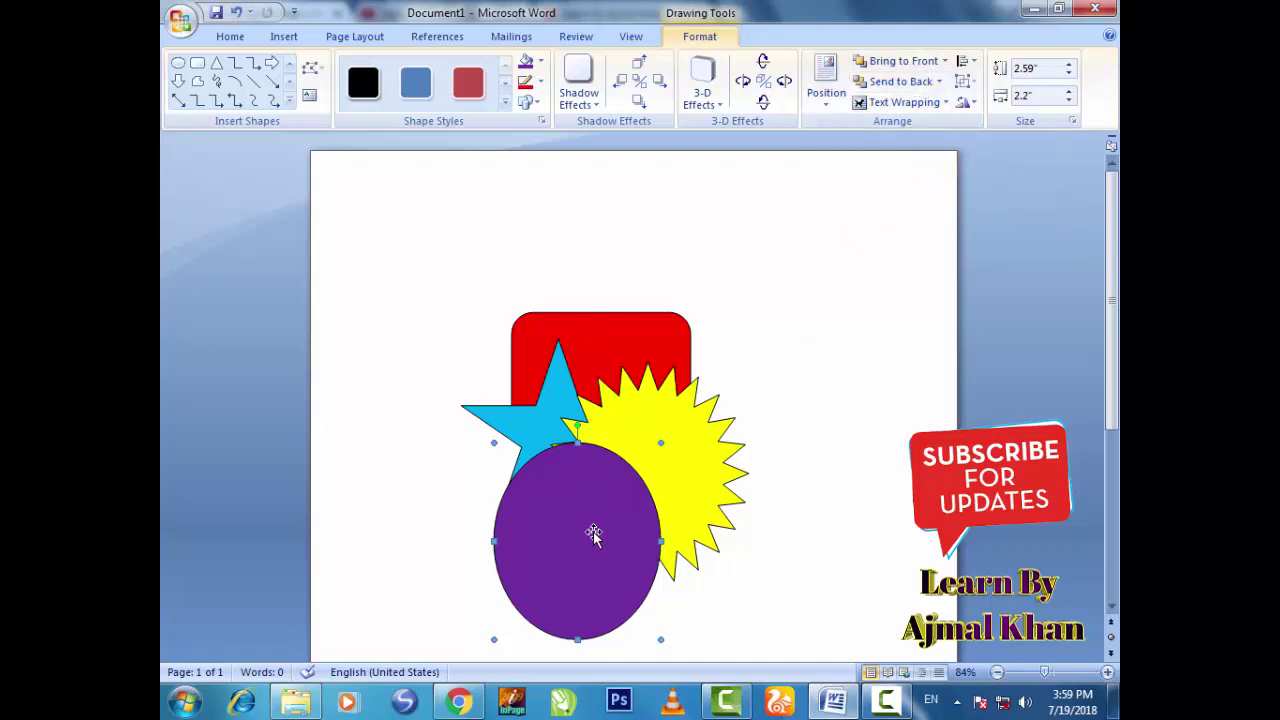
Select the sun, rectangle, oval and star in turn to check their stacking.
click(755, 508)
click(598, 530)
click(684, 465)
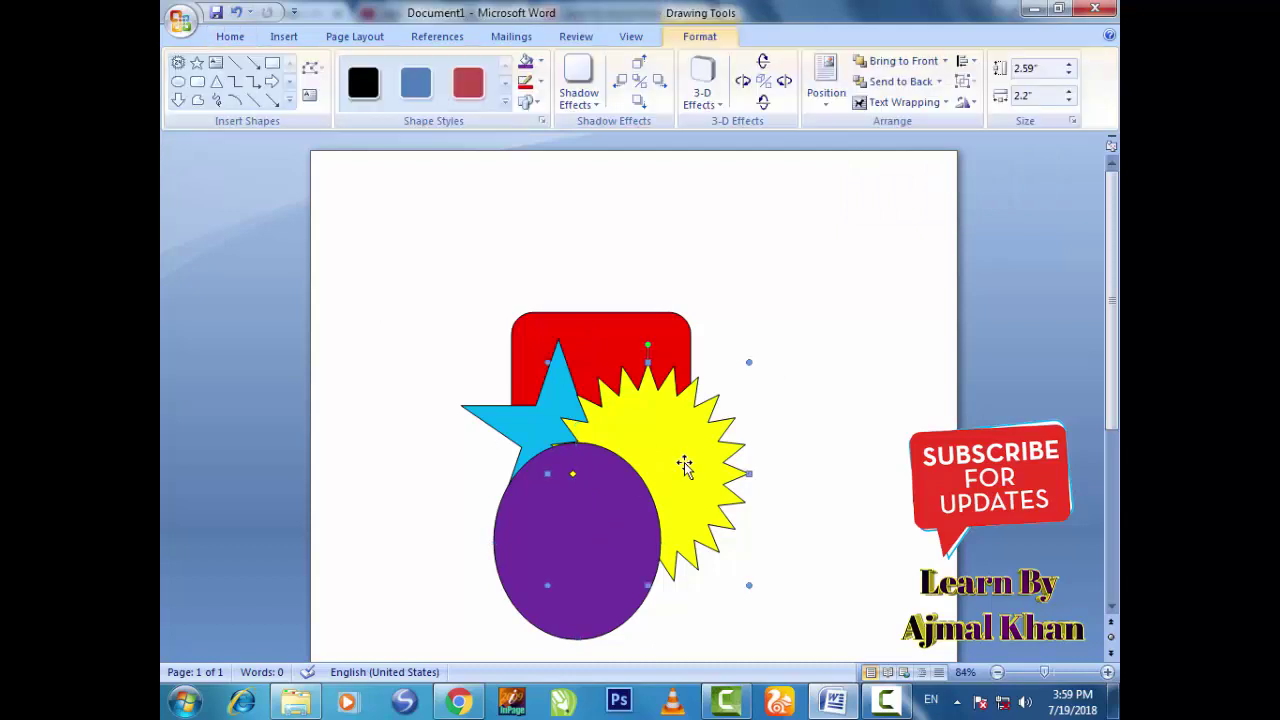
click(555, 420)
click(608, 337)
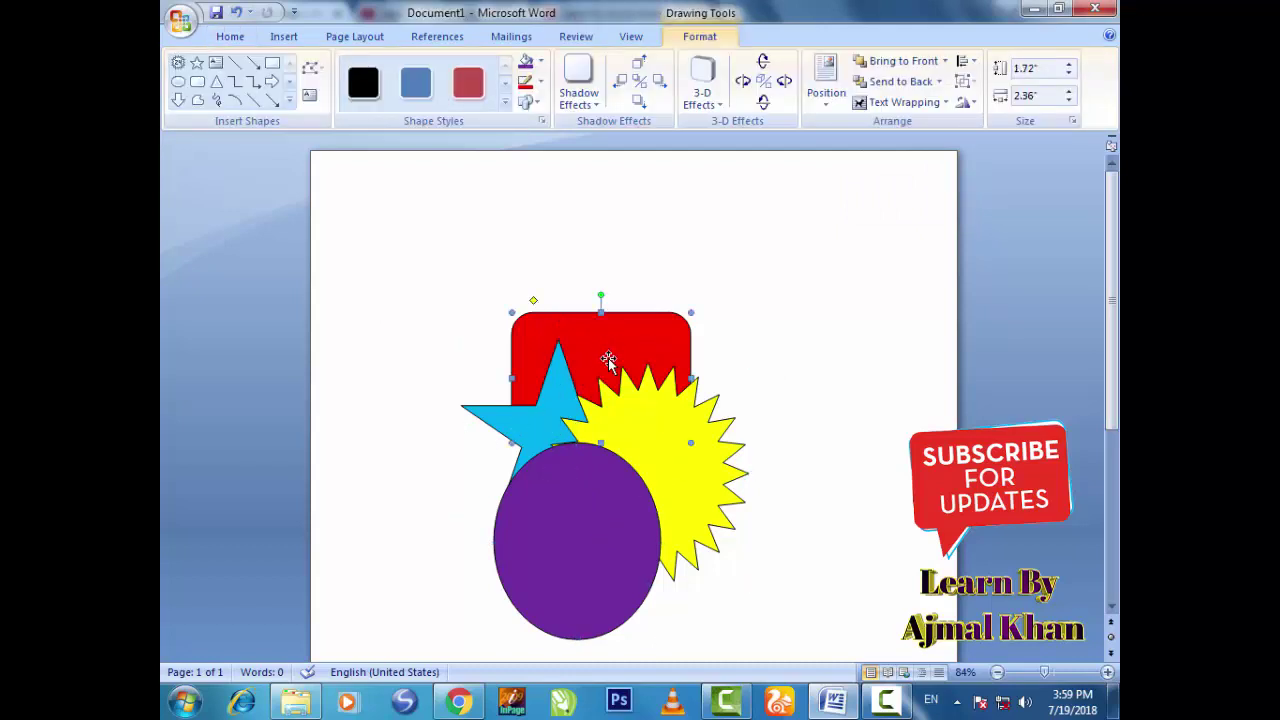
click(798, 340)
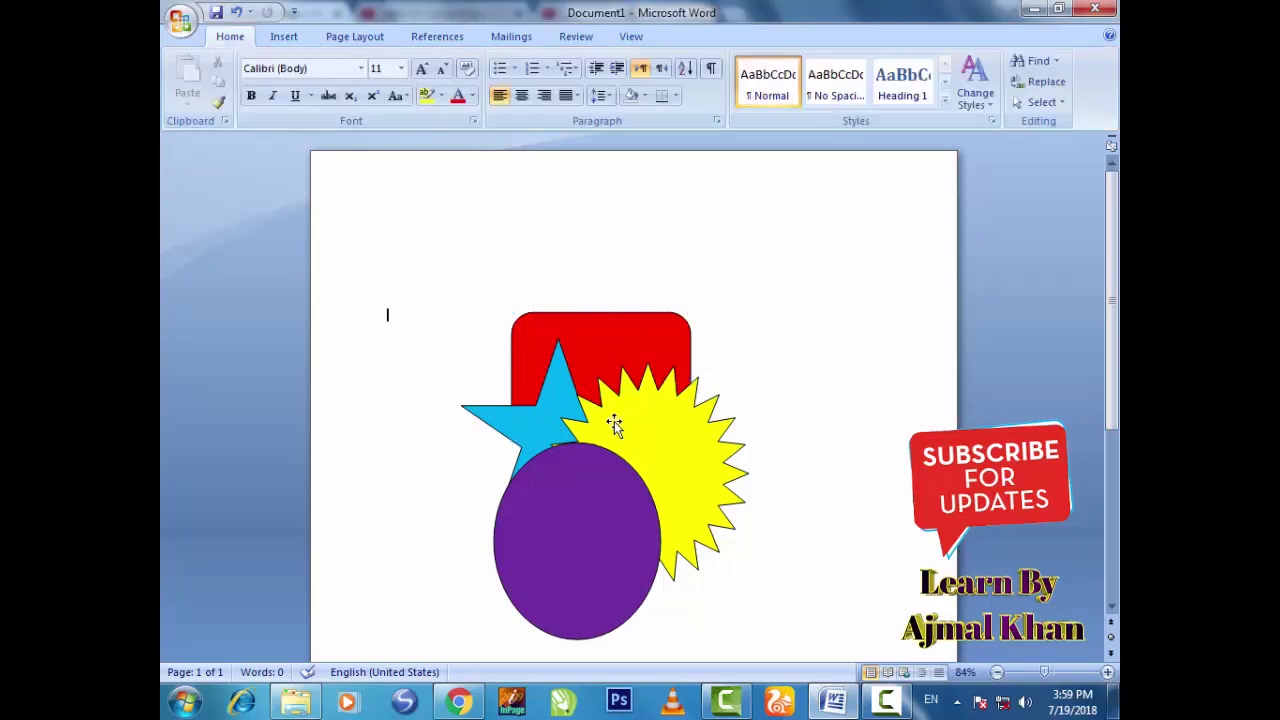
click(559, 542)
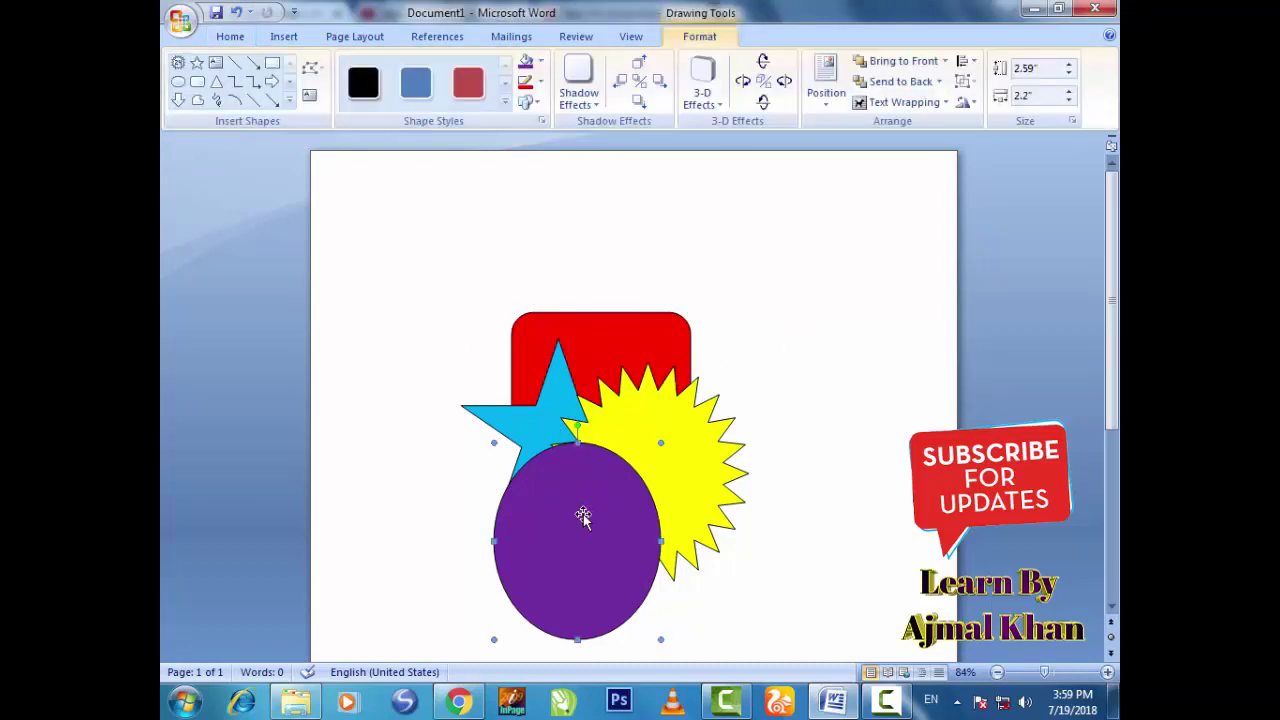
click(576, 338)
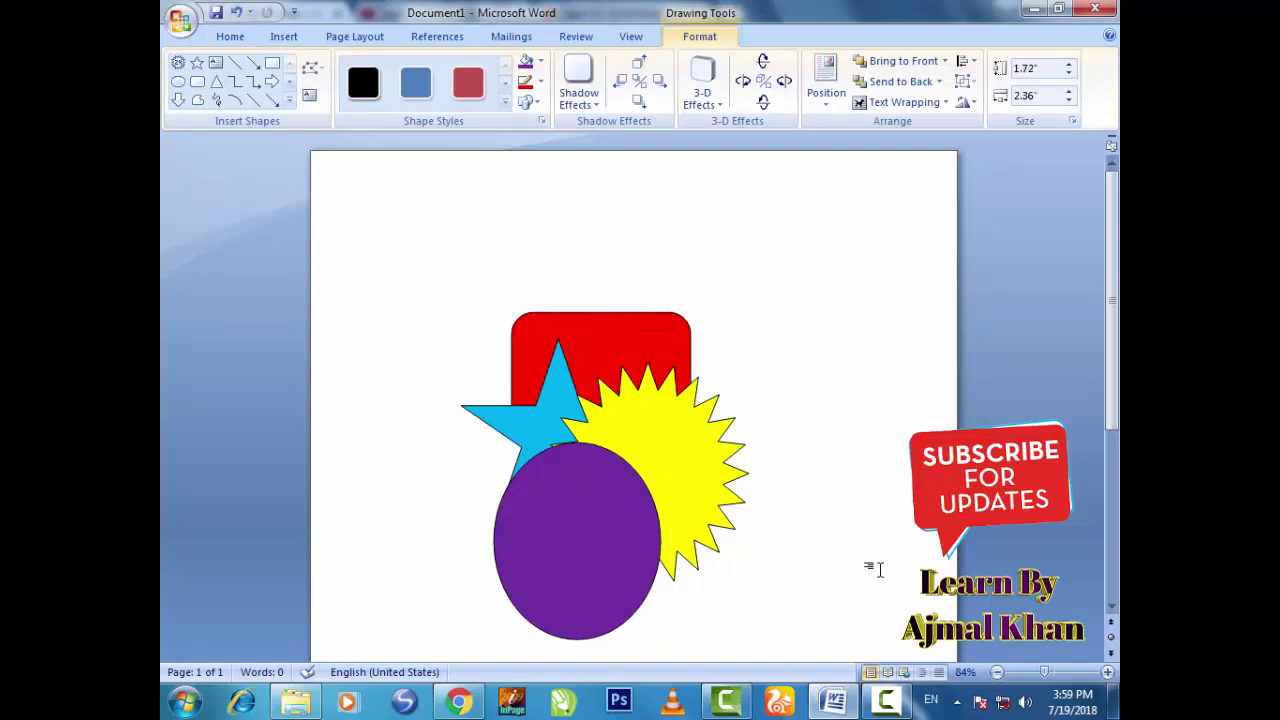
click(538, 421)
click(636, 440)
click(757, 363)
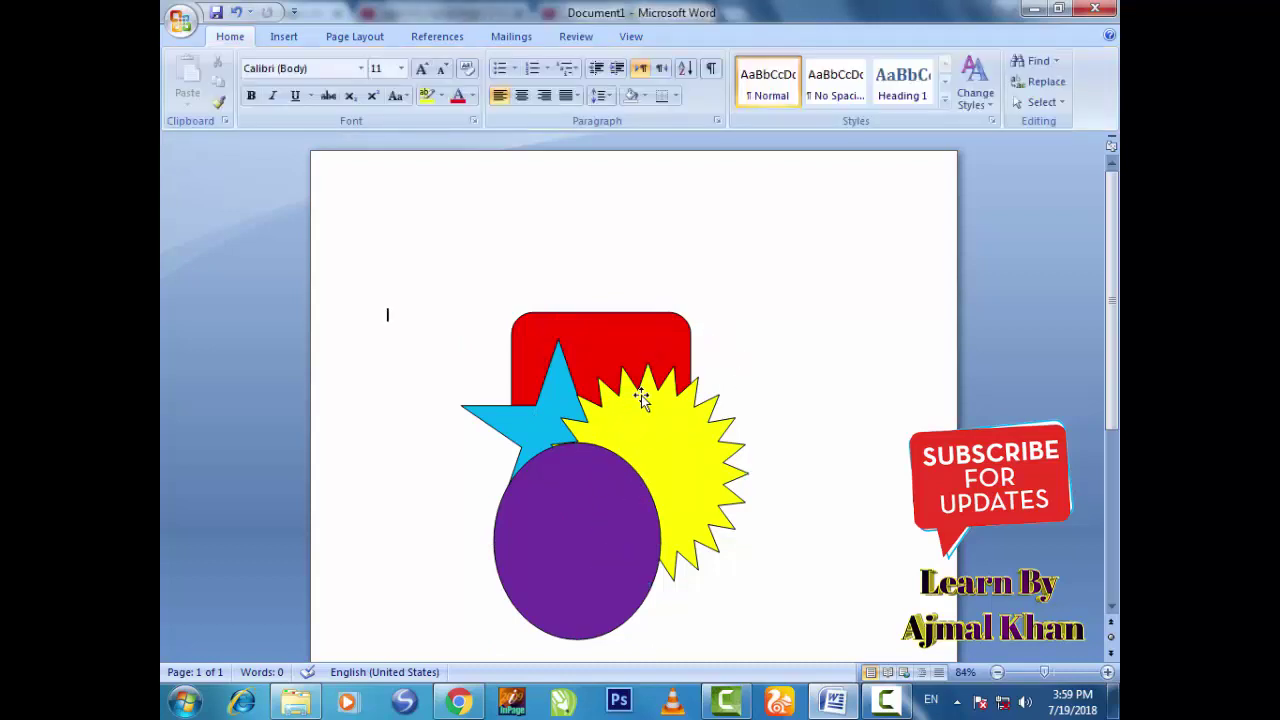
Try Bring to Front and Send to Back on the blue star, nudging it right.
click(523, 423)
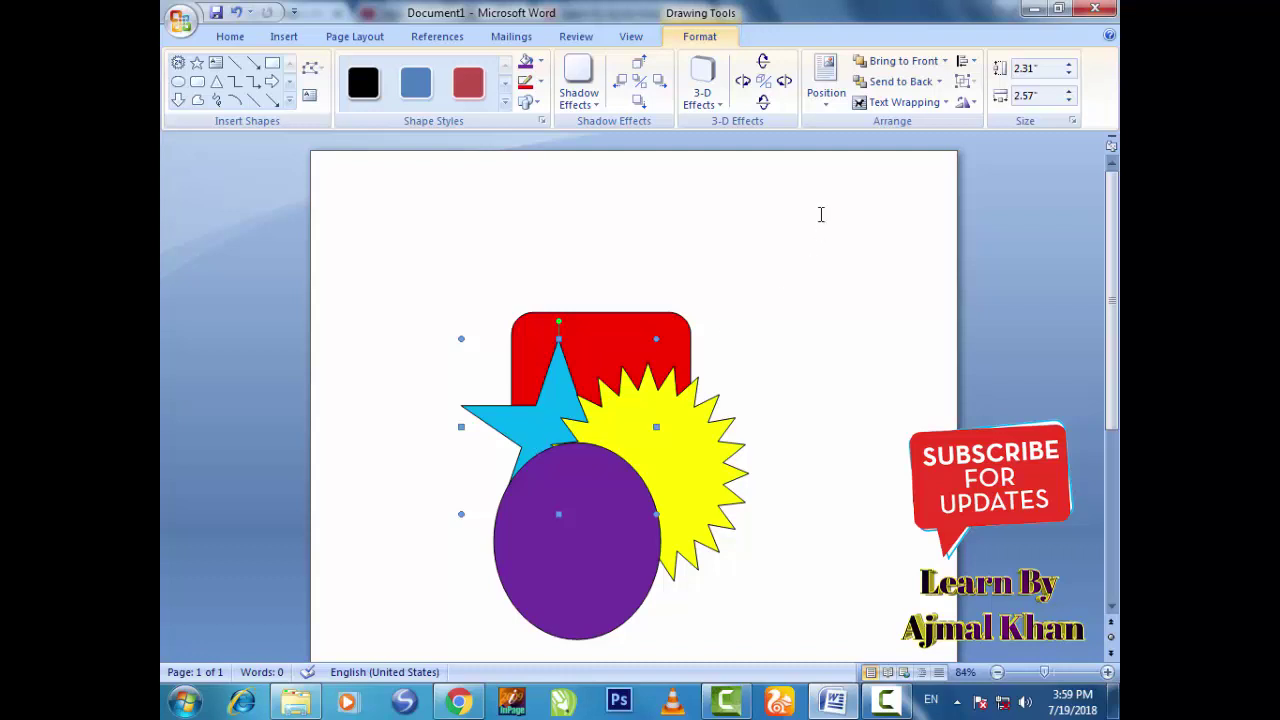
click(913, 66)
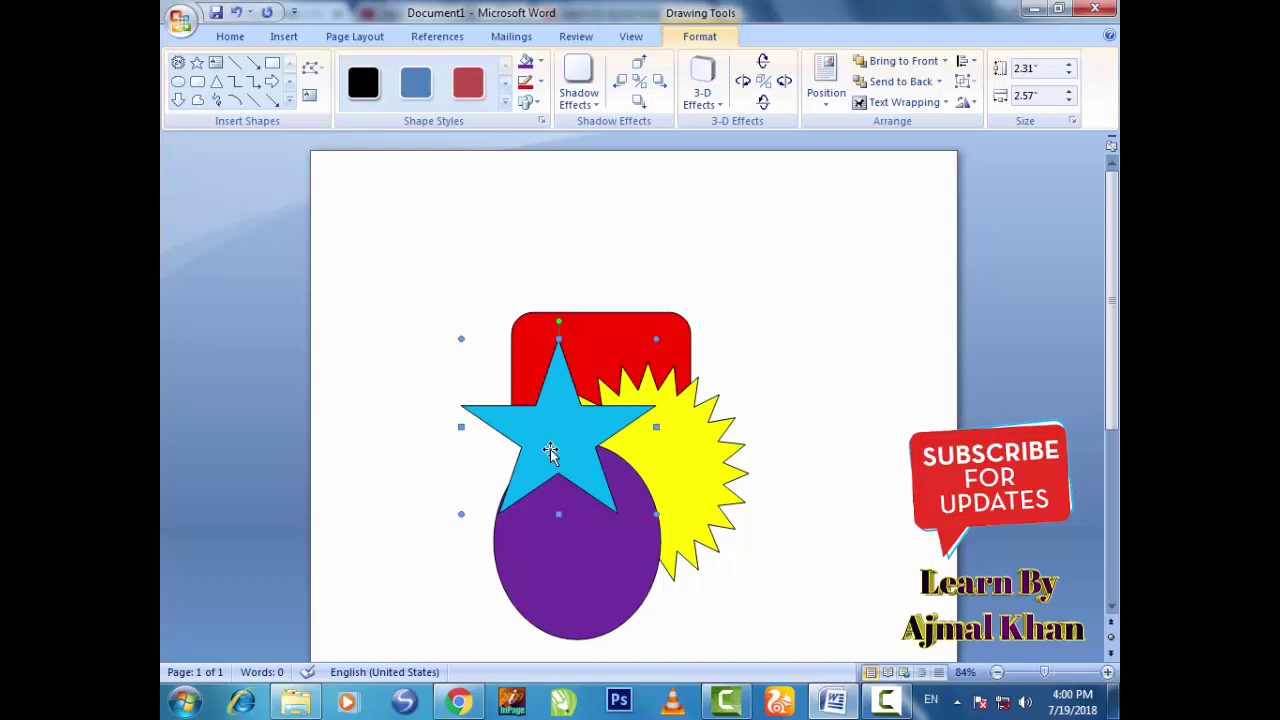
drag(548, 454, 553, 449)
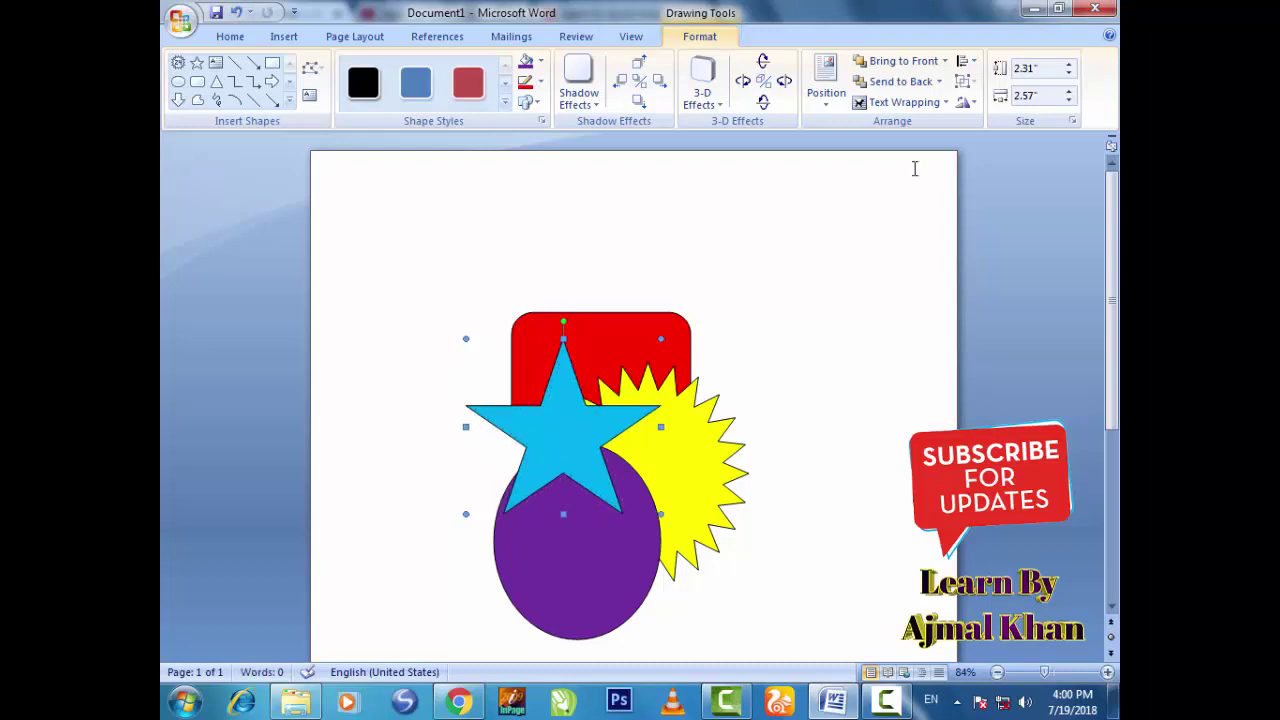
click(895, 85)
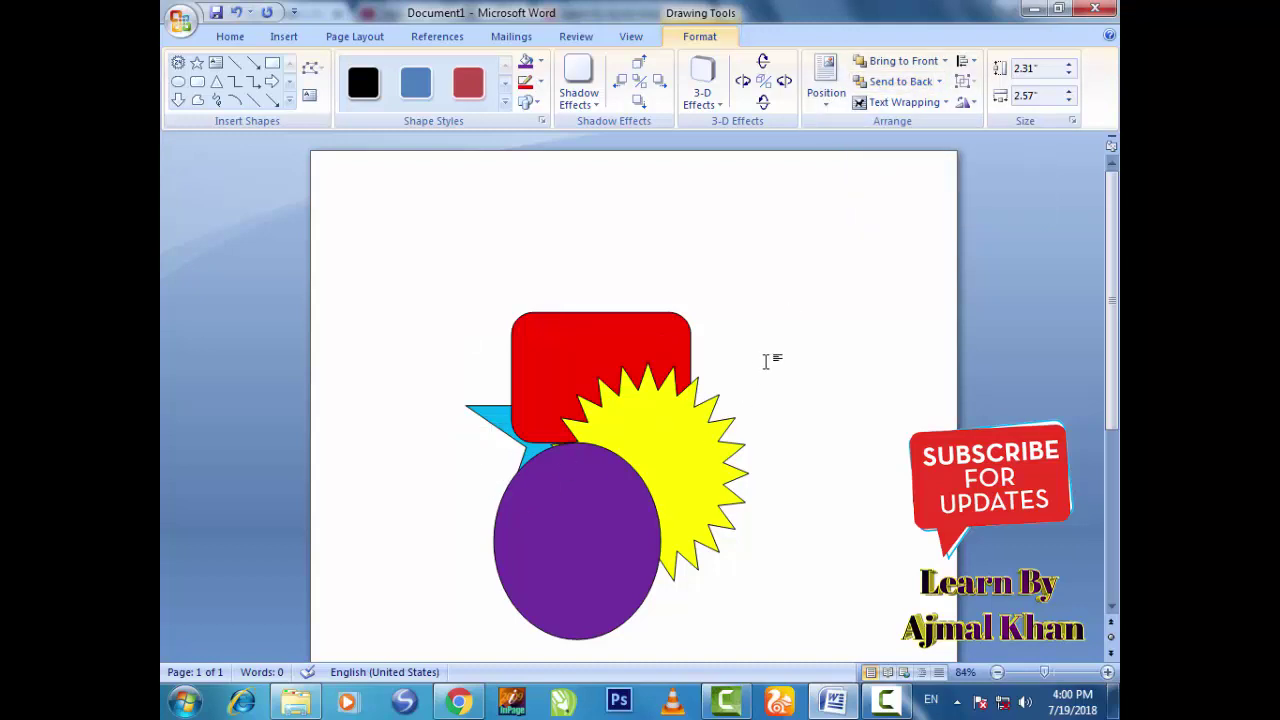
click(766, 357)
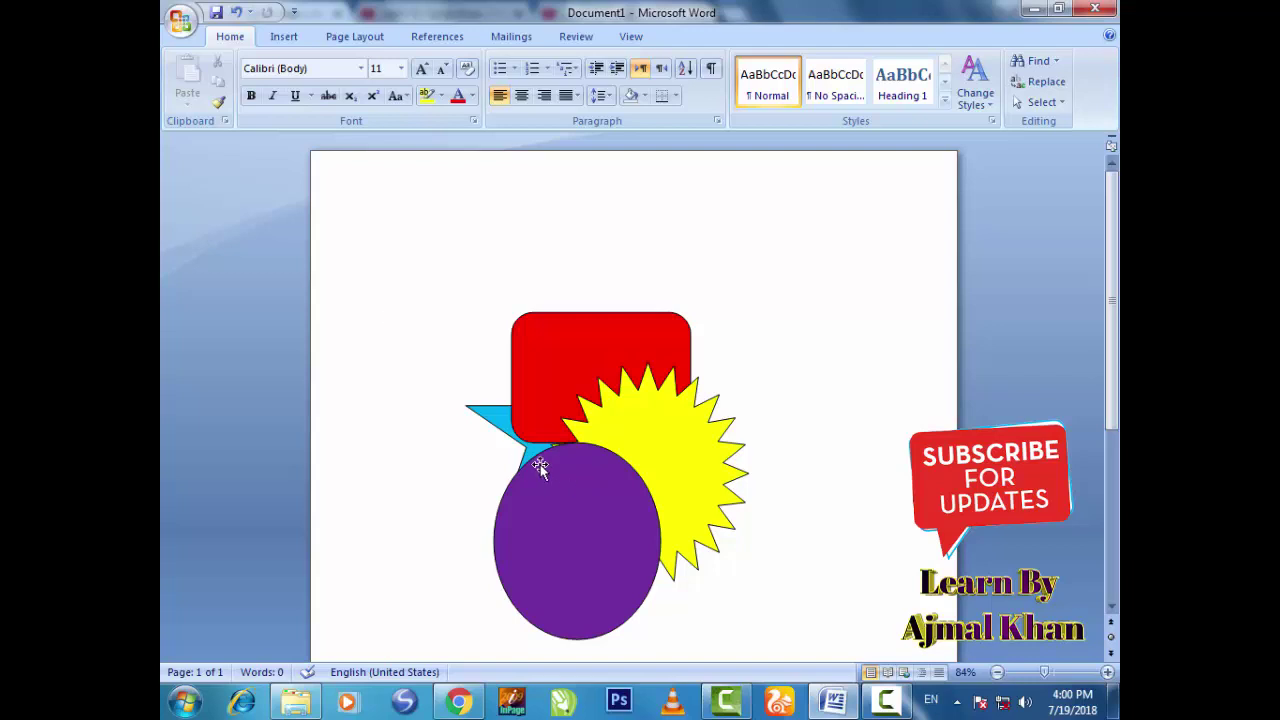
Bring the blue star forward twice so it sits above the rectangle and sun.
click(501, 423)
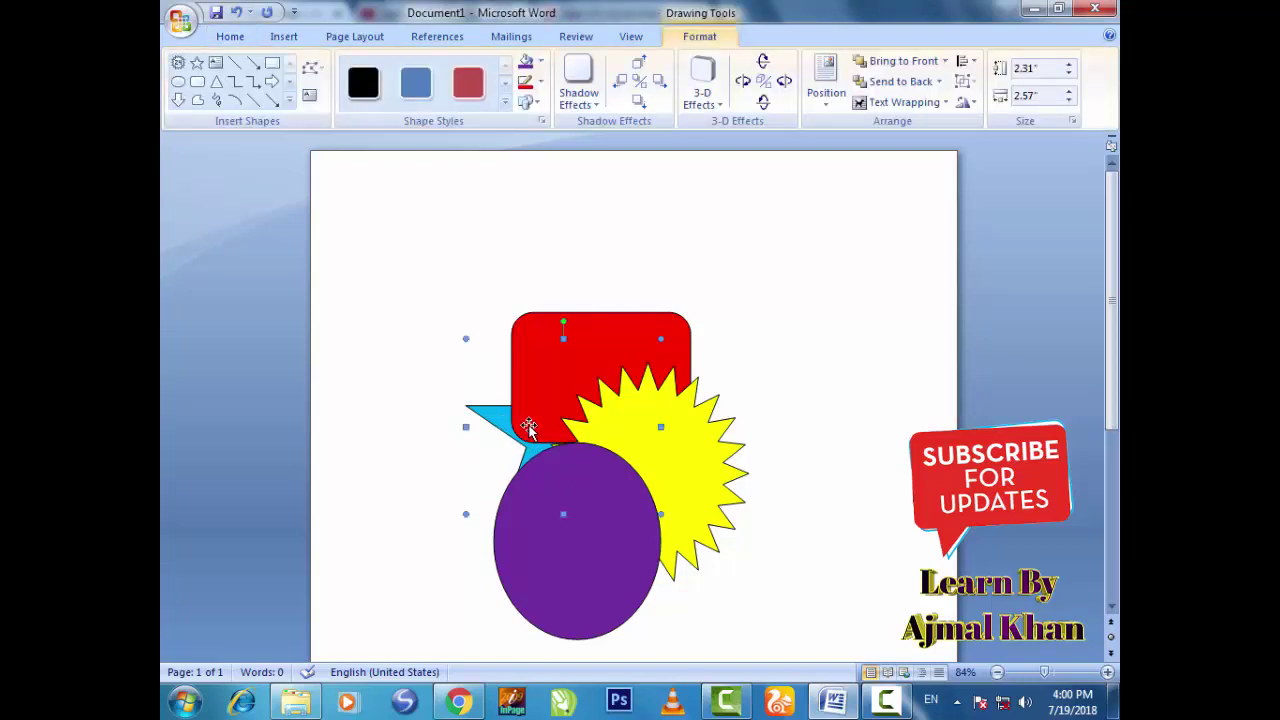
click(946, 62)
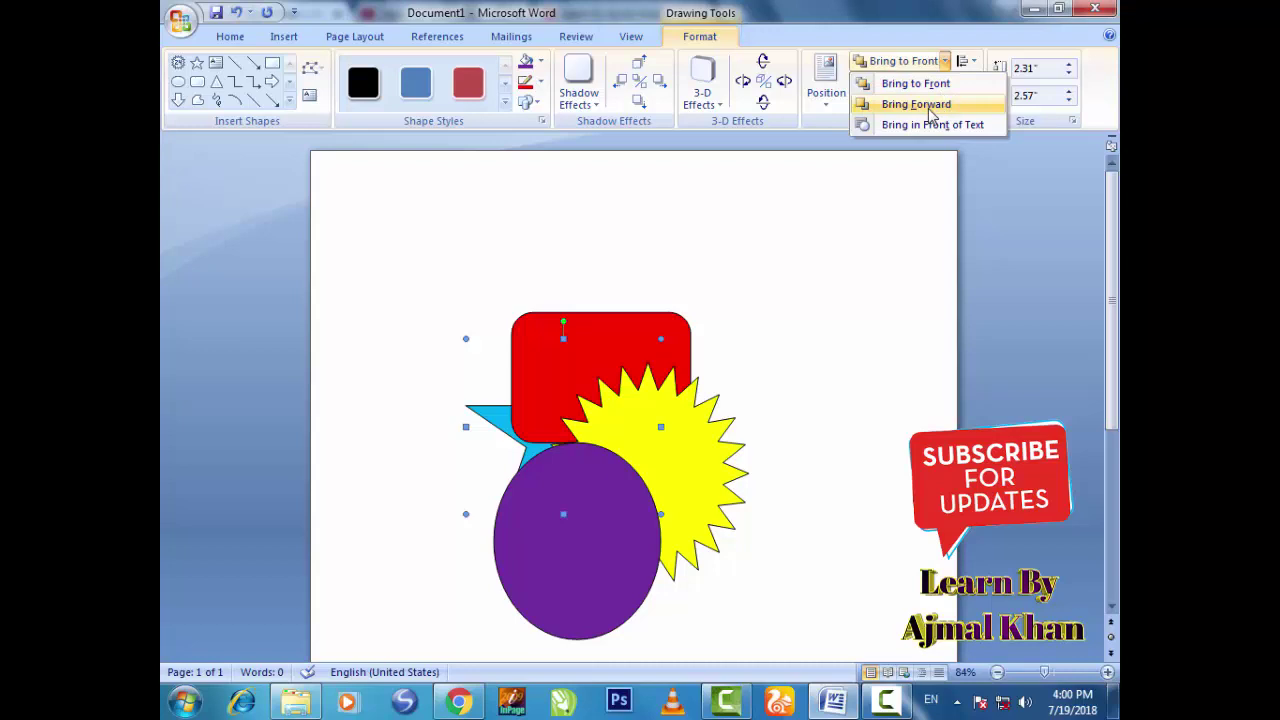
click(929, 108)
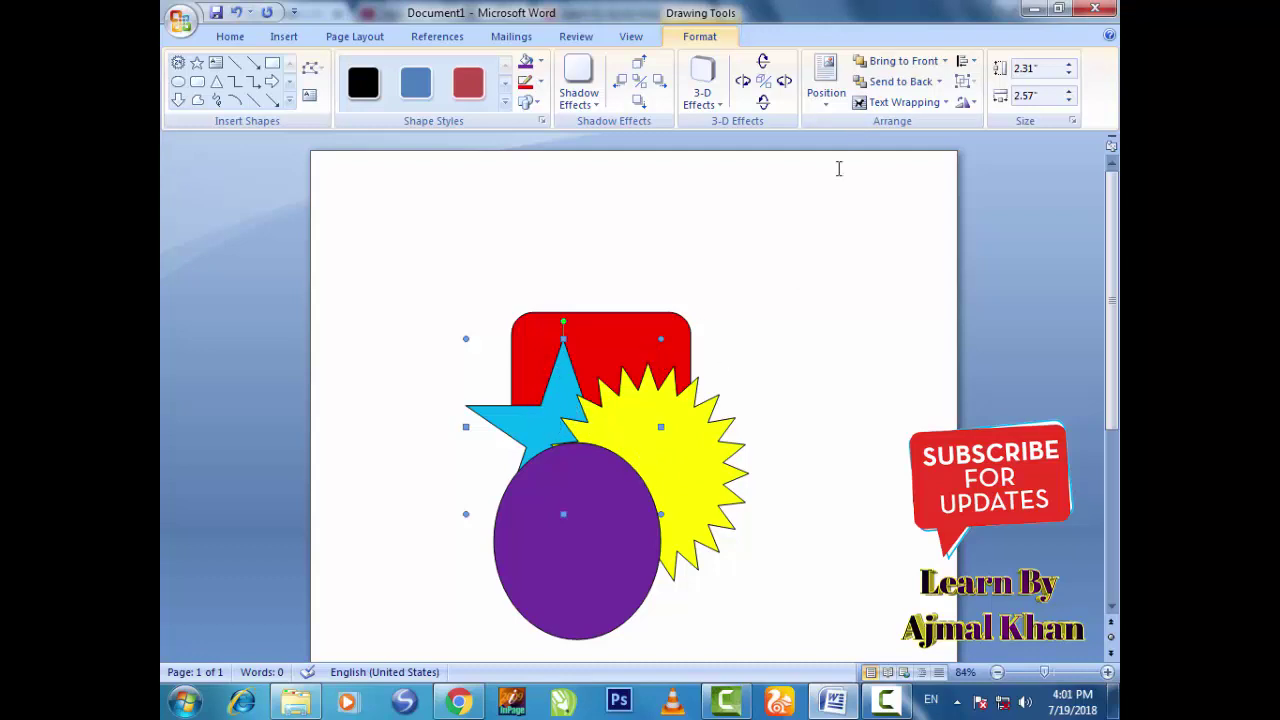
click(944, 62)
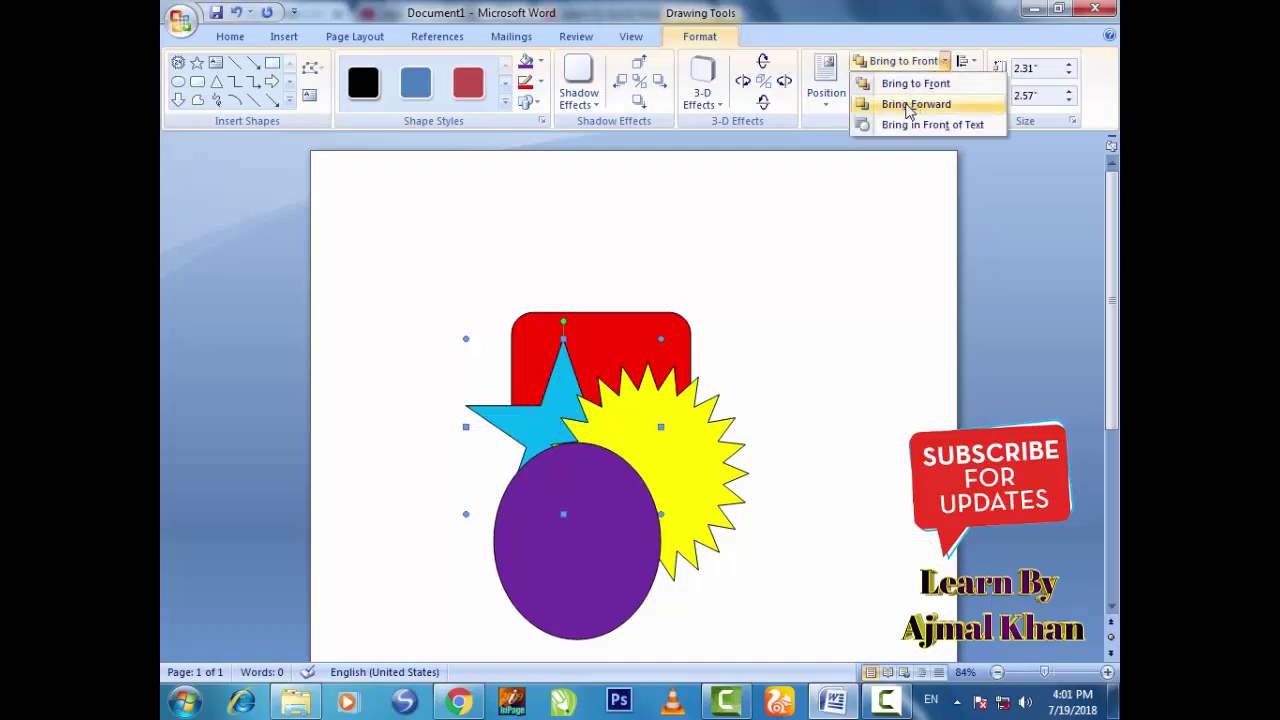
click(899, 110)
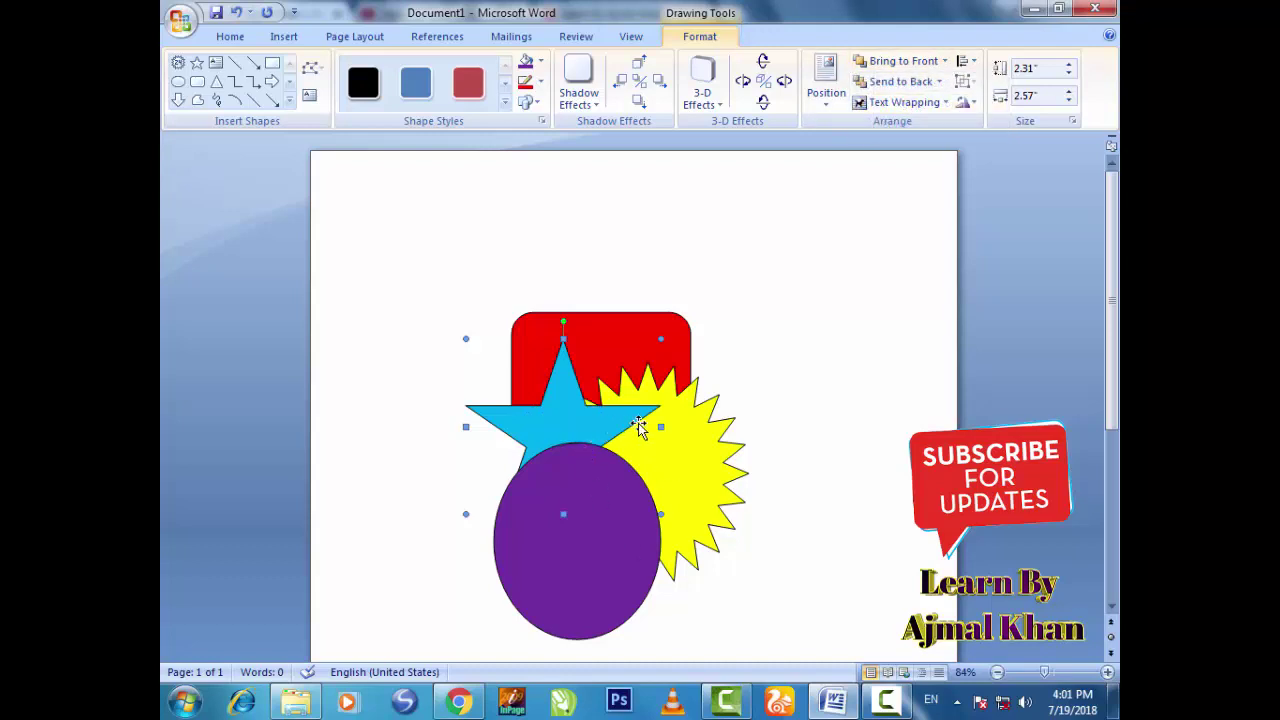
click(622, 529)
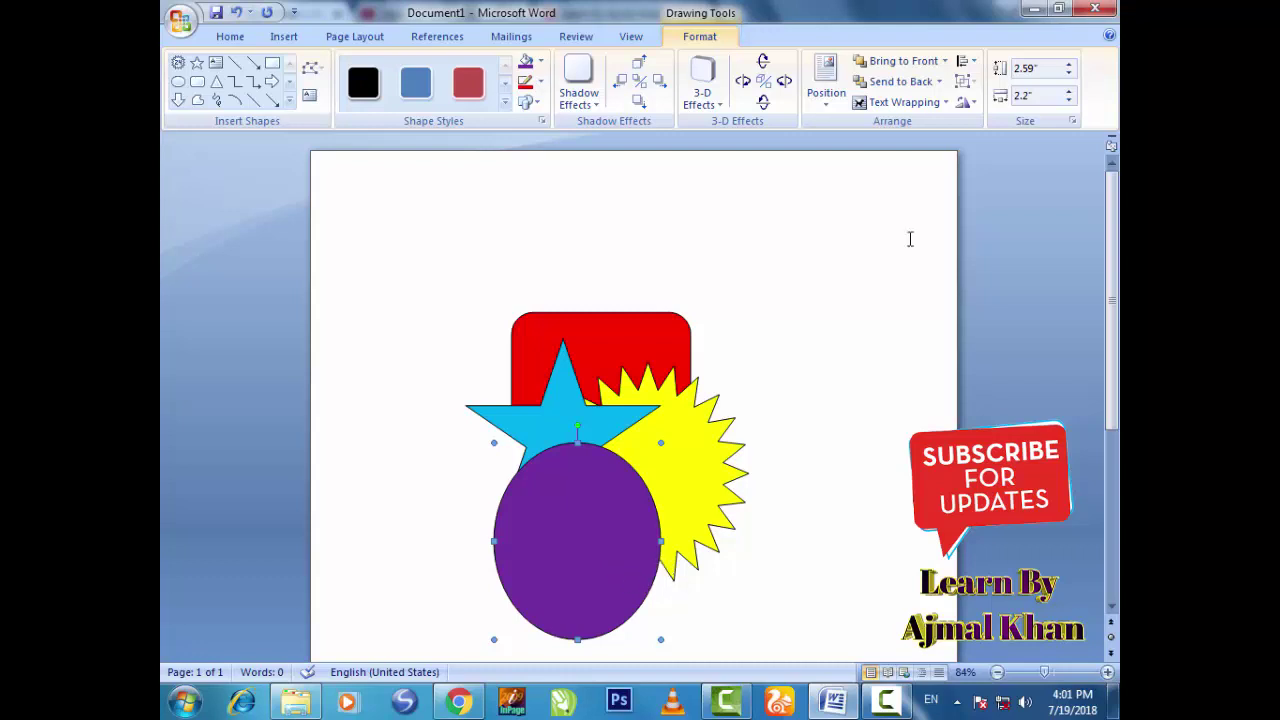
Send the purple oval backward one layer so it sits behind the cyan star.
click(940, 82)
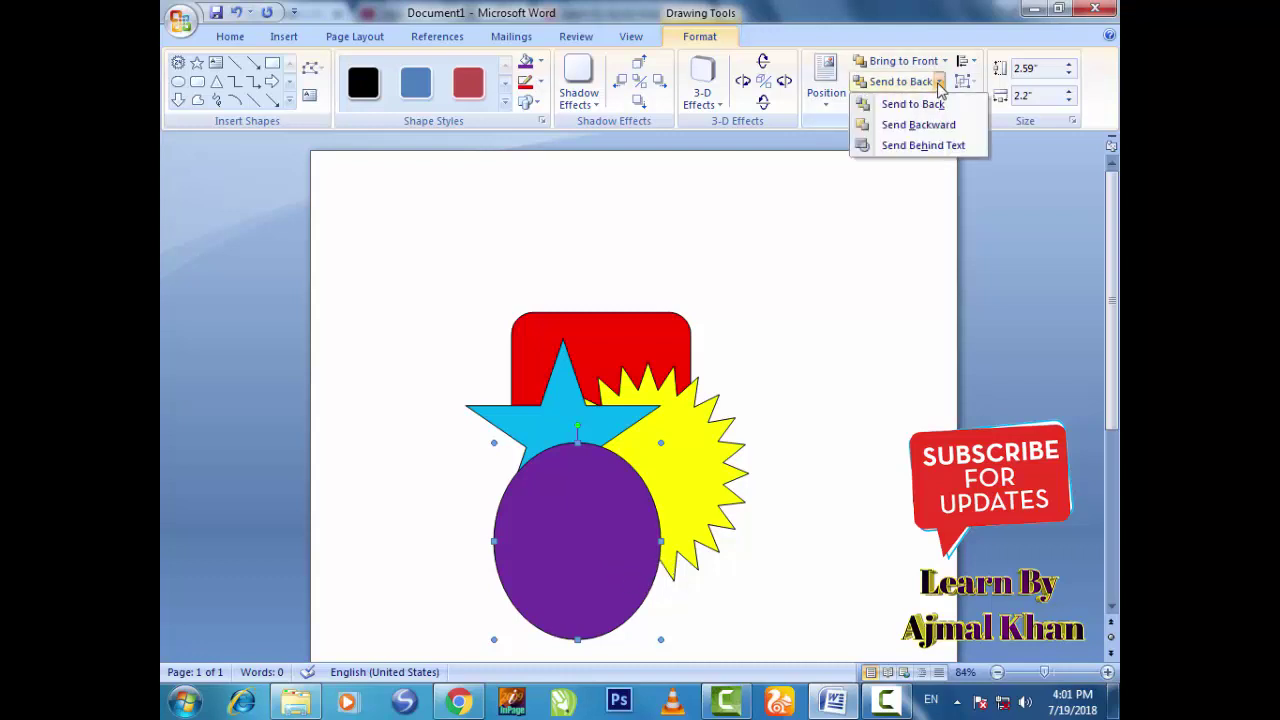
click(910, 125)
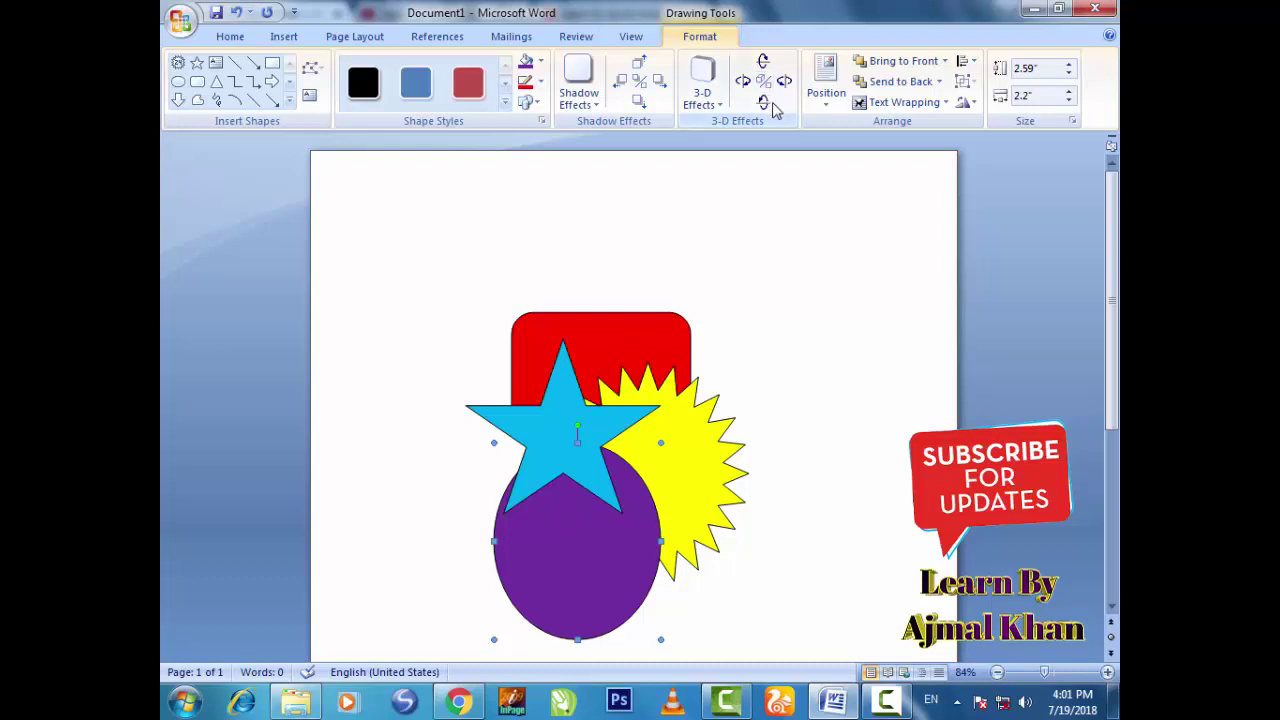
click(942, 84)
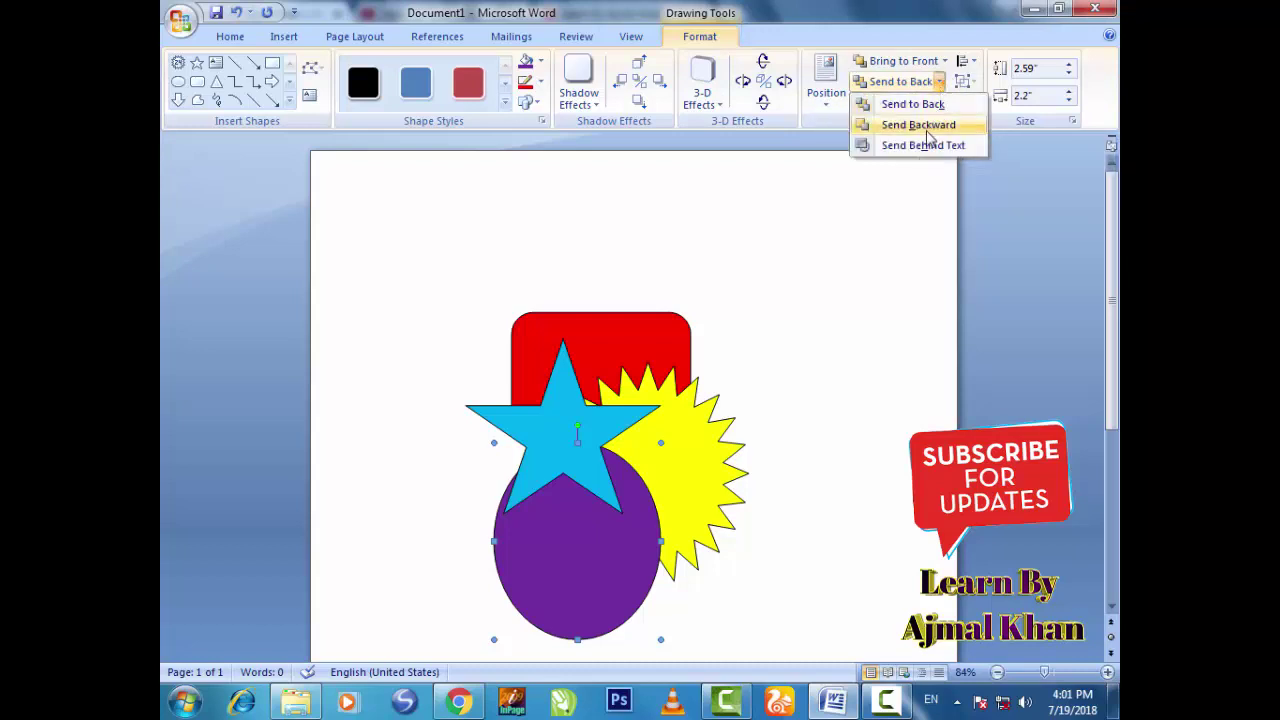
click(944, 61)
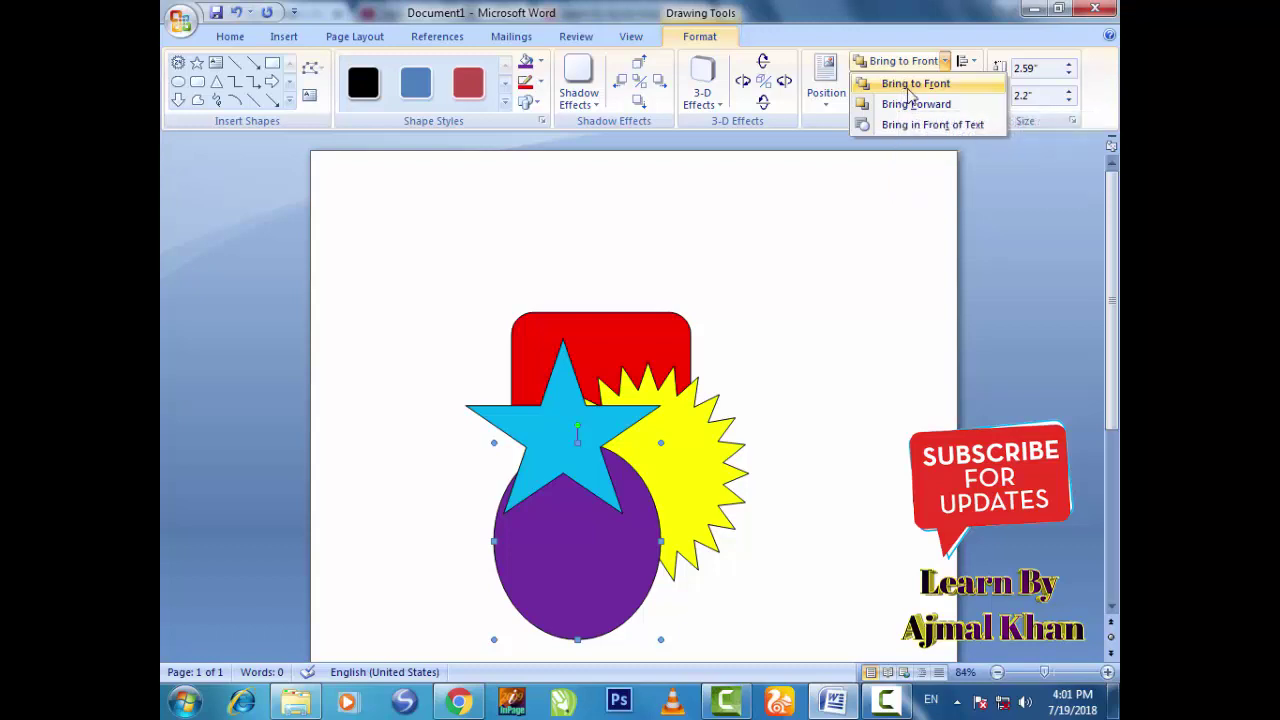
click(902, 22)
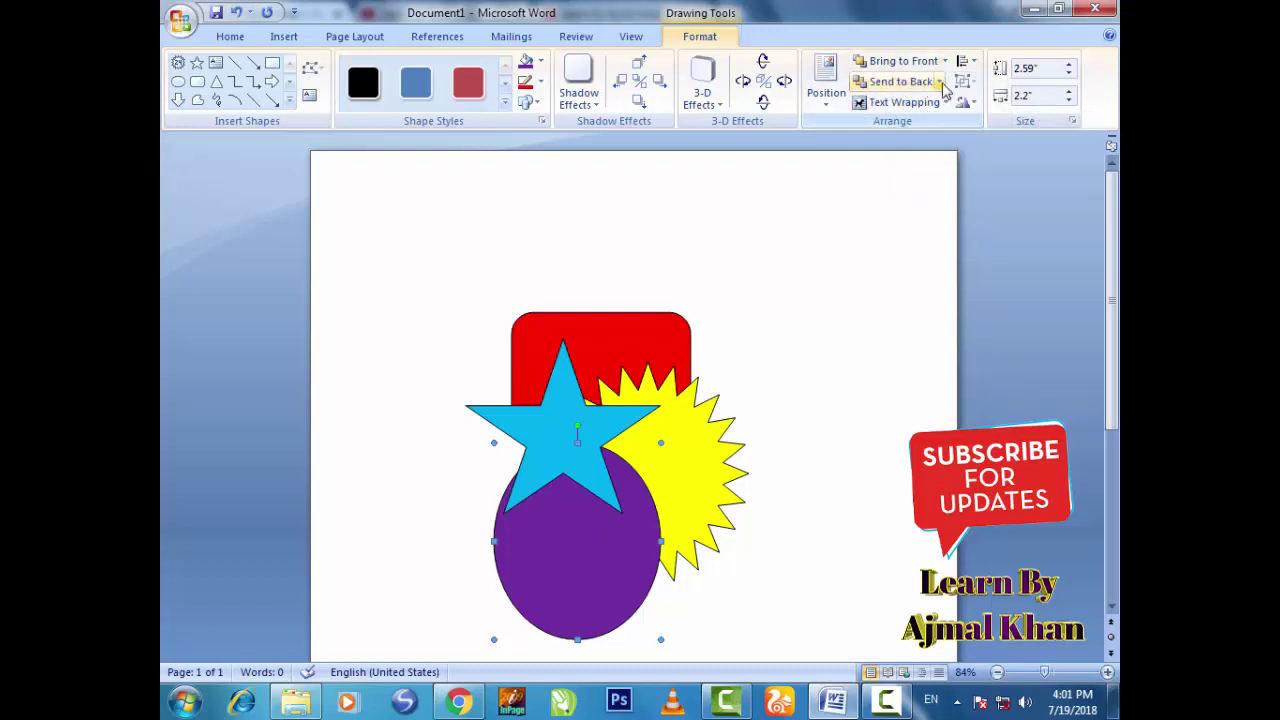
click(941, 84)
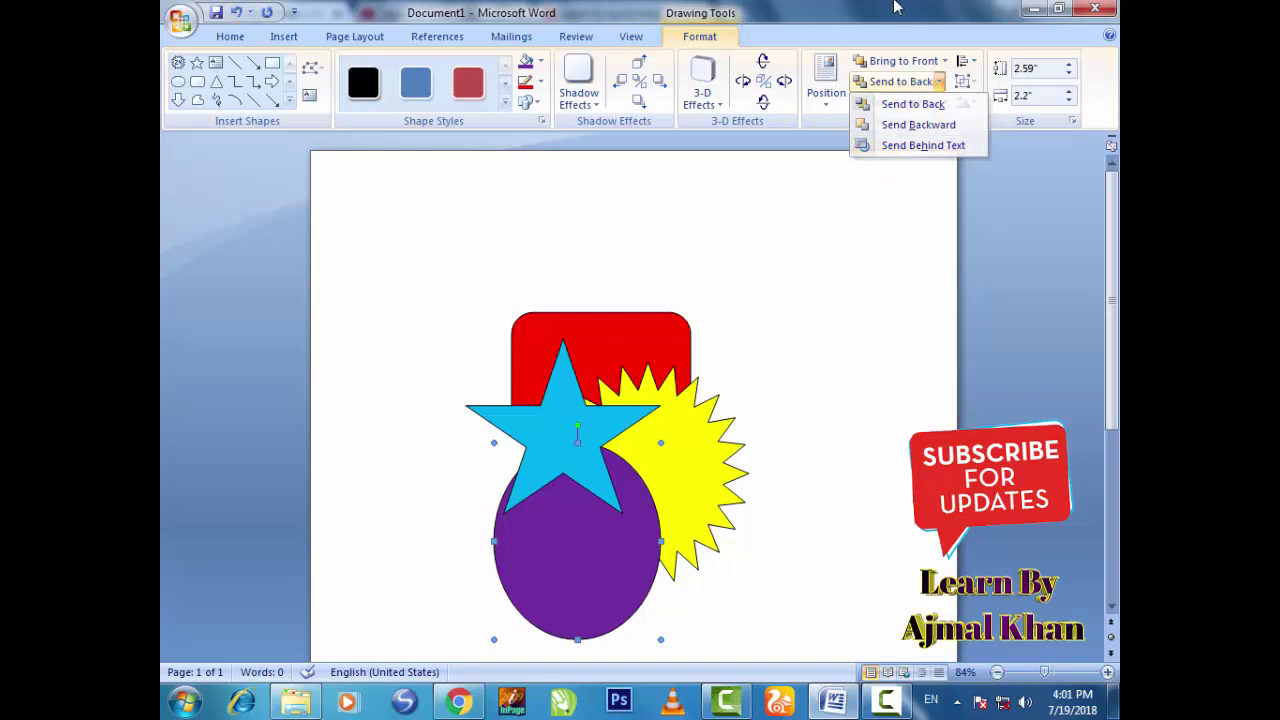
click(945, 83)
click(944, 61)
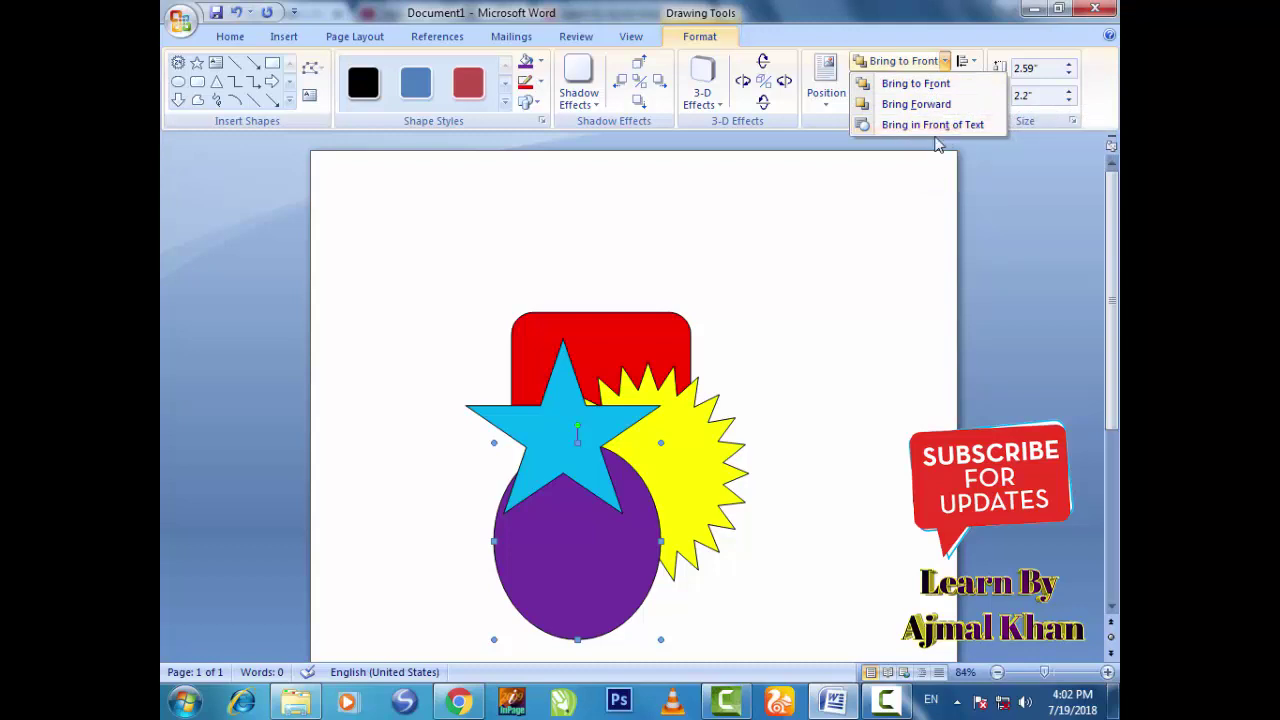
click(897, 28)
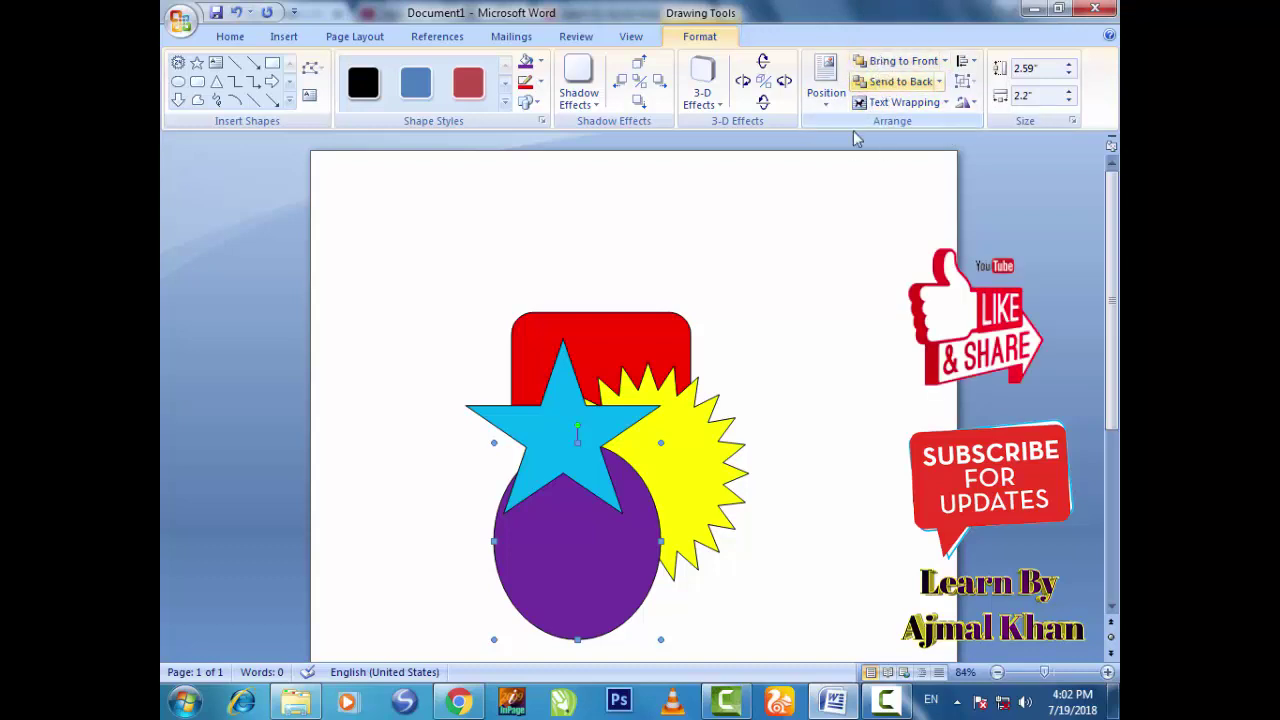
Delete the yellow burst, red rounded rectangle and purple oval.
click(838, 588)
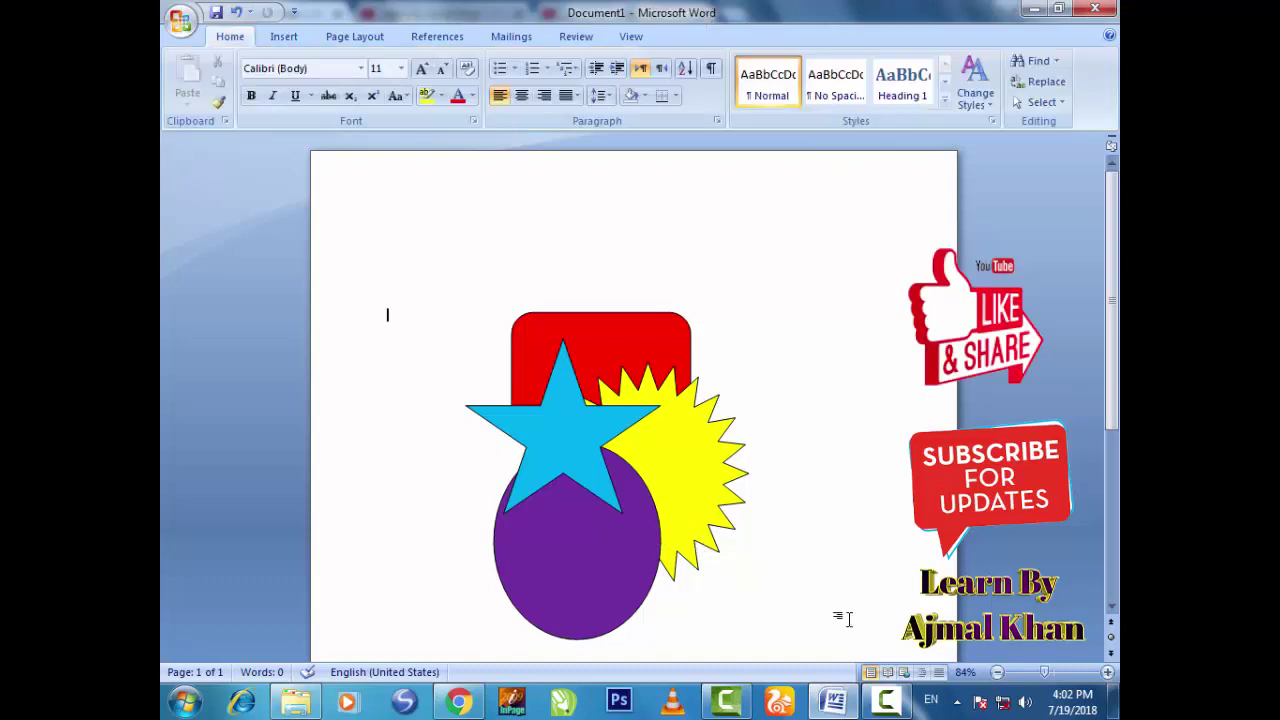
click(701, 451)
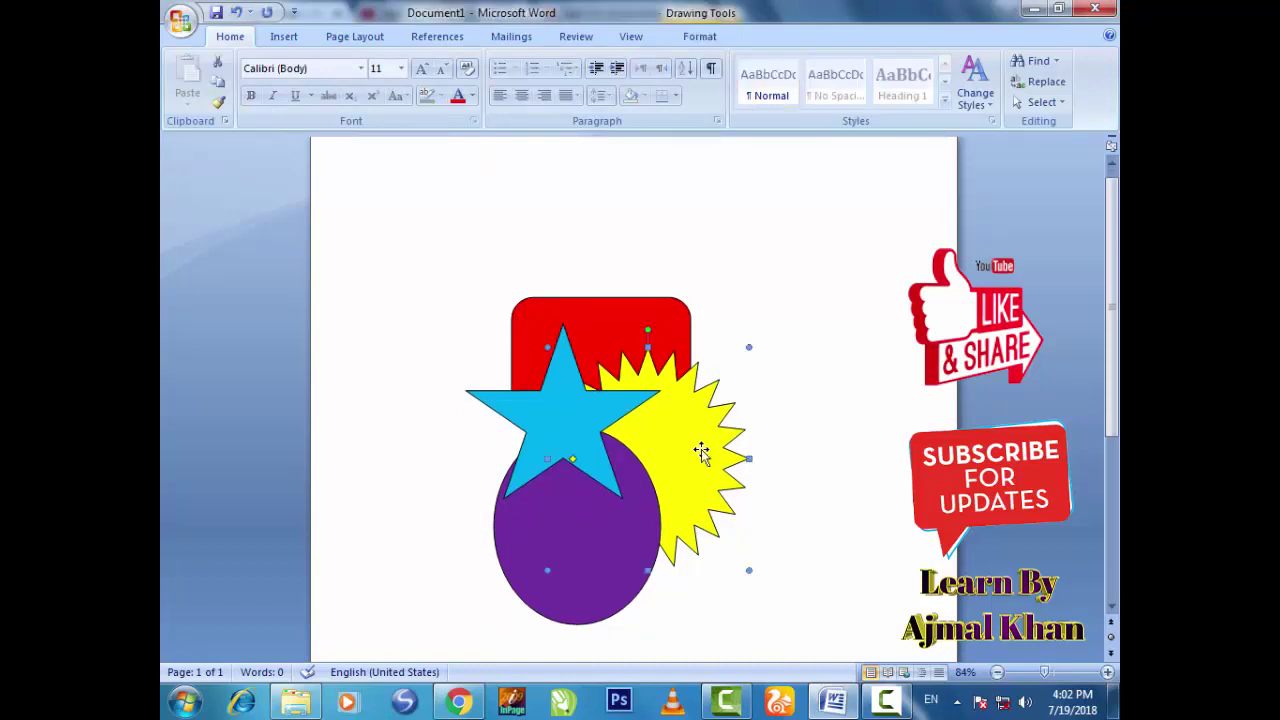
key(Delete)
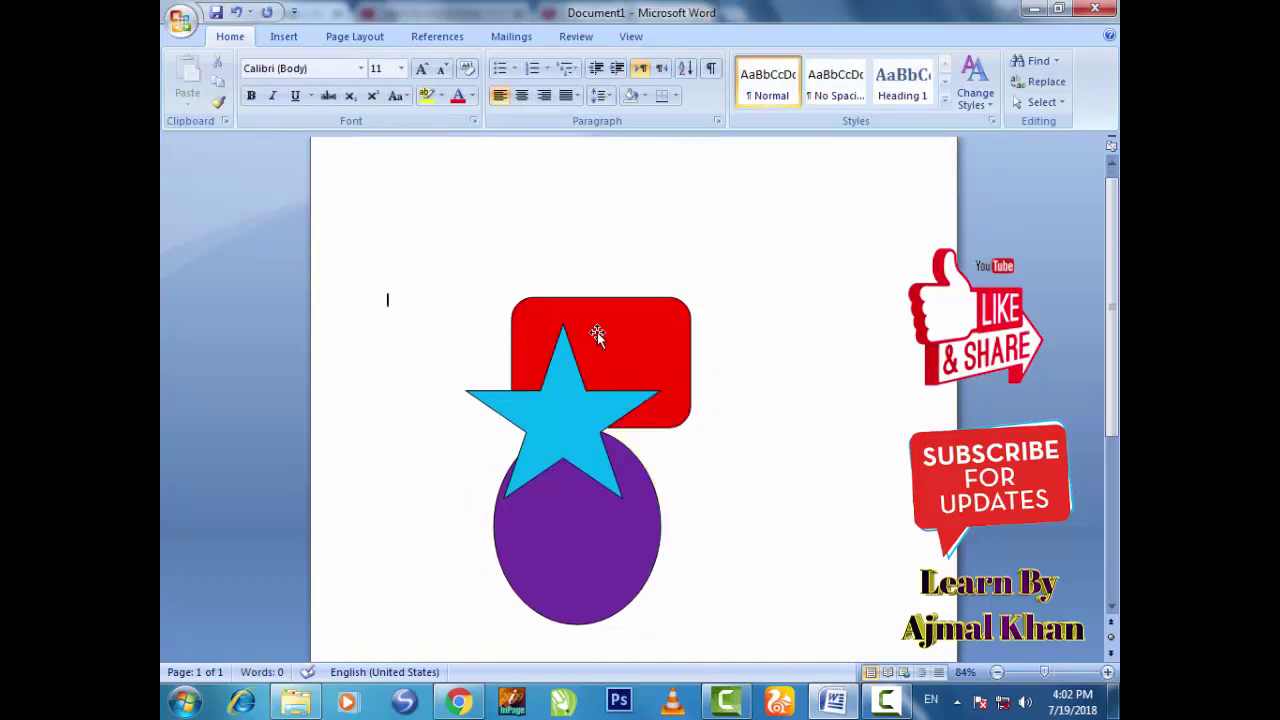
click(597, 333)
key(Delete)
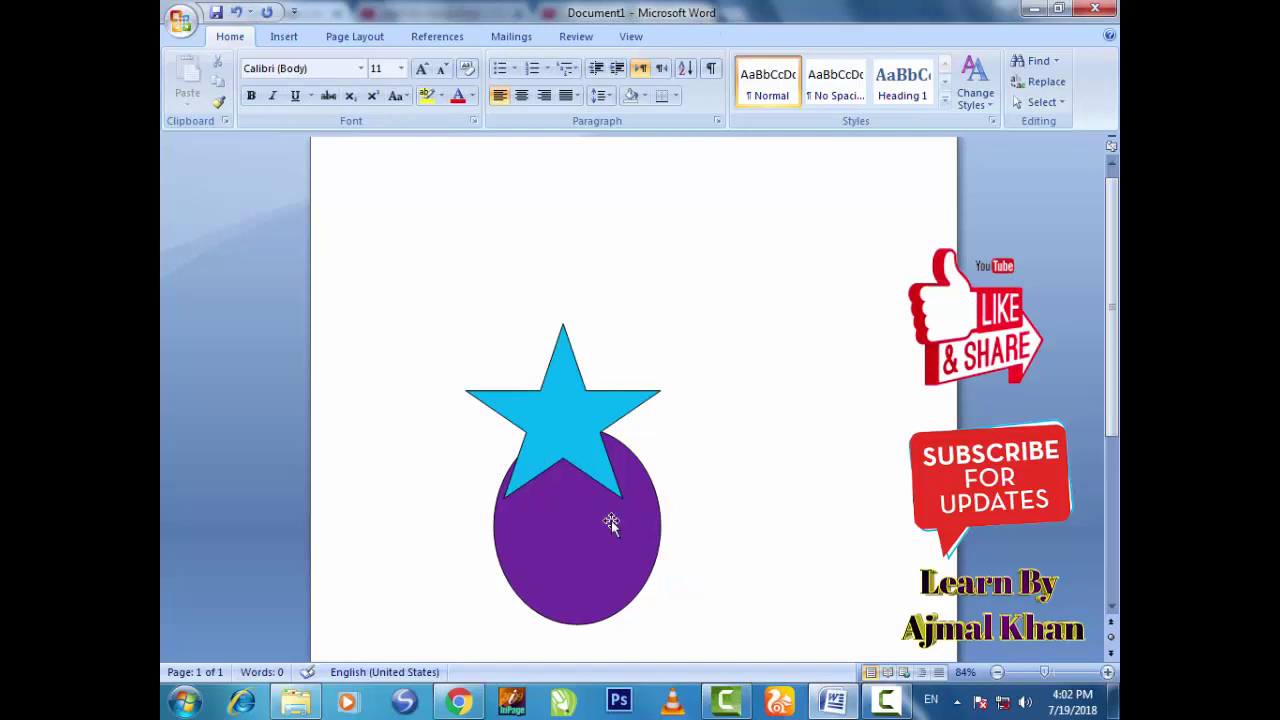
click(615, 583)
key(Delete)
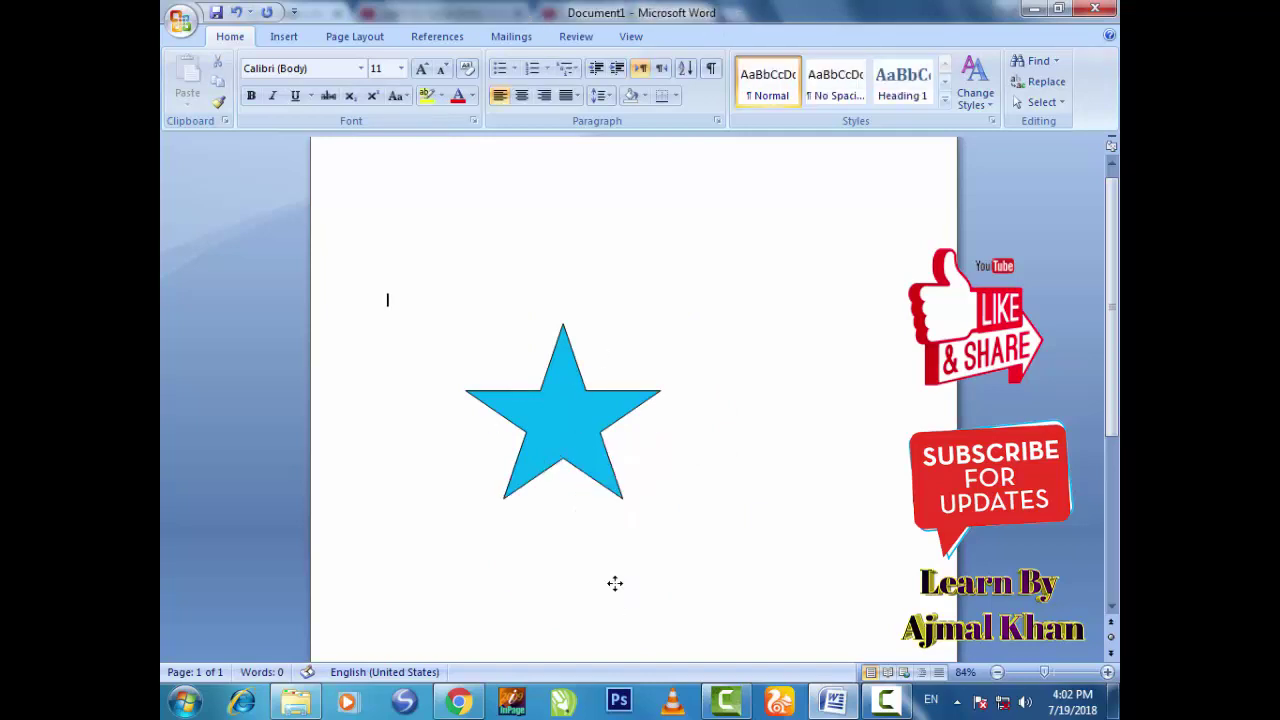
Drag the blue star lower on the page and put the caret at the top.
click(563, 406)
drag(563, 406, 636, 574)
click(410, 204)
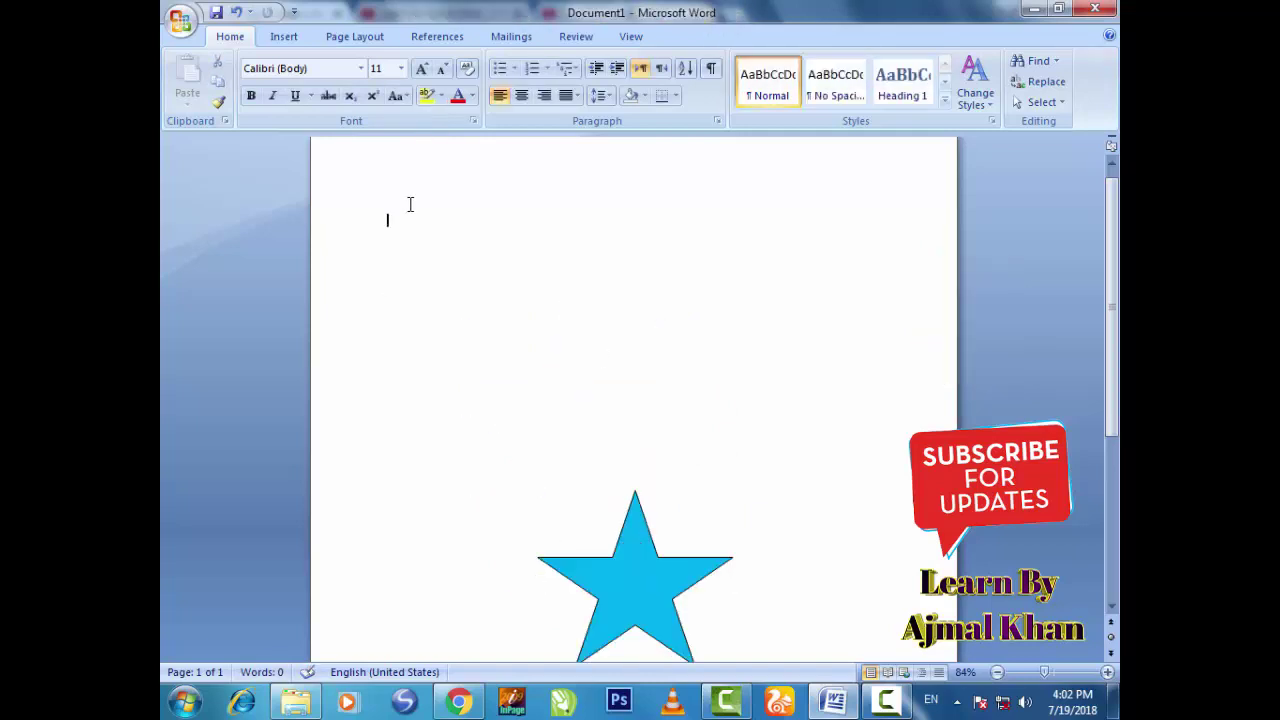
click(1111, 164)
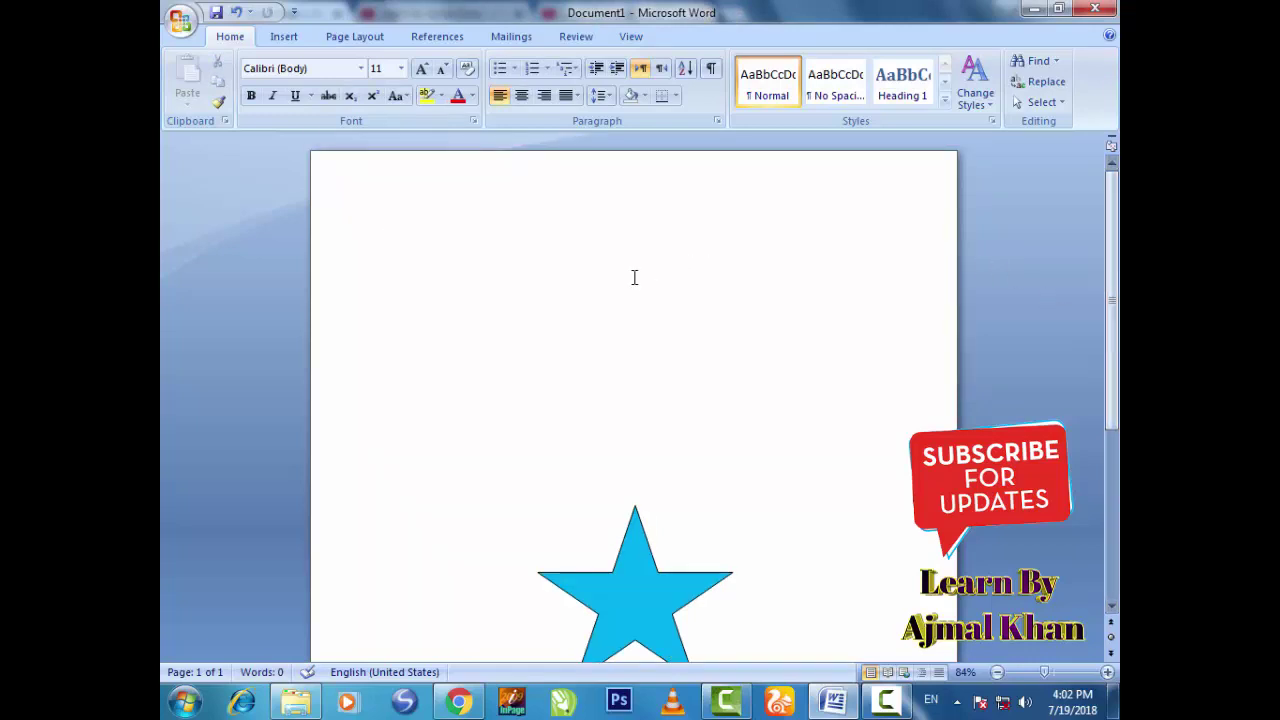
Generate filler paragraphs with =rand(7,6) at the top of the document.
text(=)
text(nd)
text(,6))
key(Return)
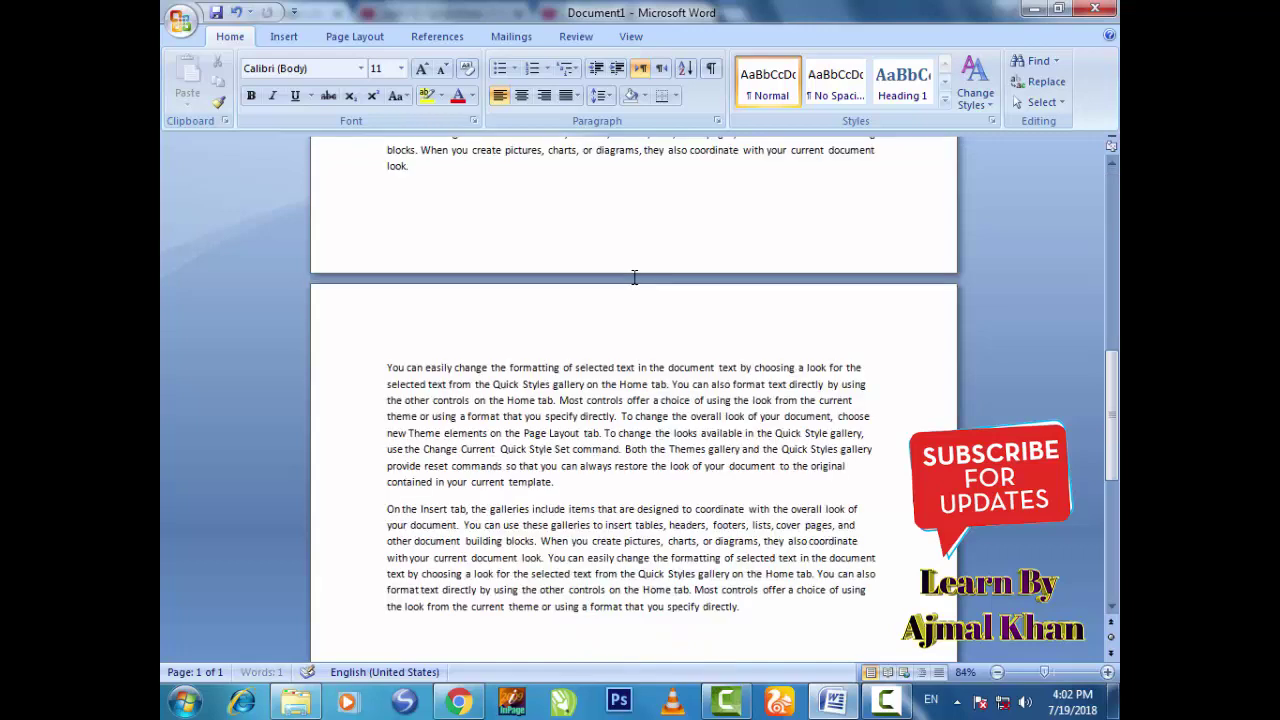
scroll(583, 466, up, 3)
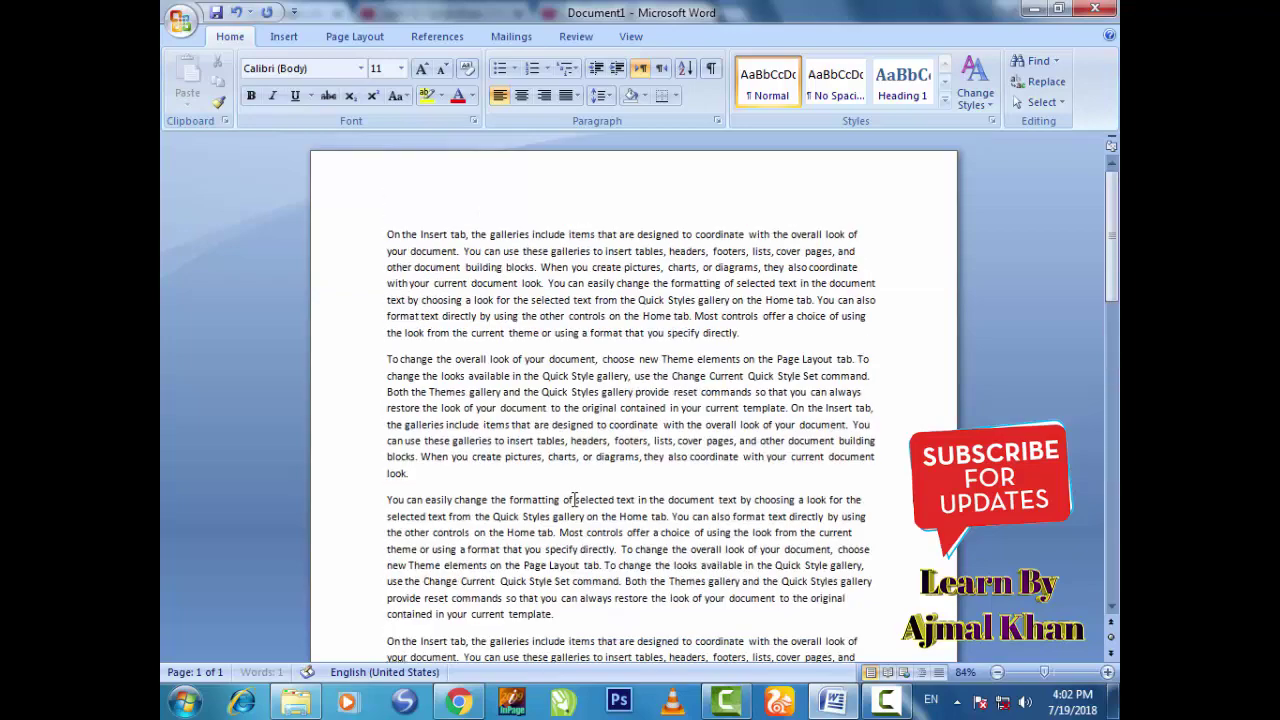
scroll(583, 466, down, 9)
scroll(583, 466, down, 3)
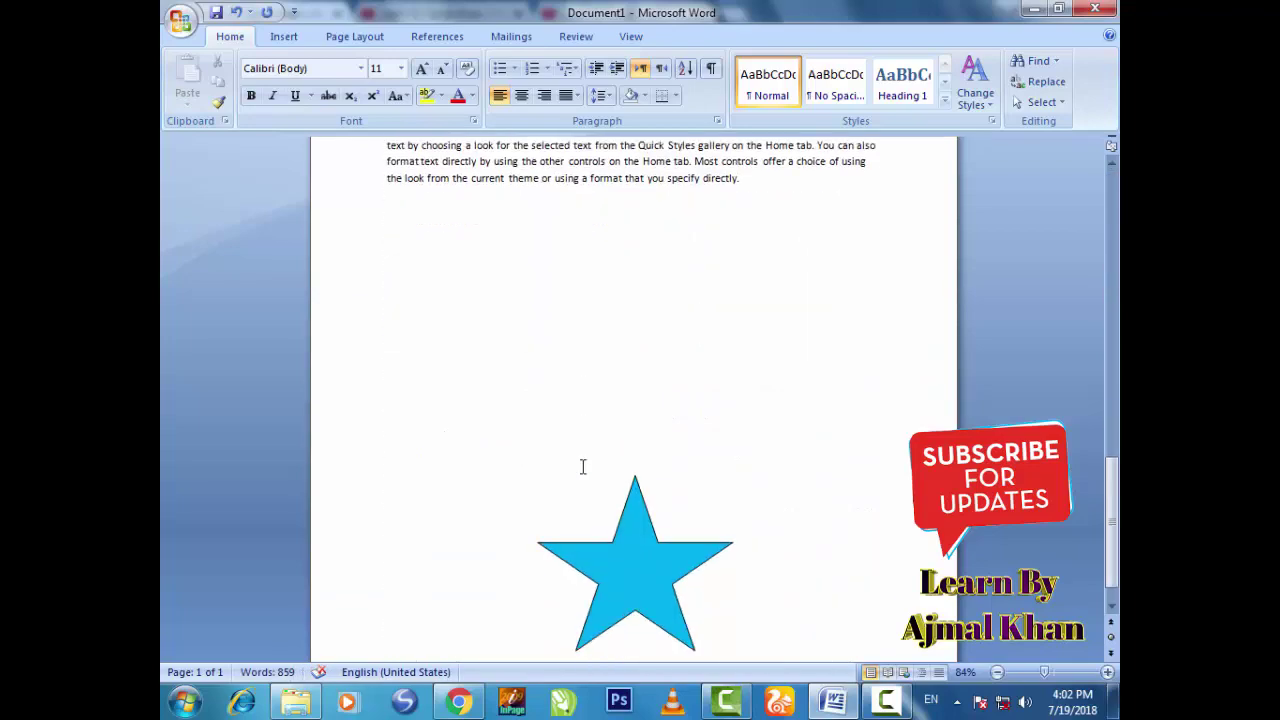
scroll(583, 466, up, 6)
scroll(583, 466, down, 8)
Drag the star from page 2 up onto the end of page 1.
drag(619, 597, 596, 200)
drag(1113, 480, 1113, 308)
scroll(614, 467, down, 3)
scroll(614, 467, down, 4)
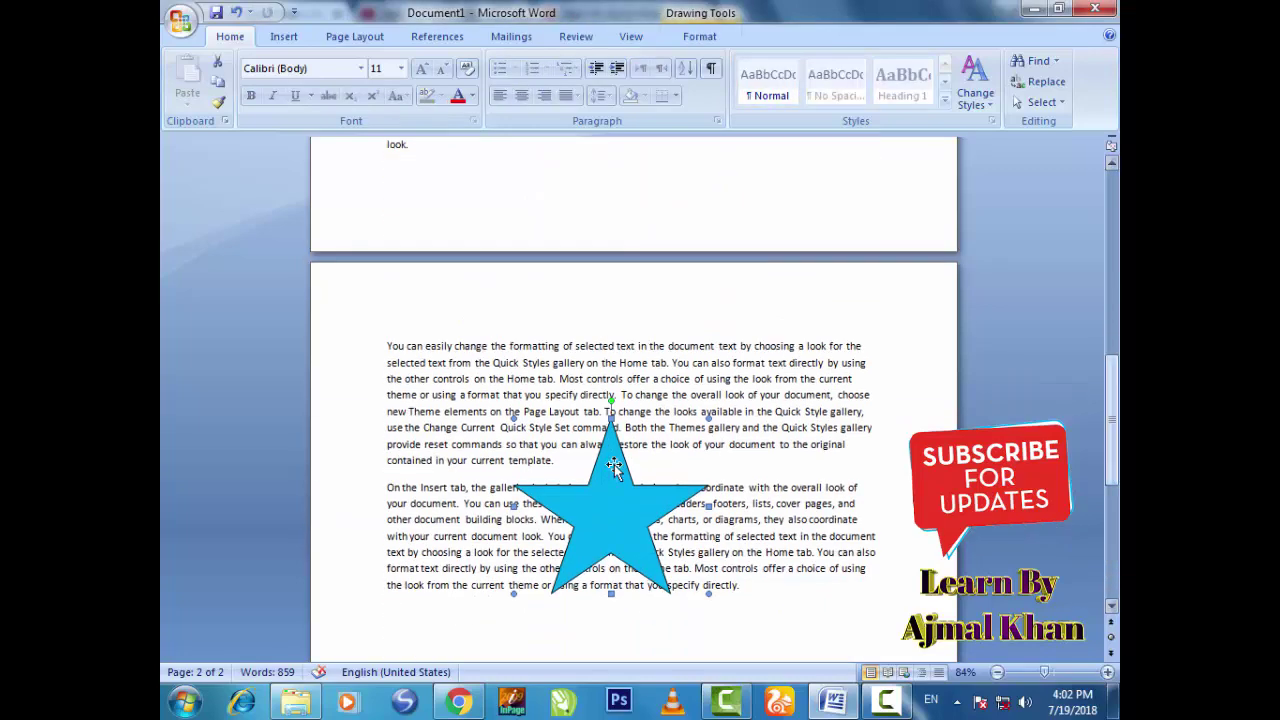
drag(614, 467, 626, 180)
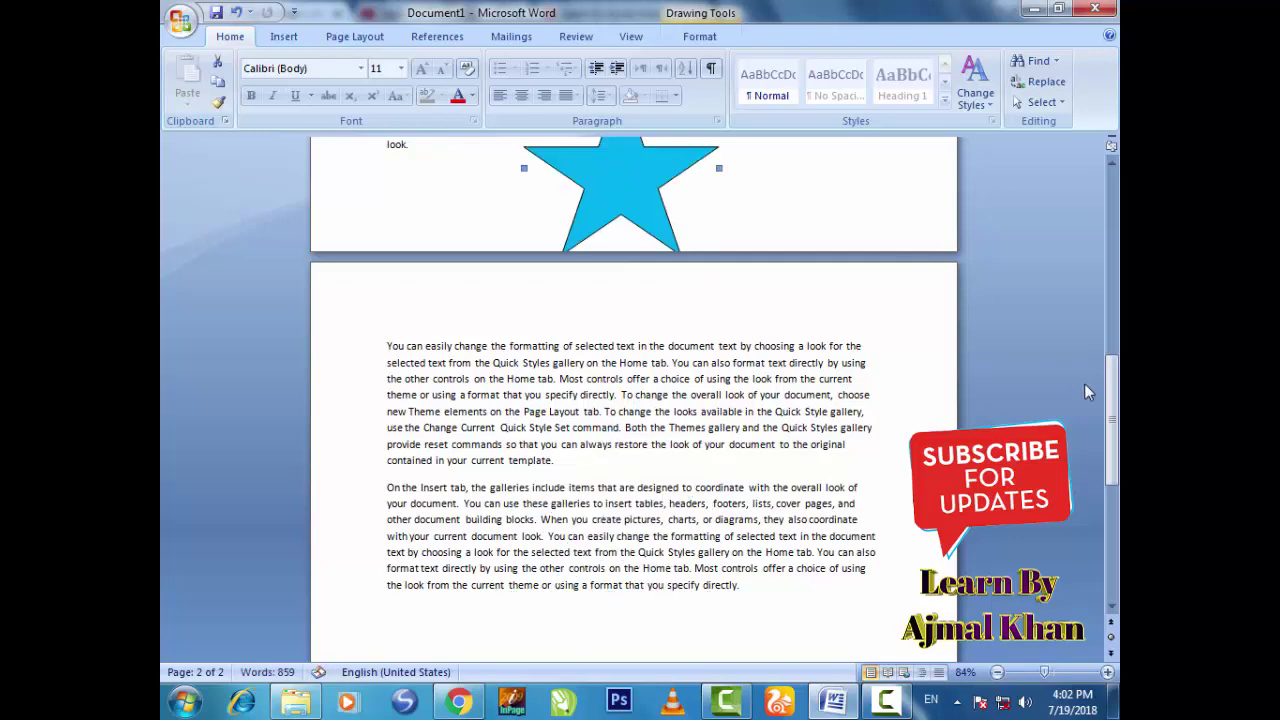
drag(1113, 400, 1113, 318)
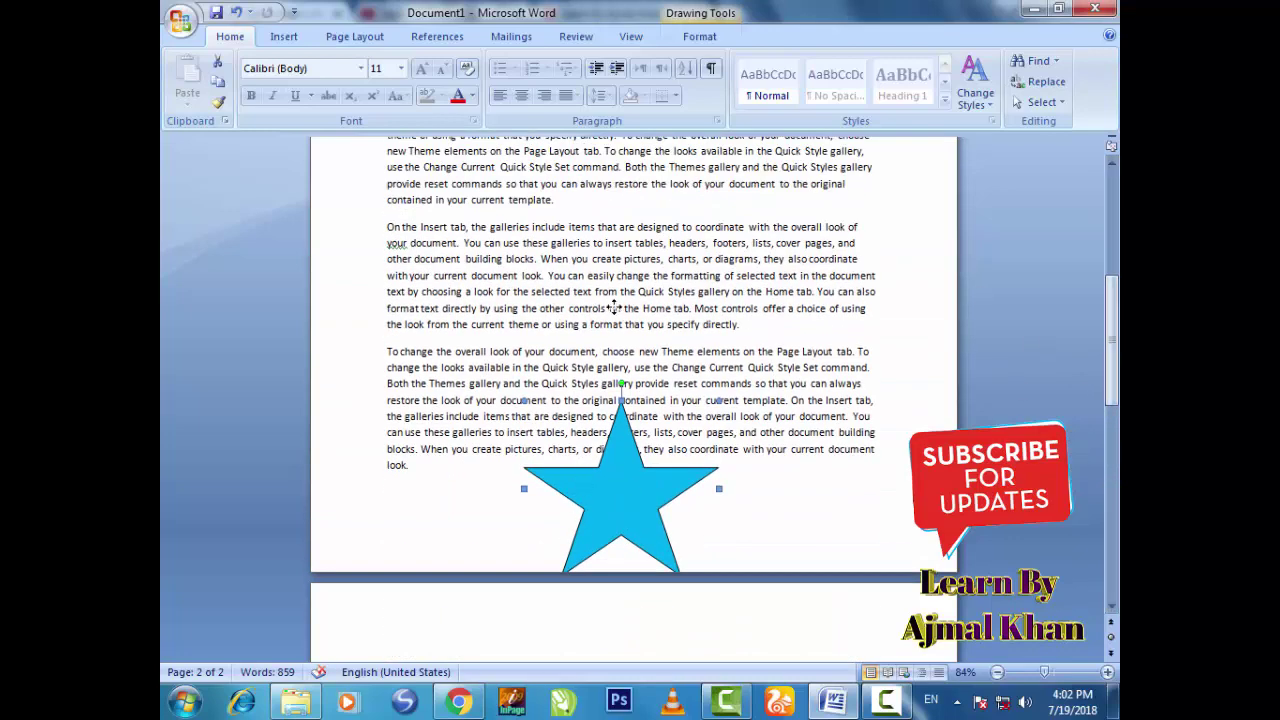
drag(614, 308, 612, 306)
Settle the star over the first two paragraphs at the top of page 1.
scroll(1104, 390, up, 3)
scroll(1104, 390, up, 4)
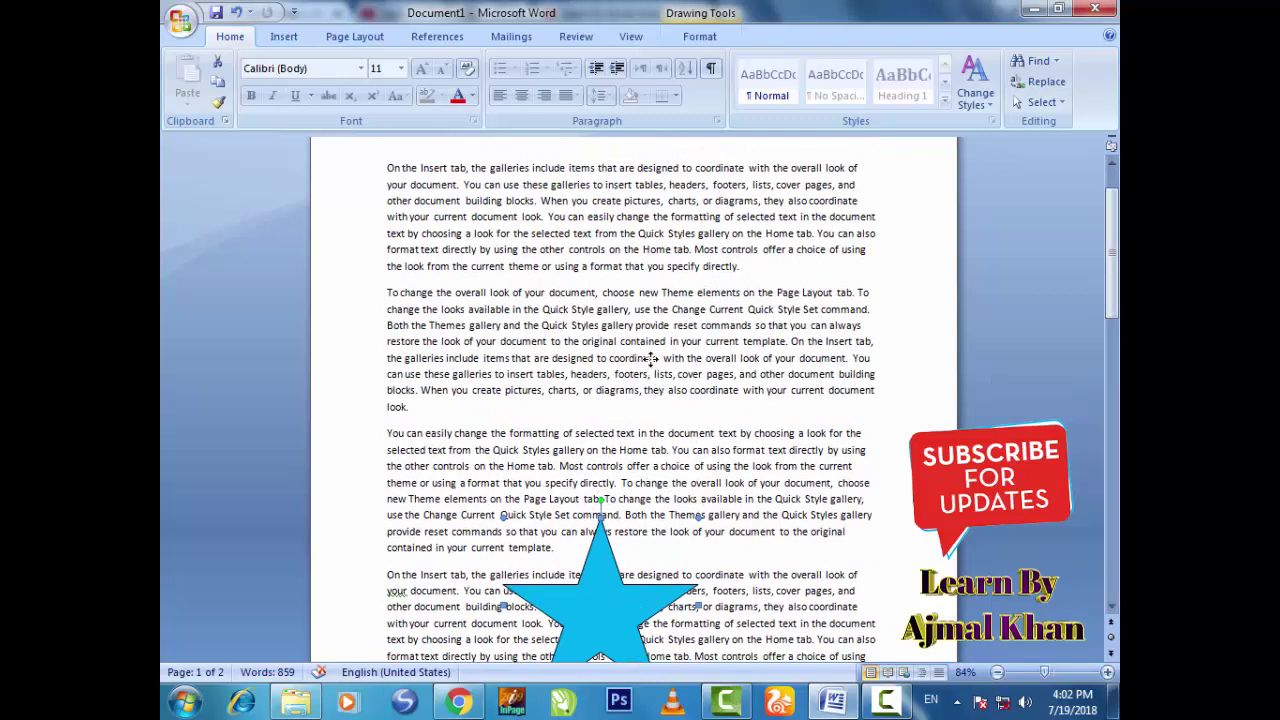
mouse_move(651, 358)
mouse_down()
mouse_move(783, 297)
mouse_move(745, 316)
mouse_move(595, 323)
mouse_up()
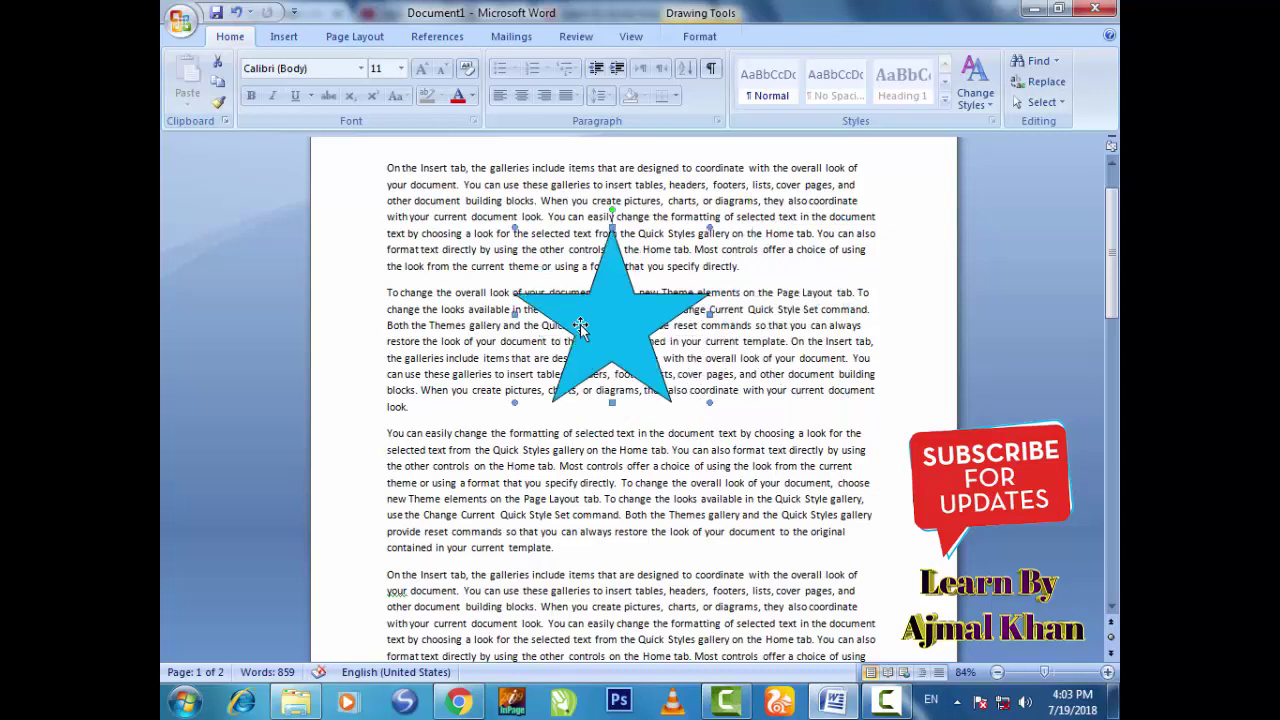
mouse_move(689, 318)
mouse_down()
mouse_move(730, 342)
mouse_move(530, 330)
mouse_move(670, 333)
mouse_up()
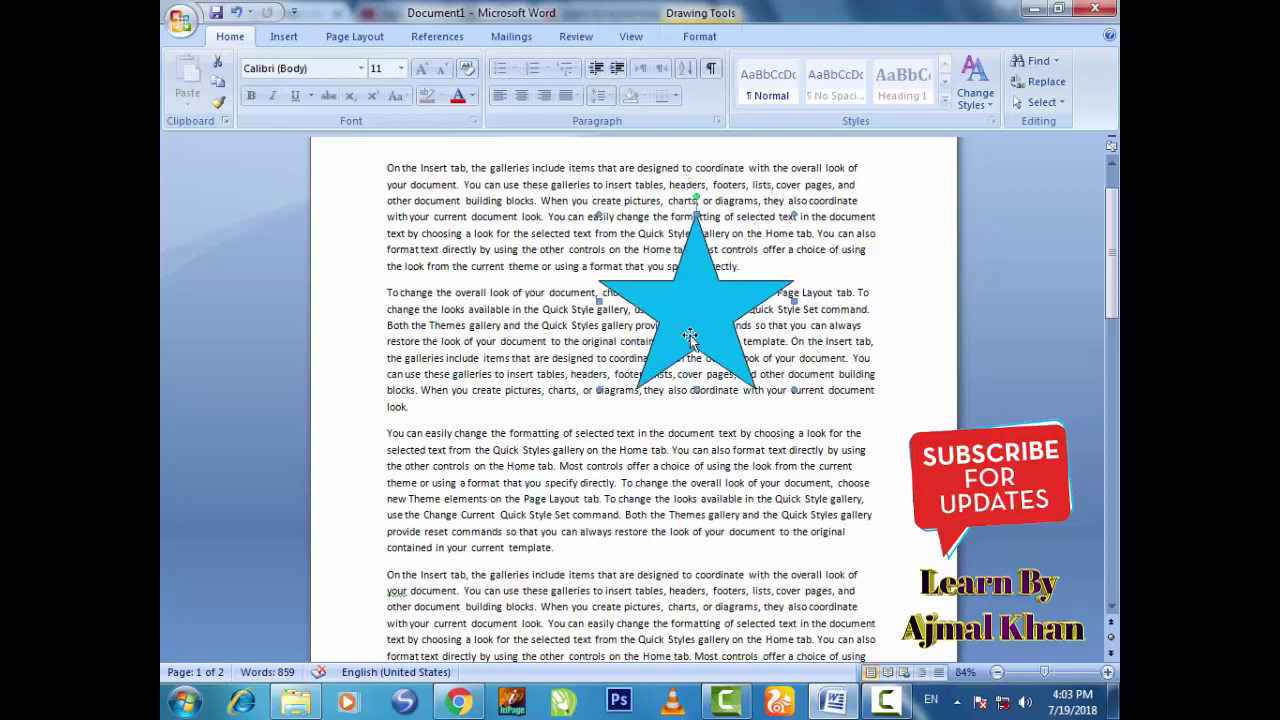
mouse_move(676, 339)
mouse_down()
mouse_move(560, 327)
mouse_move(706, 335)
mouse_move(759, 317)
mouse_up()
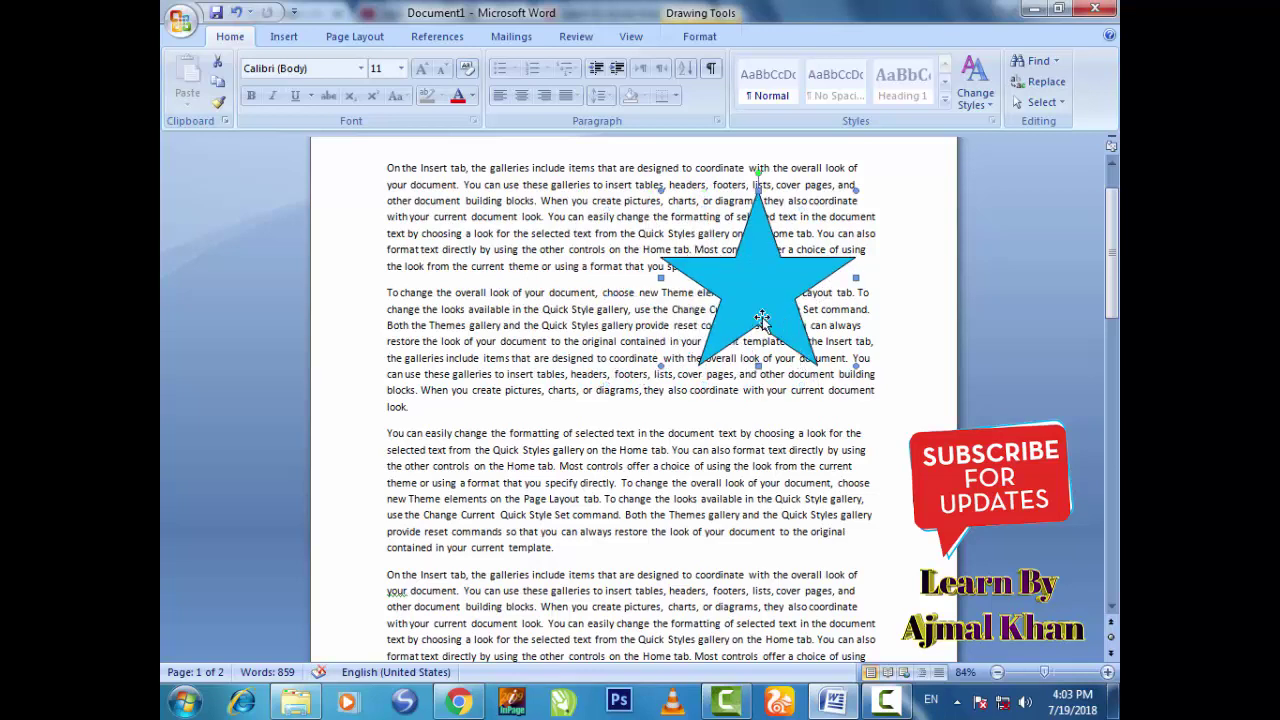
drag(753, 336, 726, 288)
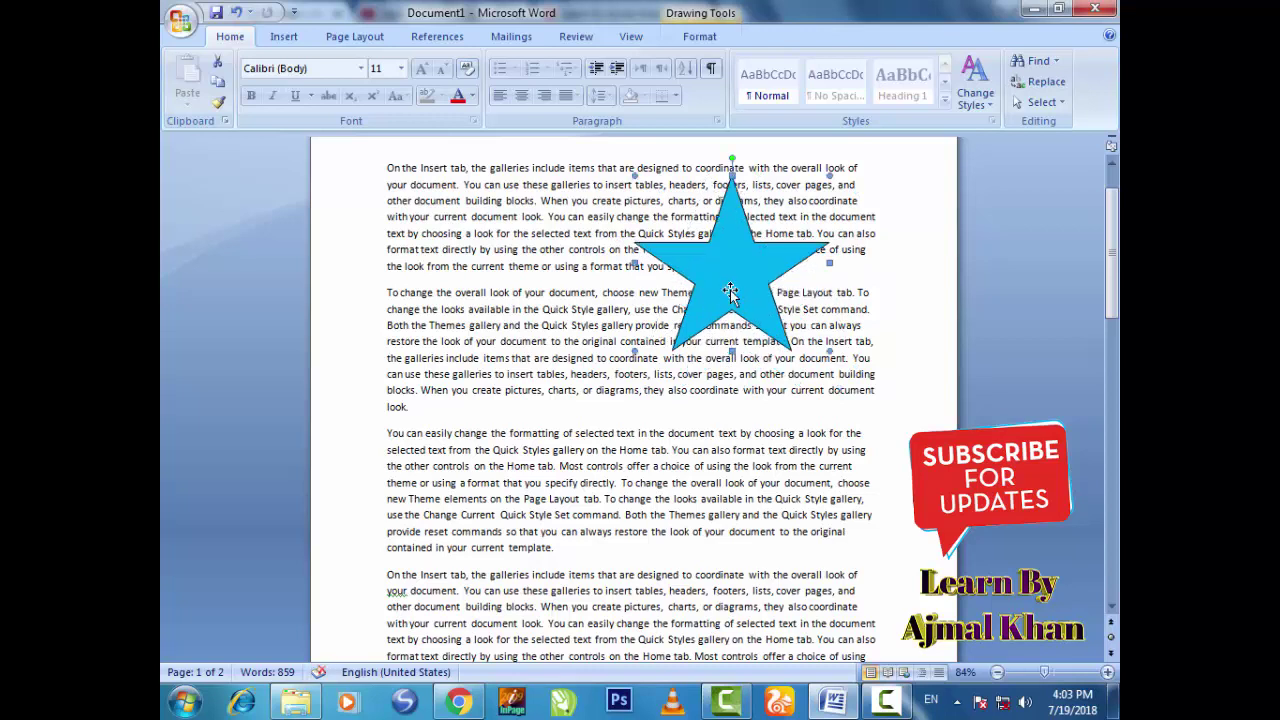
click(697, 38)
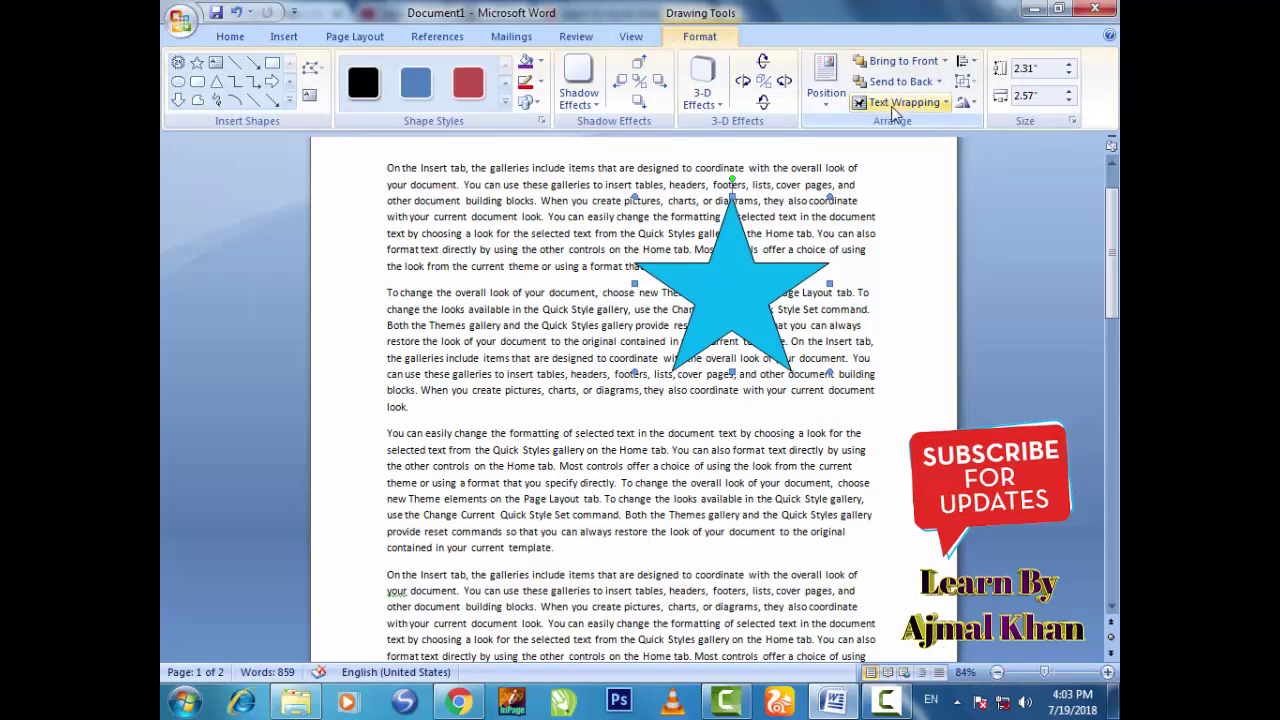
Set the star to In Line with Text and place it inside the second paragraph.
click(943, 104)
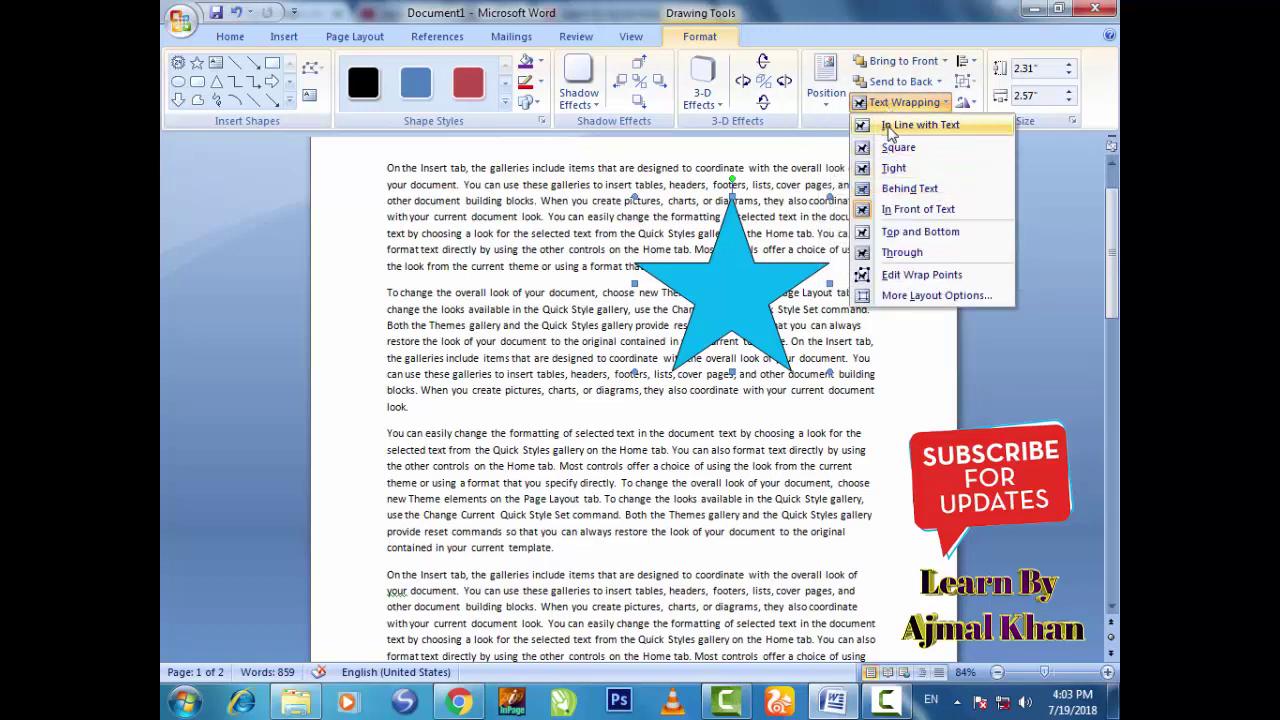
click(890, 128)
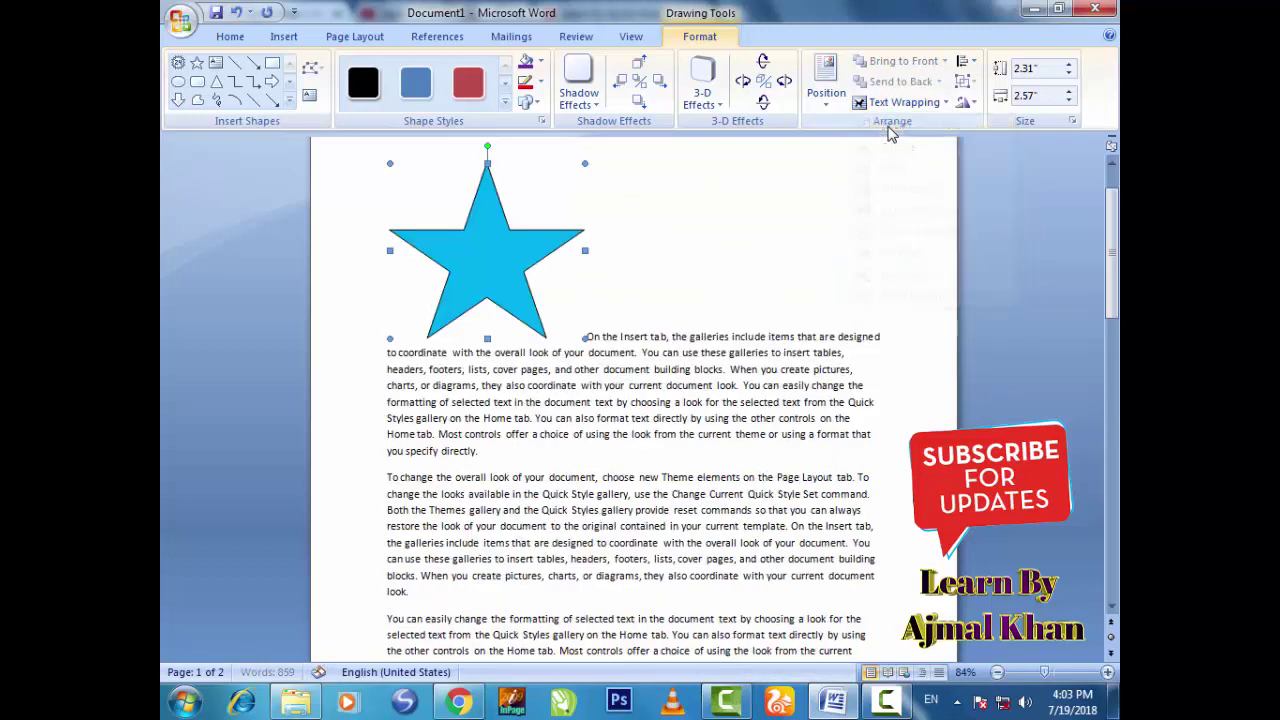
drag(1113, 262, 1115, 248)
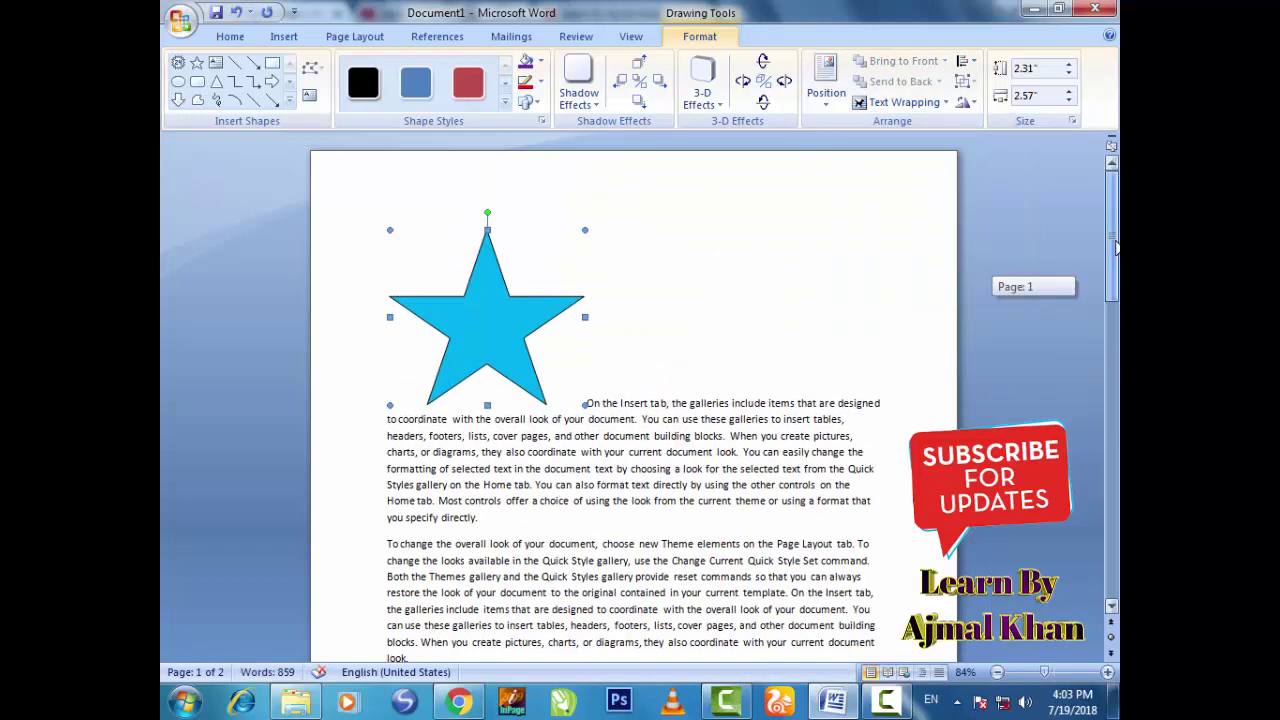
drag(472, 346, 560, 503)
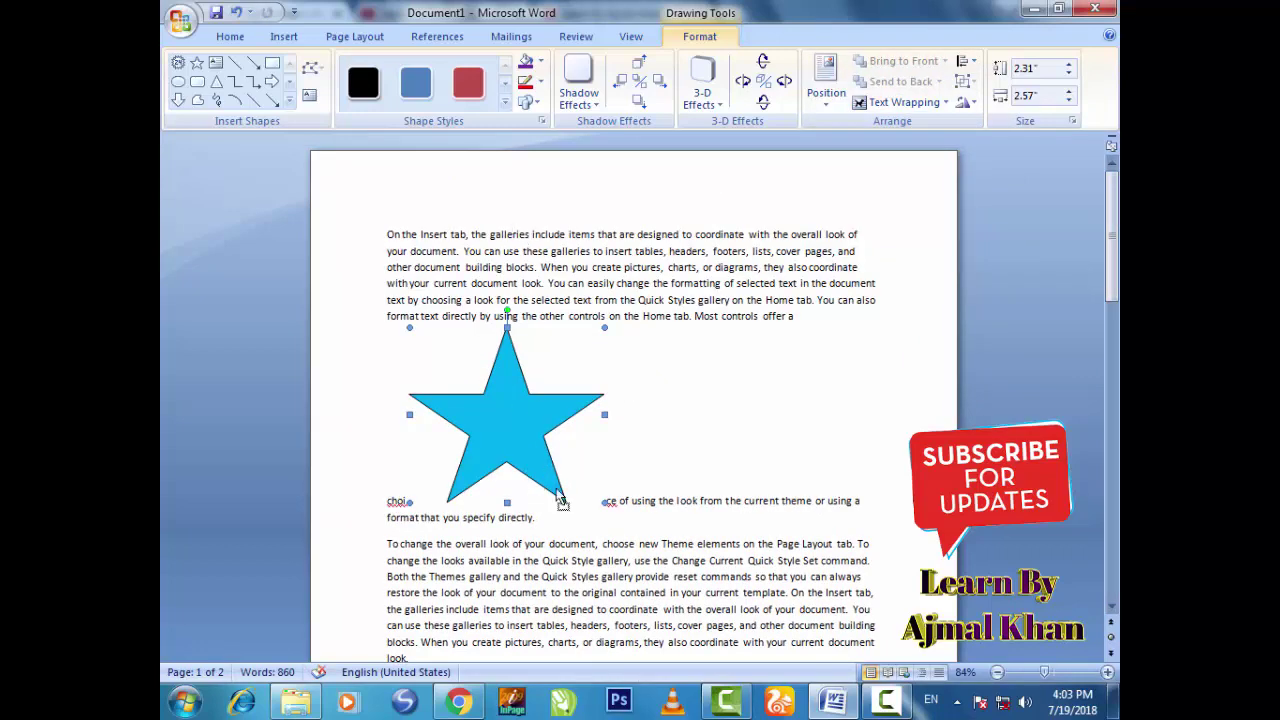
drag(560, 503, 651, 558)
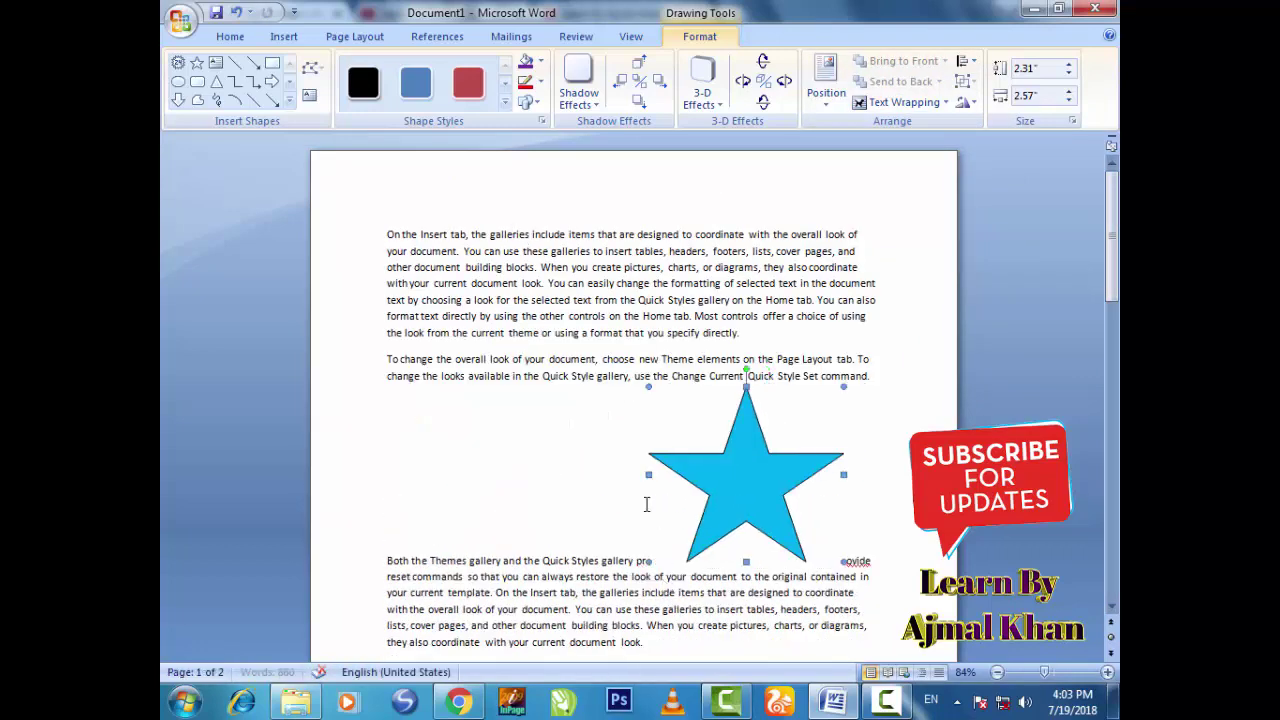
drag(700, 490, 655, 480)
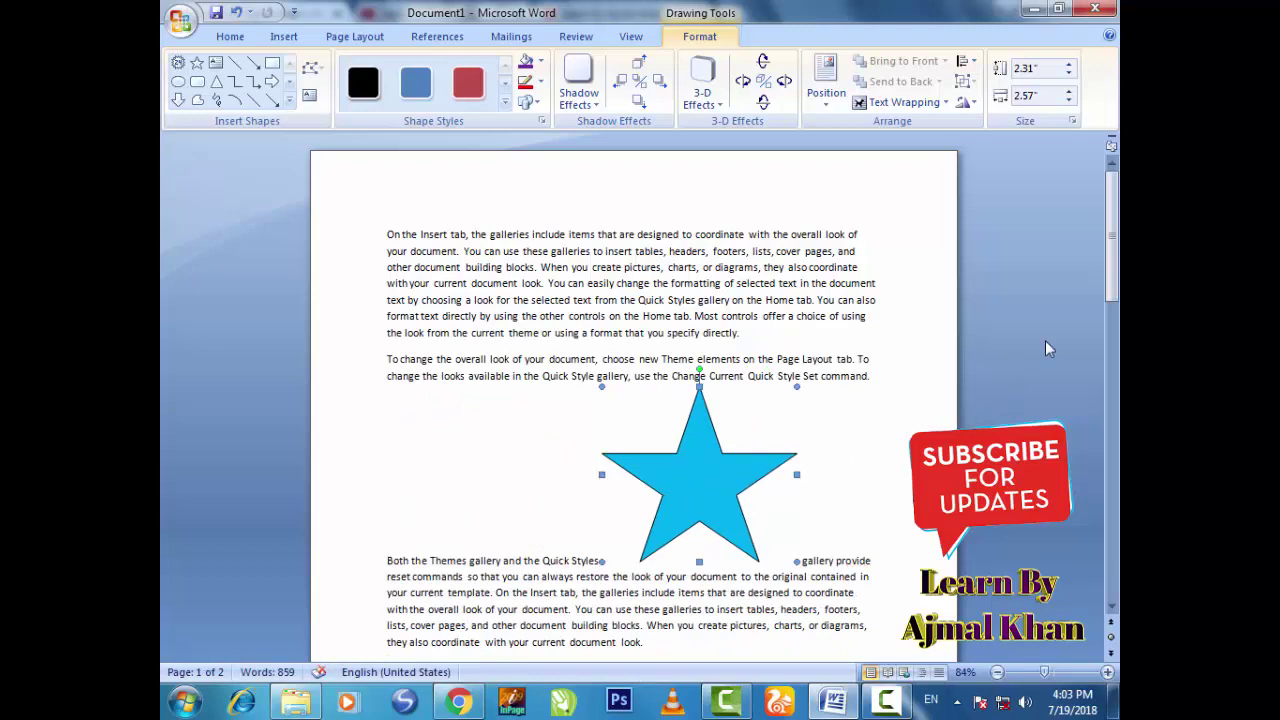
drag(1110, 282, 1110, 412)
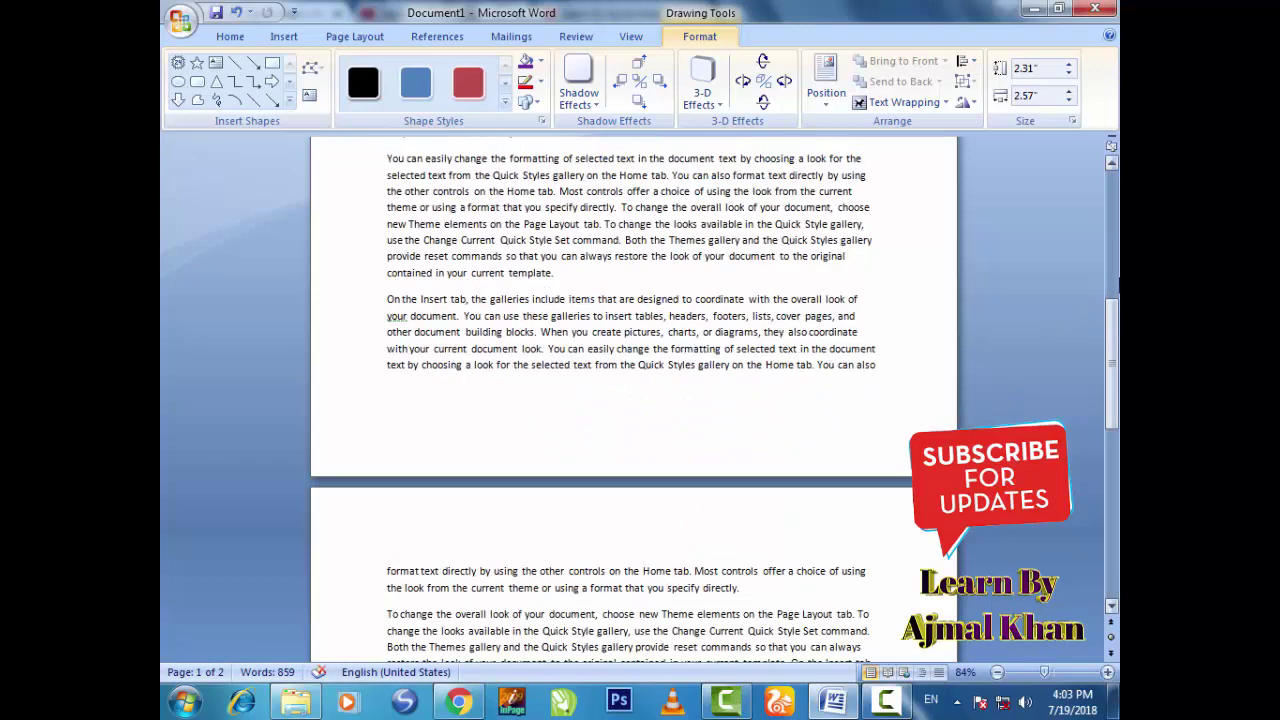
drag(1112, 330, 1111, 250)
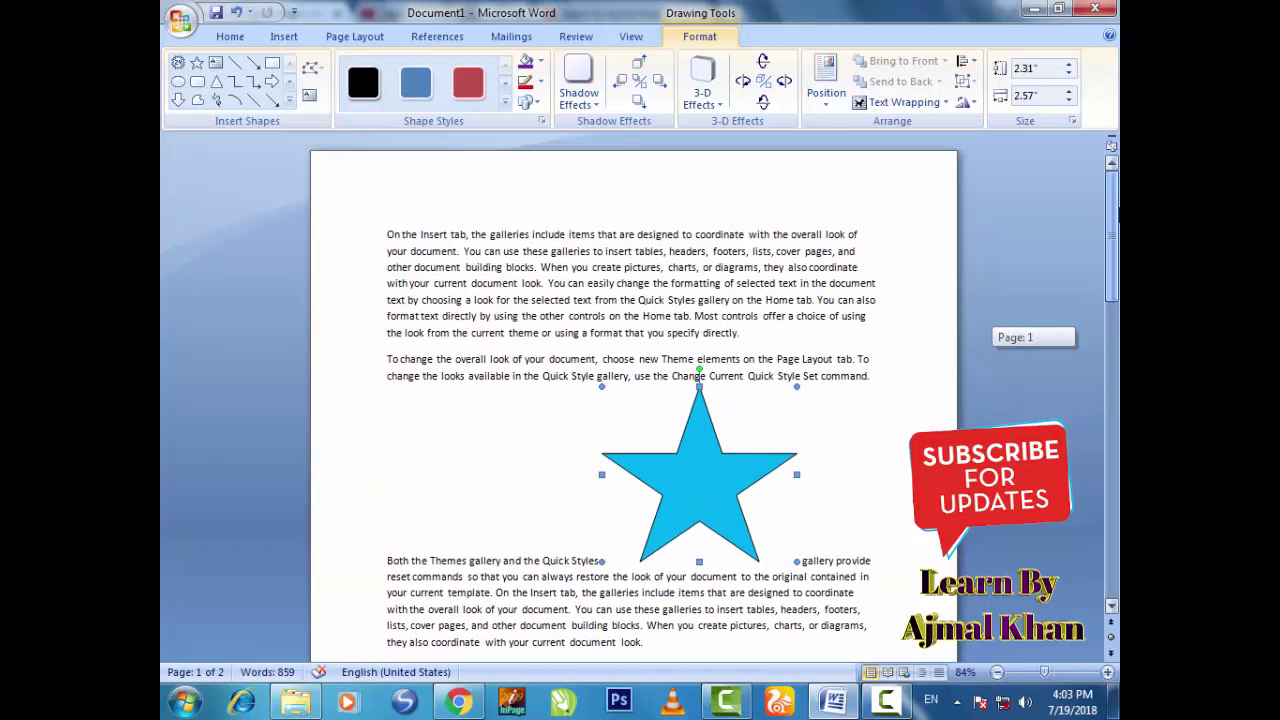
Switch the star to Square wrapping and move it toward the page centre.
click(905, 102)
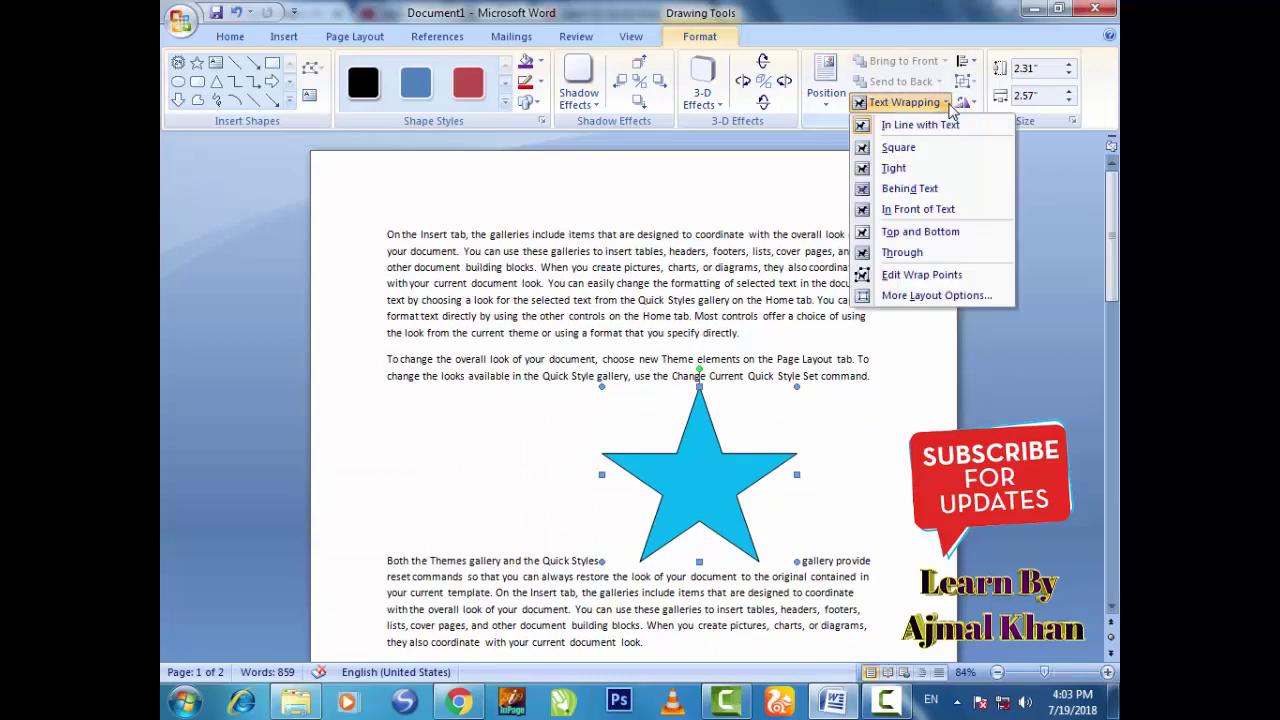
click(899, 149)
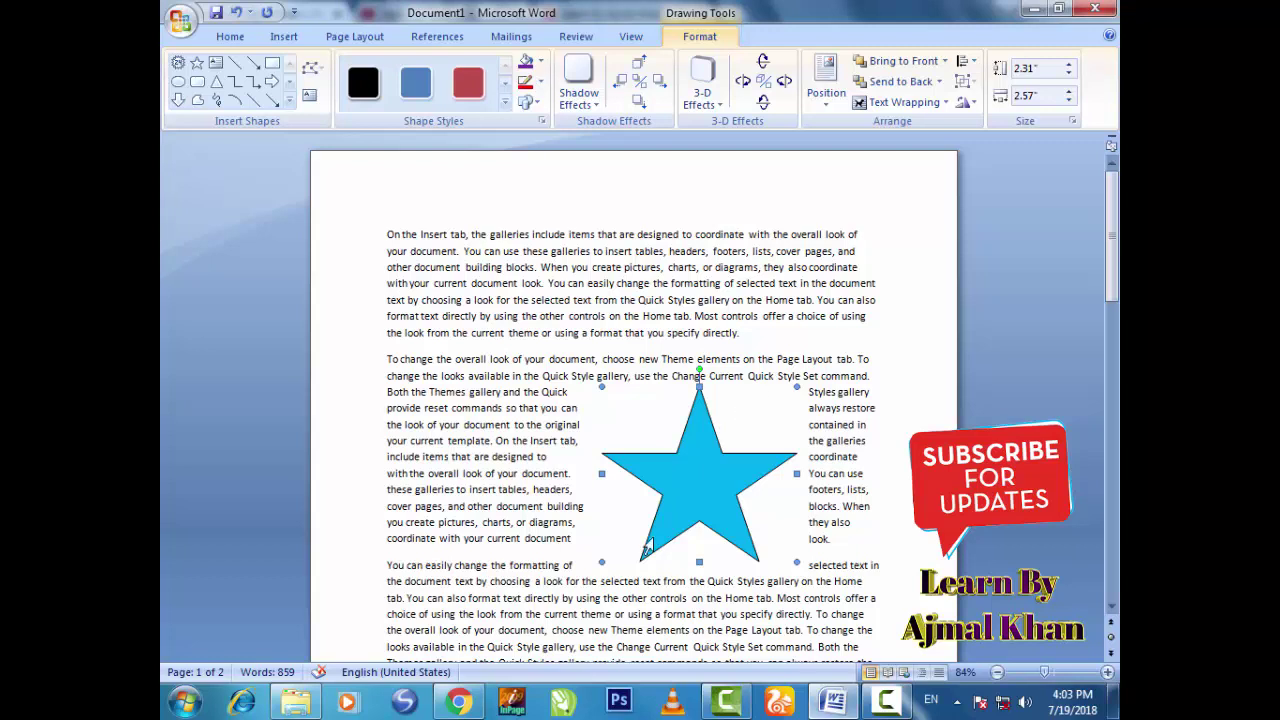
mouse_move(727, 530)
mouse_down()
mouse_move(547, 393)
mouse_move(725, 423)
mouse_up()
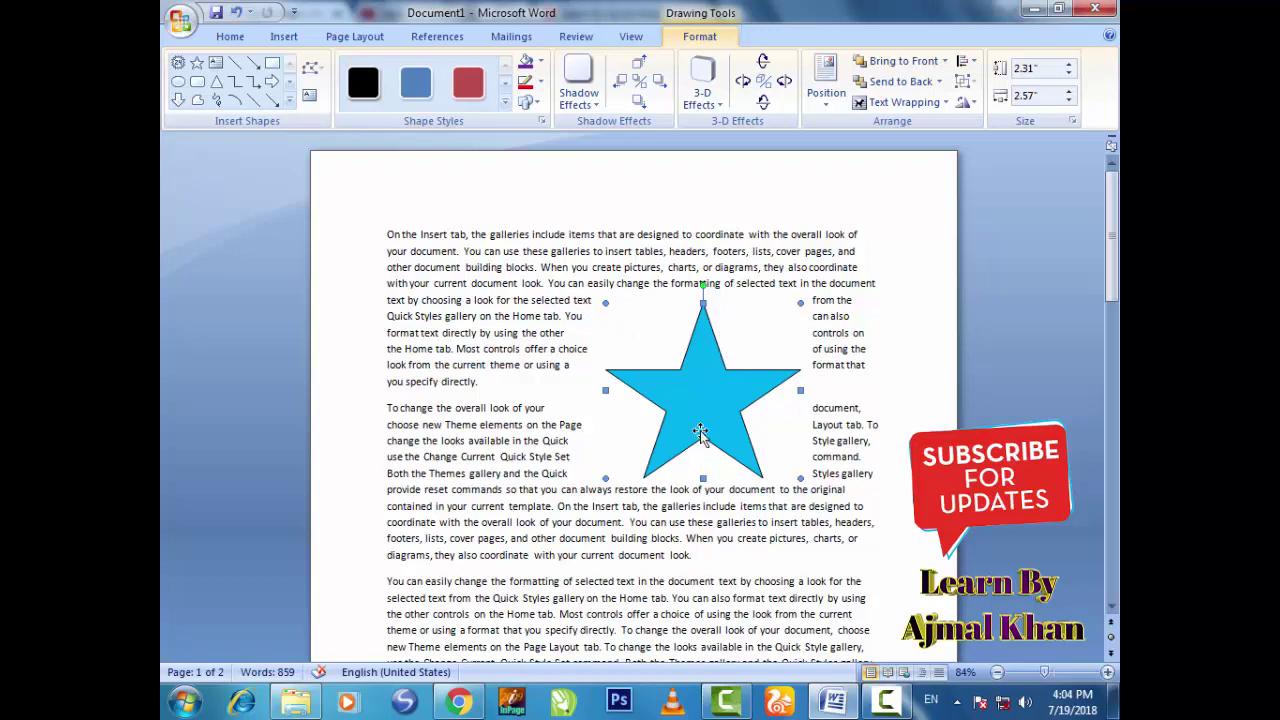
mouse_move(727, 426)
mouse_down()
mouse_move(644, 562)
mouse_move(791, 556)
mouse_move(617, 537)
mouse_up()
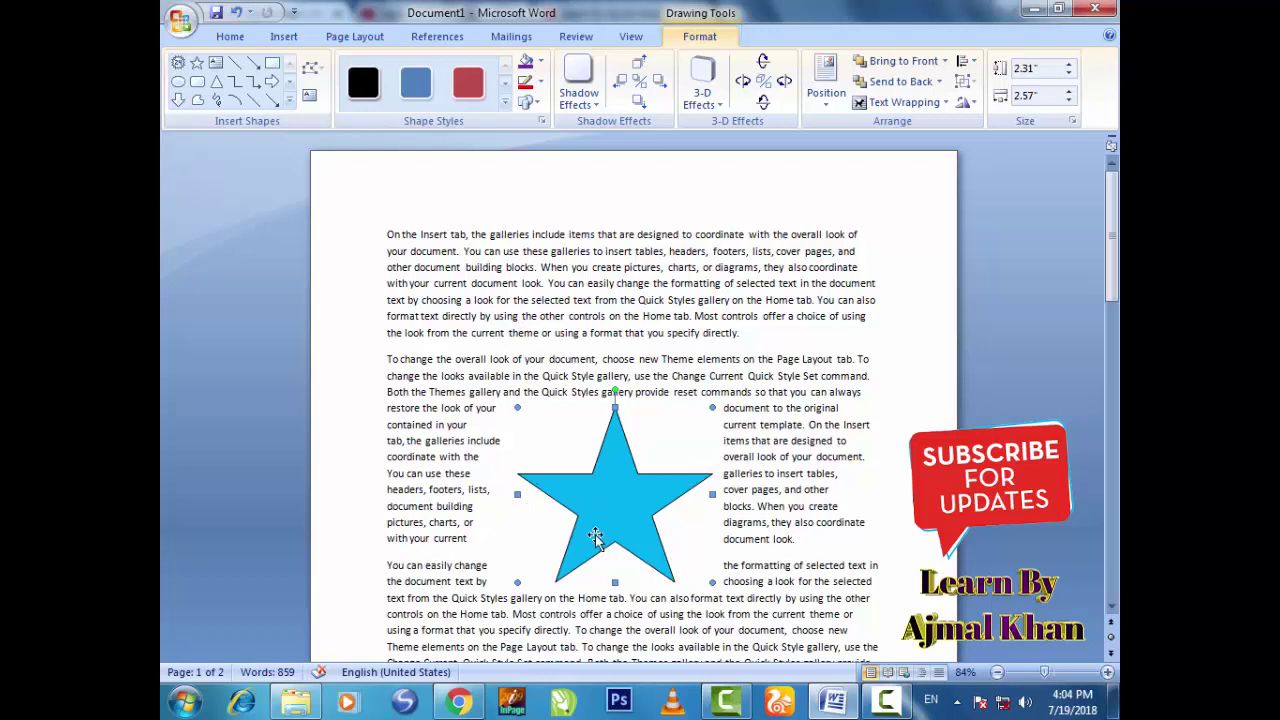
drag(685, 413, 627, 549)
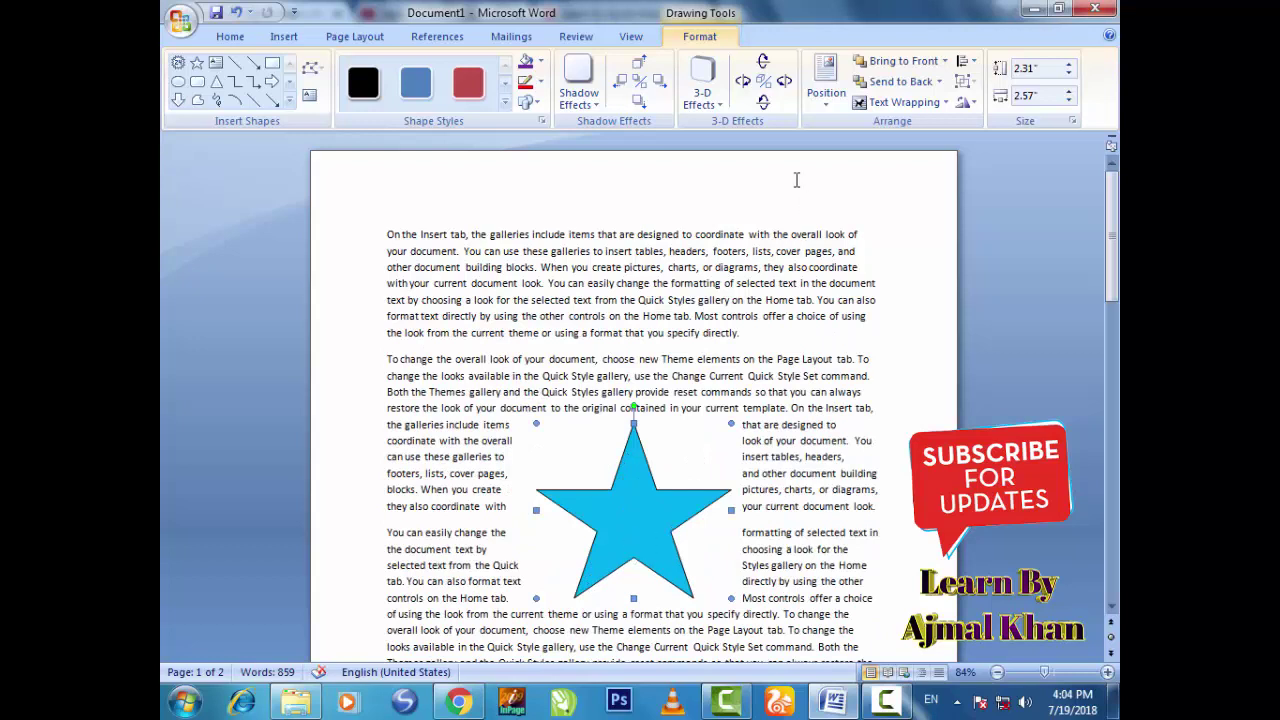
click(945, 105)
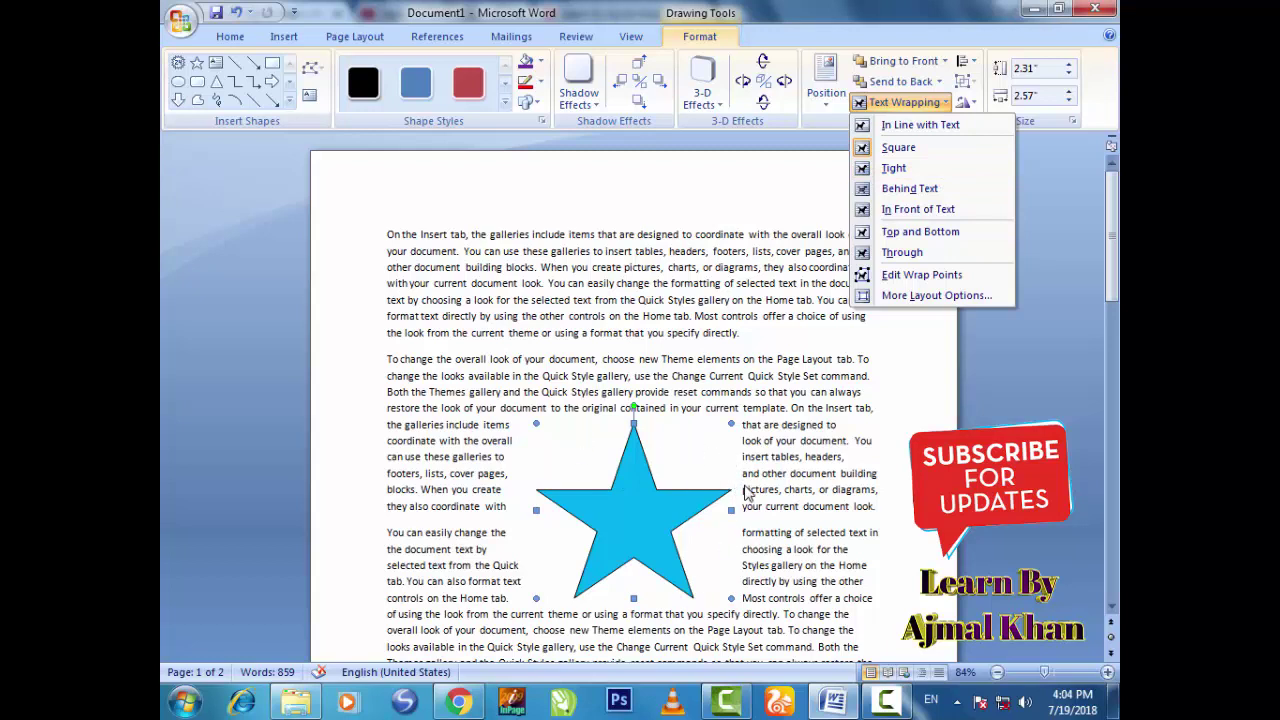
Set the star's text wrapping to Tight and nudge it slightly up and right.
click(893, 168)
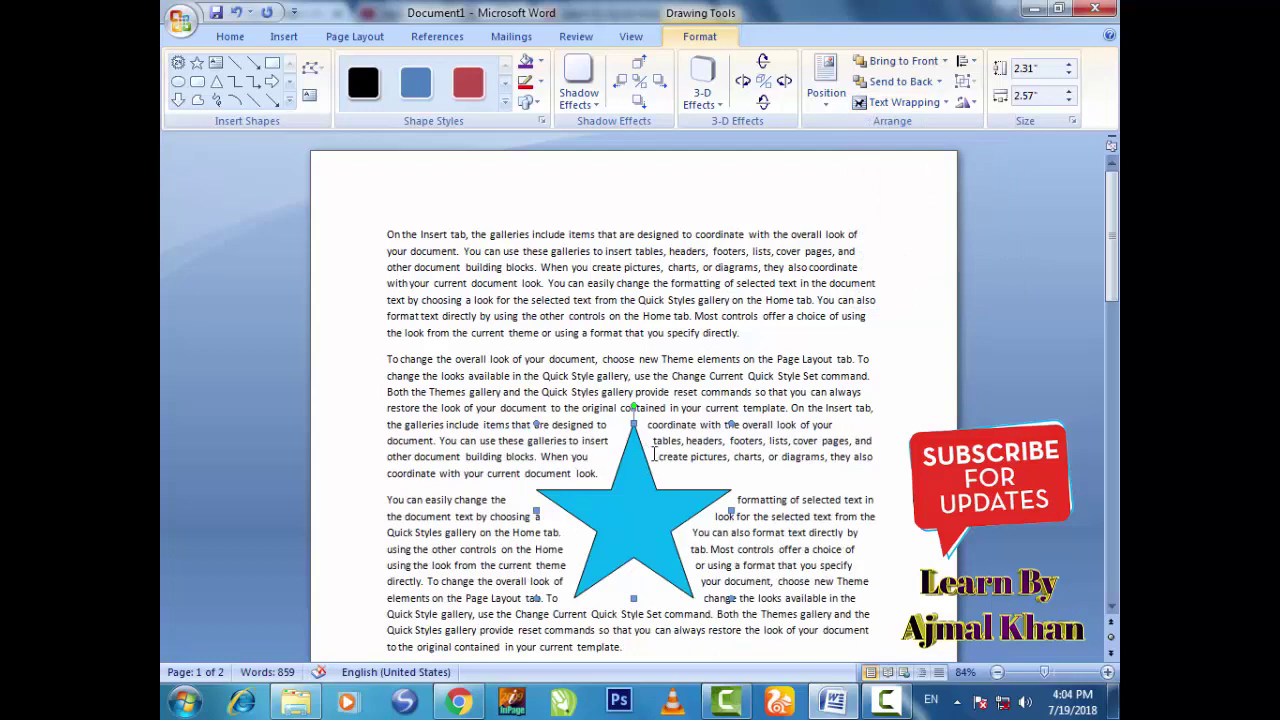
mouse_move(636, 560)
mouse_down()
mouse_move(479, 420)
mouse_move(630, 540)
mouse_move(652, 527)
mouse_up()
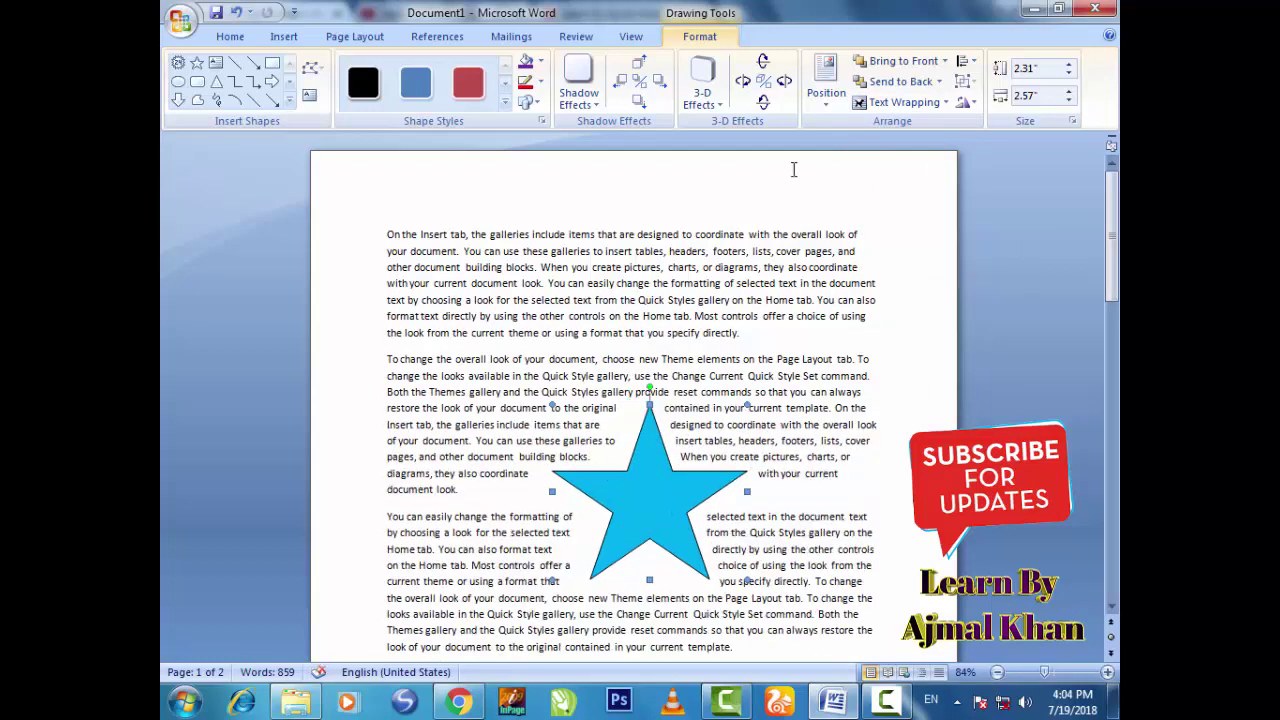
click(903, 102)
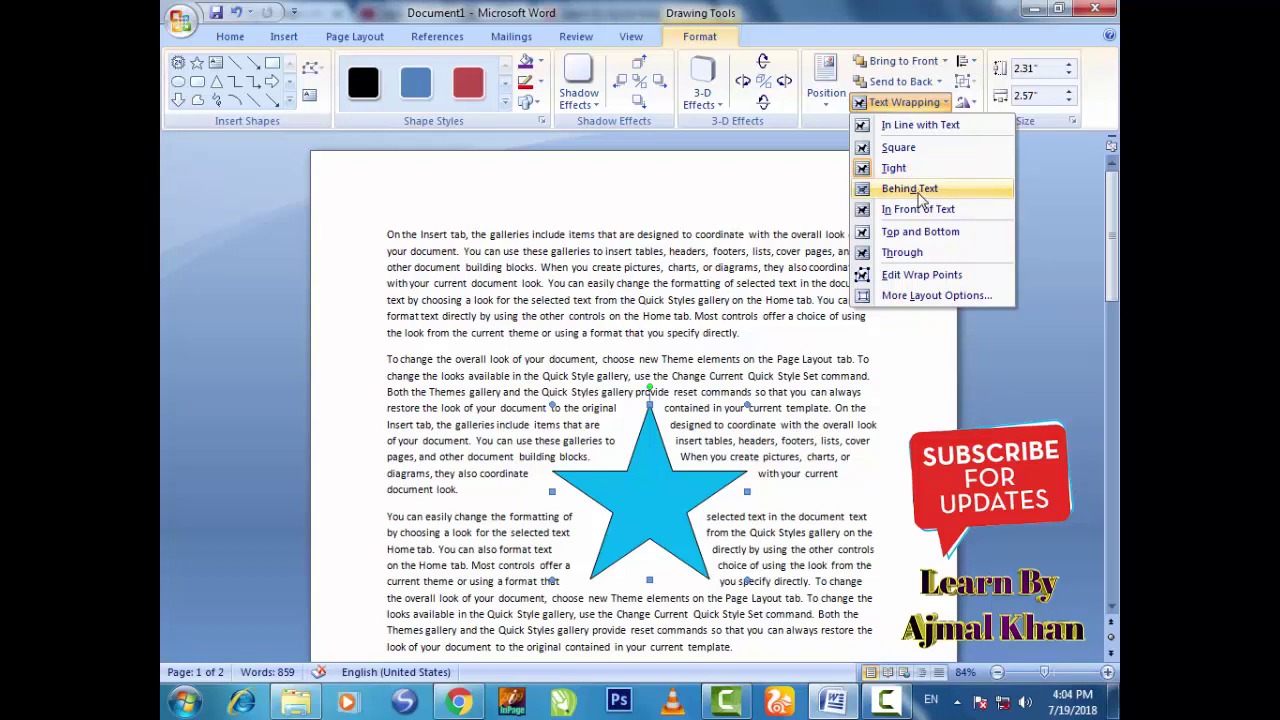
Place the star Behind Text, then try clicking it, which no longer selects it.
click(916, 196)
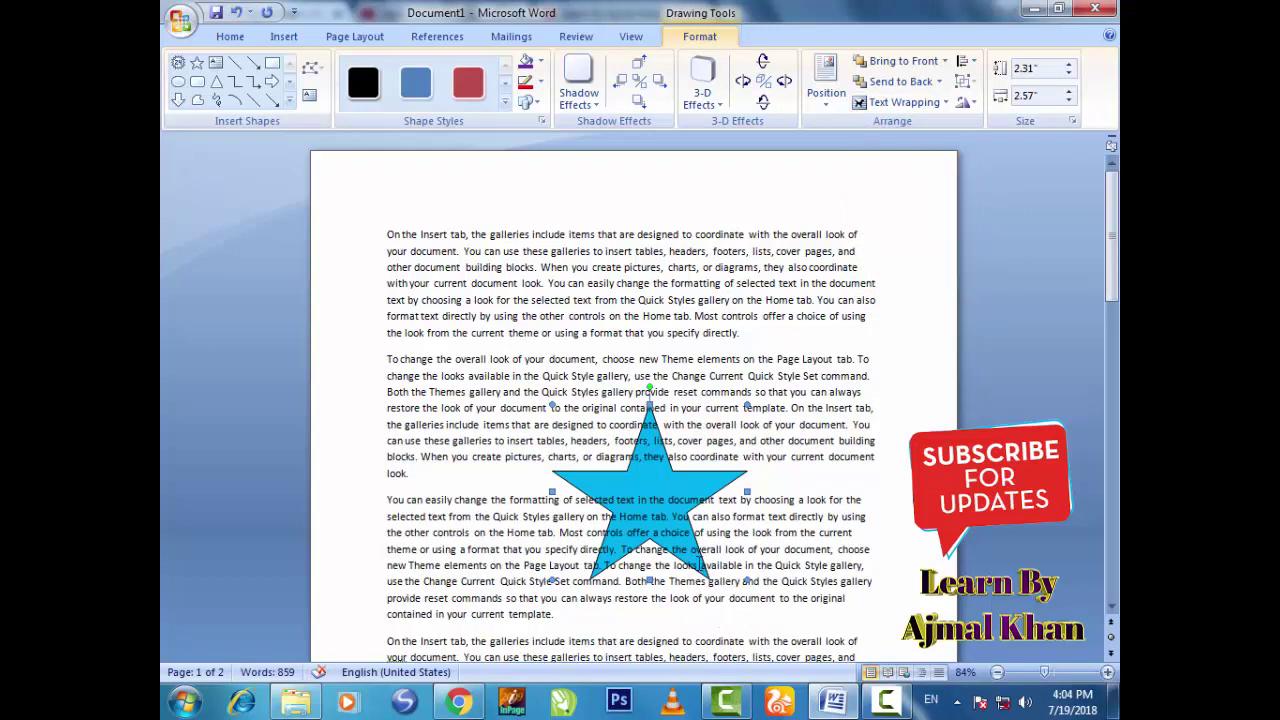
click(842, 348)
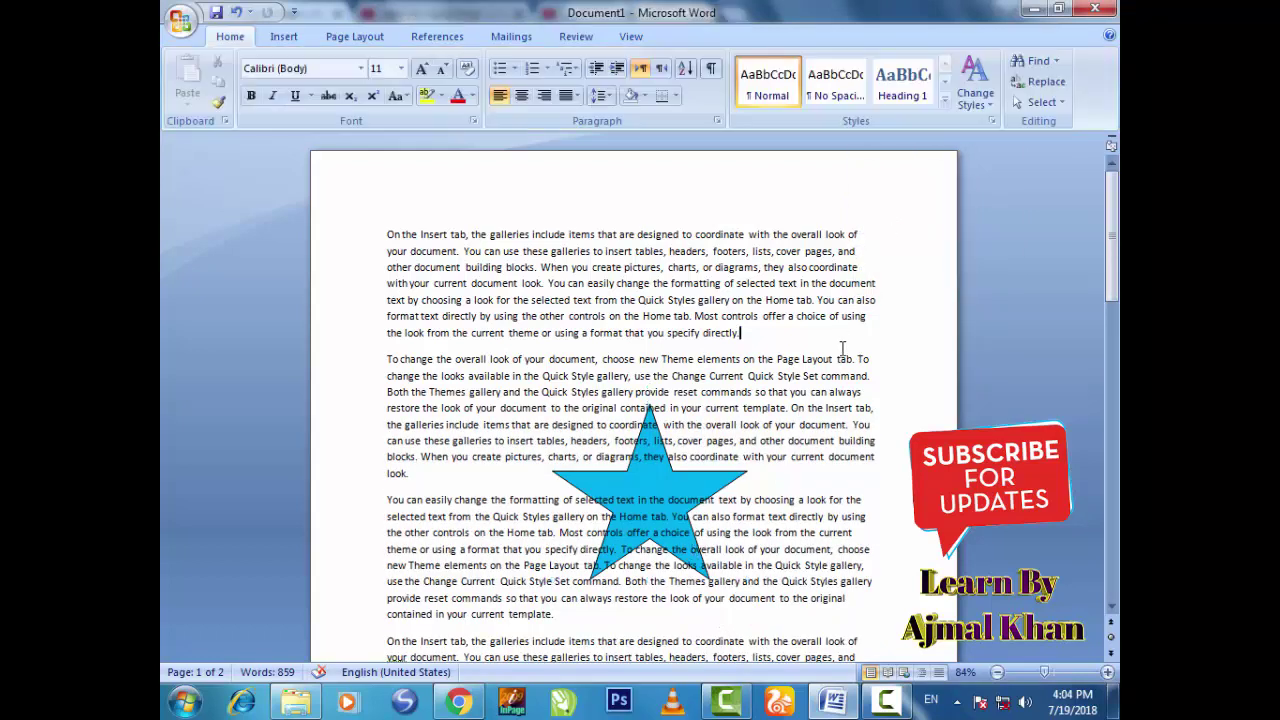
click(700, 485)
click(904, 480)
click(705, 478)
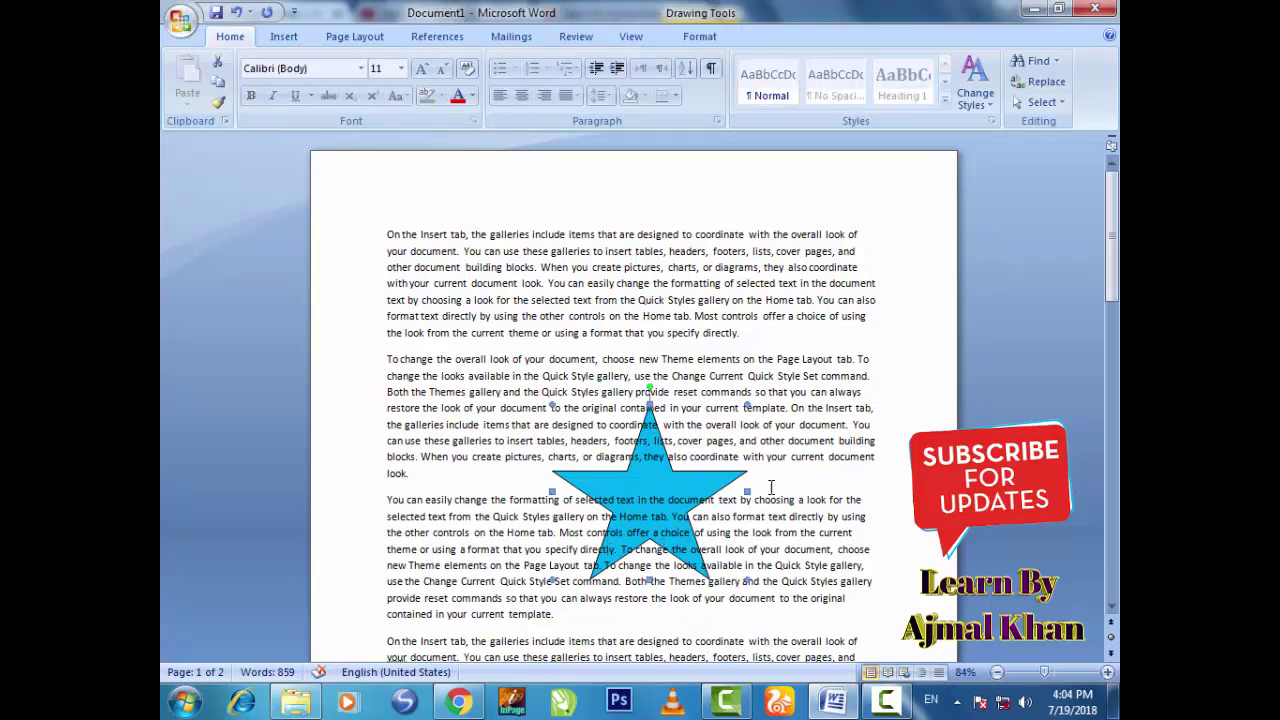
click(776, 487)
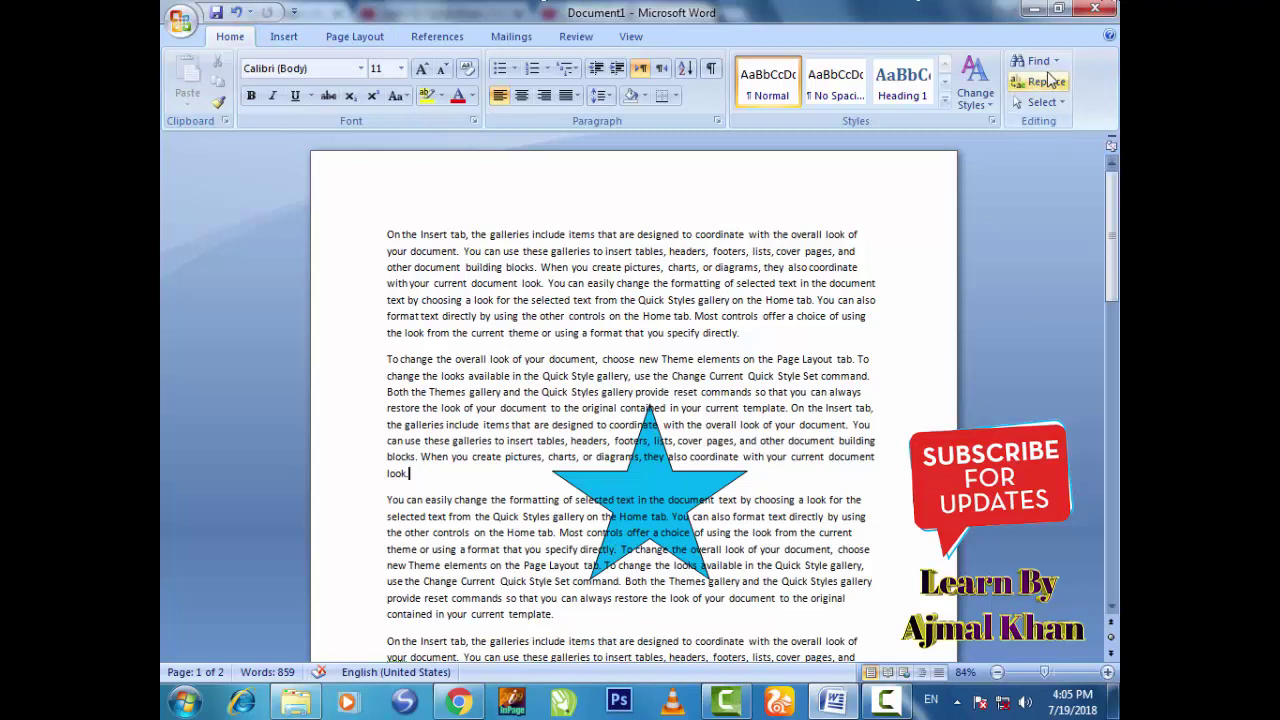
Switch Home > Select to Select Objects and reselect the star behind the text.
click(1065, 105)
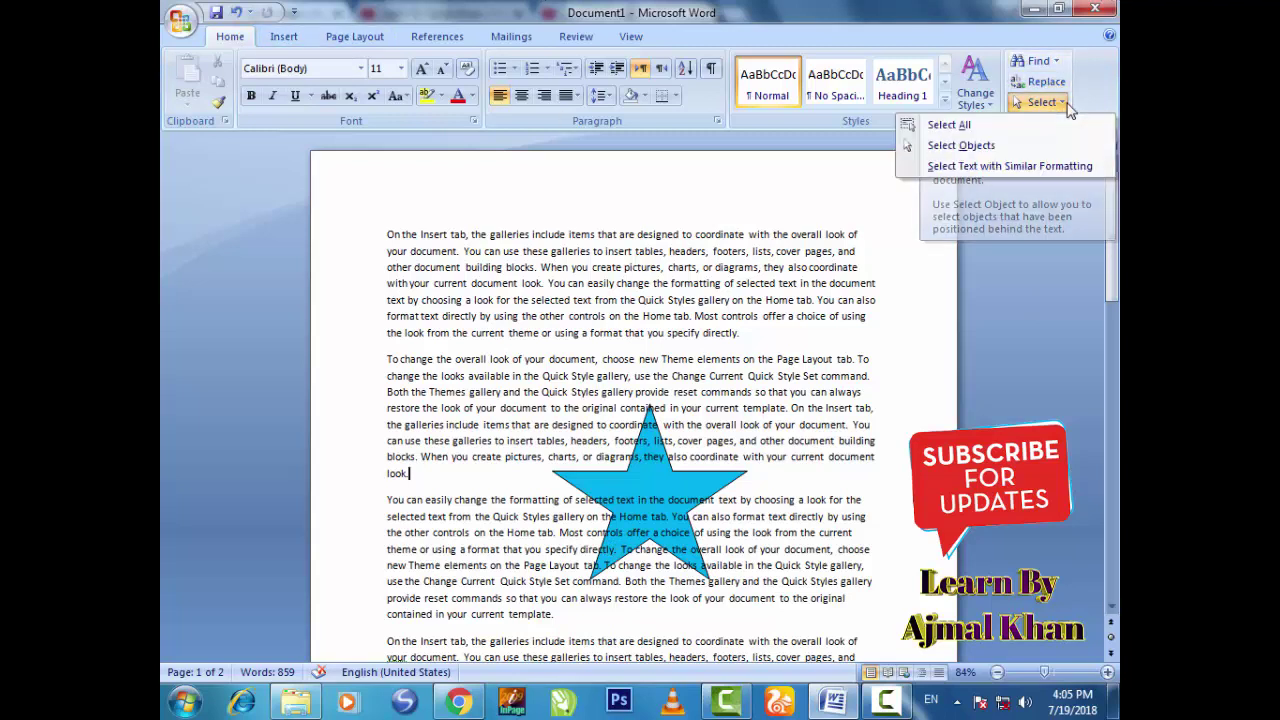
click(958, 146)
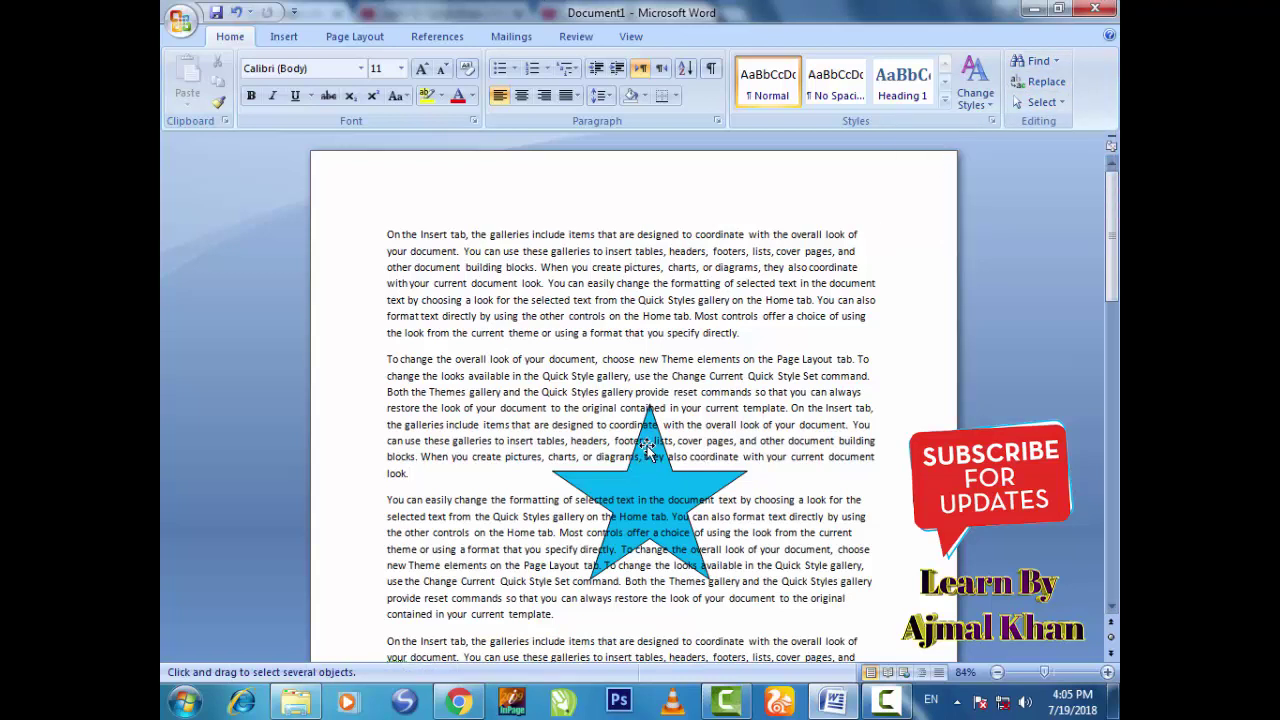
click(648, 452)
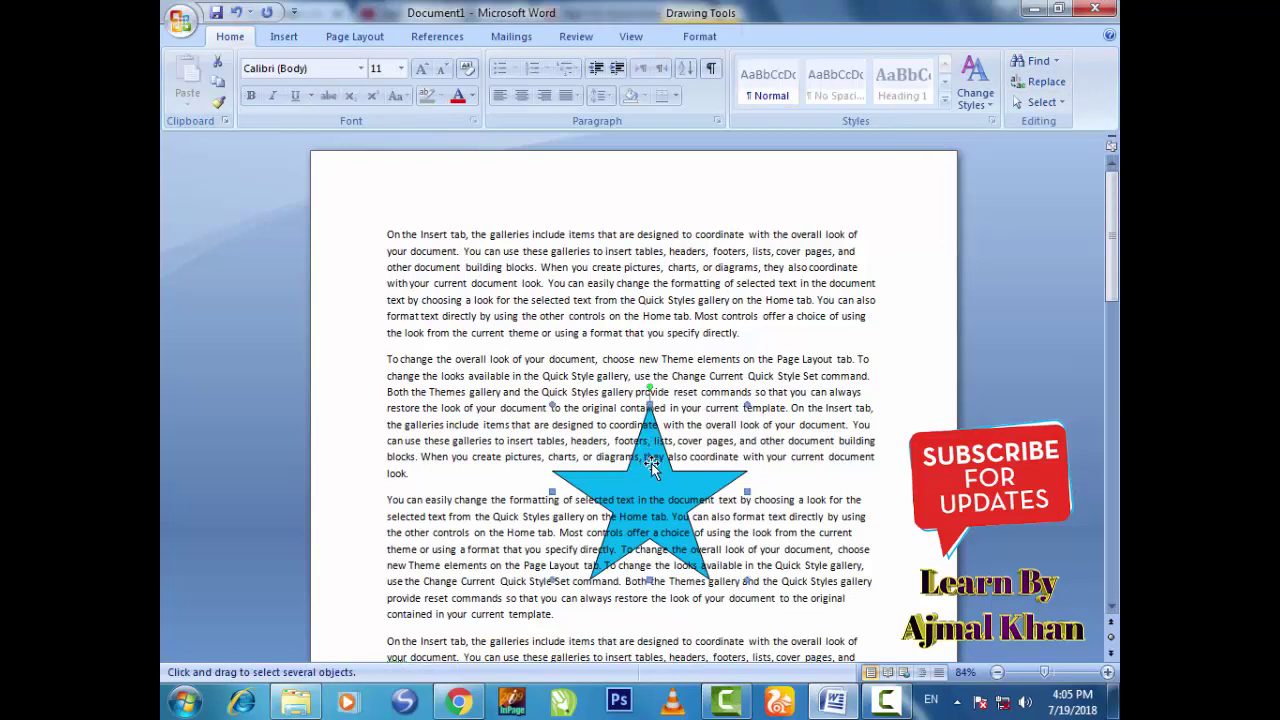
click(700, 36)
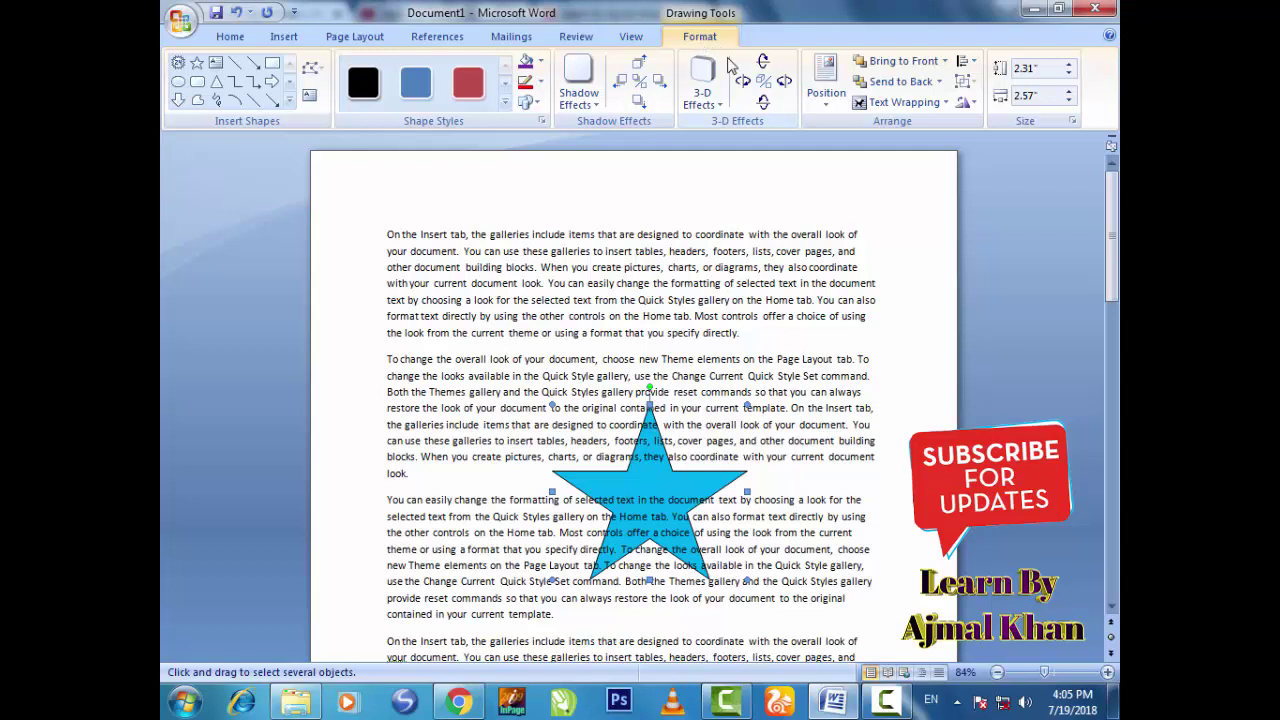
Try In Front of Text, then Top and Bottom wrapping, moving the star between the first paragraphs.
click(940, 104)
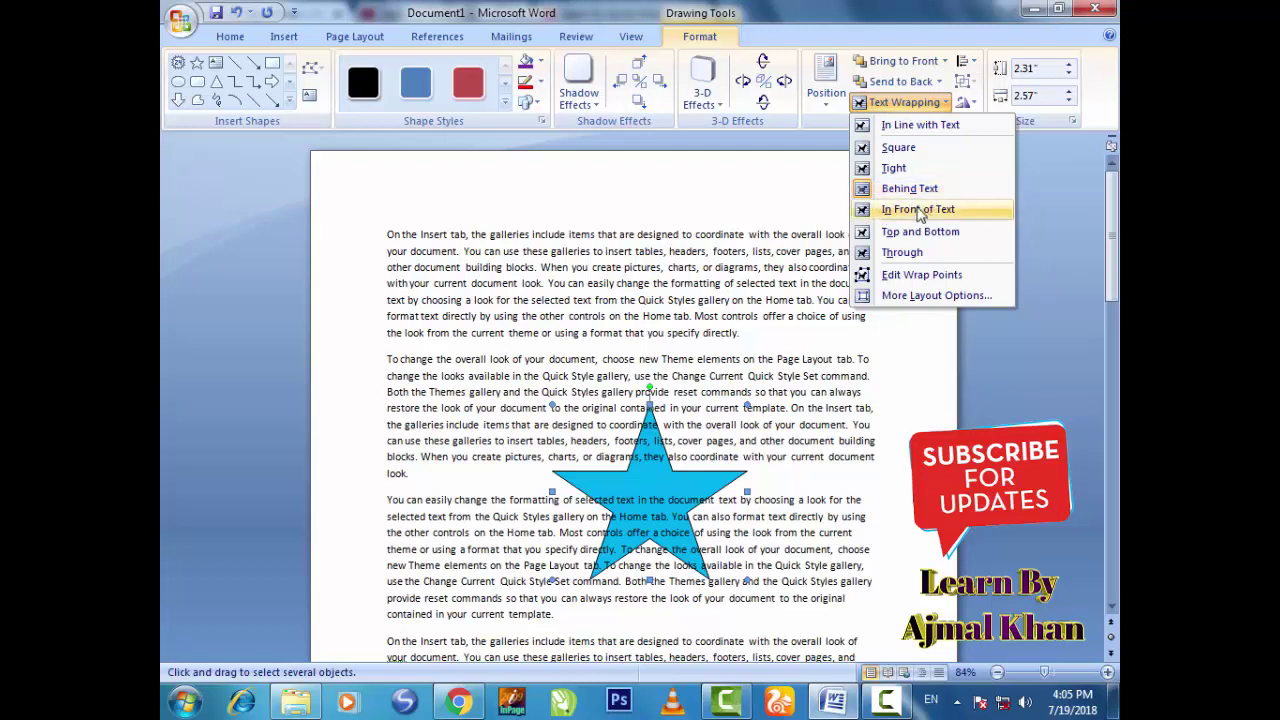
click(920, 213)
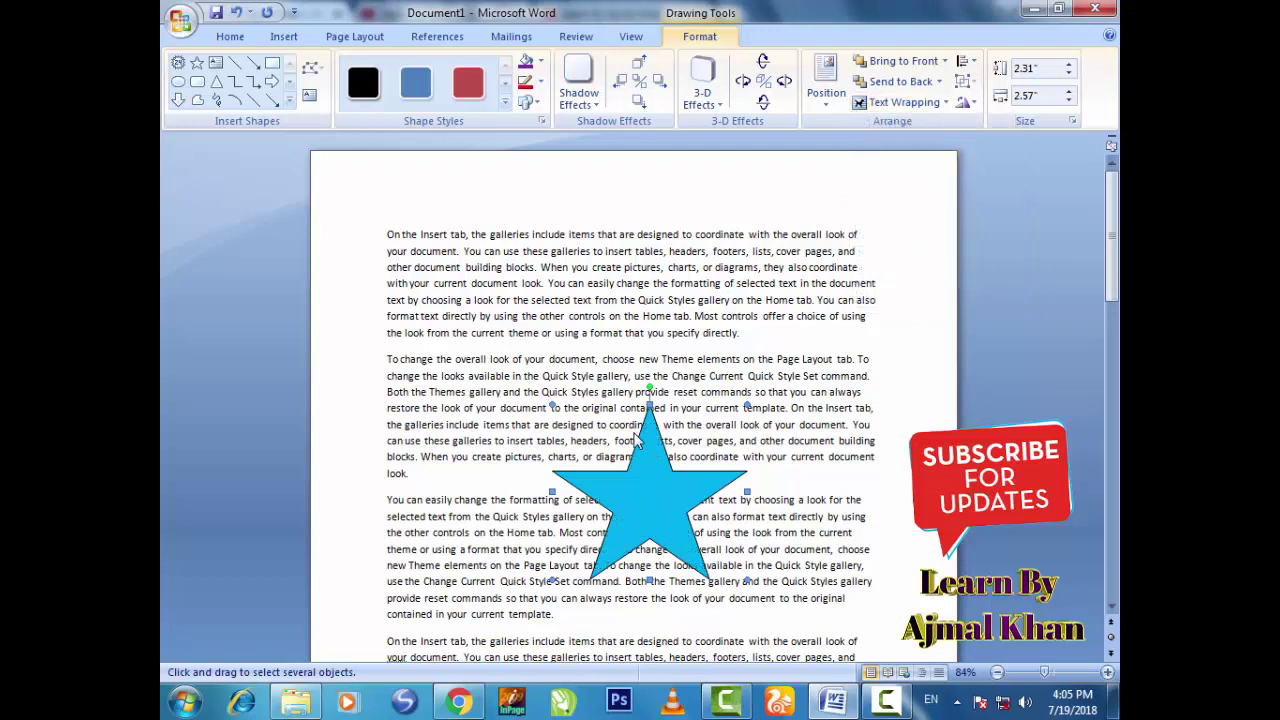
click(904, 102)
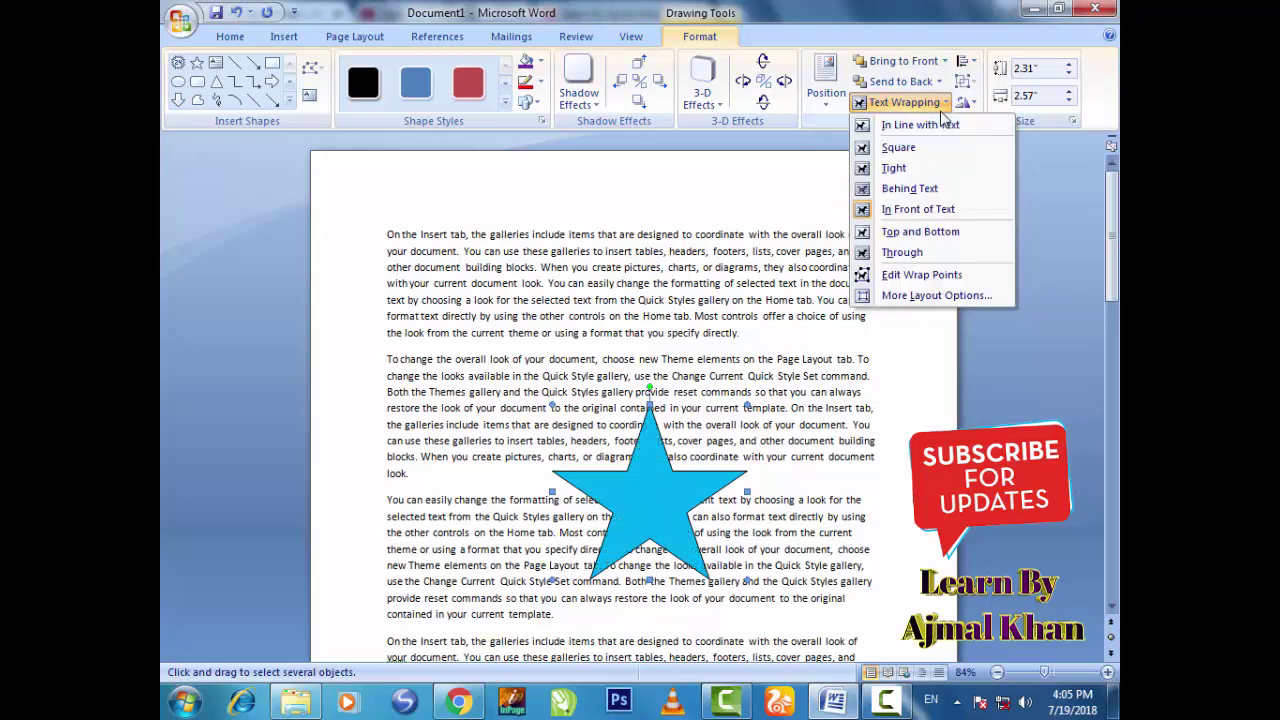
click(896, 235)
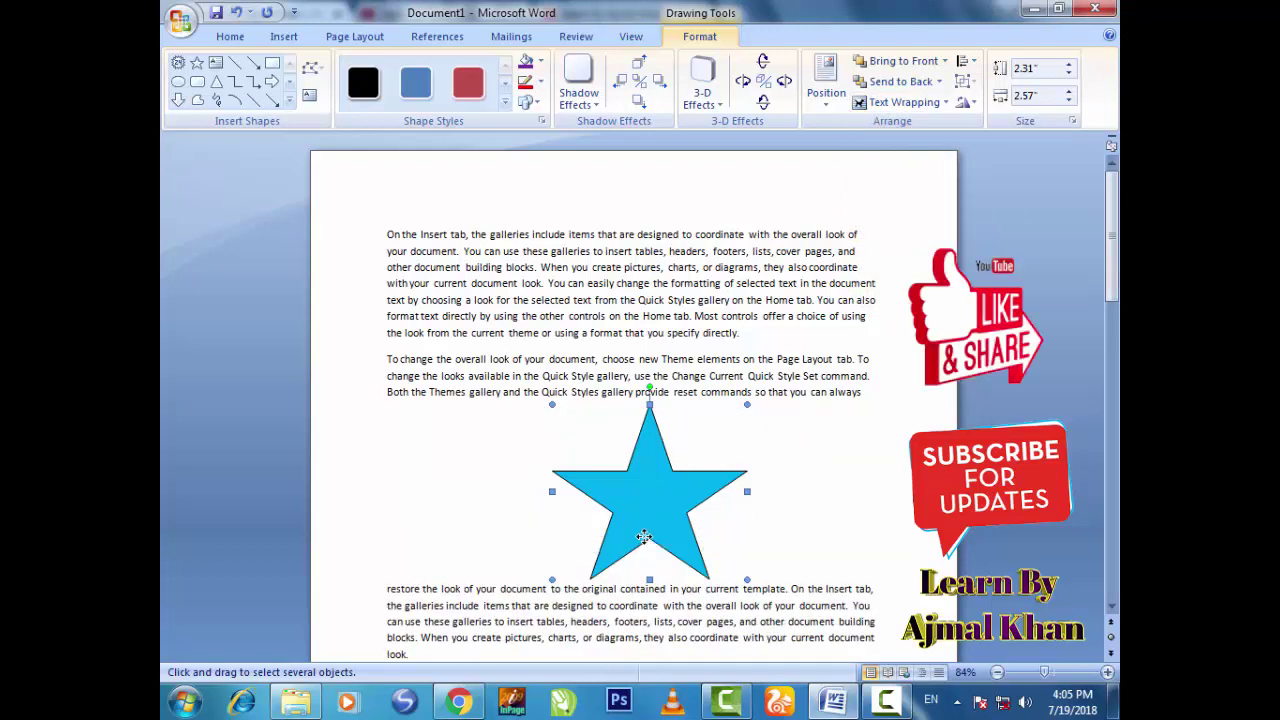
mouse_move(644, 540)
mouse_down()
mouse_move(670, 648)
mouse_move(646, 477)
mouse_move(646, 516)
mouse_up()
Switch the star to Through wrapping and shift it slightly left into the paragraphs.
click(942, 103)
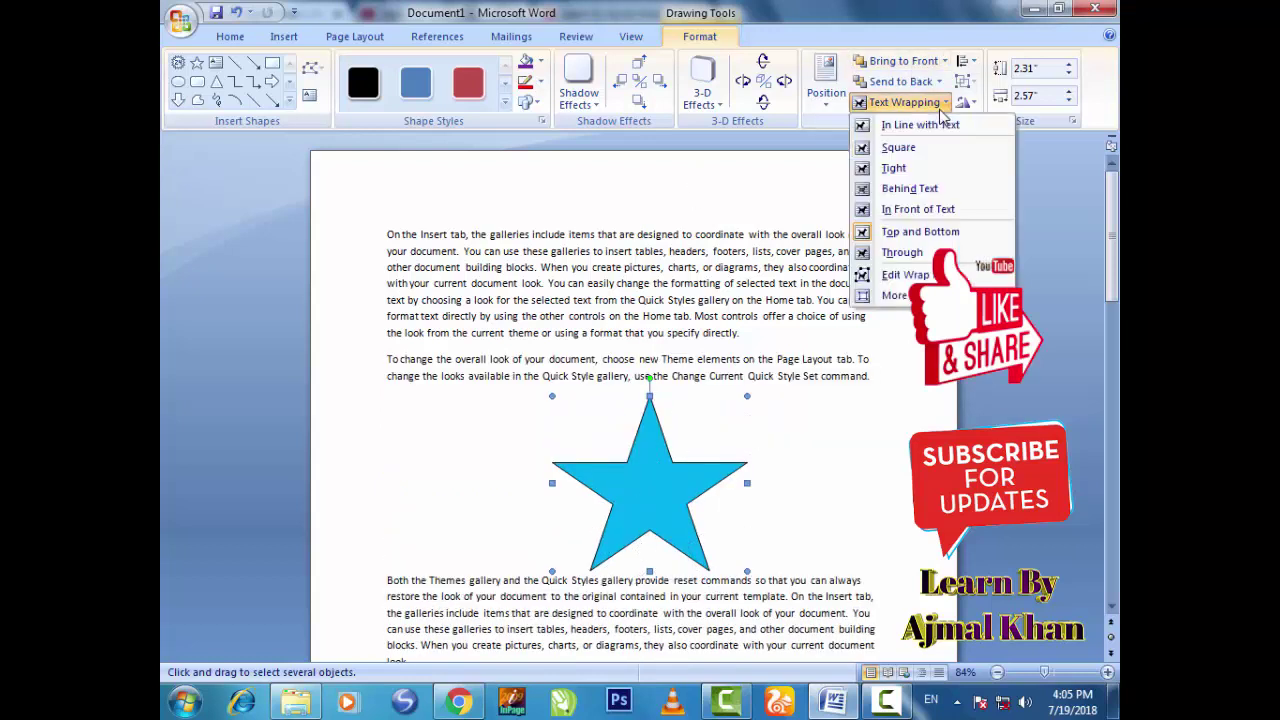
click(903, 253)
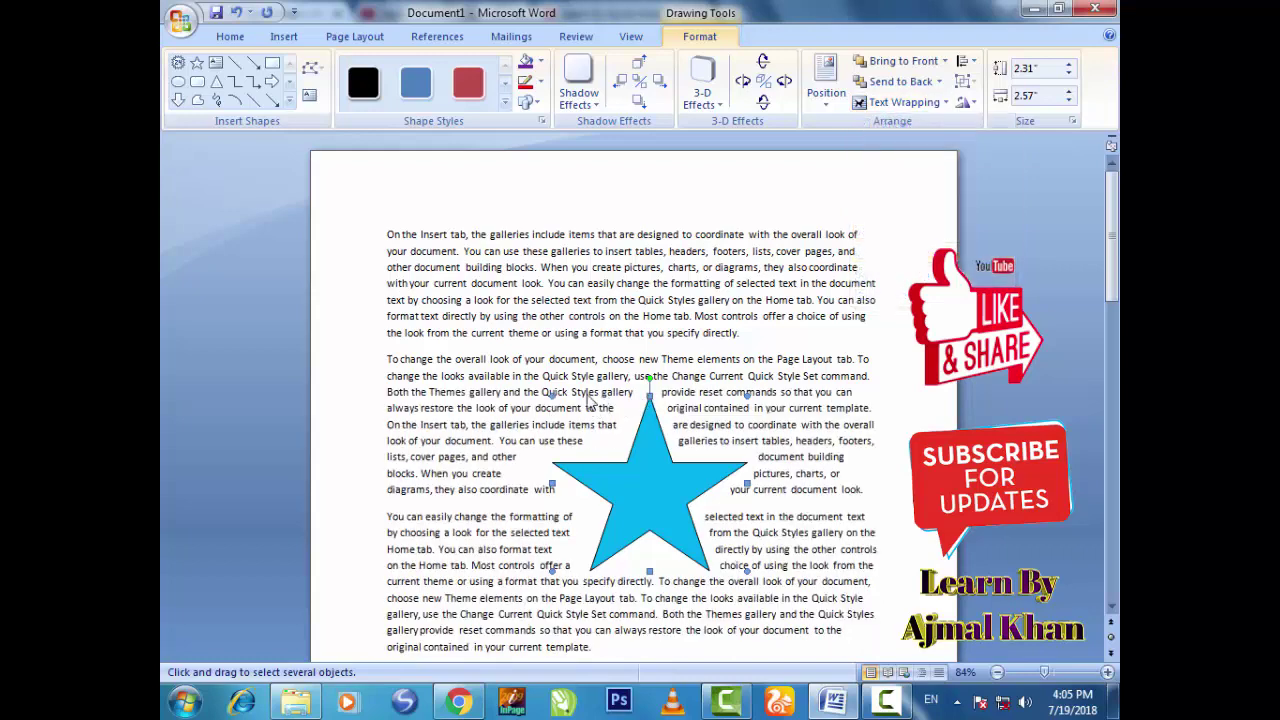
mouse_move(660, 478)
mouse_down()
mouse_move(614, 406)
mouse_move(610, 470)
mouse_up()
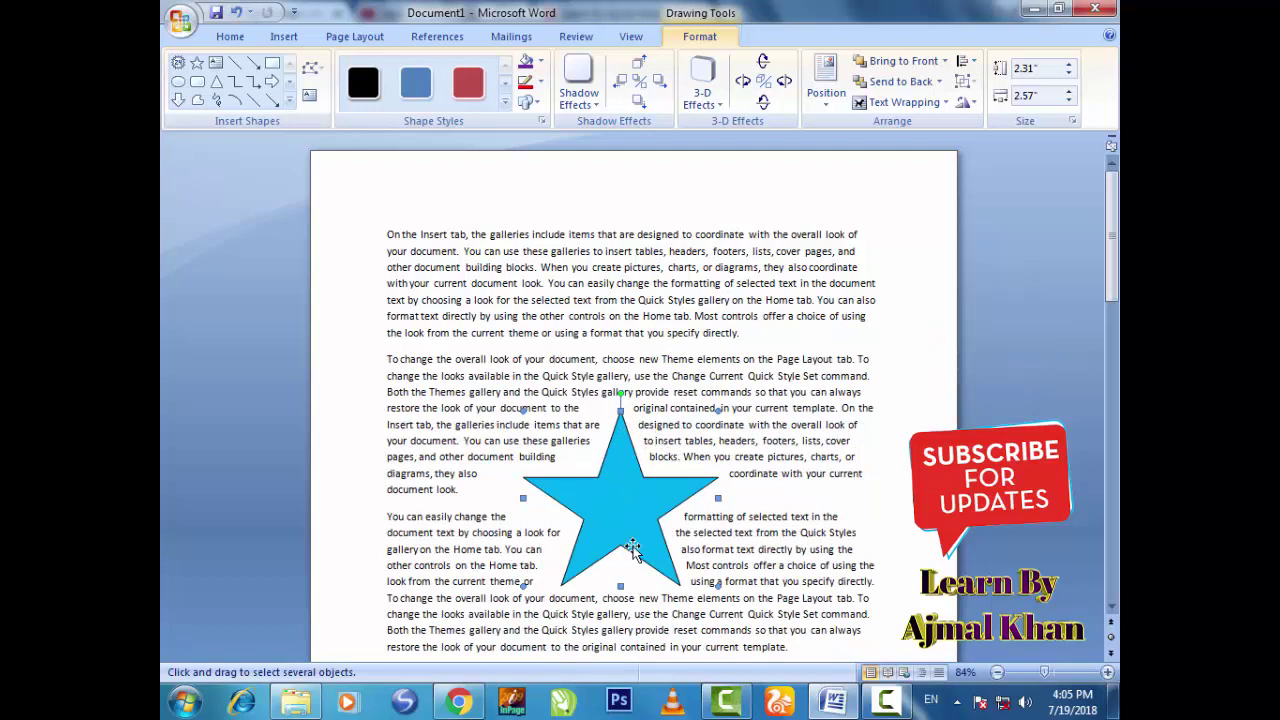
click(935, 102)
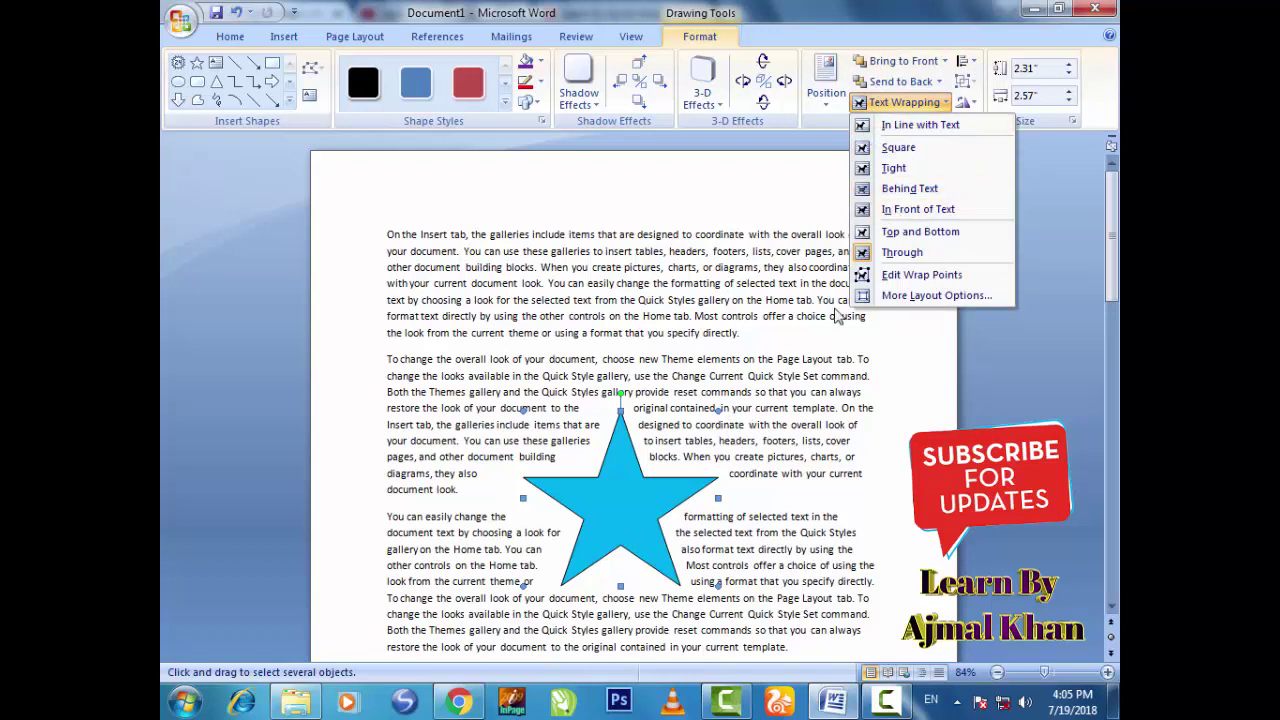
Set the star's wrapping to Square and change its fill from cyan to yellow.
click(898, 147)
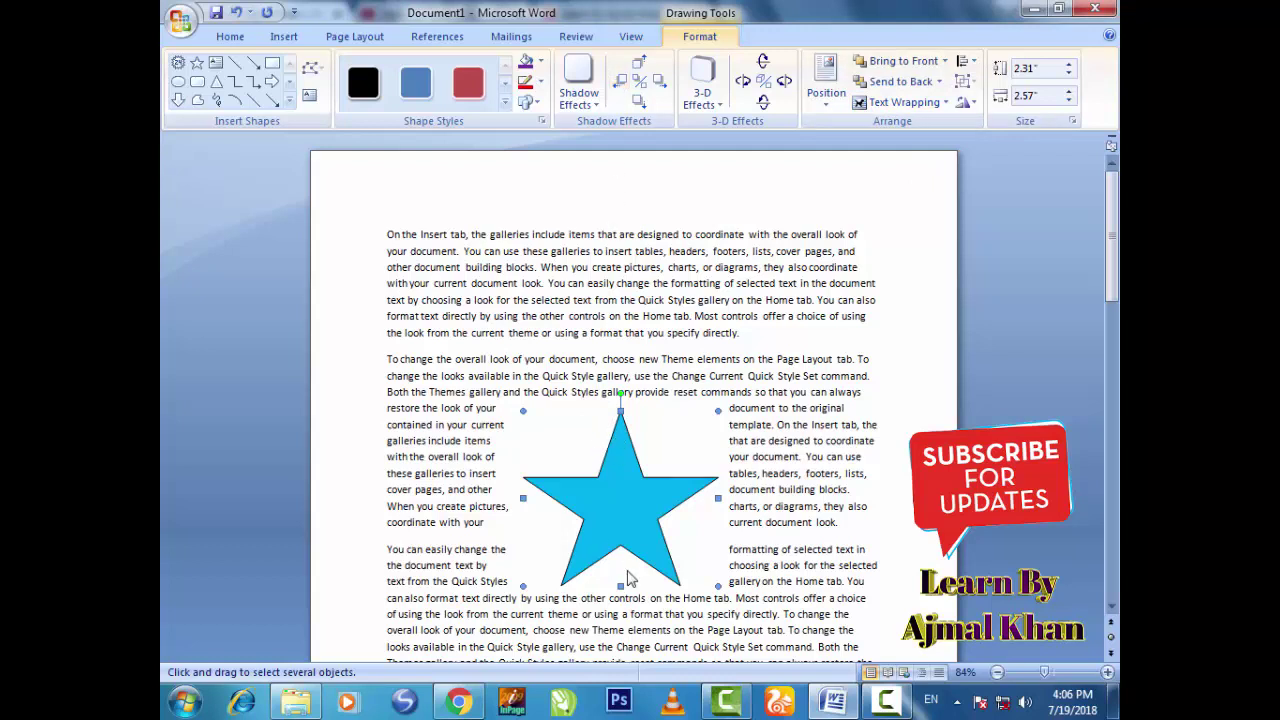
click(540, 61)
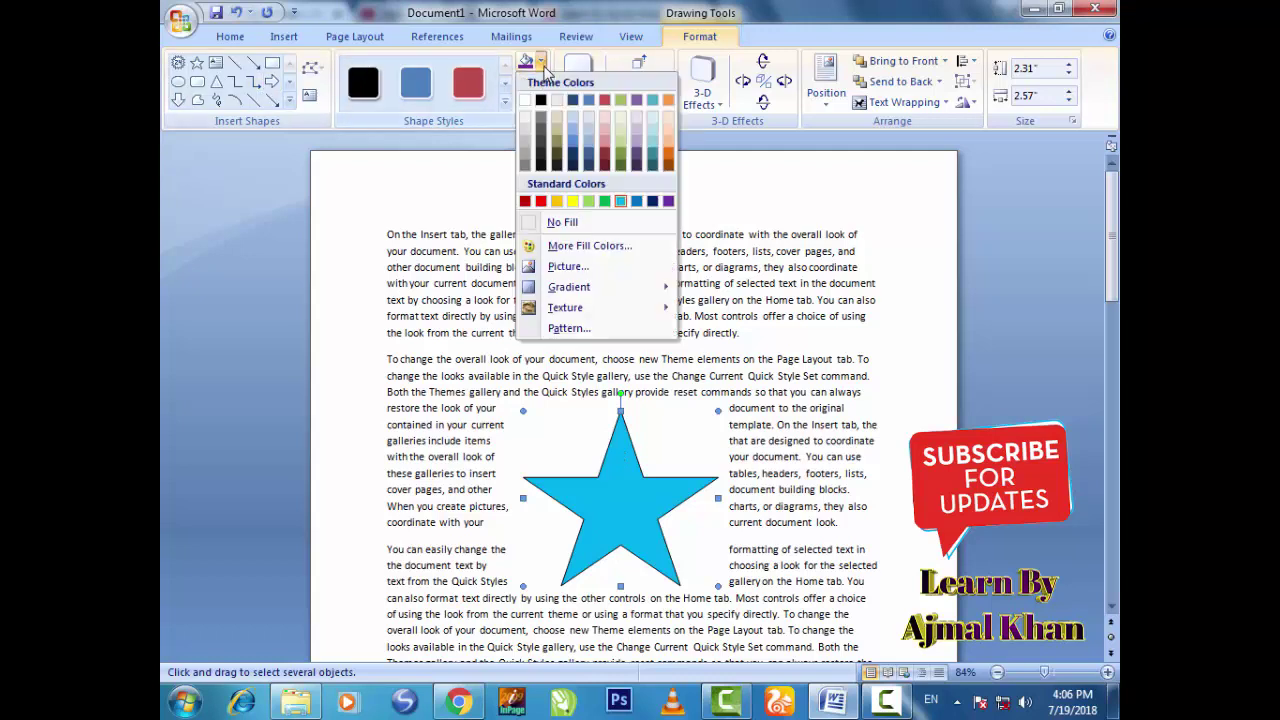
click(573, 202)
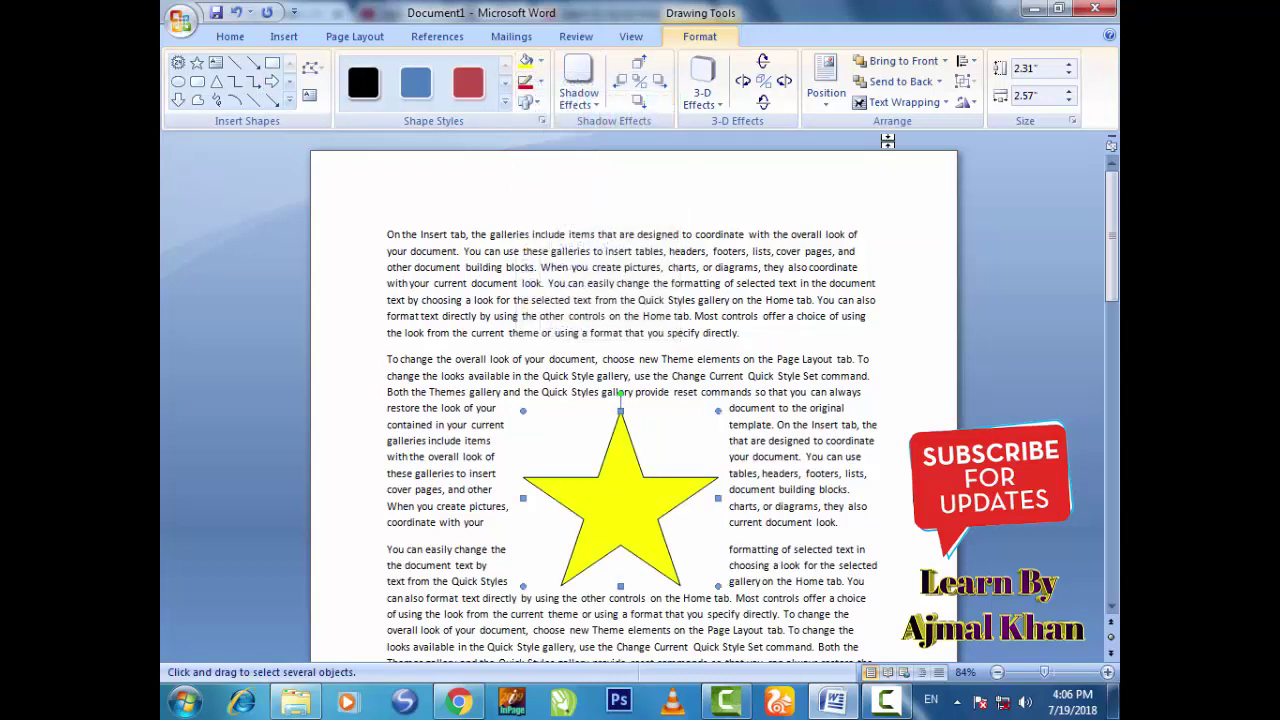
click(945, 104)
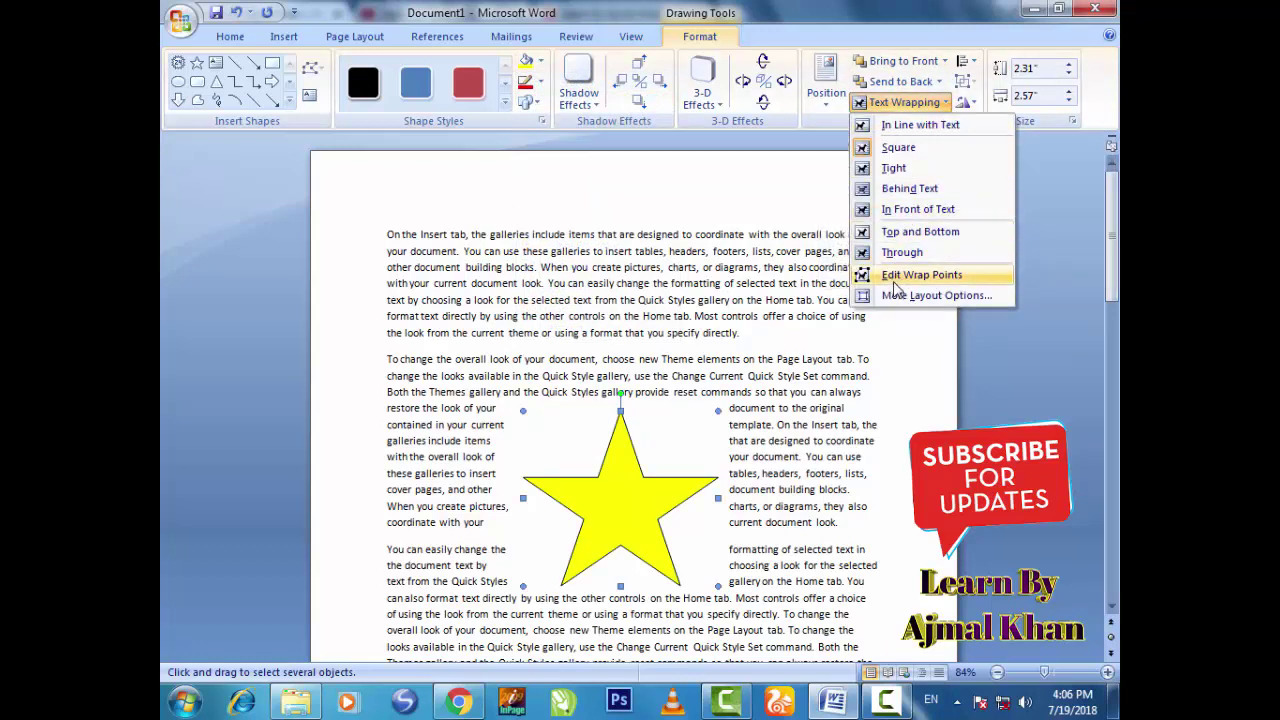
Reshape the star's wrap boundary by dragging its left and upper-right wrap points.
click(925, 277)
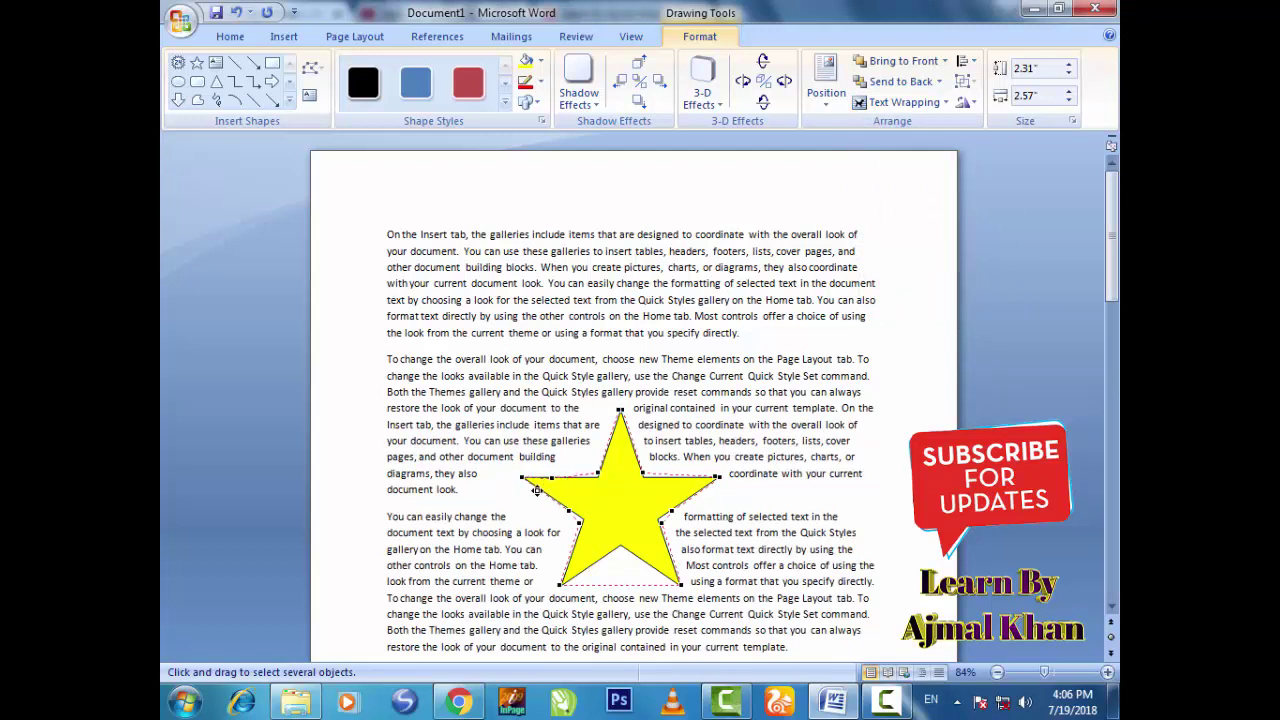
drag(547, 494, 624, 458)
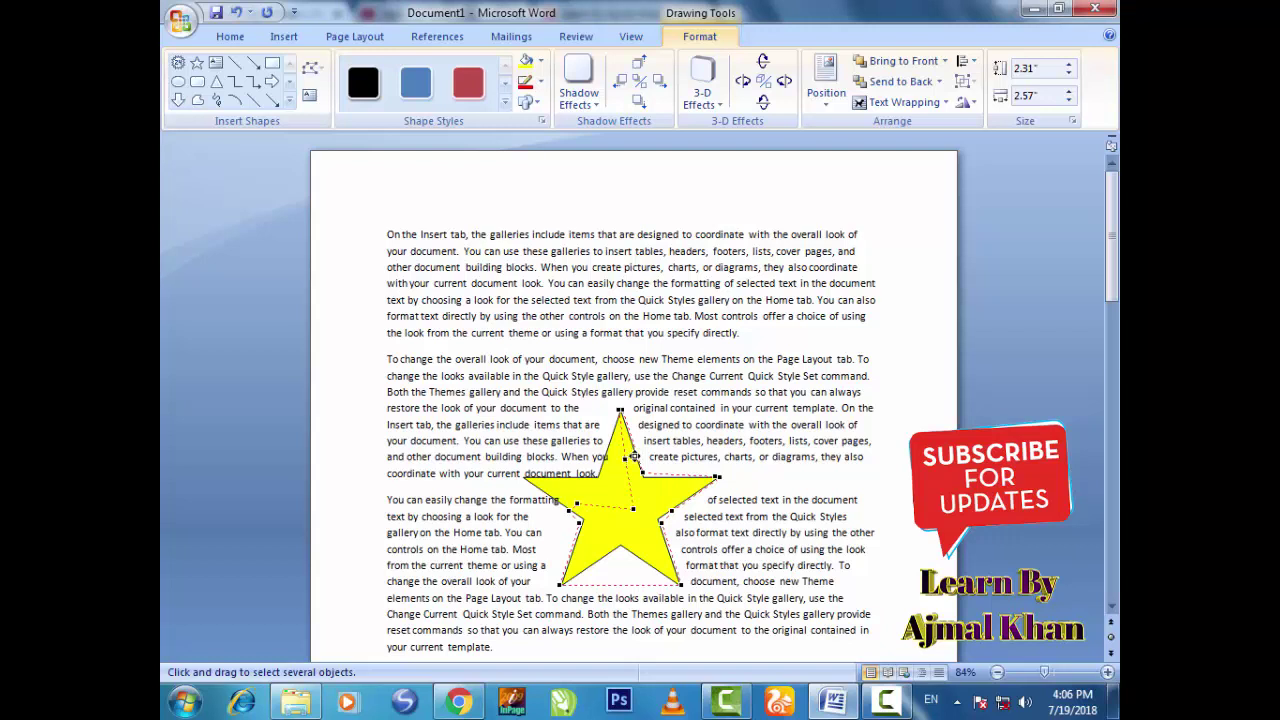
drag(634, 456, 642, 456)
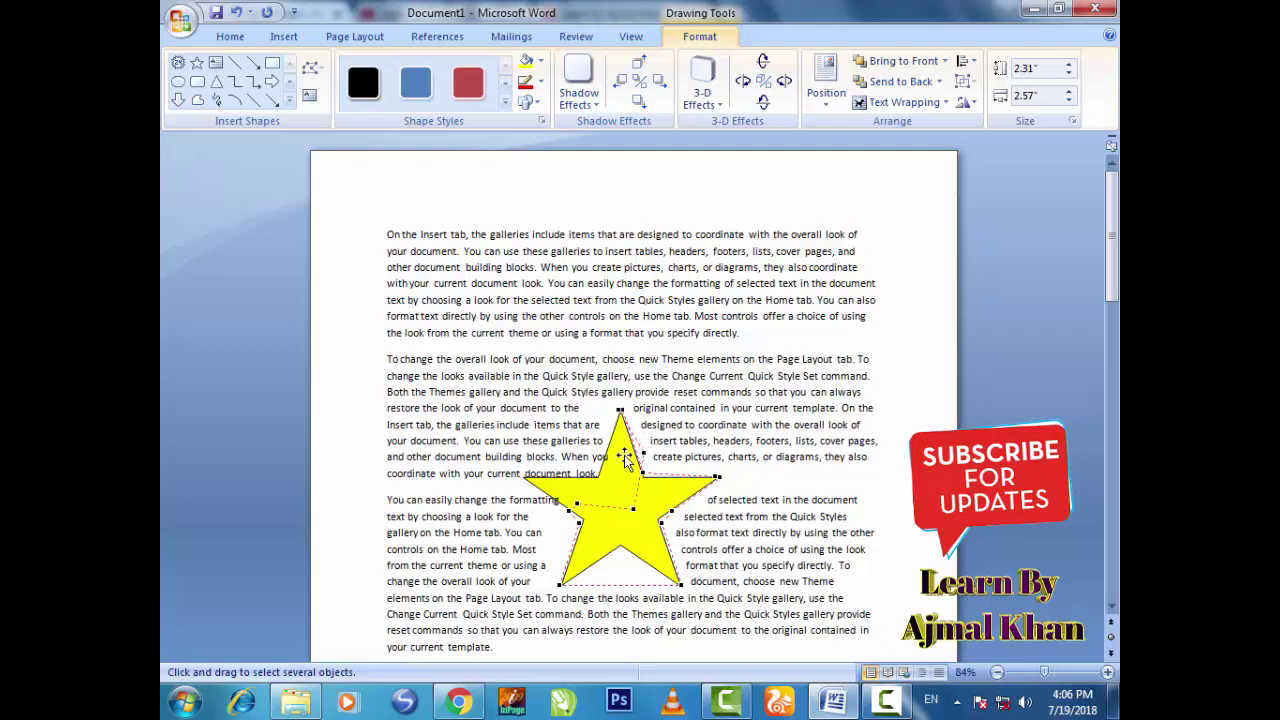
drag(657, 476, 652, 480)
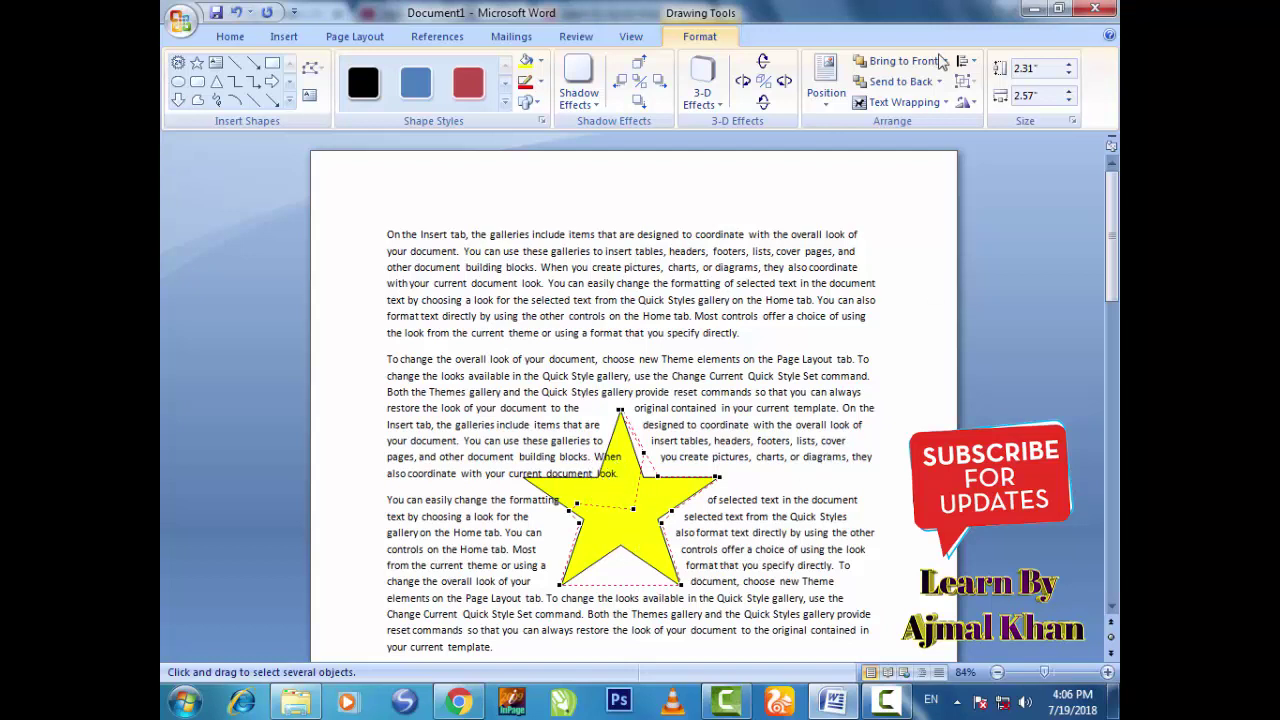
Move the yellow star up and to the right within the paragraphs.
click(905, 102)
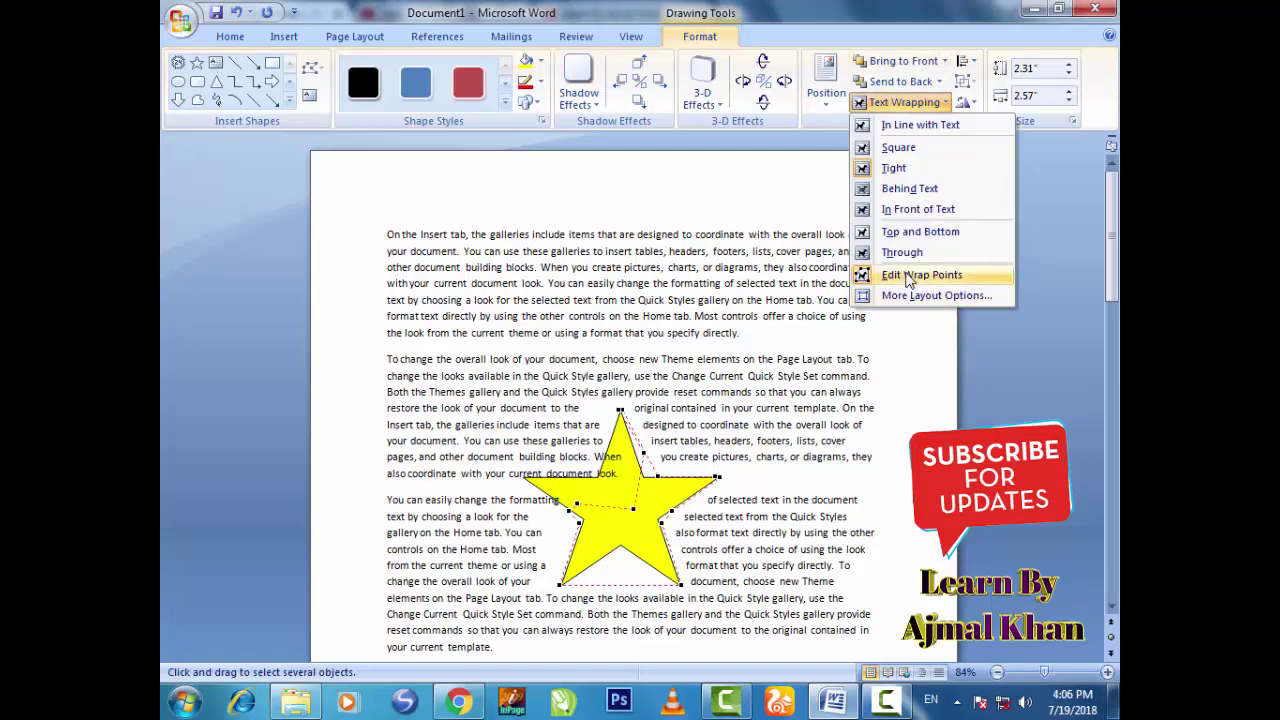
key(Escape)
key(Escape)
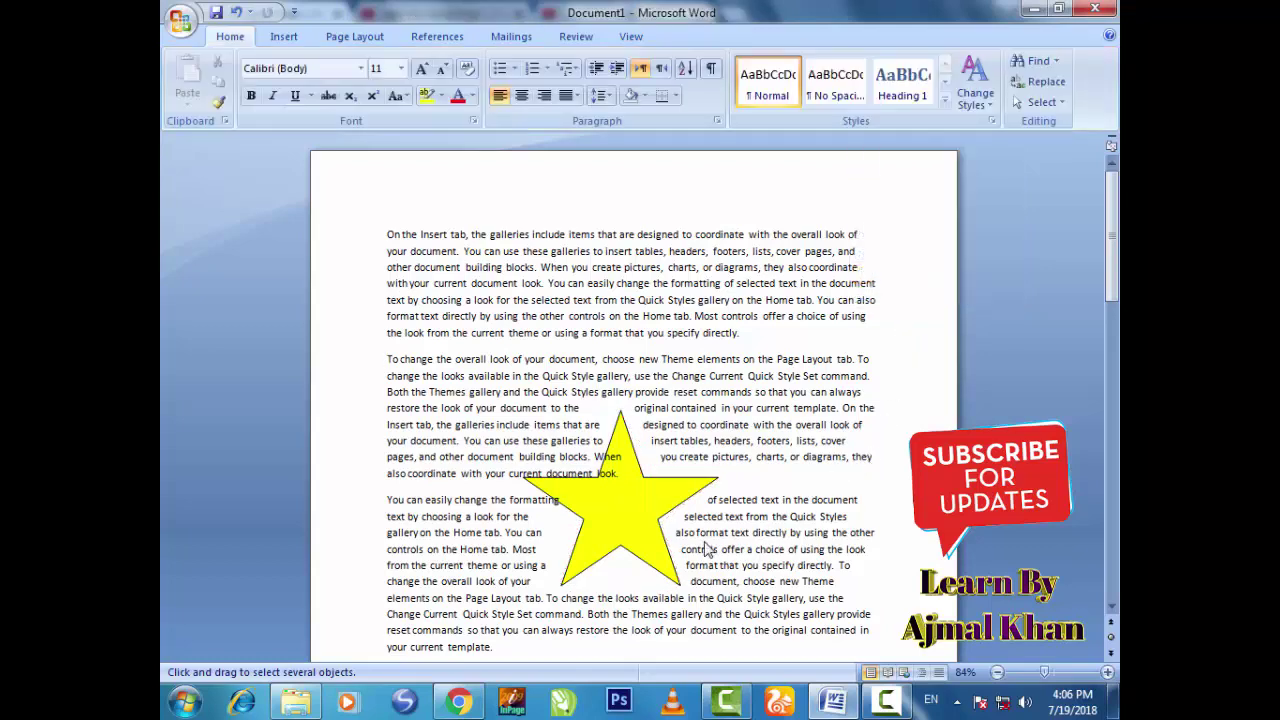
mouse_move(625, 522)
mouse_down()
mouse_move(680, 438)
mouse_move(560, 482)
mouse_move(702, 496)
mouse_move(652, 507)
mouse_up()
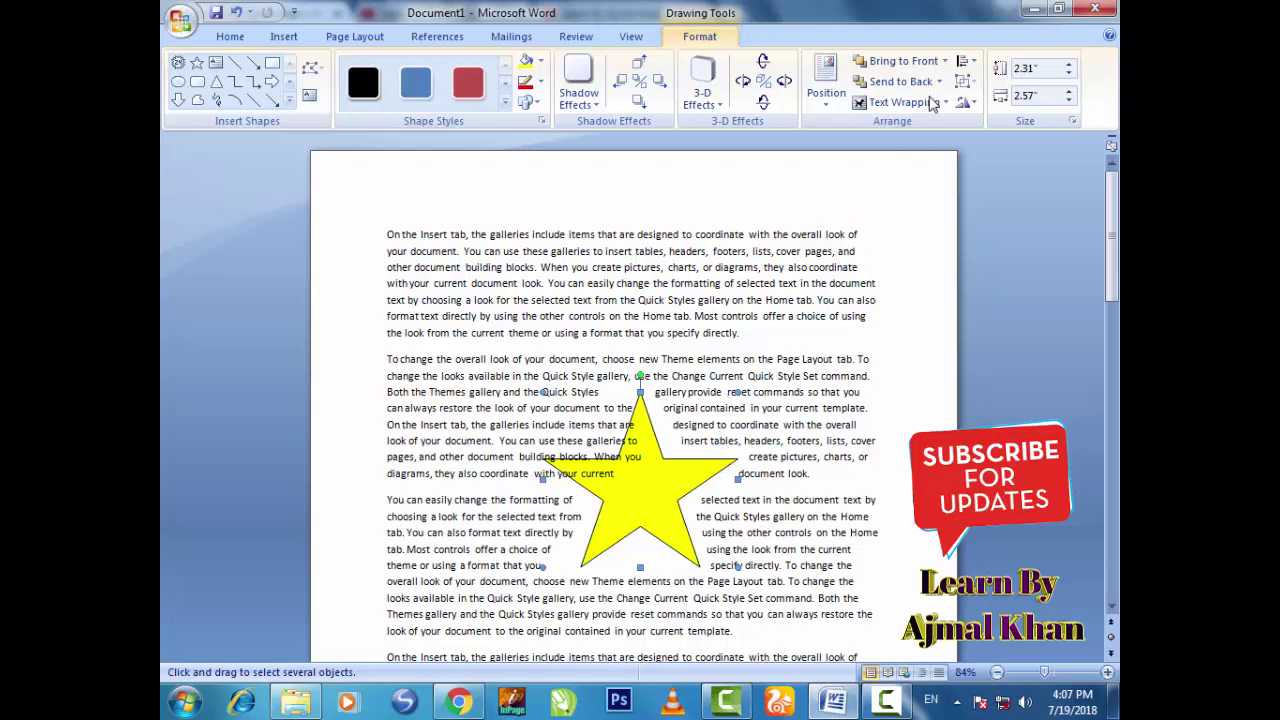
Fine-tune the star's position with small drags and Up/Right arrow-key nudges.
mouse_move(693, 492)
mouse_down()
mouse_move(721, 474)
mouse_move(619, 495)
mouse_move(687, 460)
mouse_move(671, 511)
mouse_move(662, 454)
mouse_move(675, 479)
mouse_up()
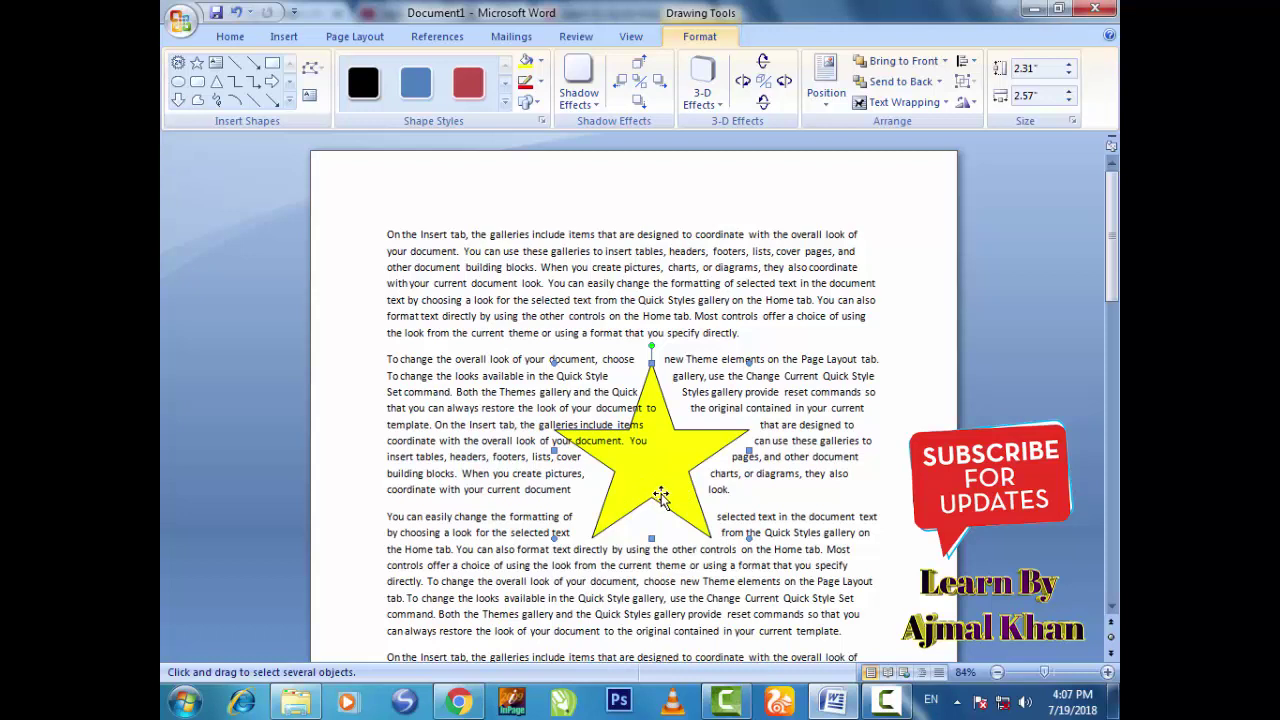
key(Up)
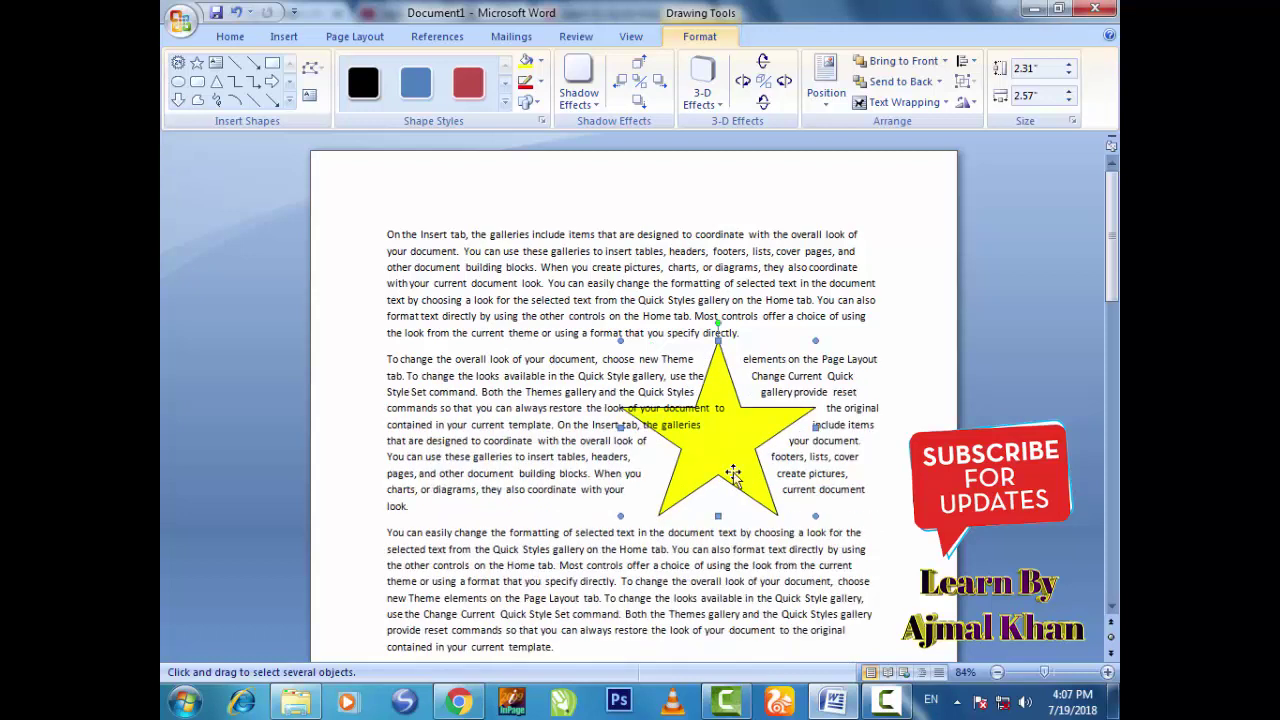
key(Right)
drag(666, 488, 648, 490)
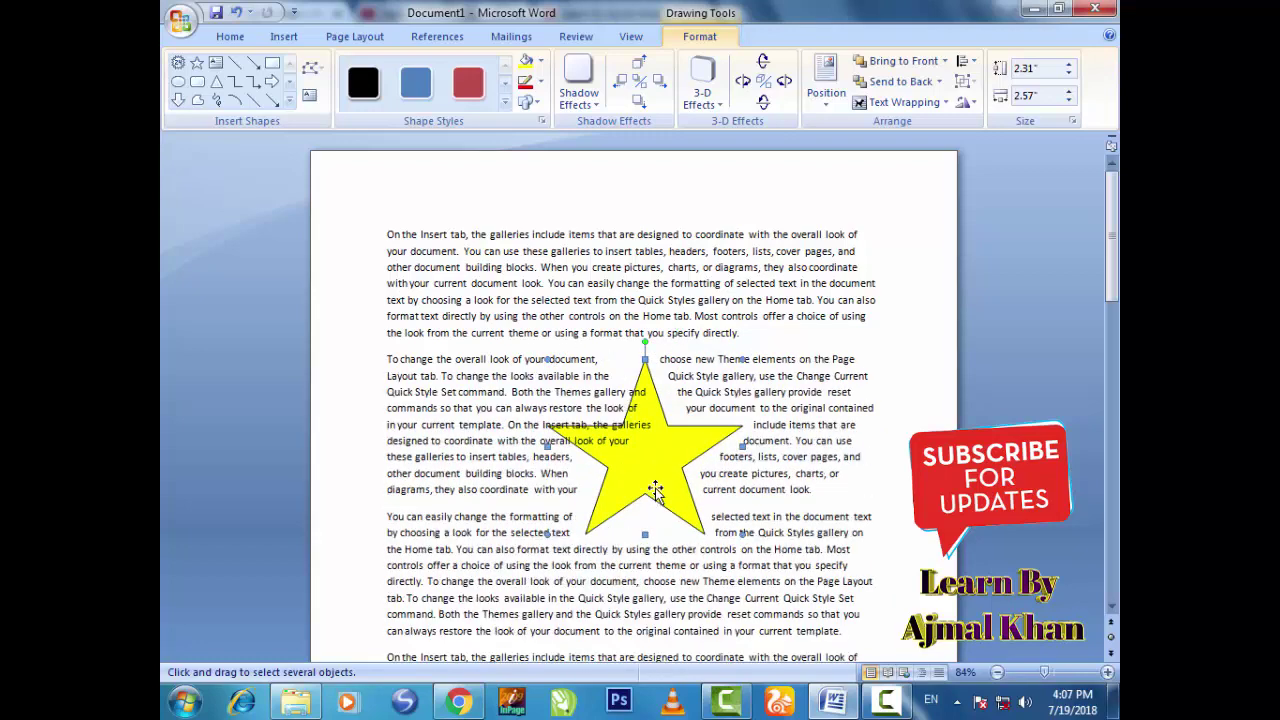
key(Right)
key(Right)
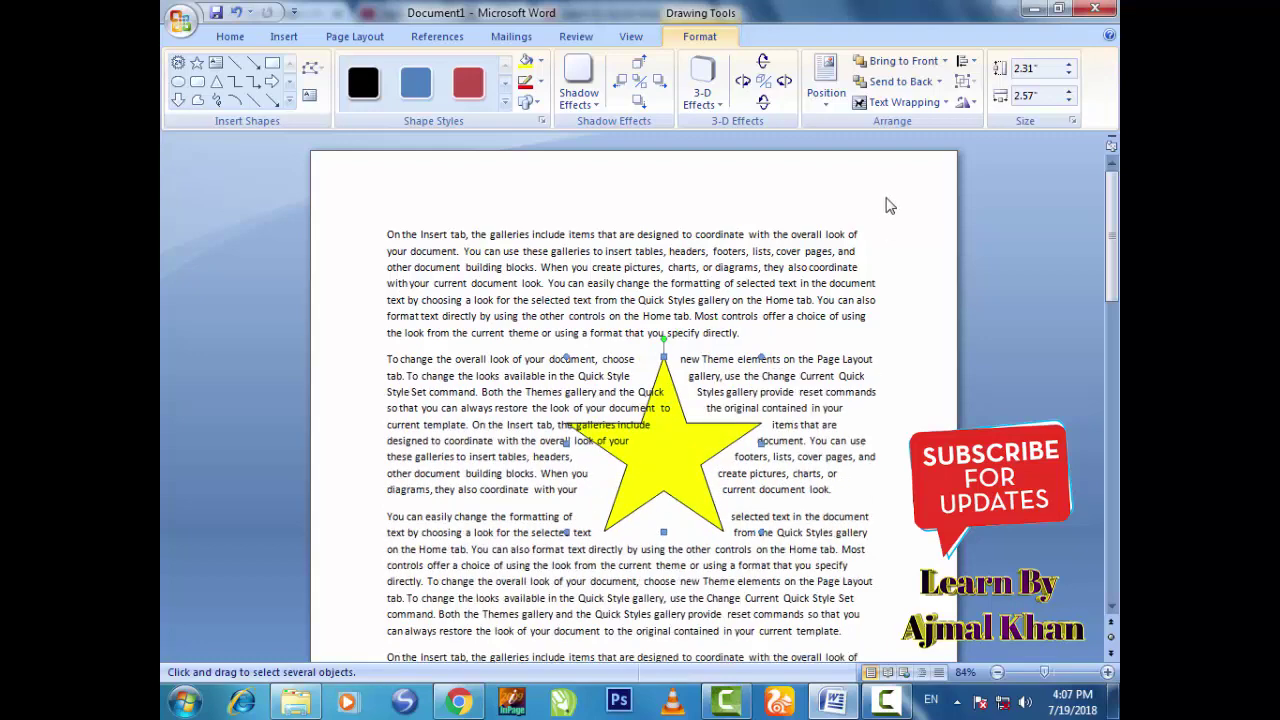
mouse_move(670, 458)
mouse_down()
mouse_move(624, 422)
mouse_move(621, 440)
mouse_up()
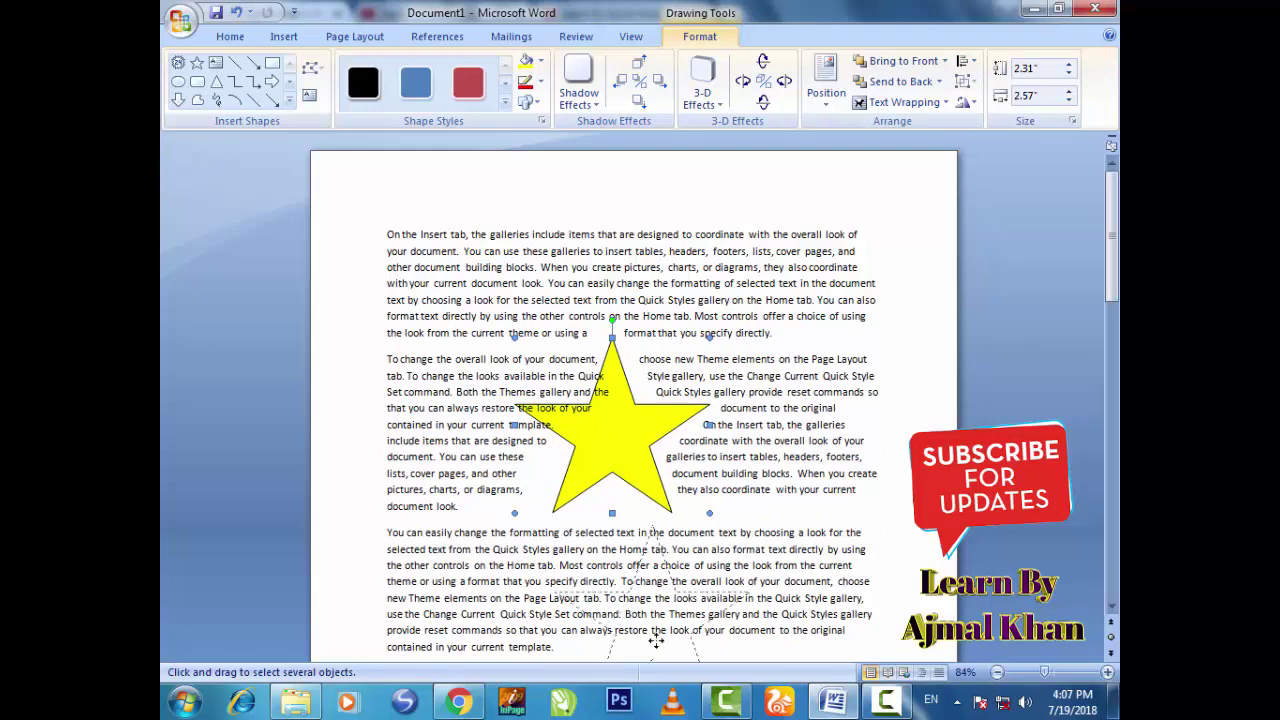
Drag the star below the filler text into the empty space on page 2.
scroll(645, 640, down, 1)
scroll(675, 660, down, 1)
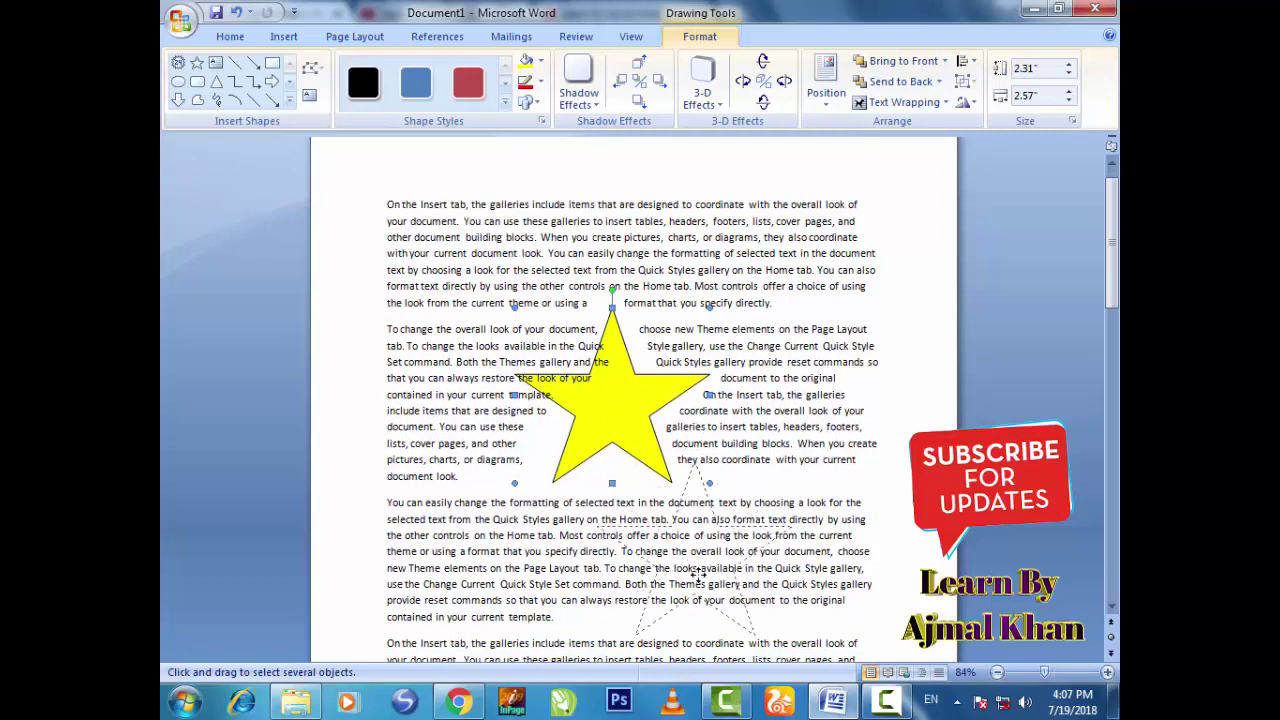
drag(640, 430, 722, 590)
drag(1112, 240, 1112, 345)
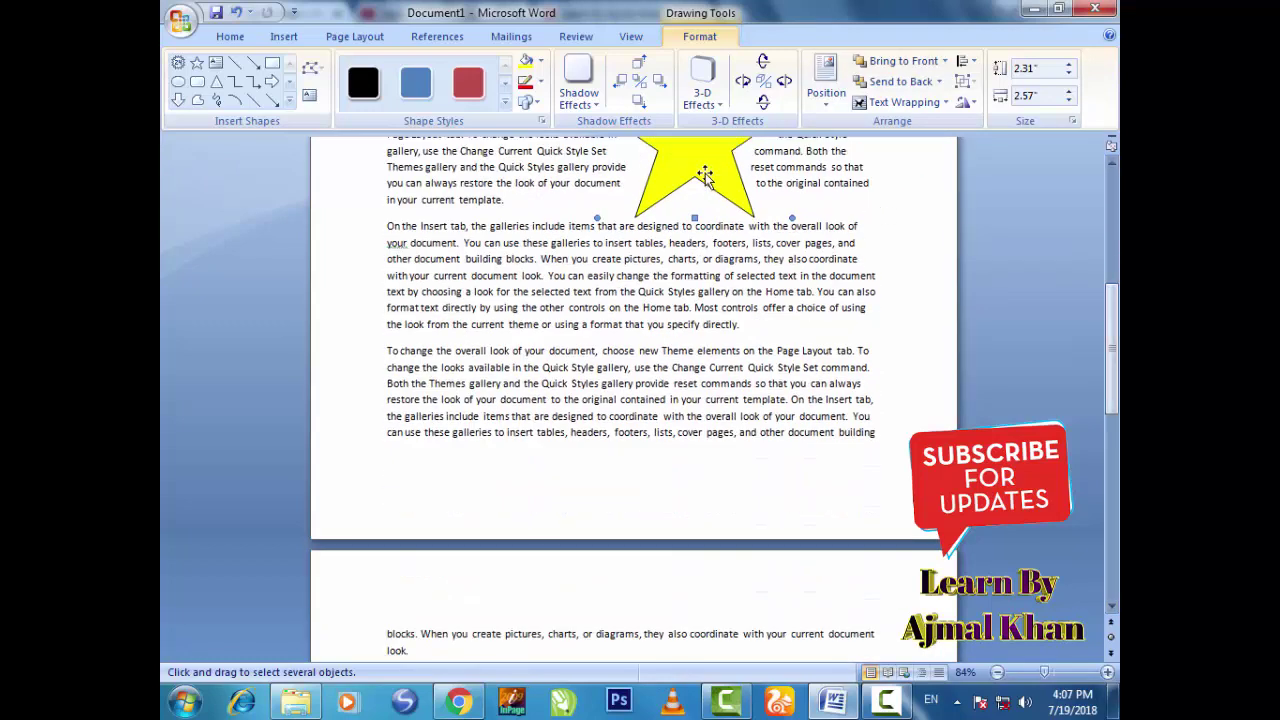
drag(689, 594, 700, 600)
drag(1112, 350, 1112, 485)
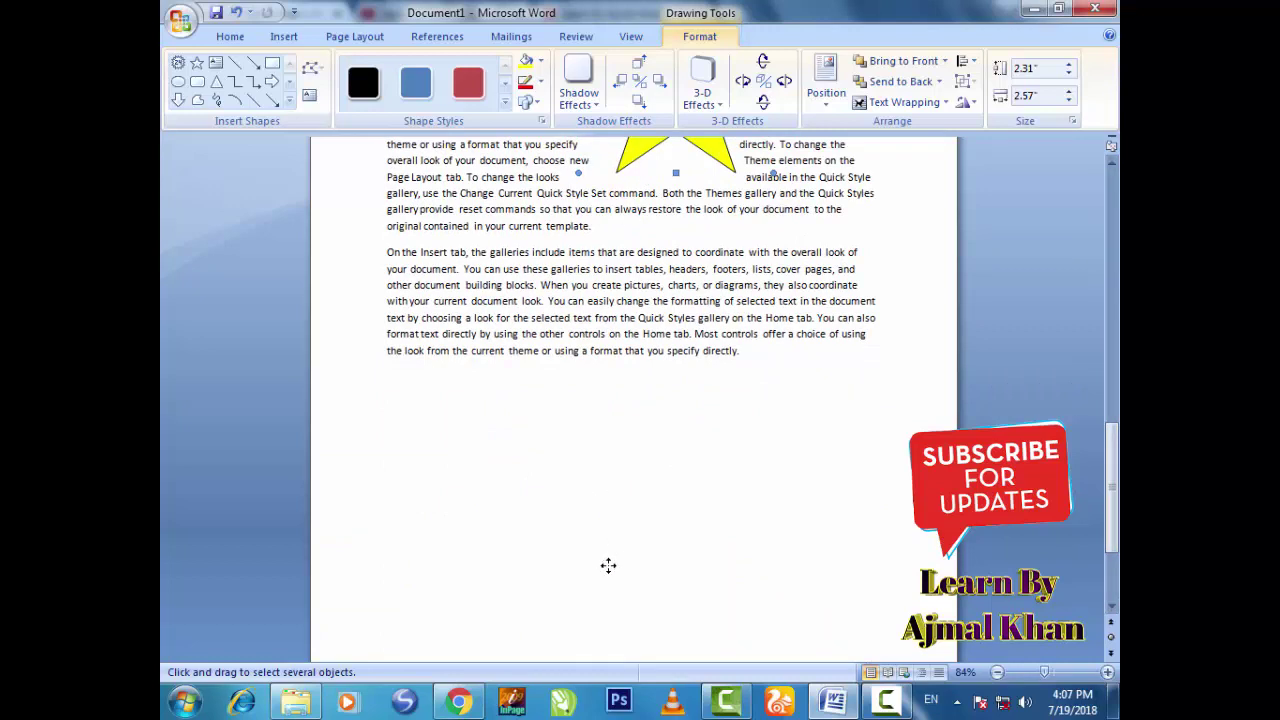
drag(608, 566, 600, 571)
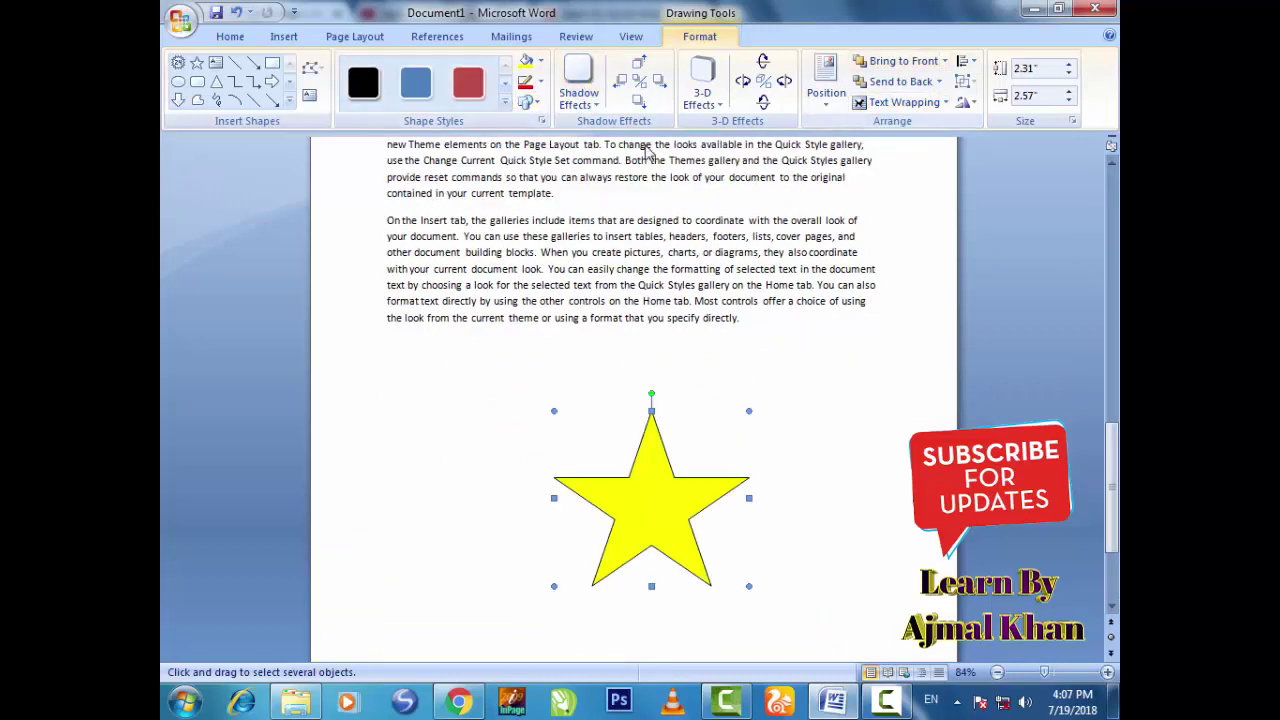
click(289, 104)
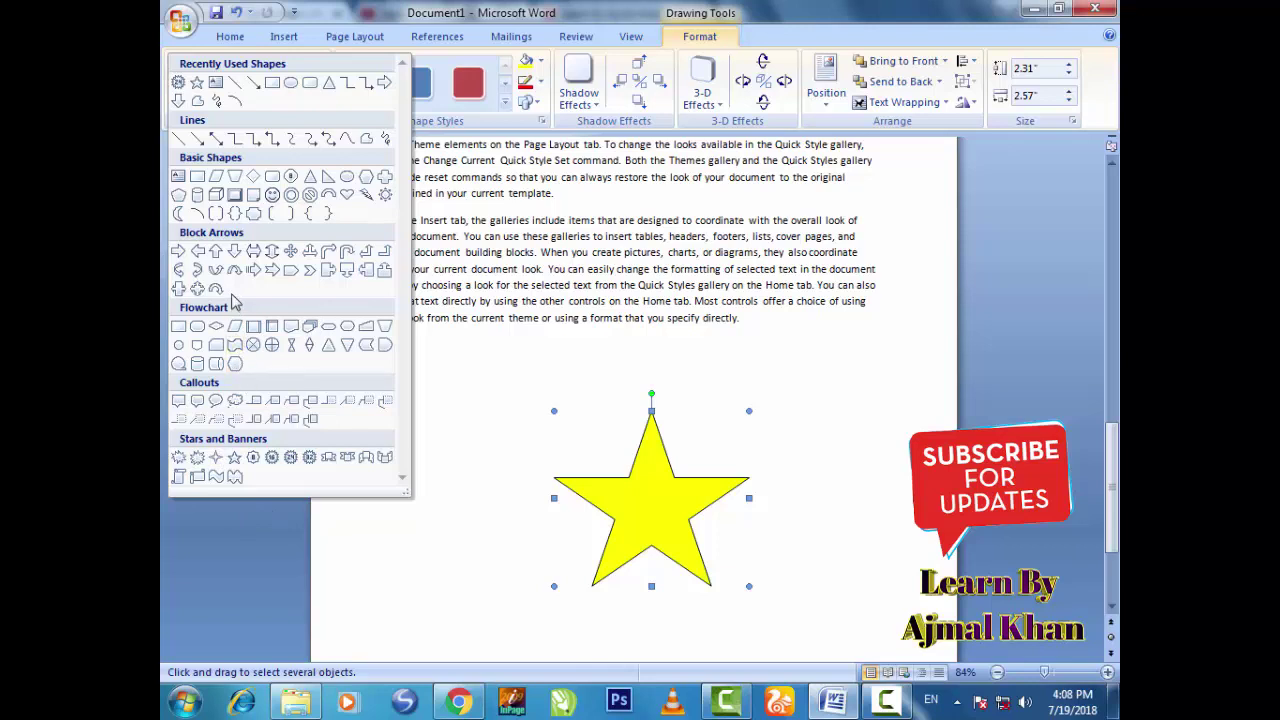
Draw a Right Arrow block shape below the star and adjust its height and position.
click(178, 252)
scroll(463, 420, down, 4)
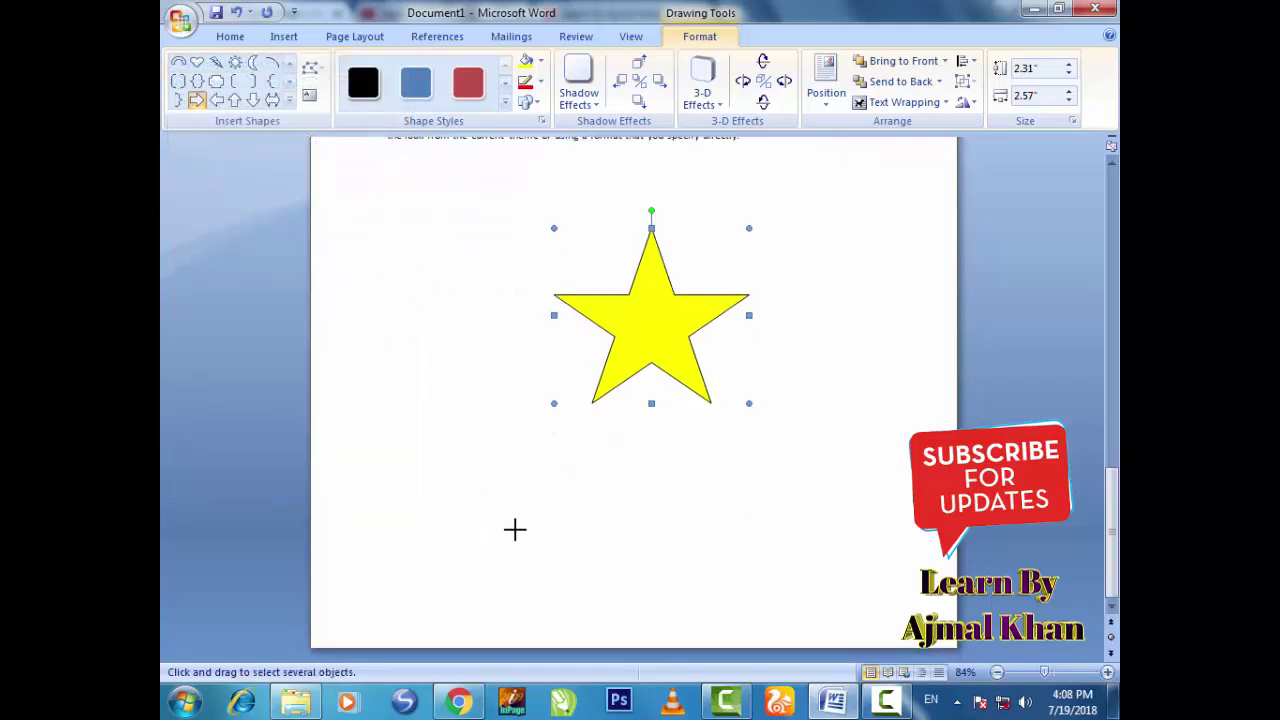
drag(471, 517, 730, 597)
drag(614, 571, 611, 521)
drag(599, 578, 600, 580)
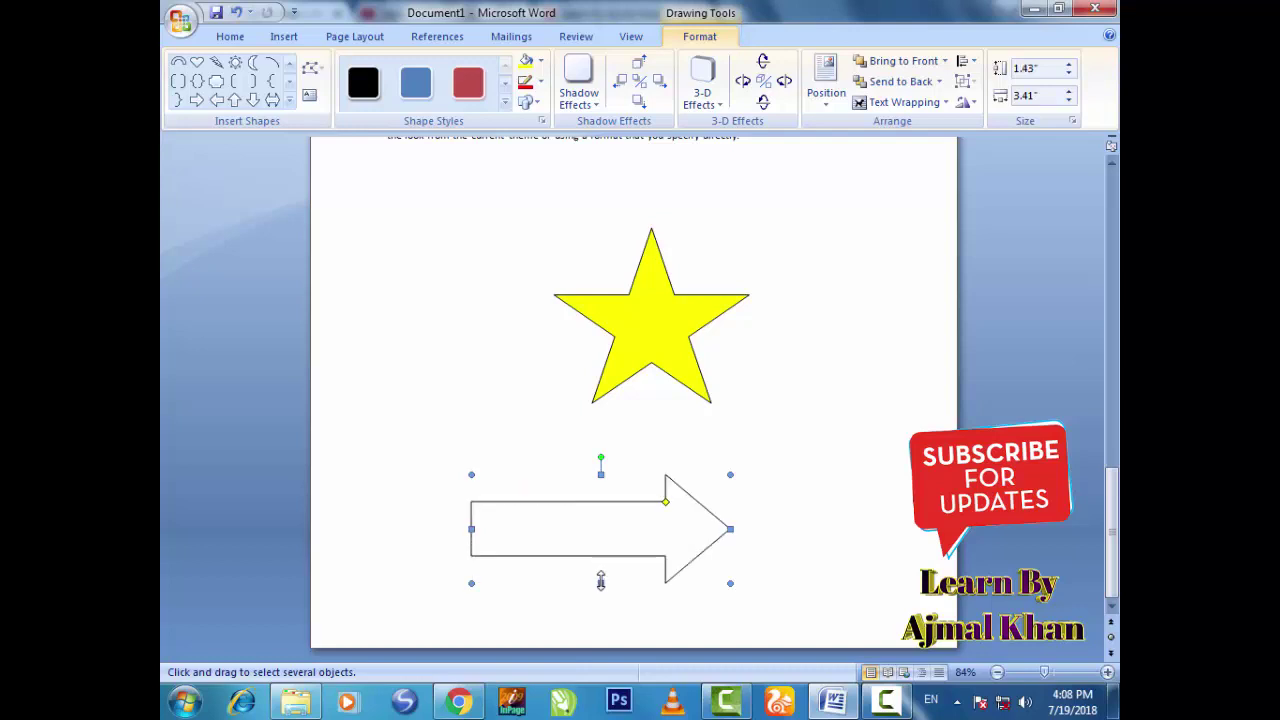
drag(586, 531, 605, 495)
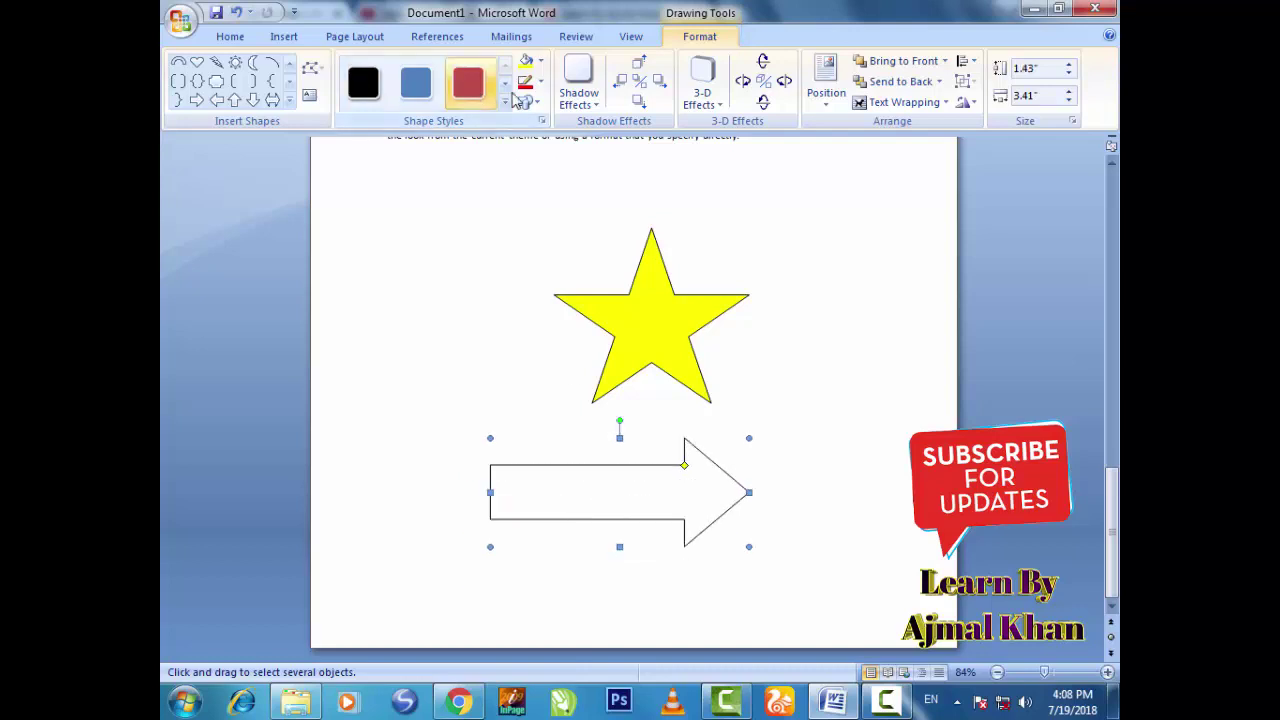
Move the star up-left, set the arrow beneath it, and fill the arrow red.
click(634, 323)
drag(617, 314, 443, 234)
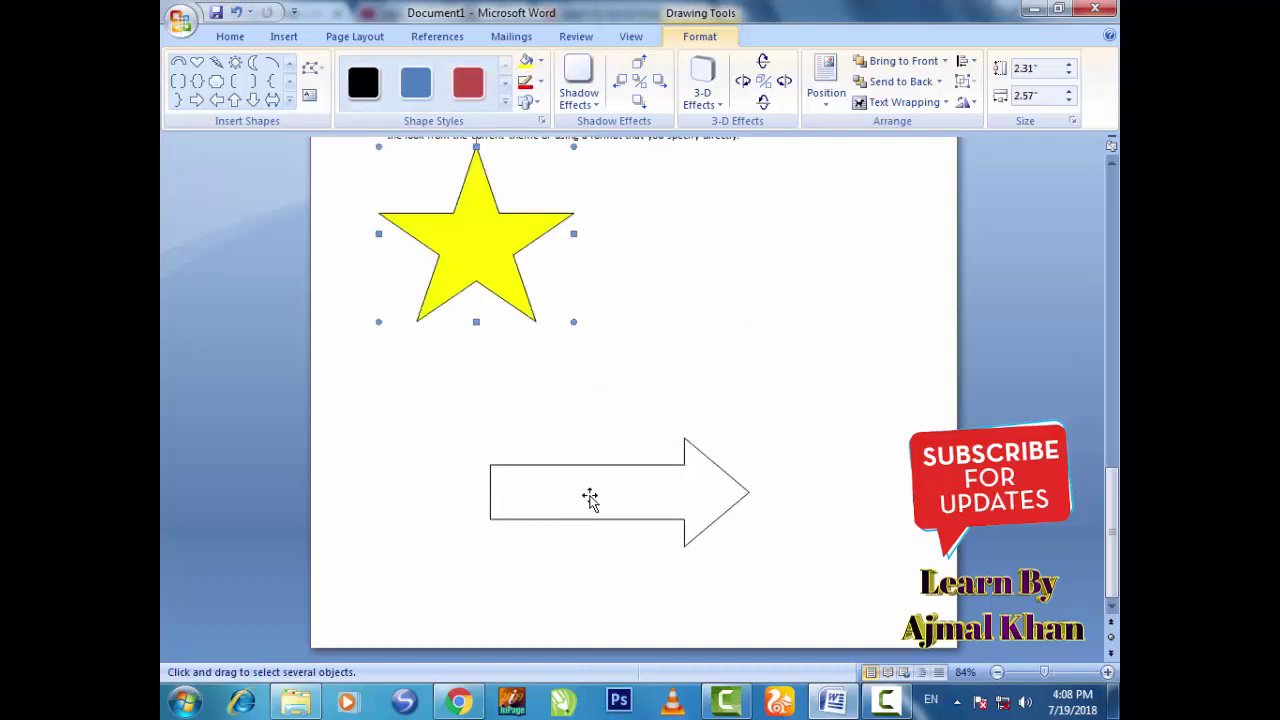
drag(580, 480, 652, 362)
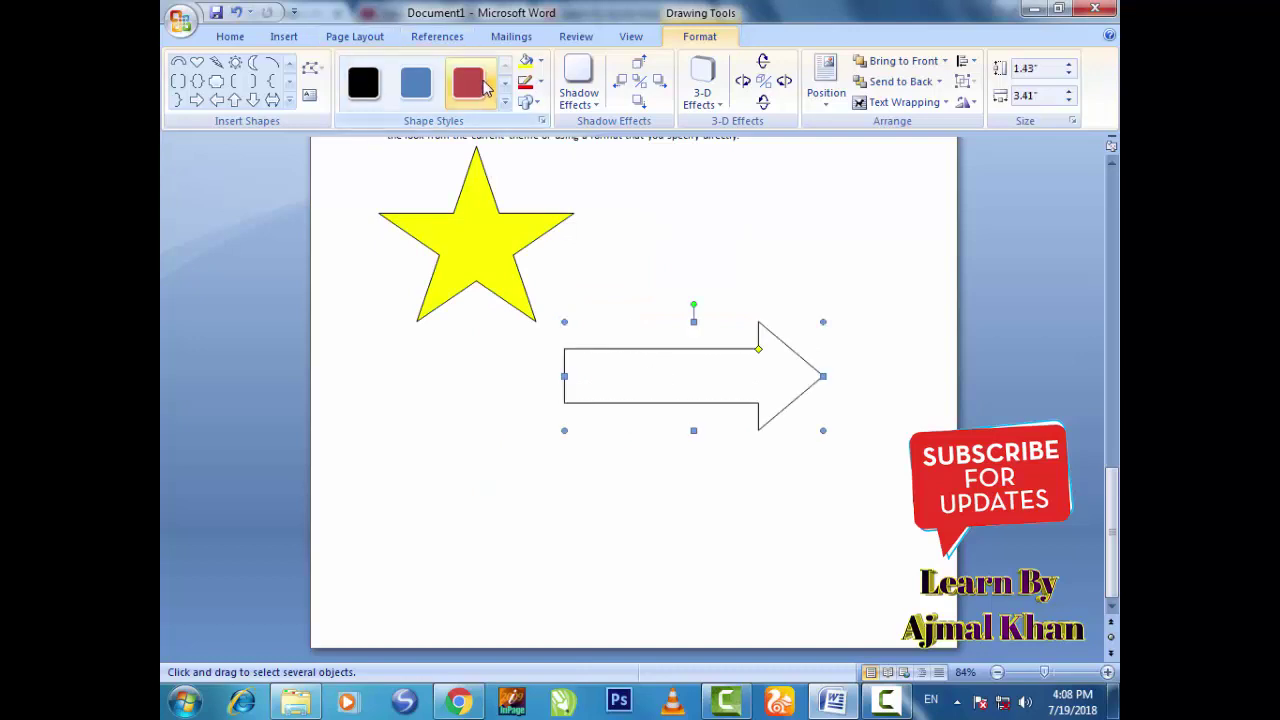
click(478, 90)
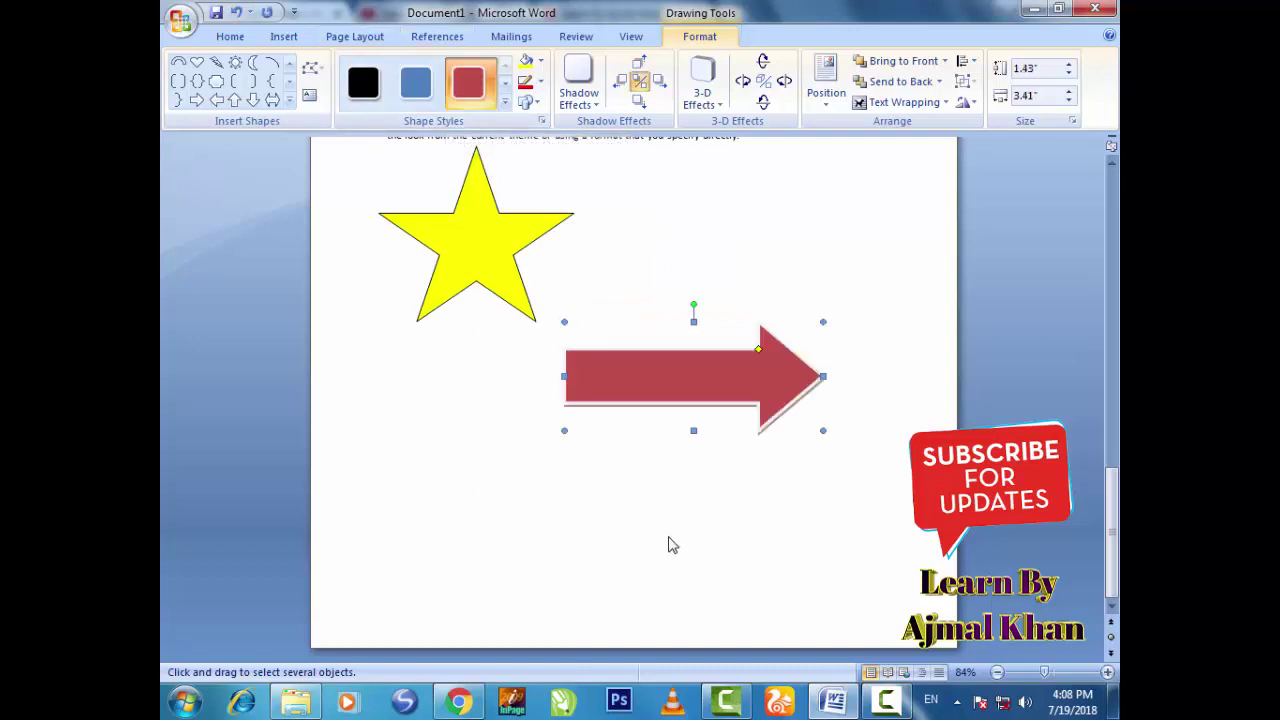
click(972, 104)
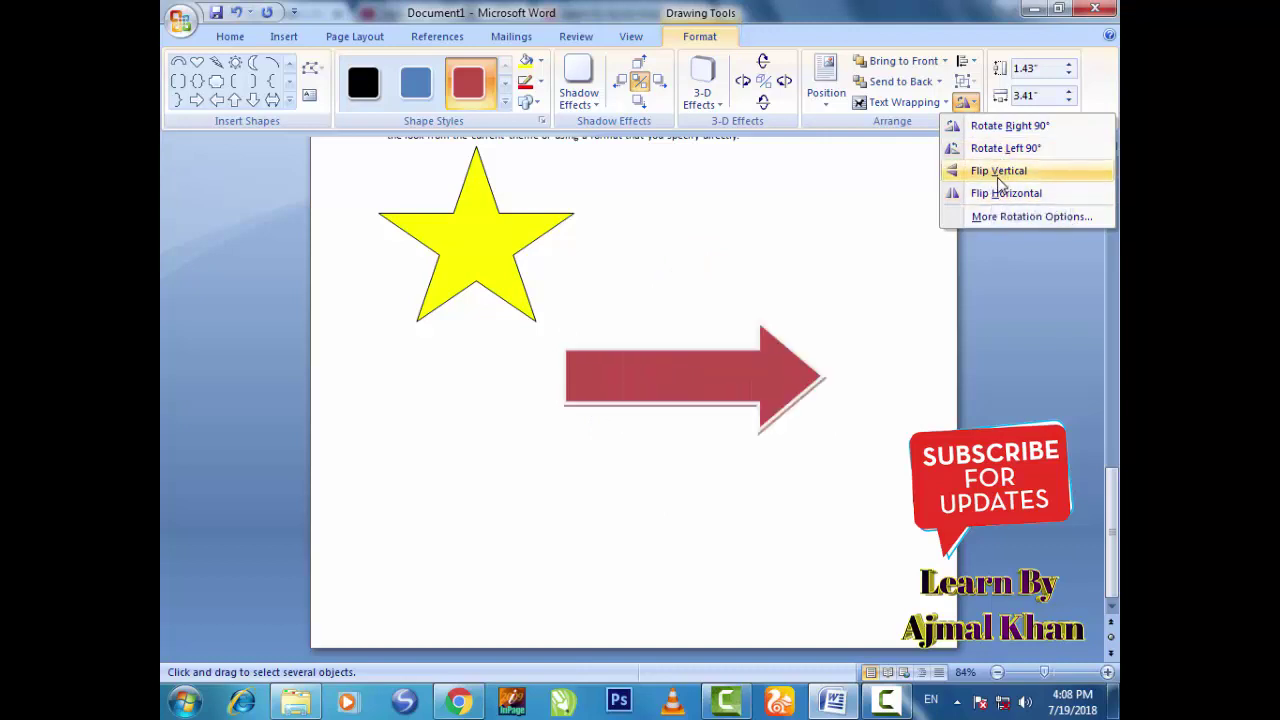
Rotate the red arrow to 39° in the Layout dialog's rotation setting.
click(1000, 220)
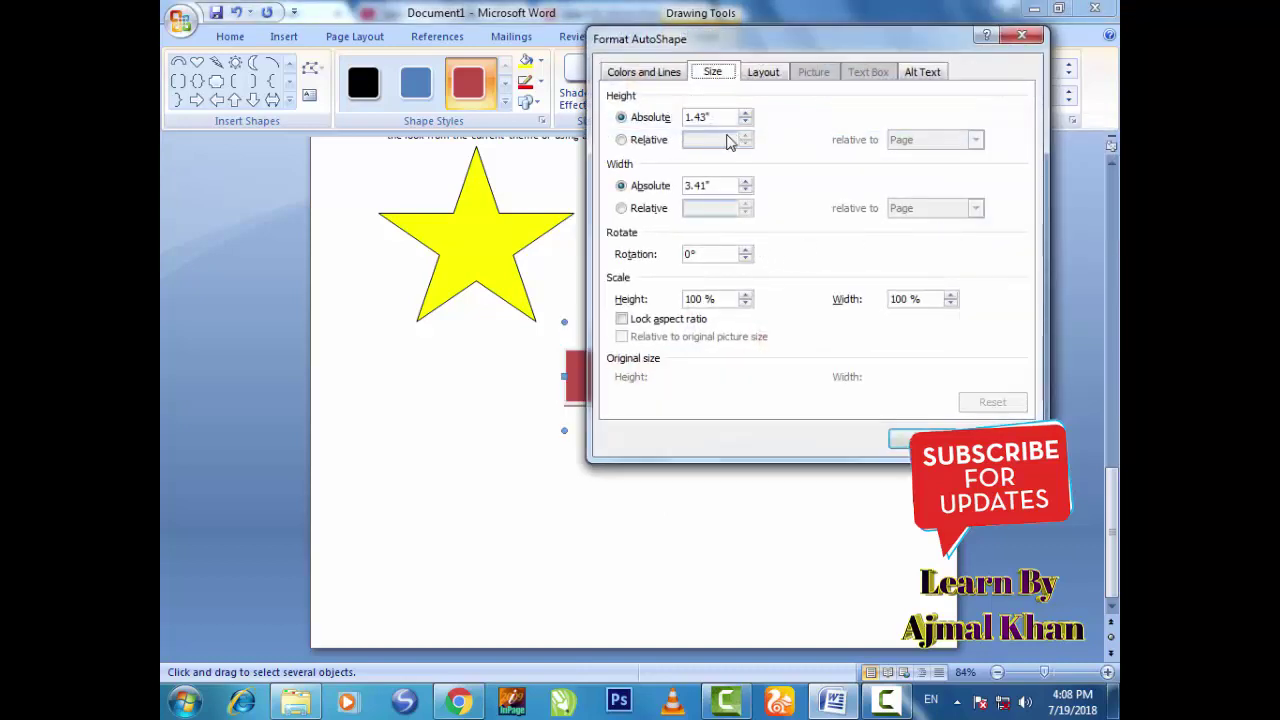
mouse_move(691, 51)
mouse_down()
mouse_move(700, 107)
mouse_move(766, 168)
mouse_up()
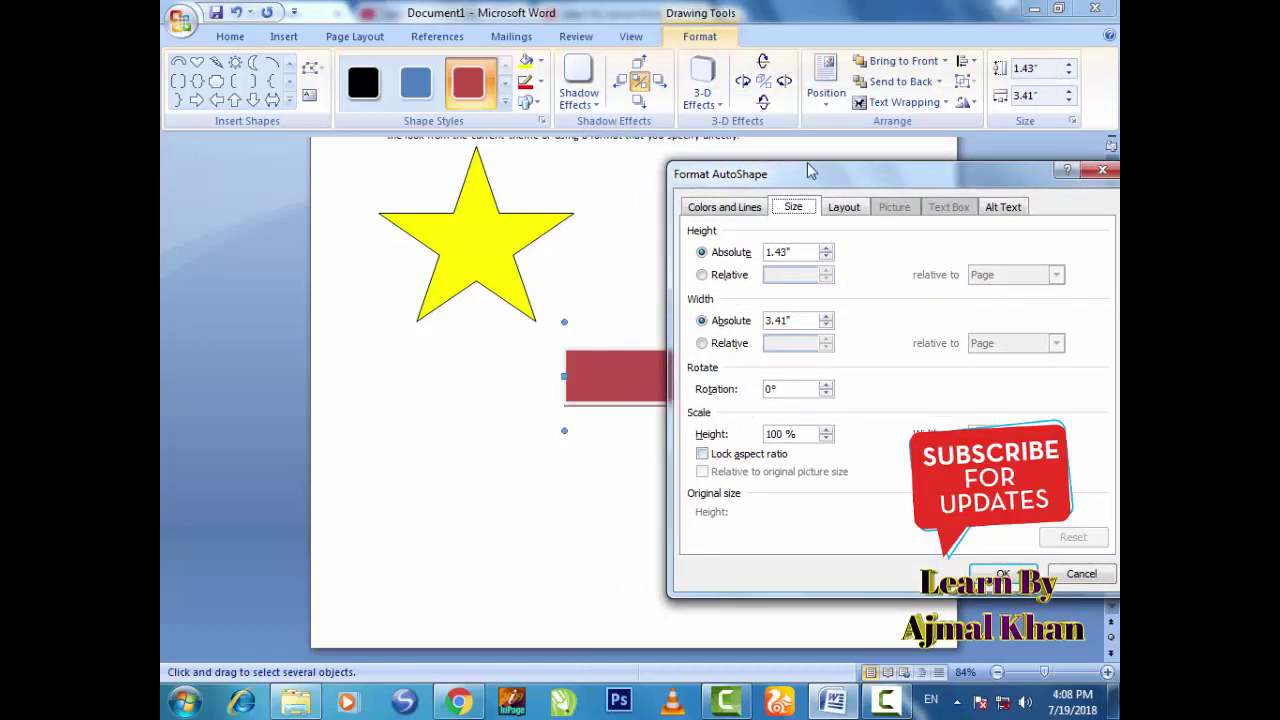
mouse_move(809, 170)
mouse_down()
mouse_move(975, 52)
mouse_move(837, 82)
mouse_up()
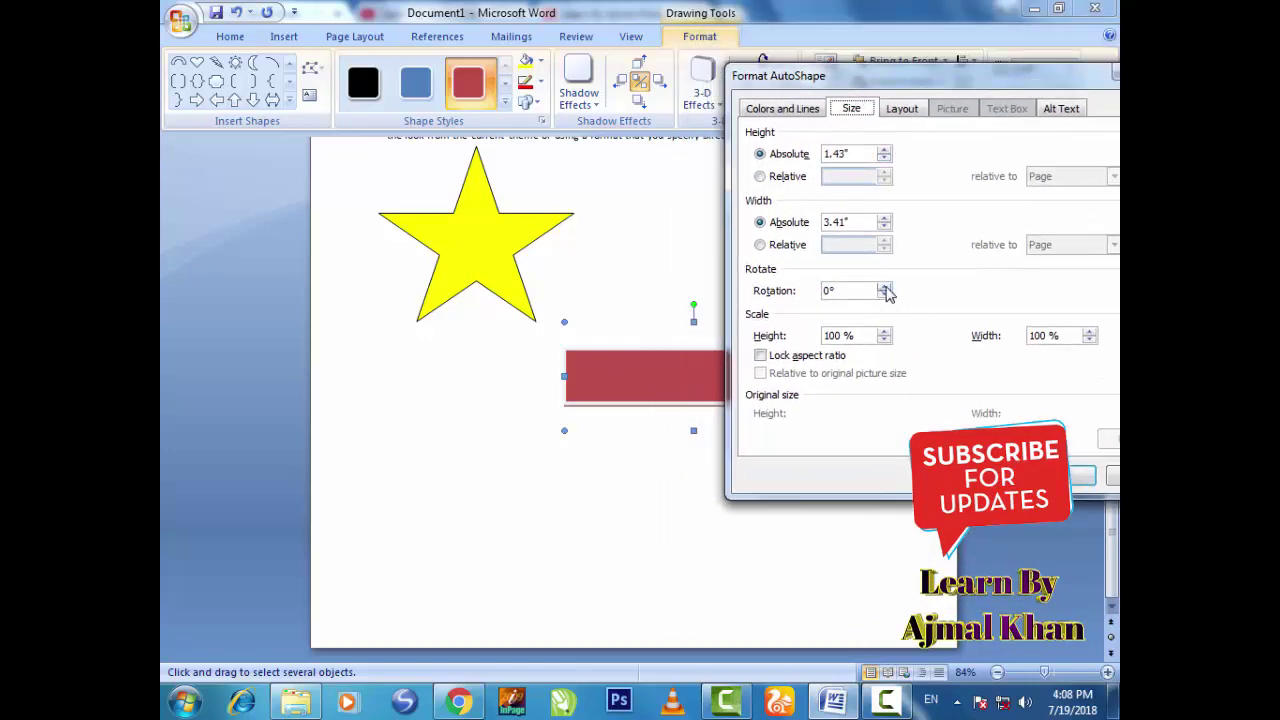
click(884, 287)
click(1082, 476)
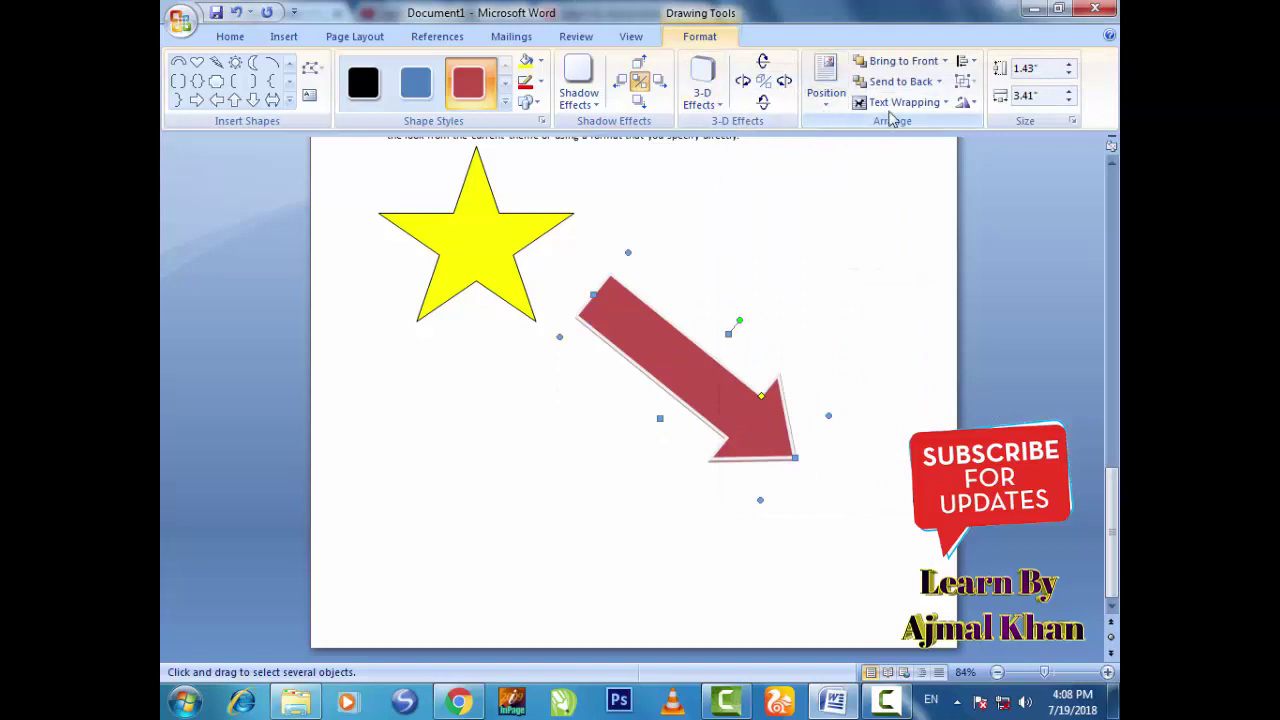
Reset the arrow's rotation to 0° and scroll up to show the text above.
click(966, 105)
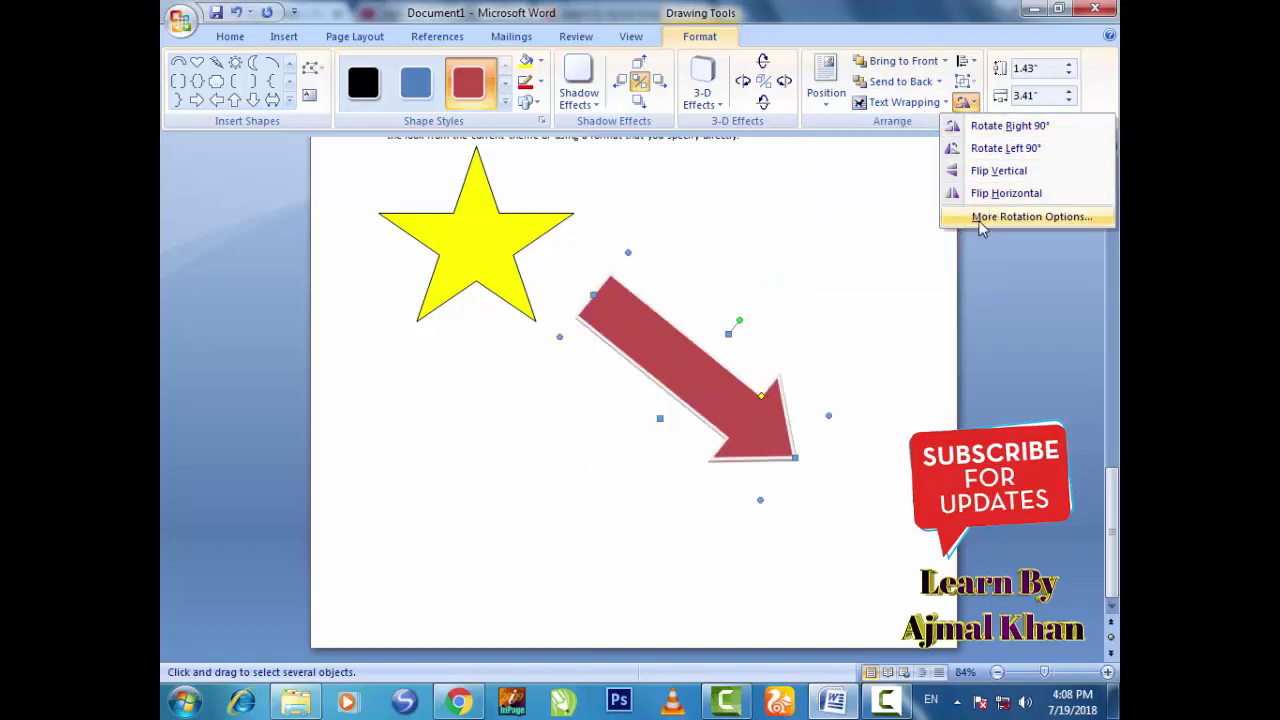
click(1030, 216)
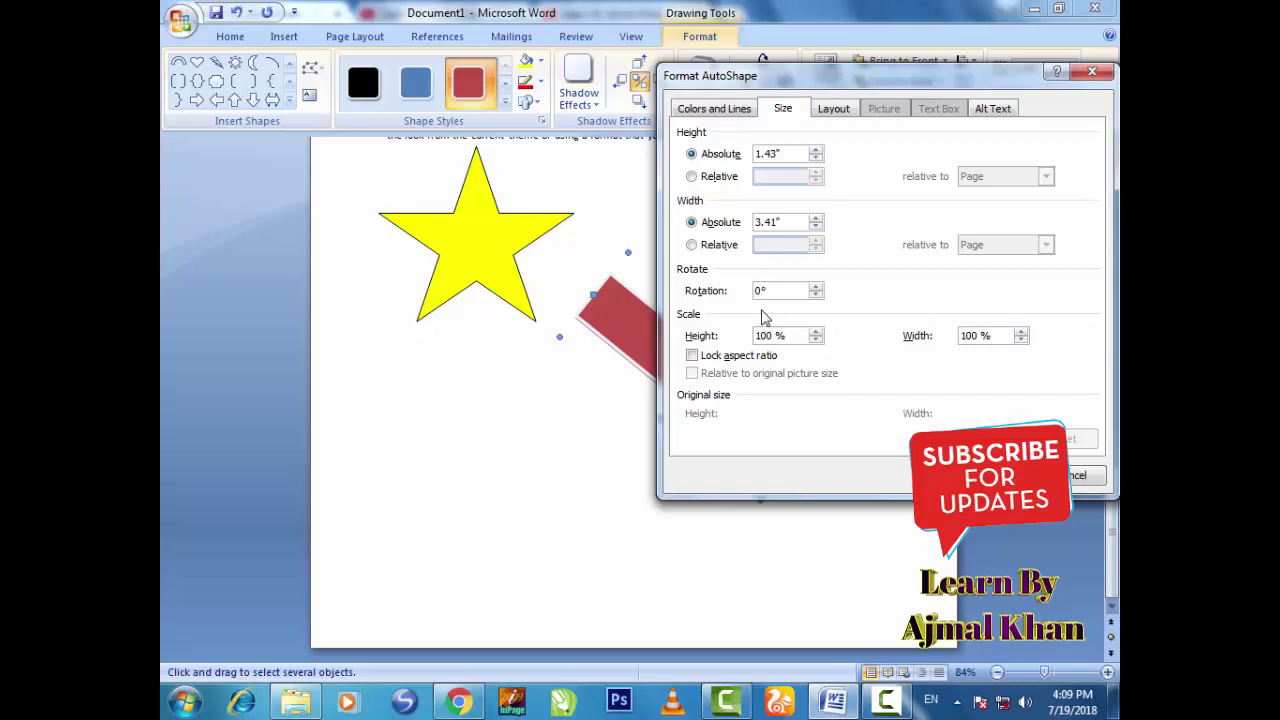
key(Return)
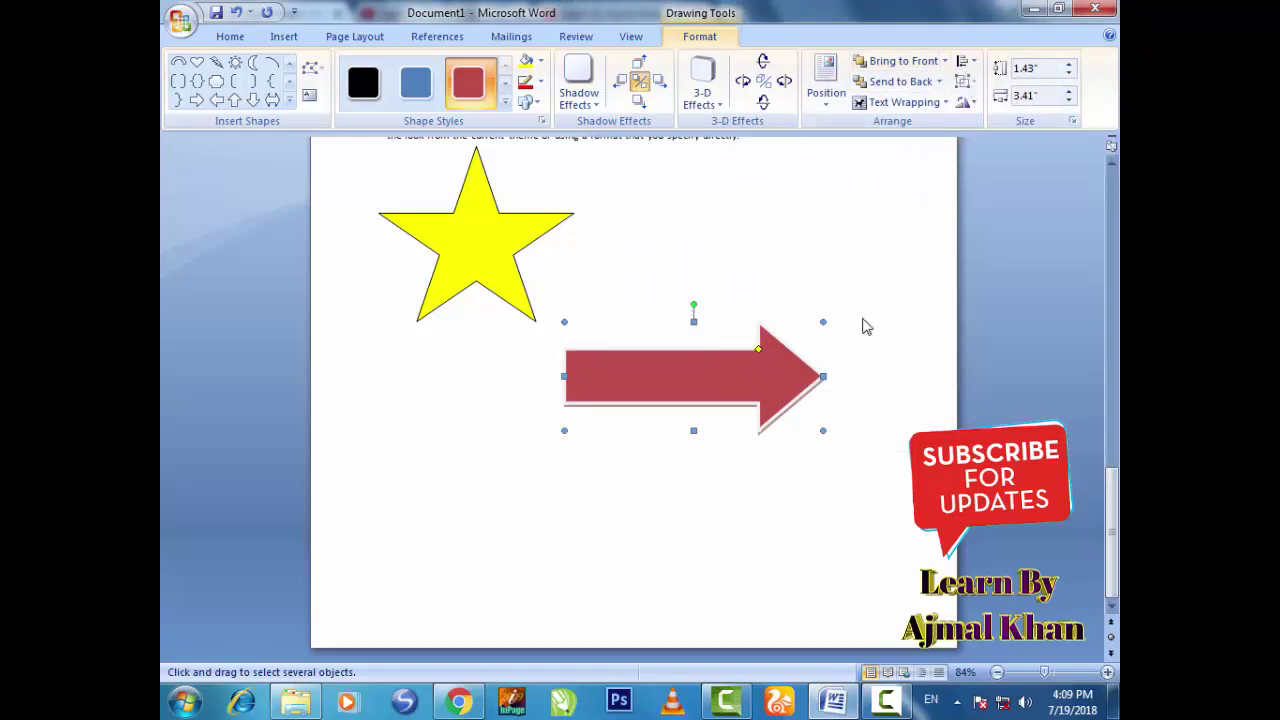
drag(1112, 530, 1112, 495)
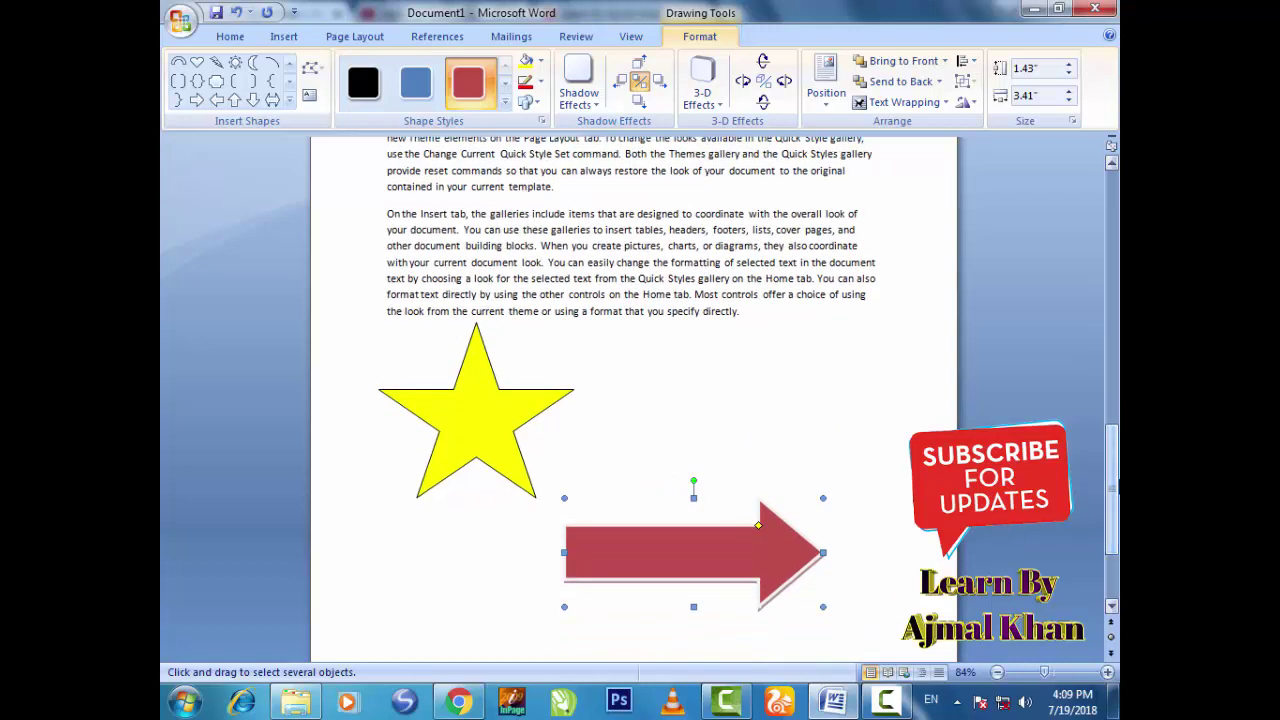
Delete the red arrow and move the yellow star right and down.
key(Delete)
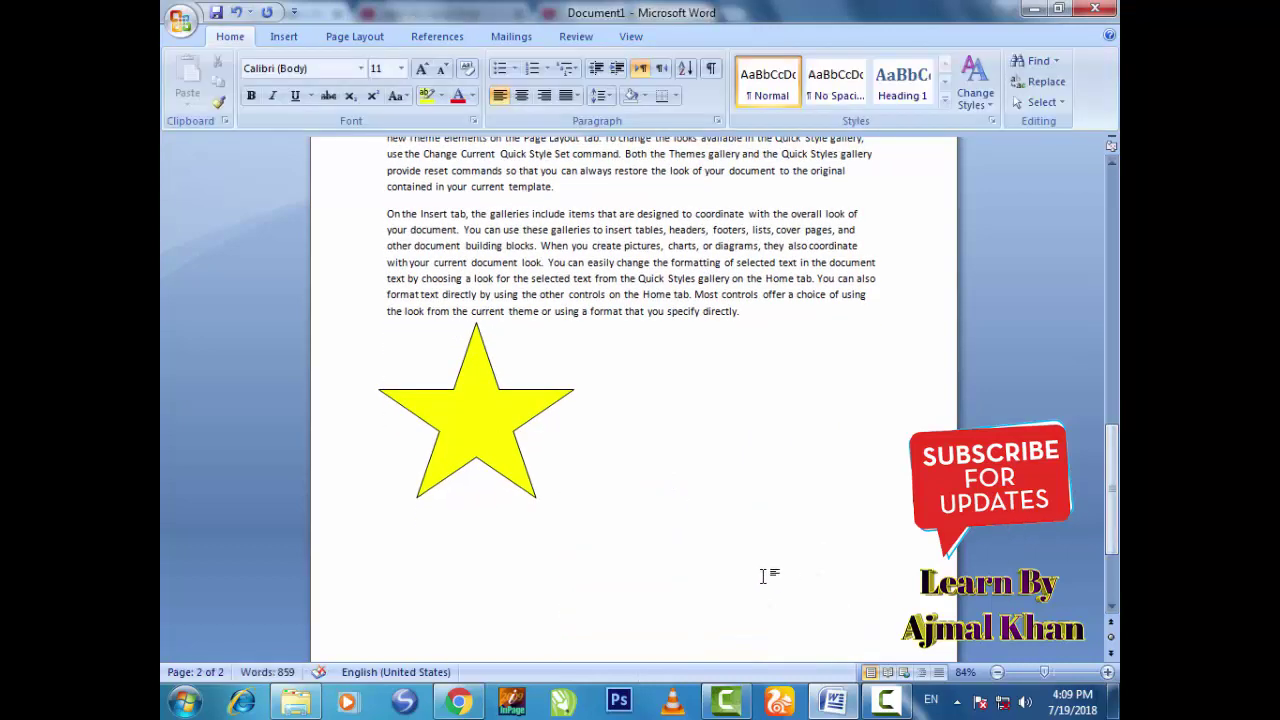
click(510, 473)
drag(560, 494, 679, 547)
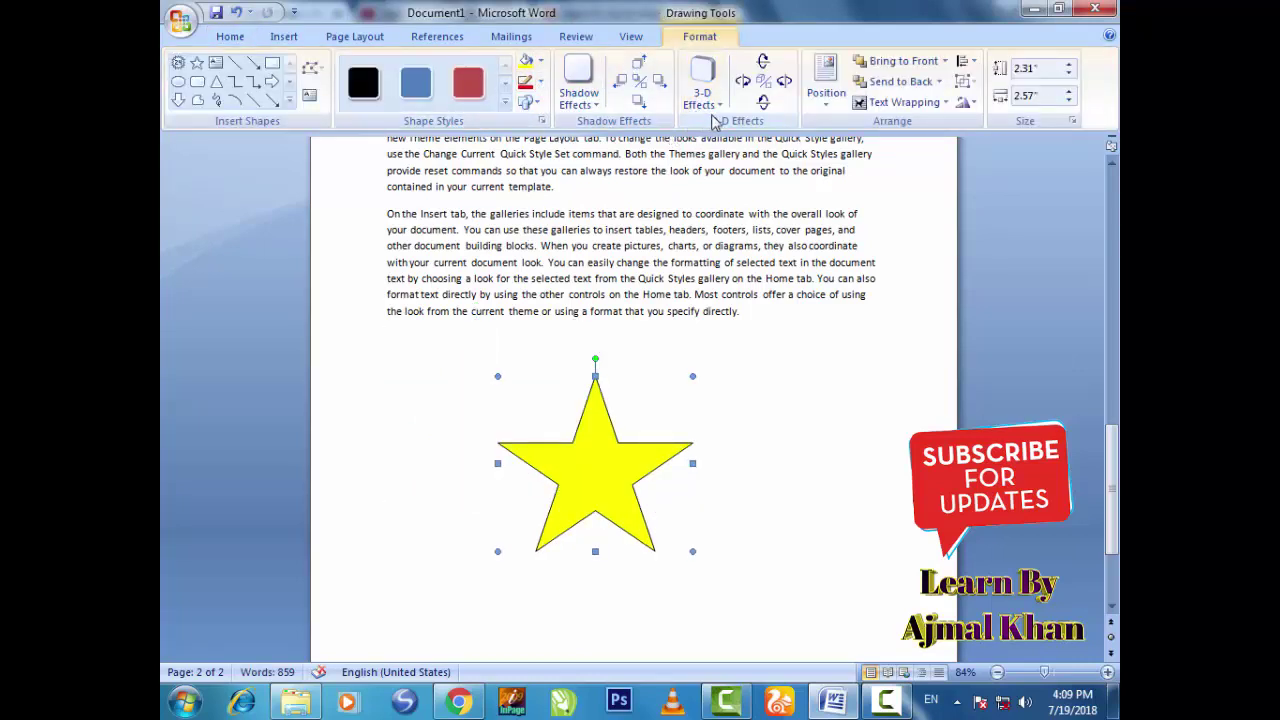
Draw a triangle and position it directly above the yellow star.
click(289, 101)
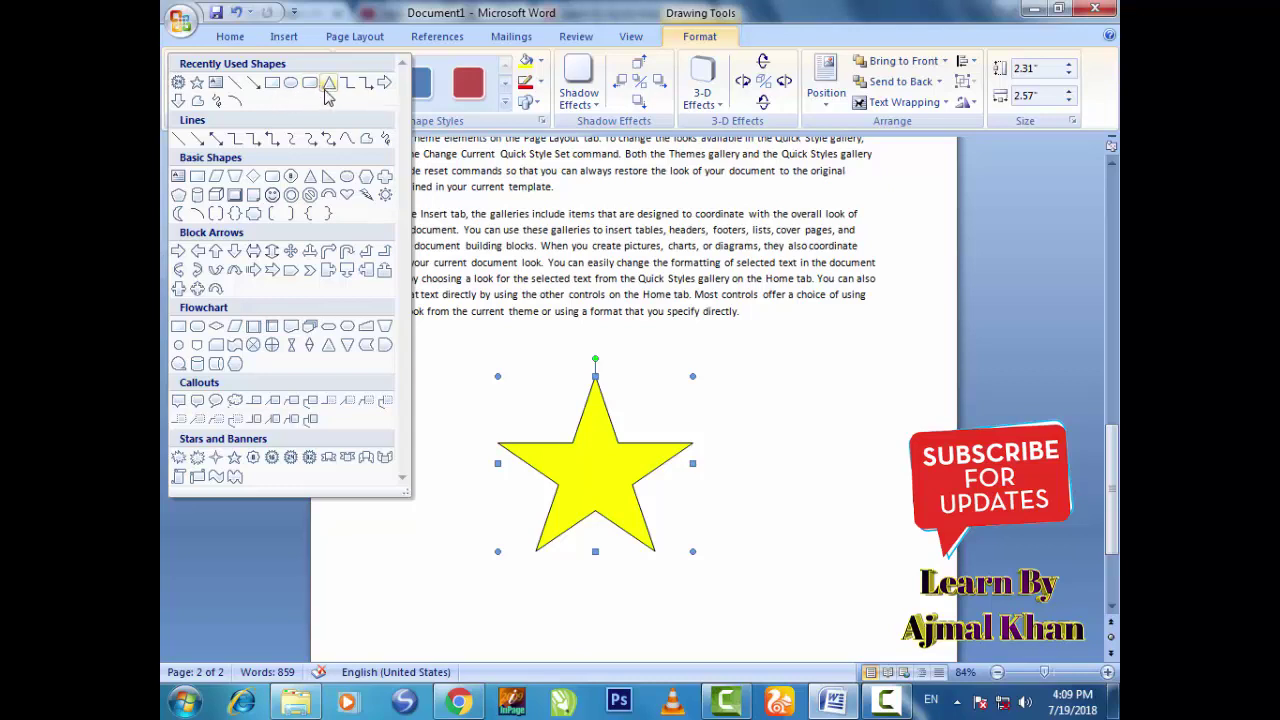
click(328, 84)
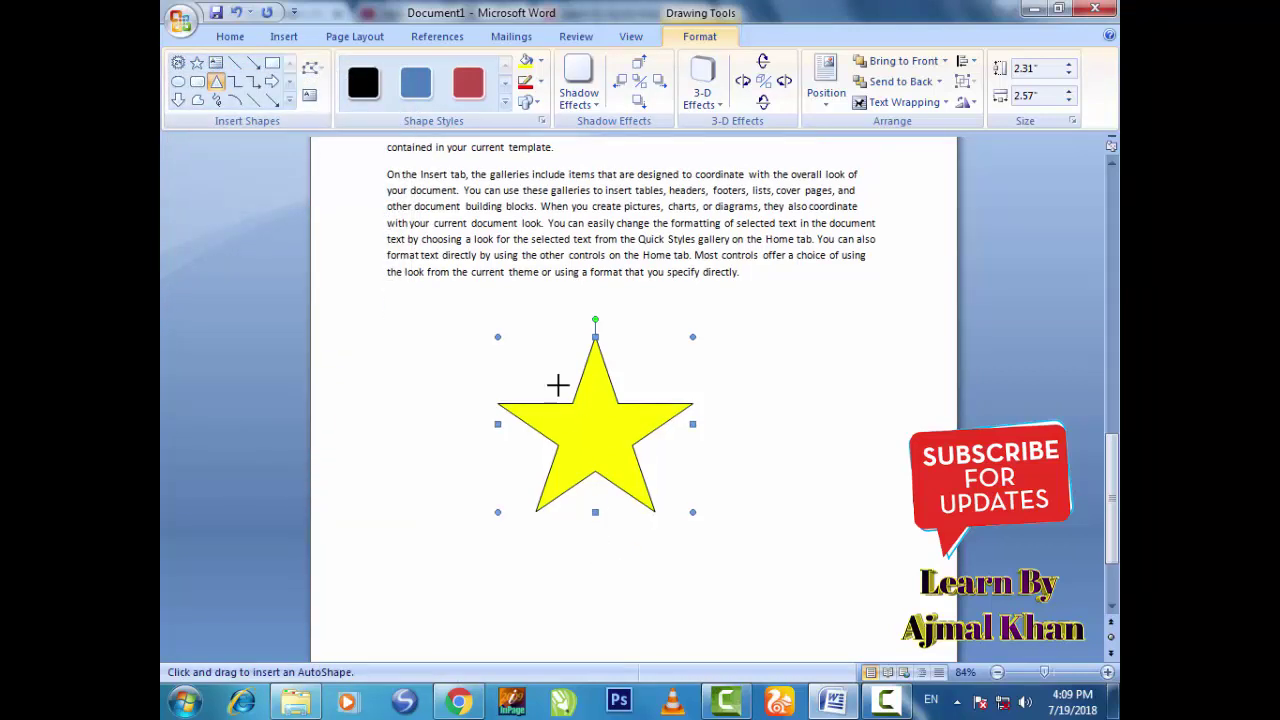
drag(558, 548, 651, 646)
click(630, 451)
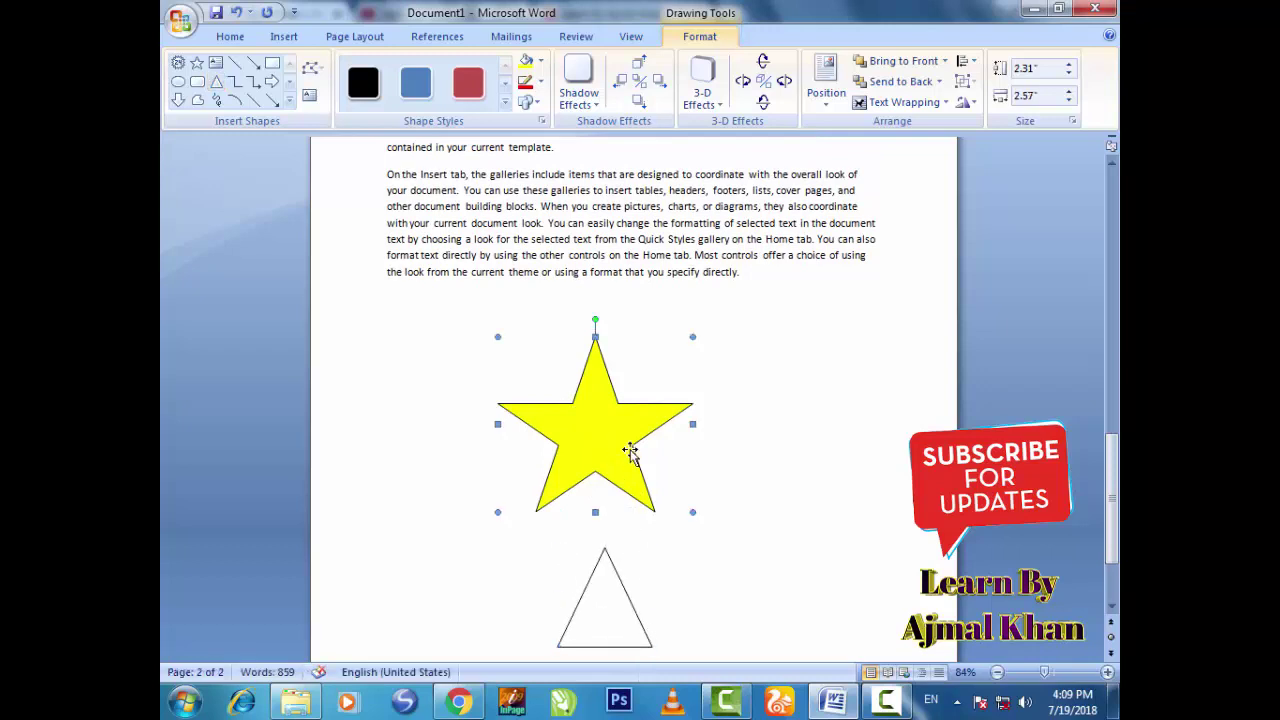
scroll(651, 331, down, 2)
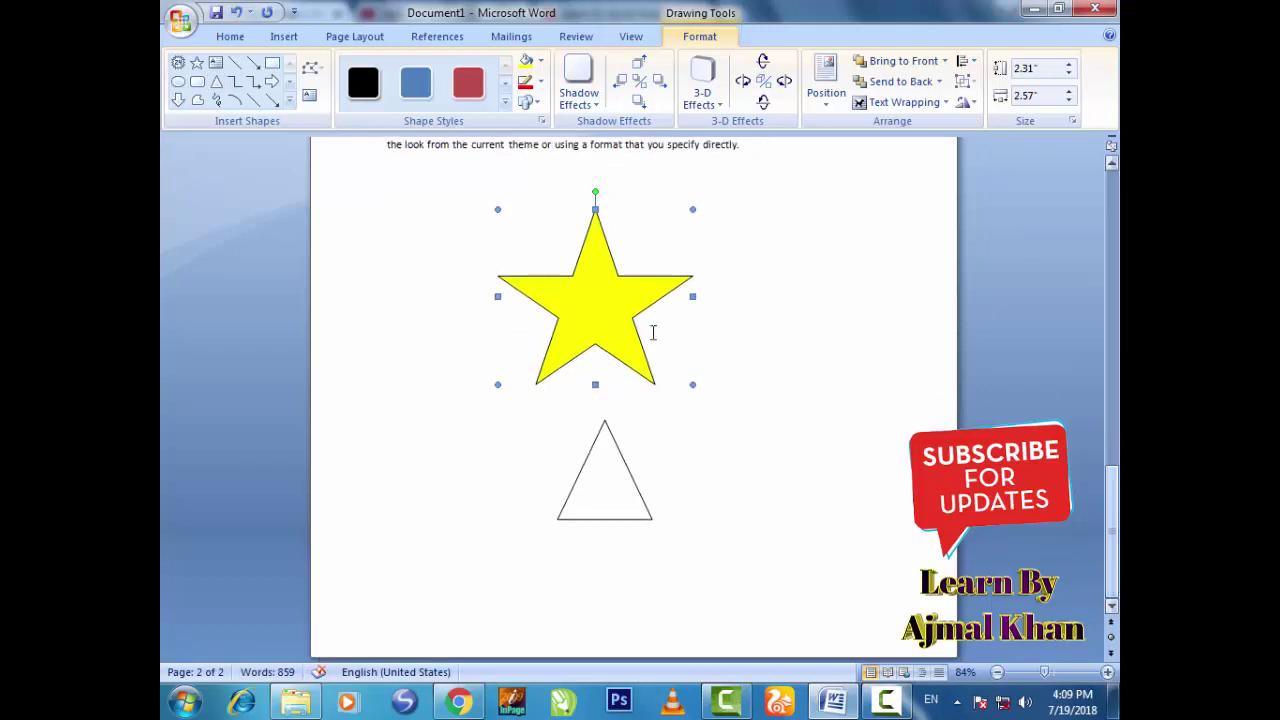
drag(584, 318, 709, 514)
click(598, 423)
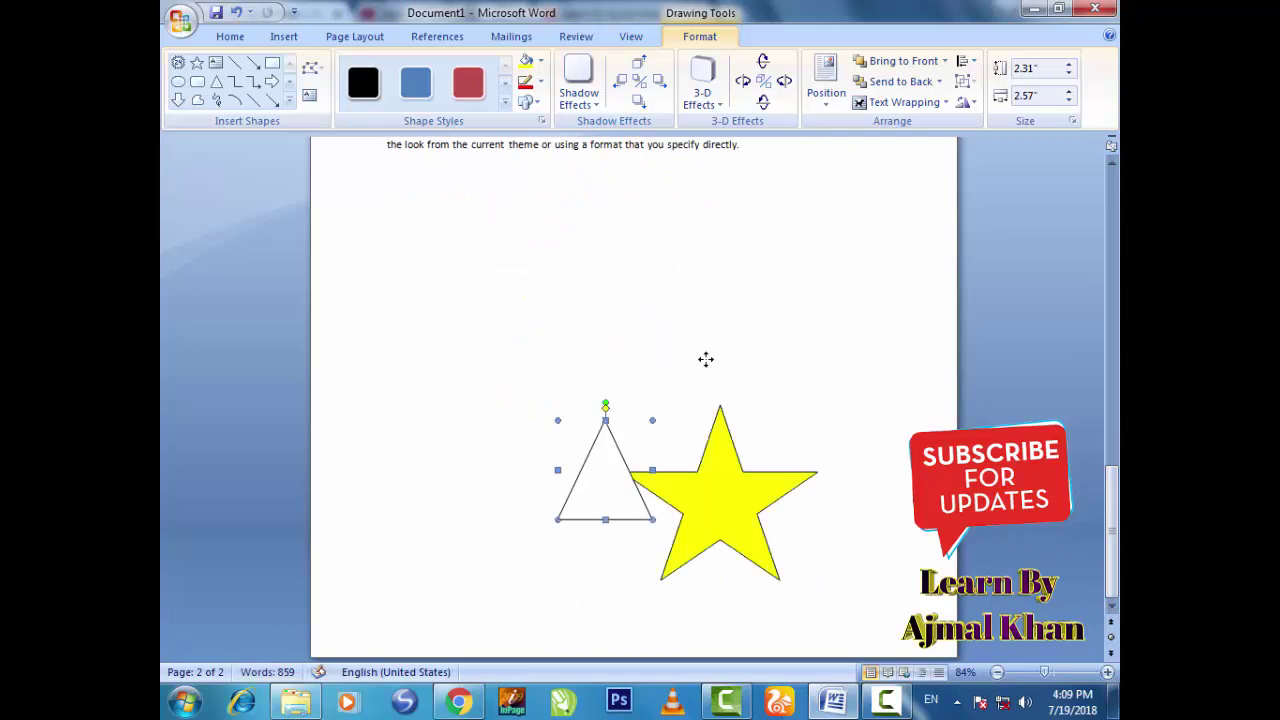
drag(706, 359, 715, 382)
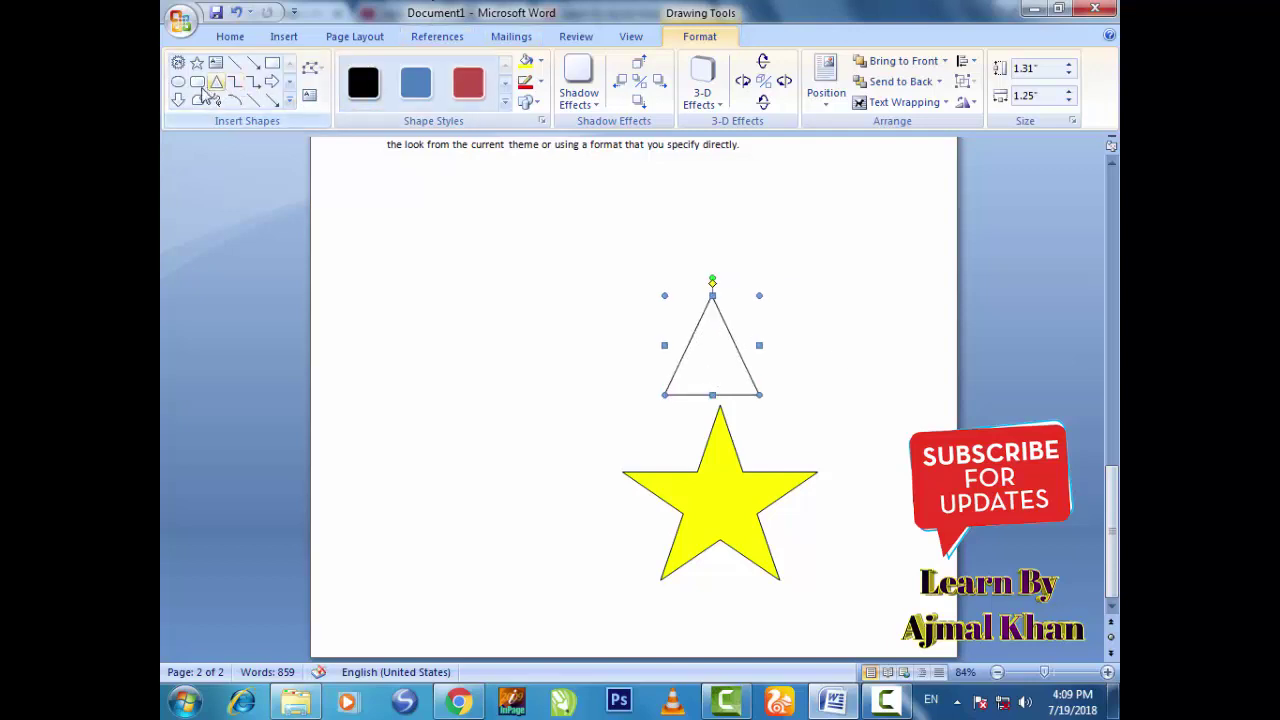
Draw a rectangle above the triangle and align the two shapes.
click(272, 63)
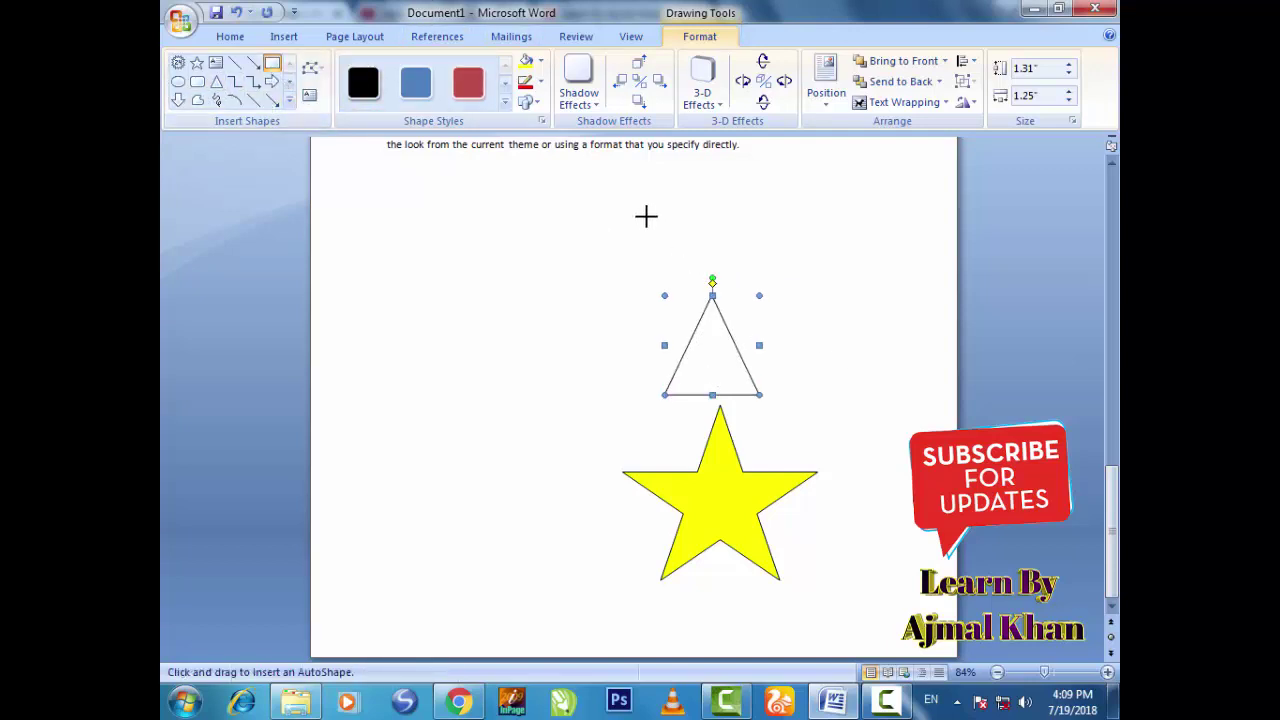
mouse_move(644, 211)
mouse_down()
mouse_move(769, 255)
mouse_move(740, 269)
mouse_up()
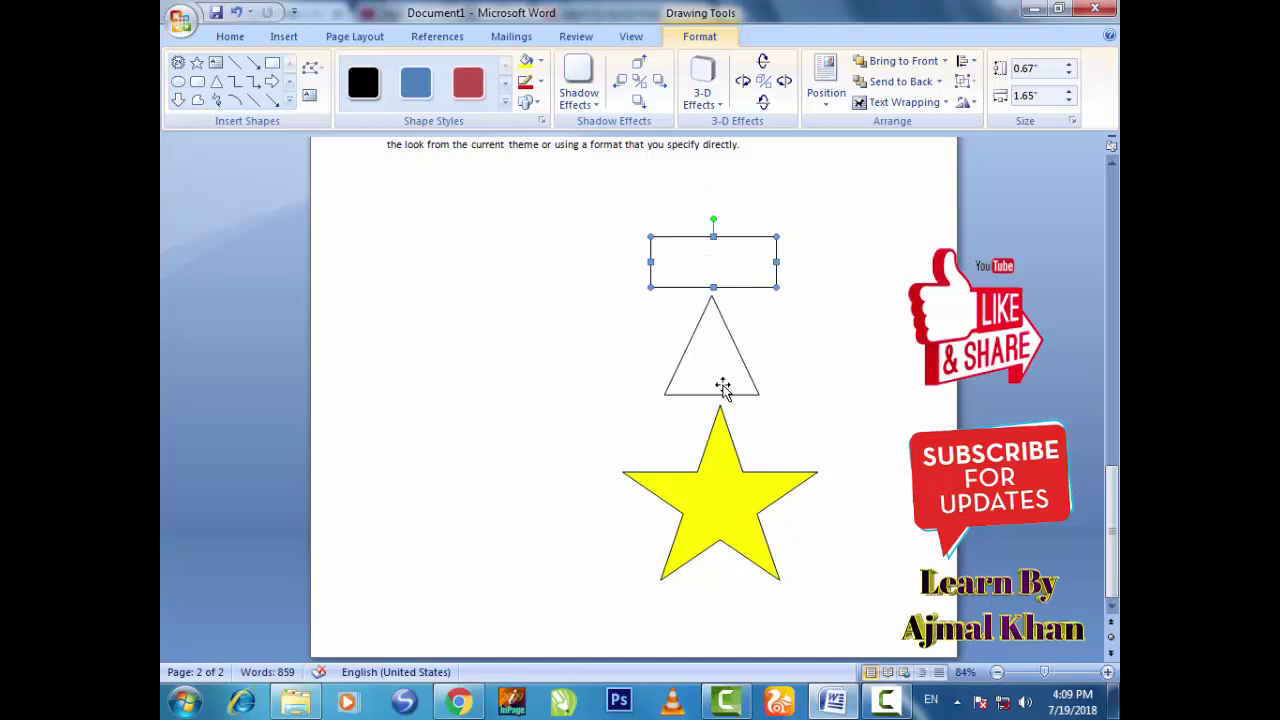
click(733, 383)
drag(736, 382, 734, 382)
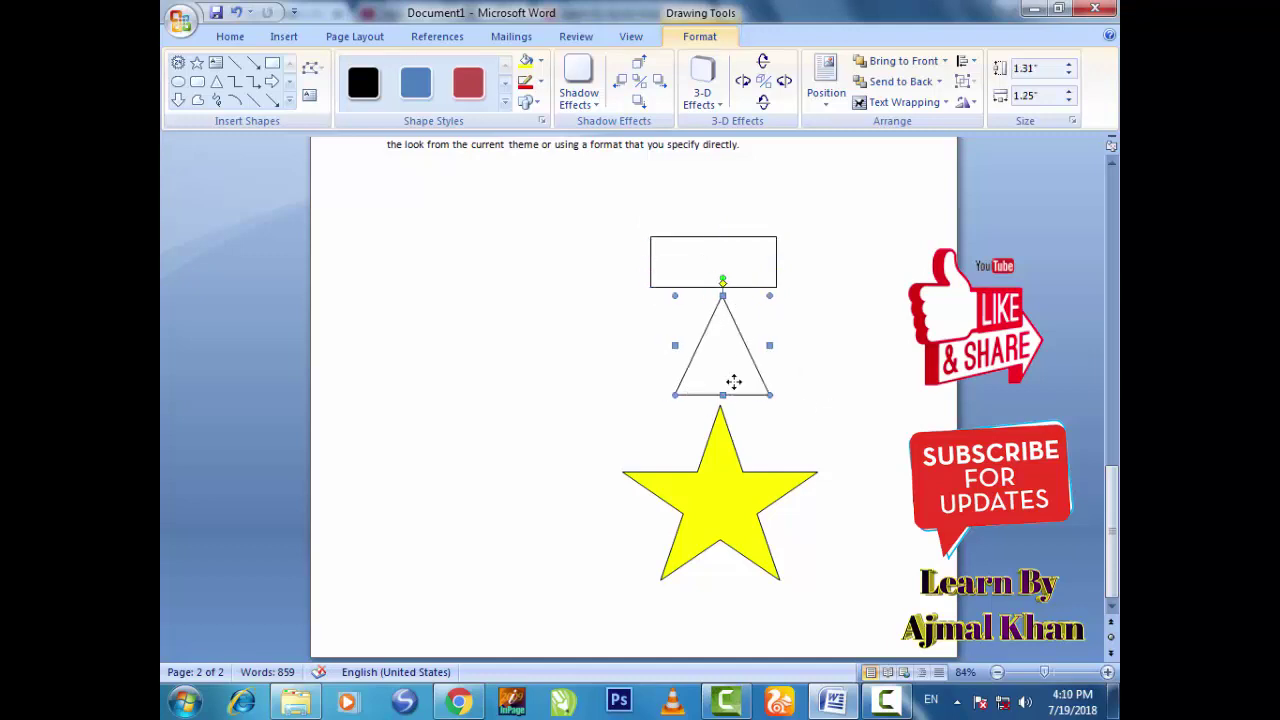
click(740, 268)
drag(752, 268, 752, 268)
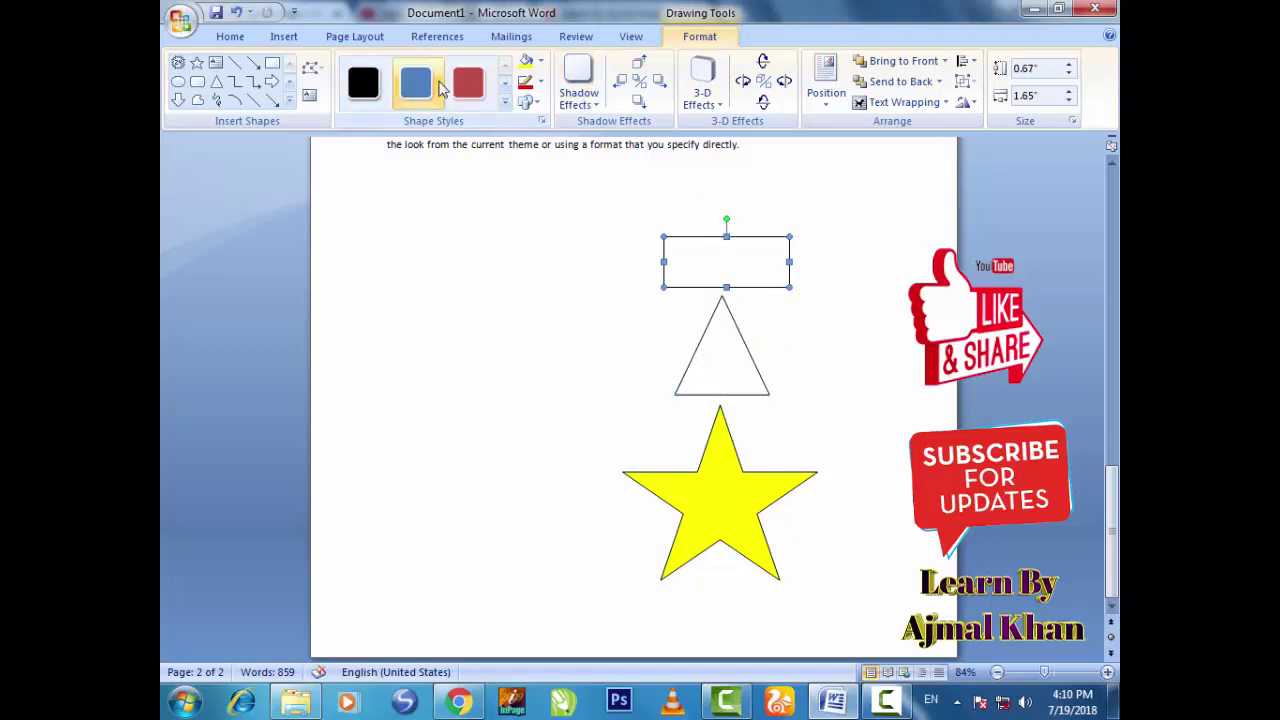
Fill the rectangle blue and the triangle red.
click(416, 82)
click(707, 362)
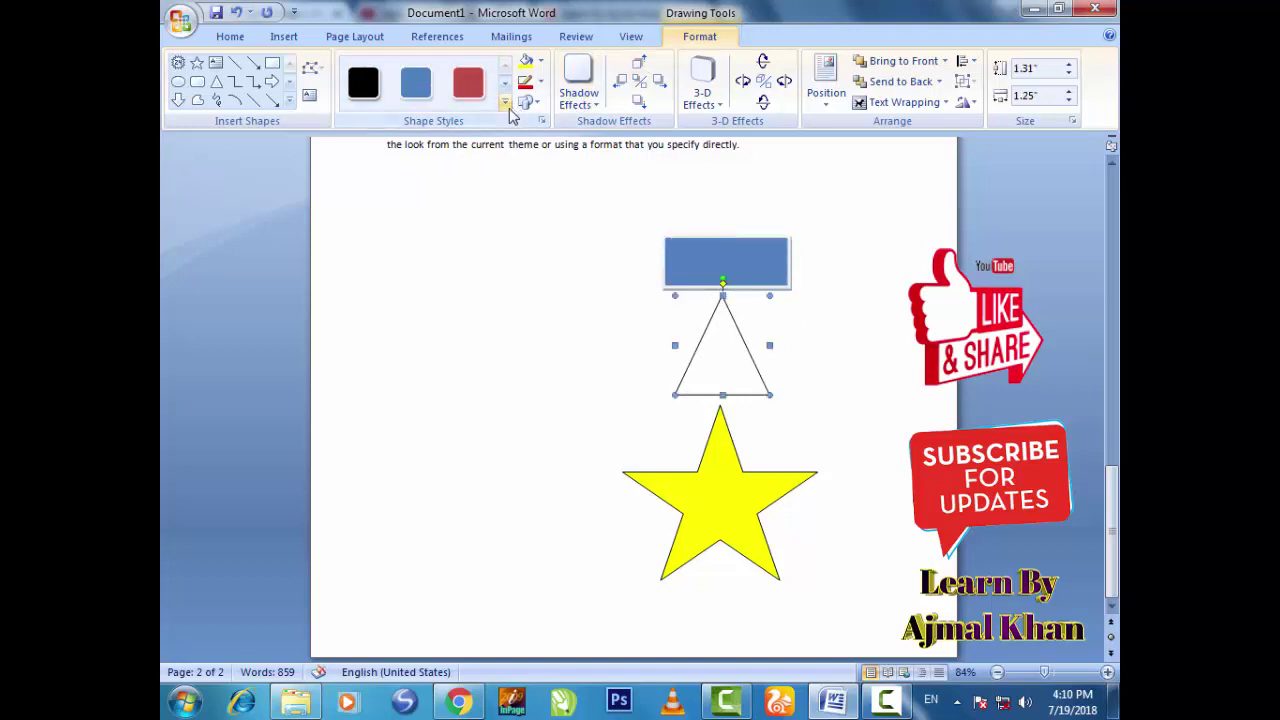
click(468, 82)
click(792, 330)
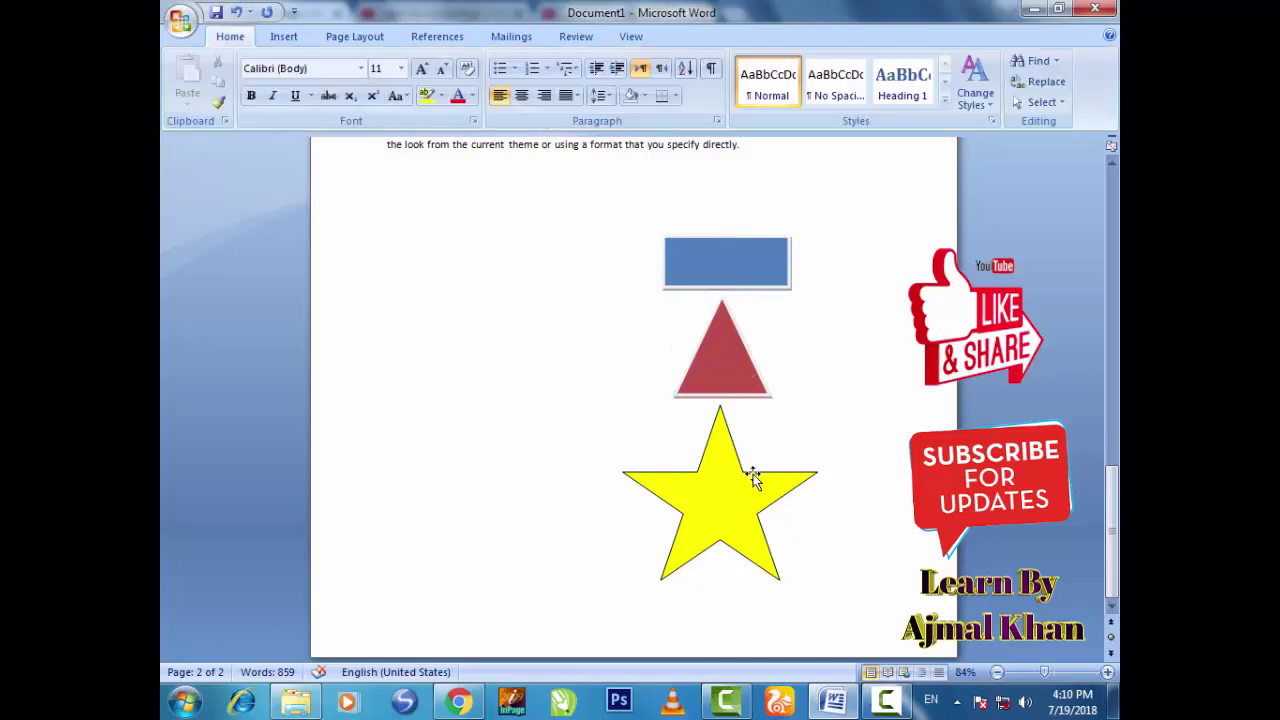
click(723, 276)
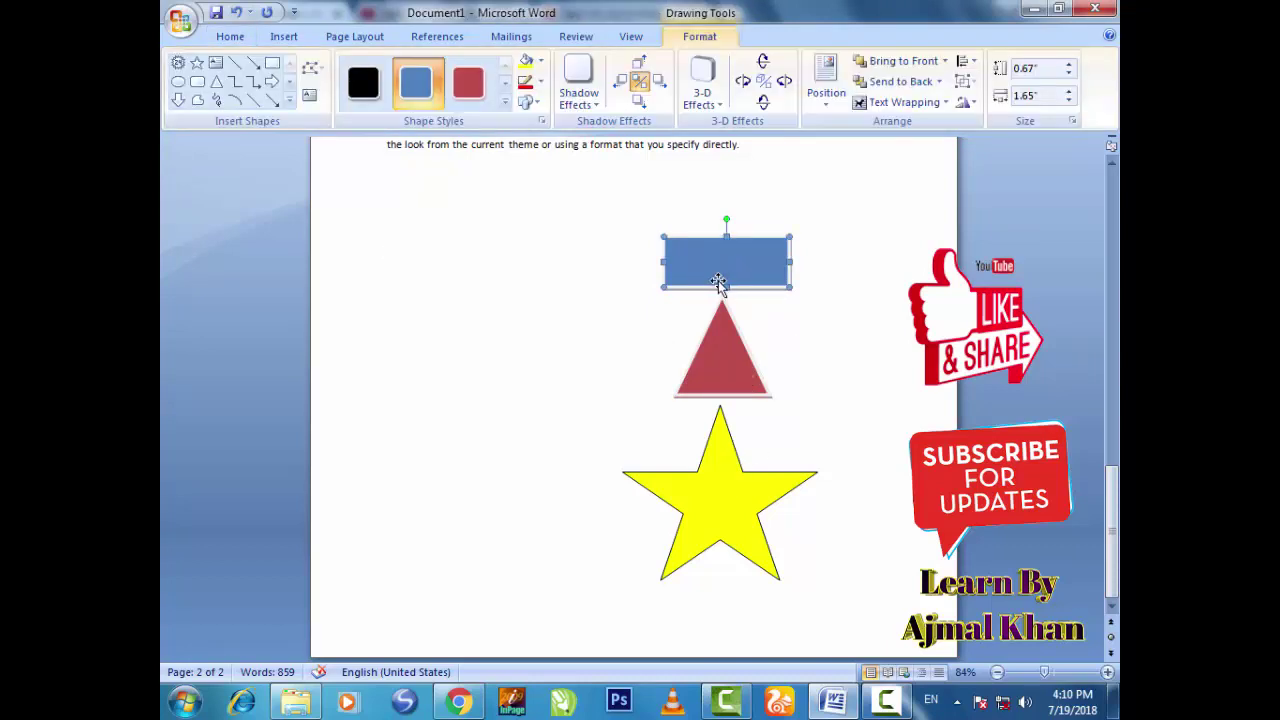
Select the rectangle, triangle and star together and group them.
shift+click(728, 354)
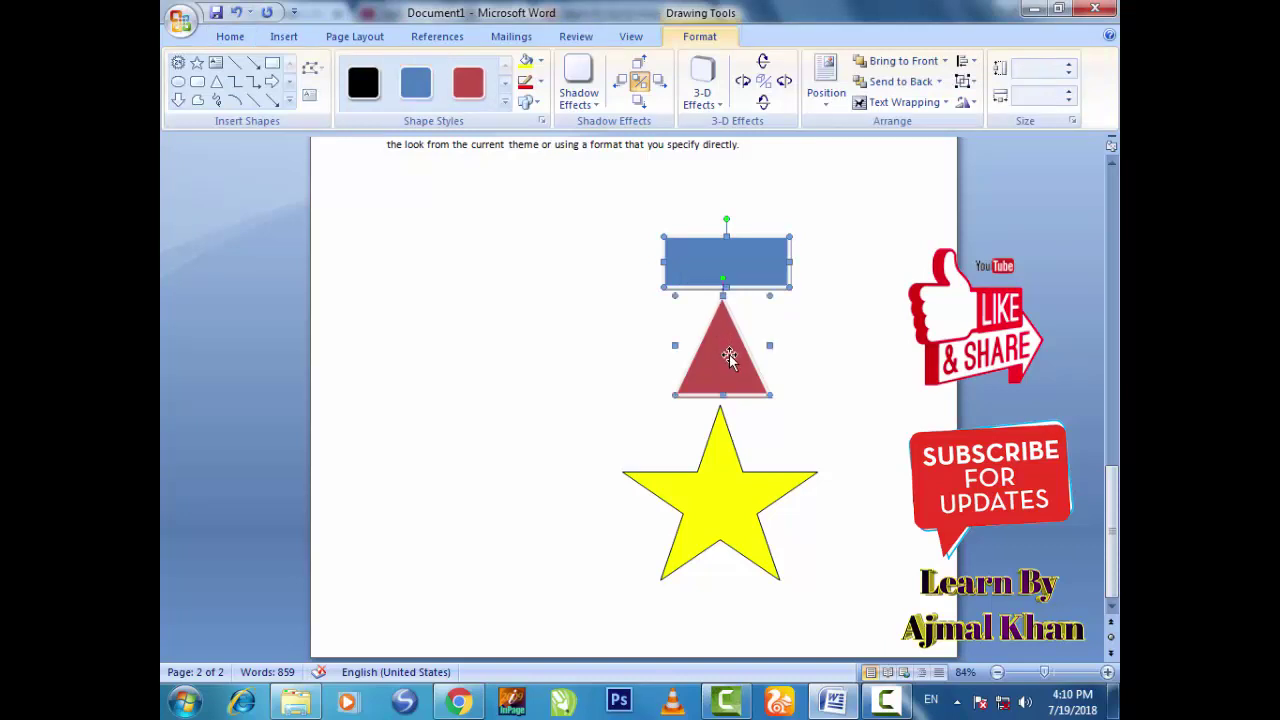
shift+click(728, 462)
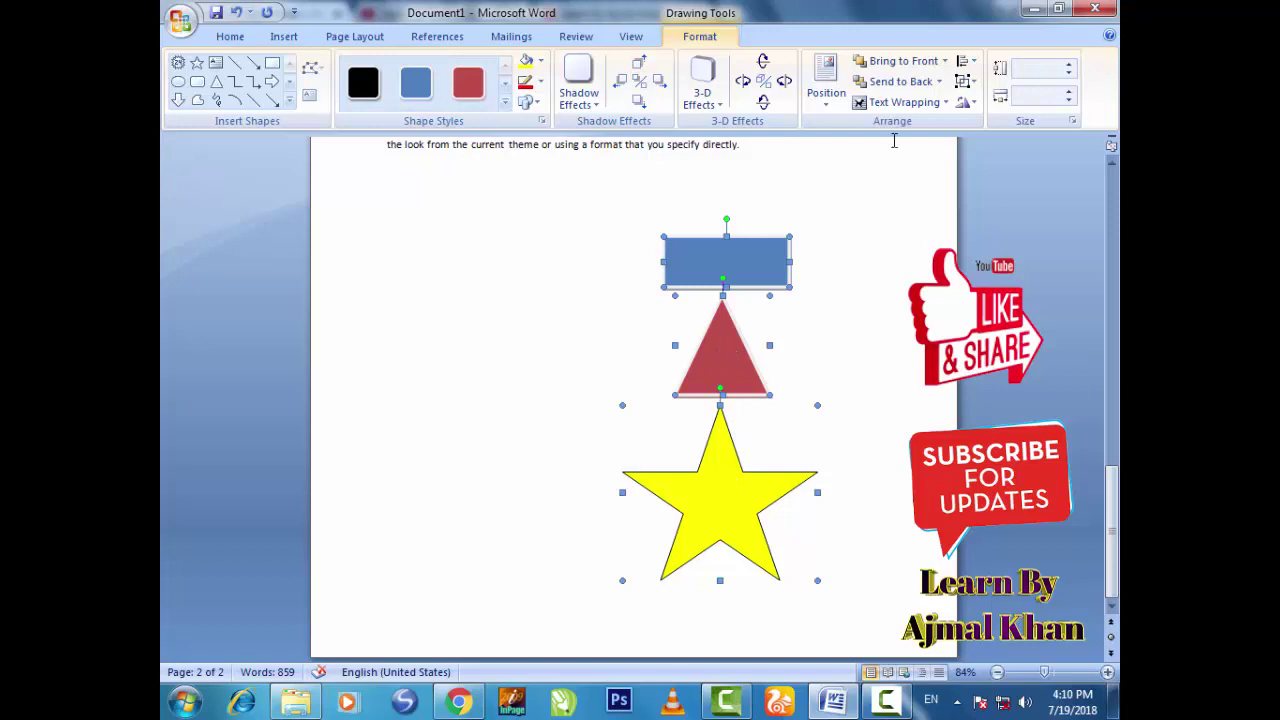
click(967, 86)
click(997, 106)
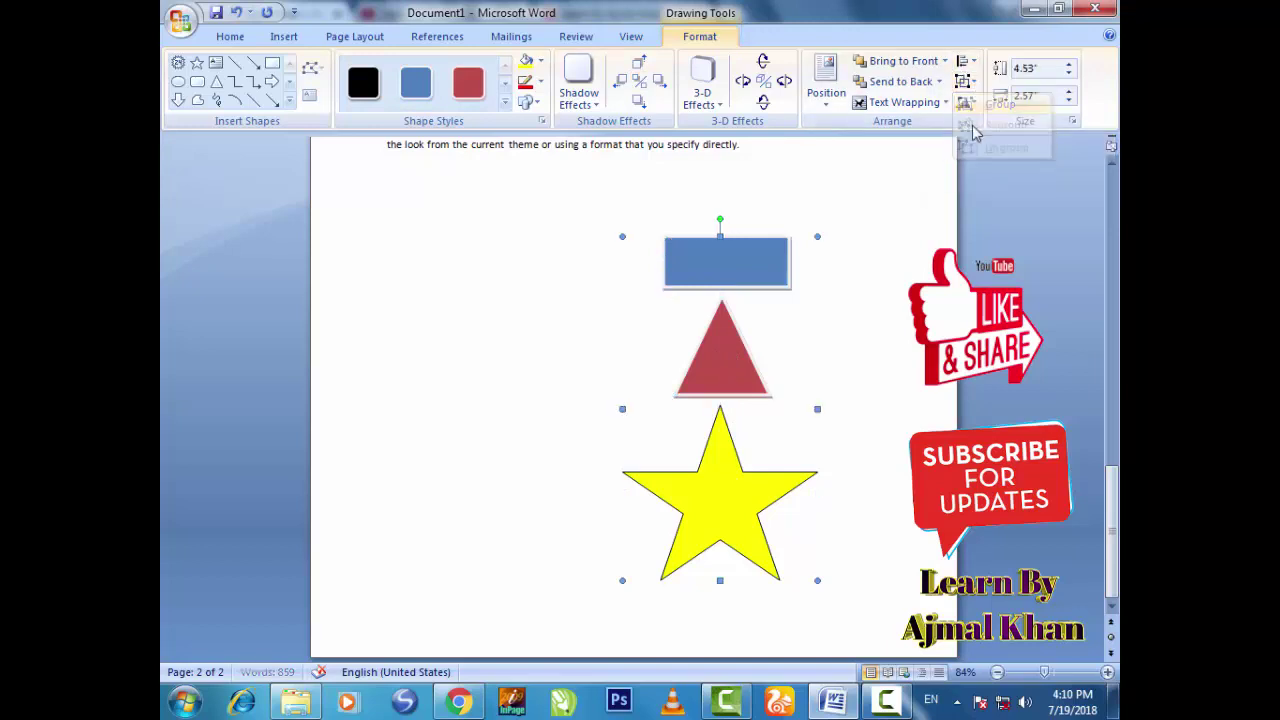
Drag the grouped shapes left so they sit under the filler text.
click(858, 292)
mouse_move(706, 381)
mouse_down()
mouse_move(540, 385)
mouse_move(763, 383)
mouse_up()
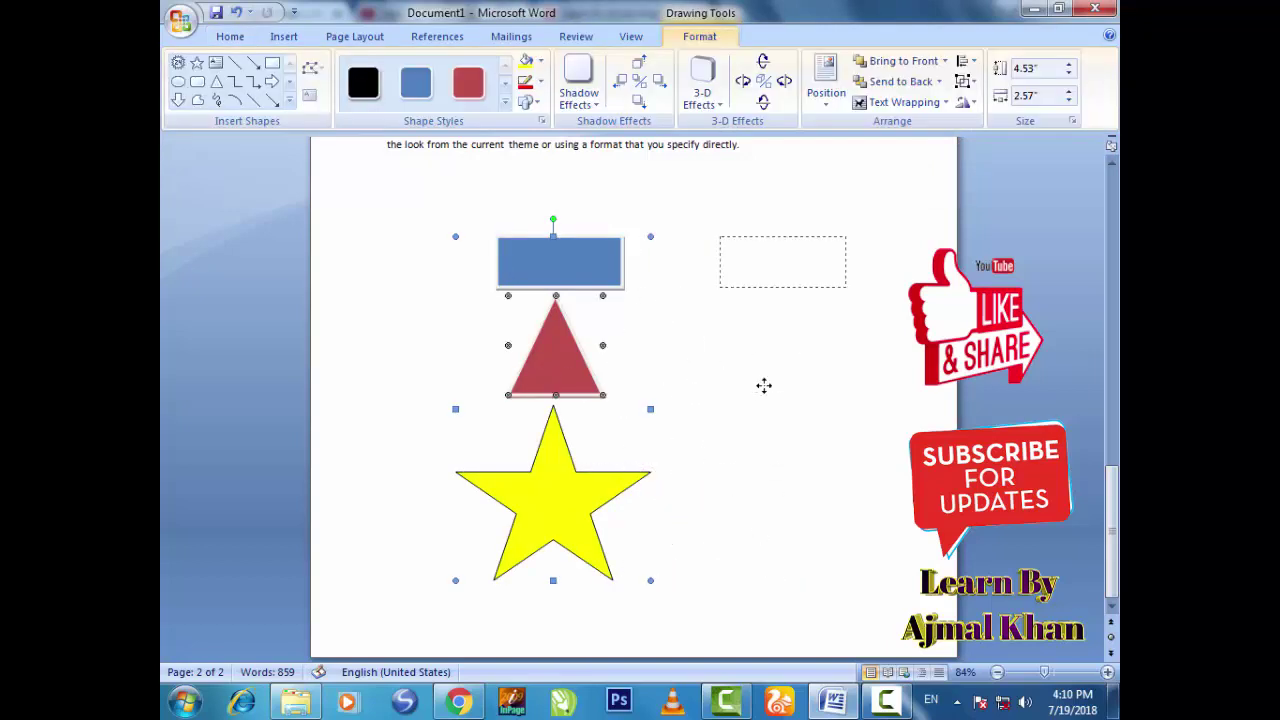
drag(751, 282, 549, 306)
mouse_move(584, 375)
mouse_down()
mouse_move(688, 373)
mouse_move(586, 394)
mouse_move(770, 390)
mouse_up()
click(643, 372)
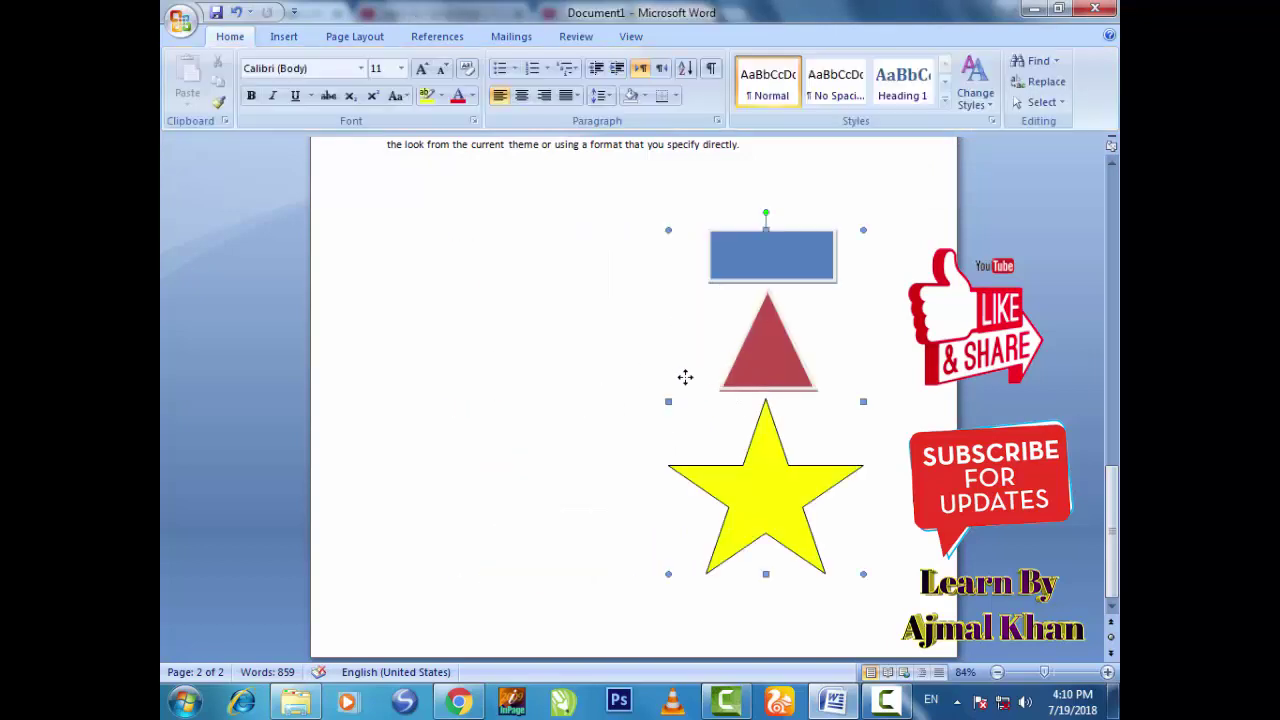
mouse_move(683, 374)
mouse_down()
mouse_move(586, 380)
mouse_move(599, 333)
mouse_up()
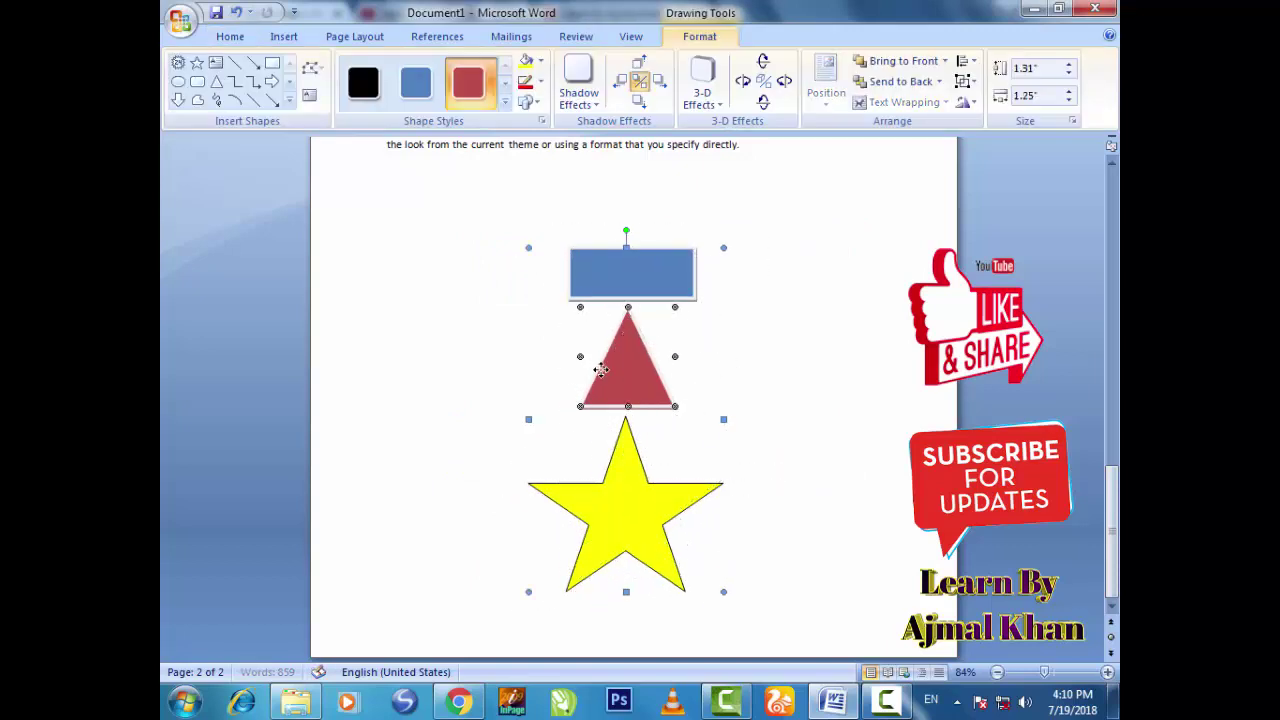
Ungroup the three shapes so they are separate objects again.
click(966, 82)
click(1006, 148)
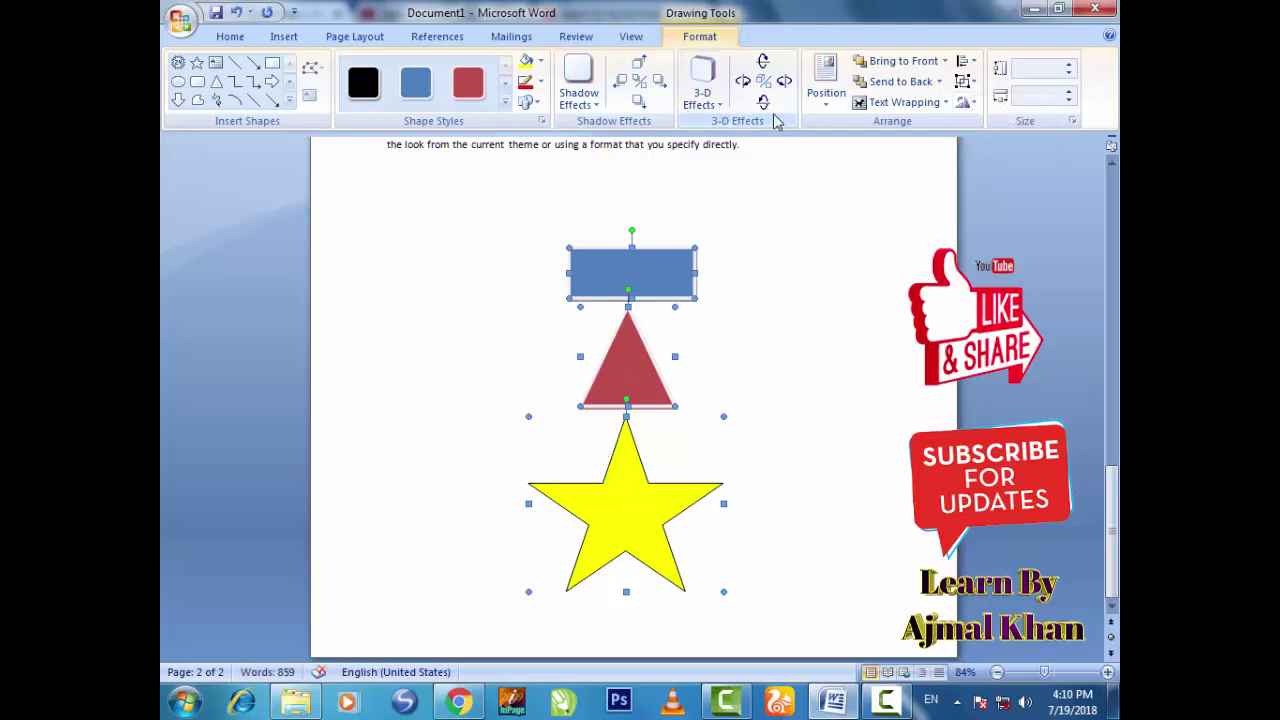
click(289, 103)
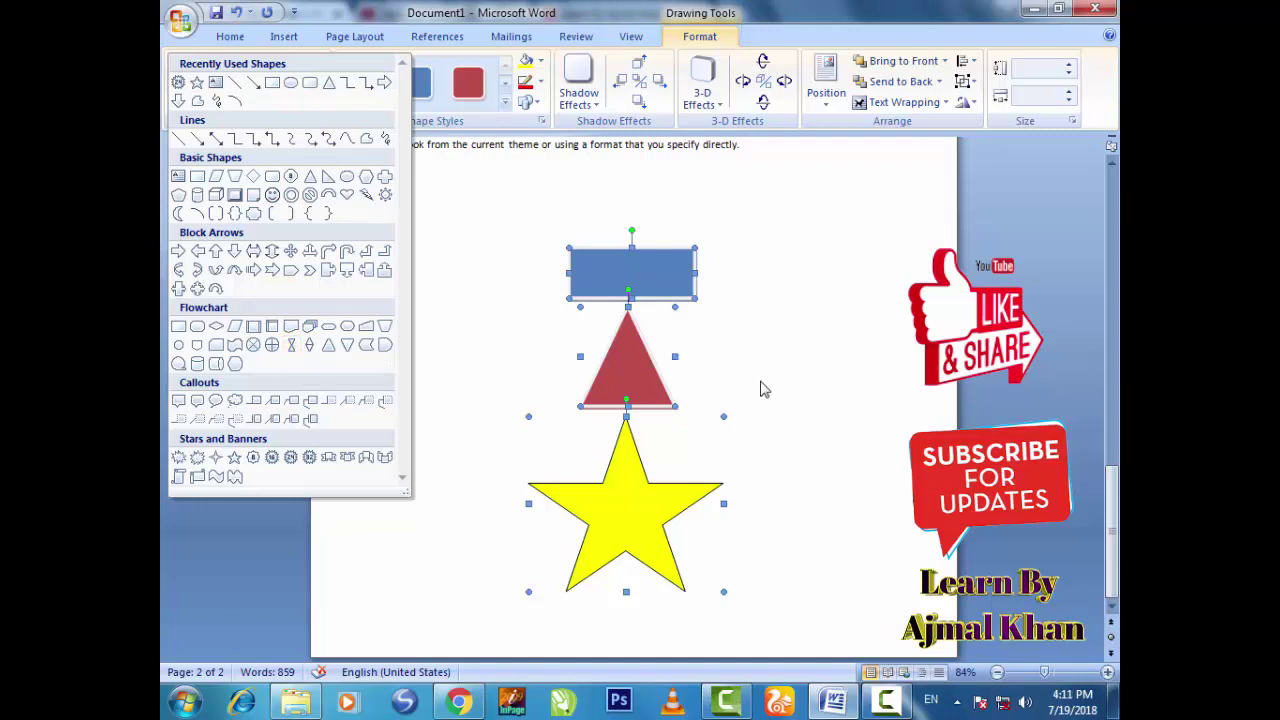
click(755, 380)
click(386, 404)
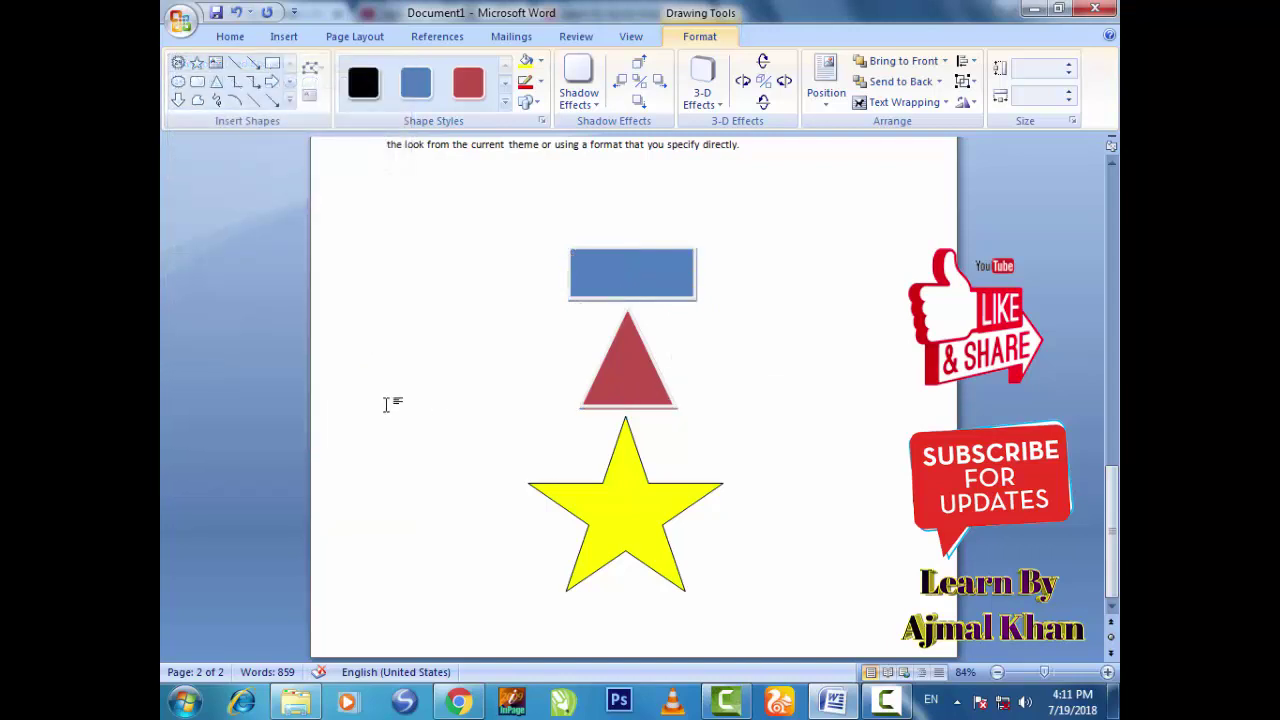
click(284, 38)
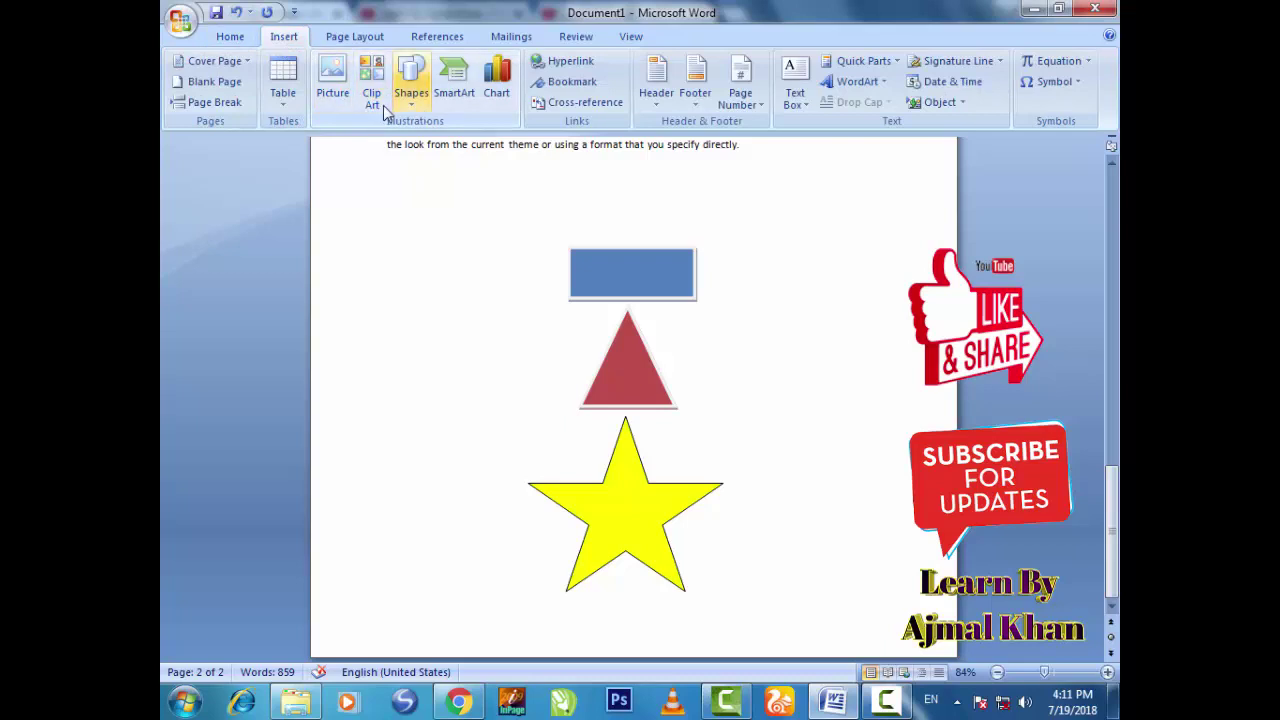